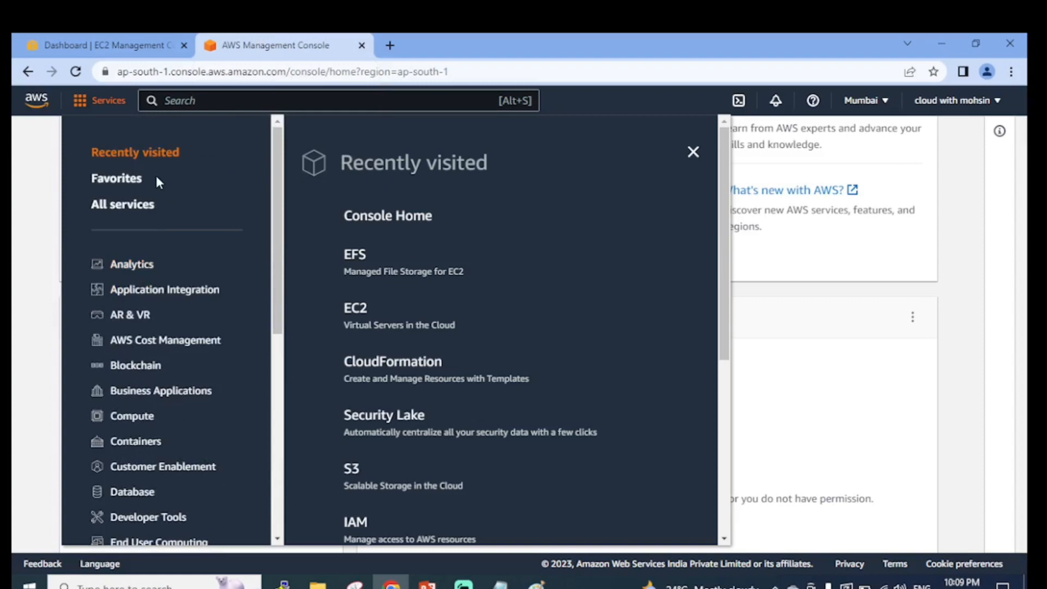
# Find the Storage category among all AWS services and open the EFS service
pyautogui.click(148, 207)
pyautogui.scroll(-6, 174, 327)
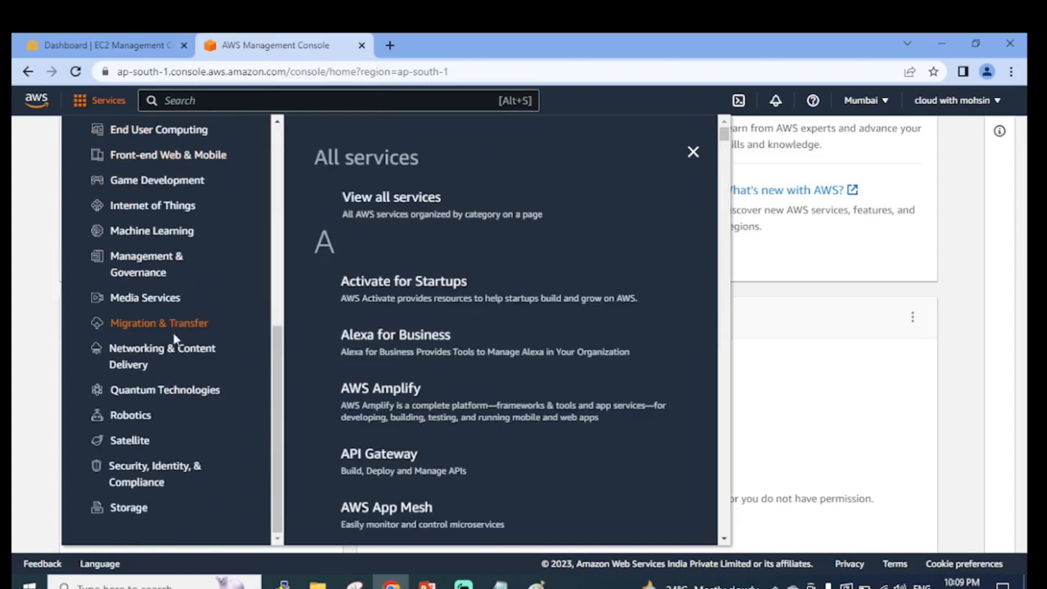
pyautogui.click(129, 518)
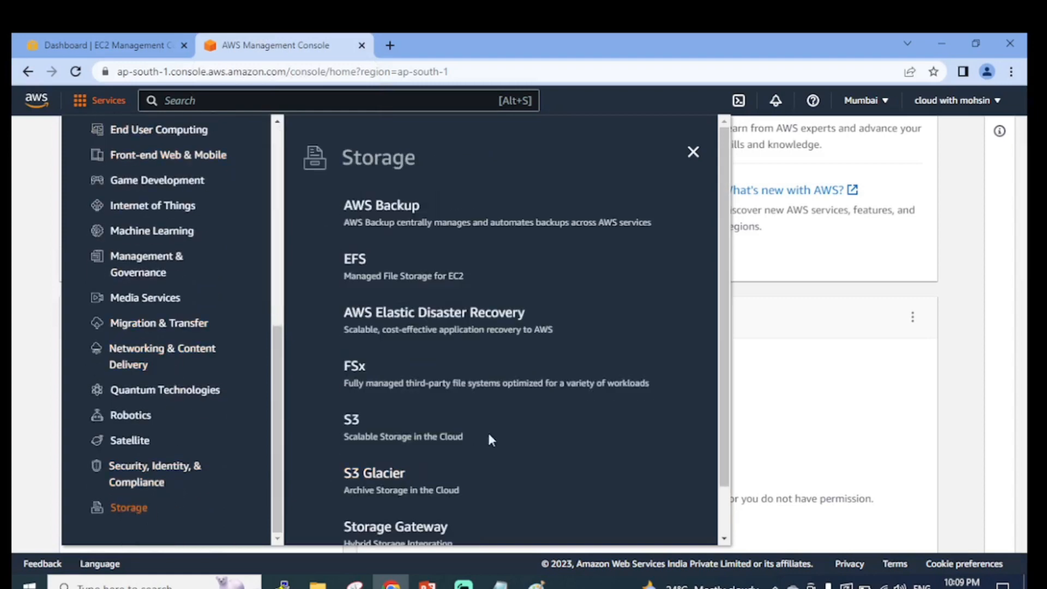
pyautogui.scroll(-1, 523, 376)
pyautogui.scroll(1, 526, 378)
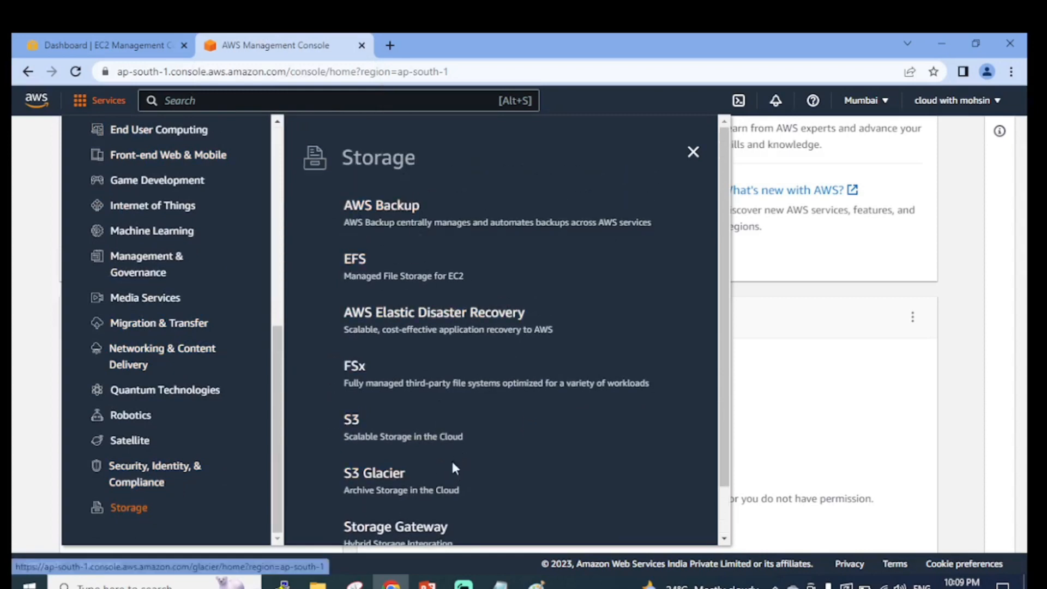
pyautogui.scroll(-1, 392, 444)
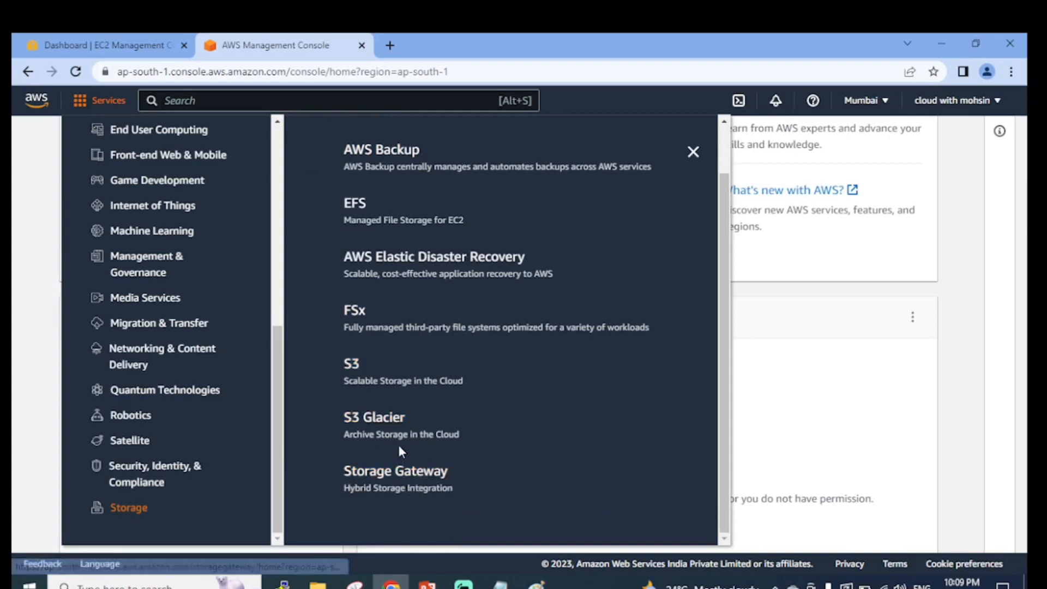
pyautogui.scroll(1, 405, 437)
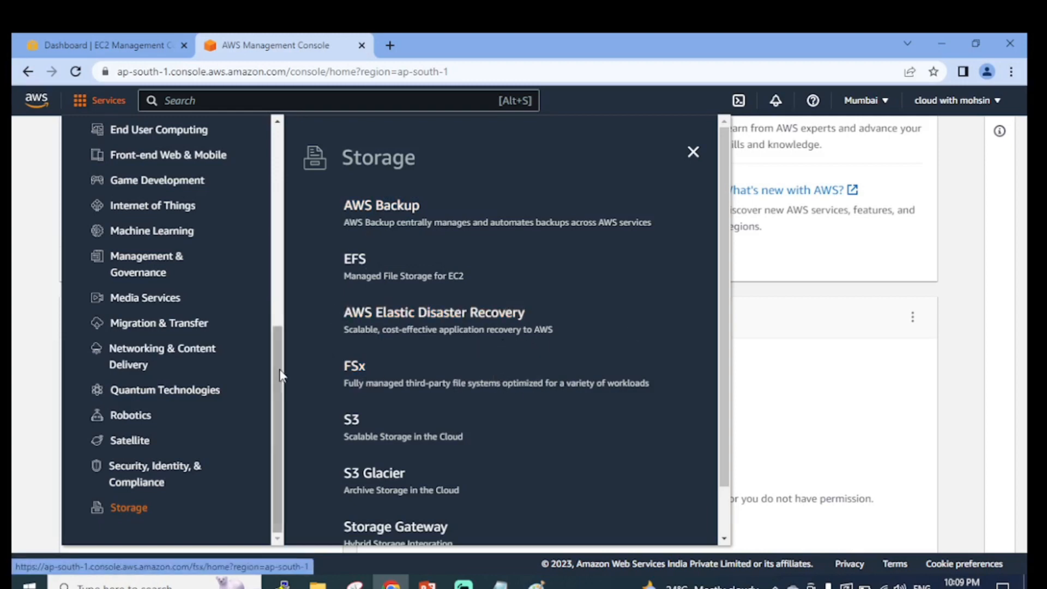
pyautogui.click(357, 267)
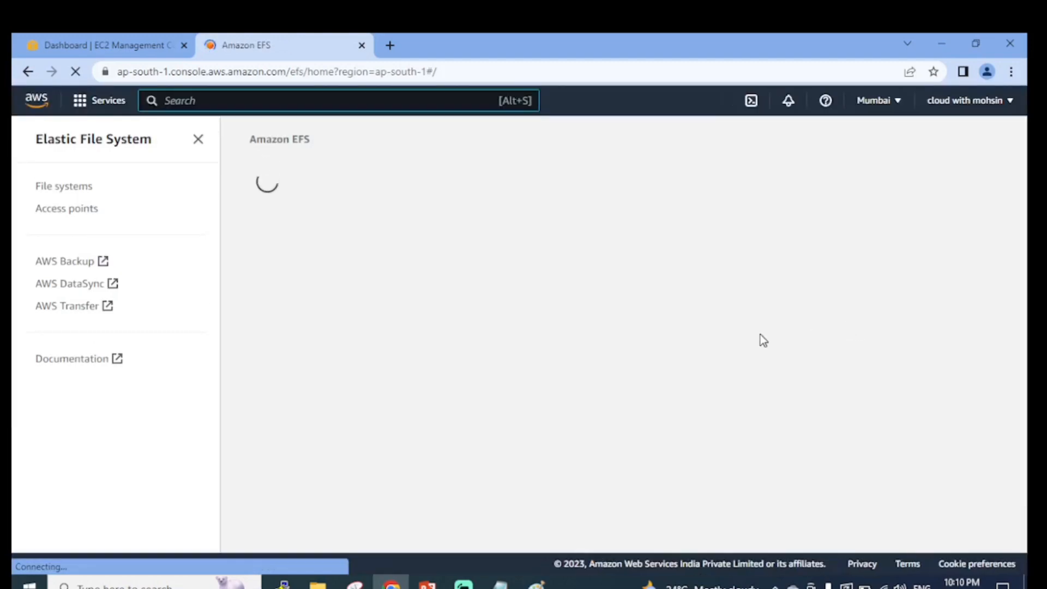
# Look through the Amazon EFS introduction page, examining its benefits and features and the storage pricing
pyautogui.scroll(-15, 669, 357)
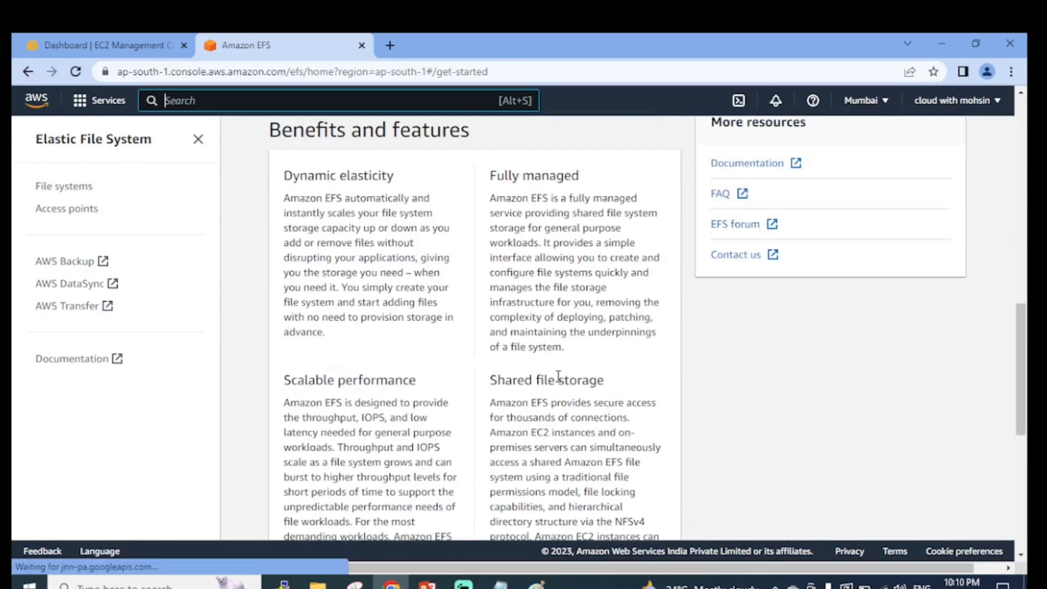
pyautogui.scroll(10, 562, 376)
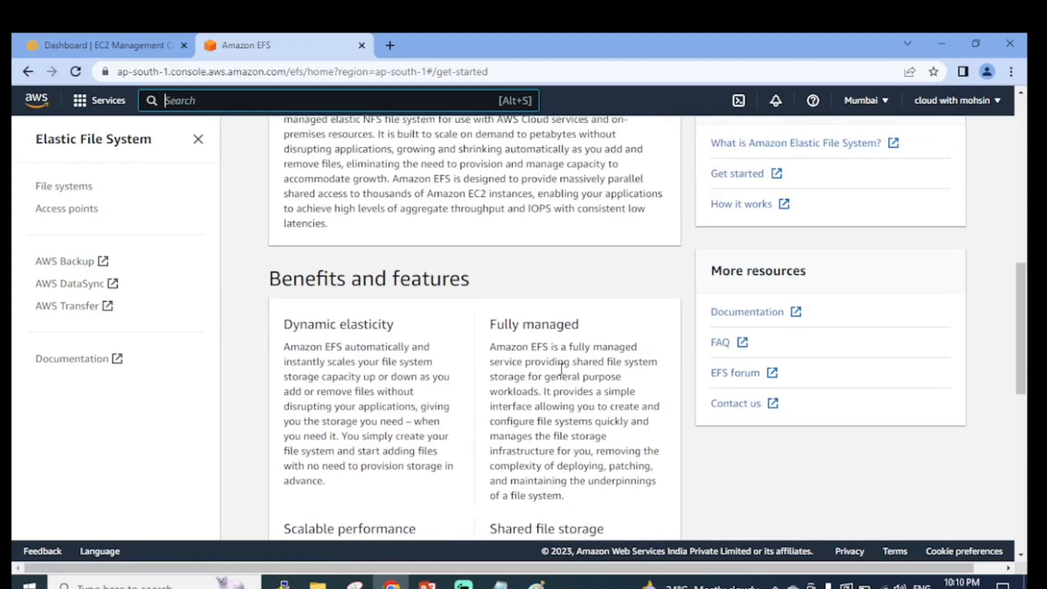
pyautogui.scroll(3, 620, 386)
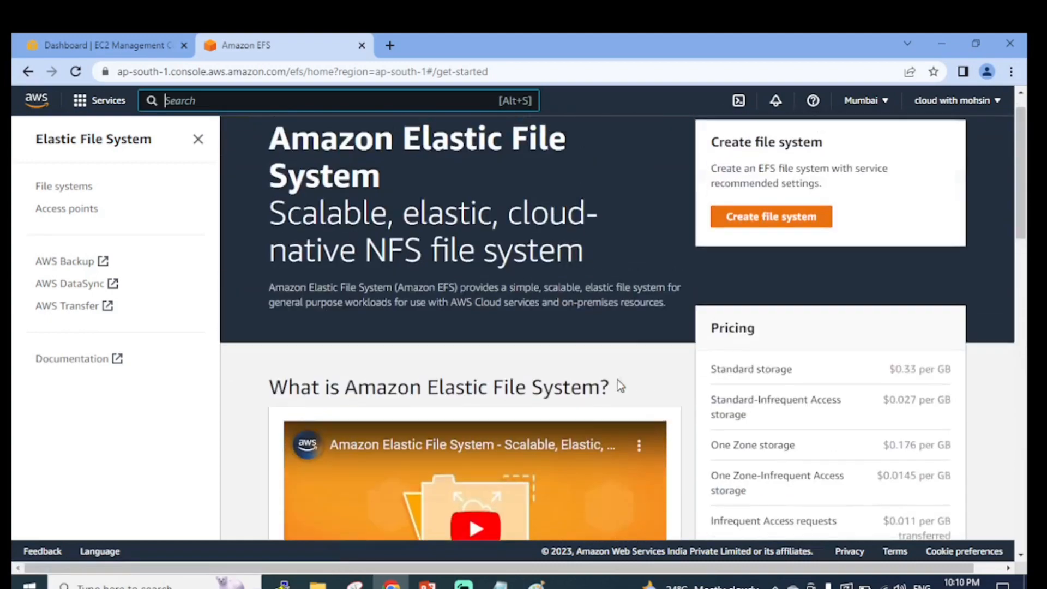
pyautogui.scroll(-2, 771, 318)
pyautogui.scroll(3, 812, 273)
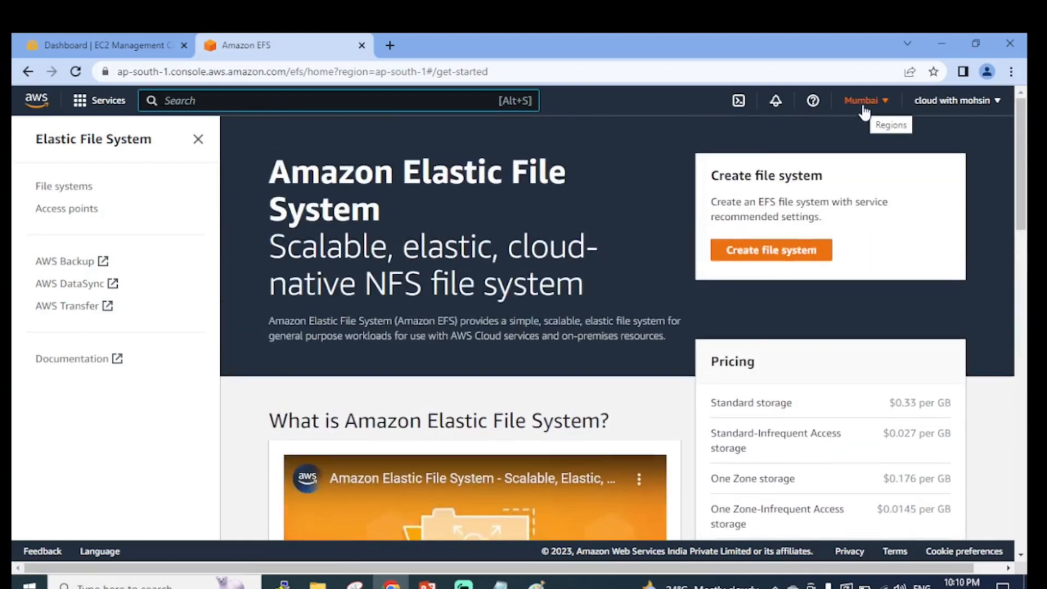
pyautogui.scroll(-2, 882, 376)
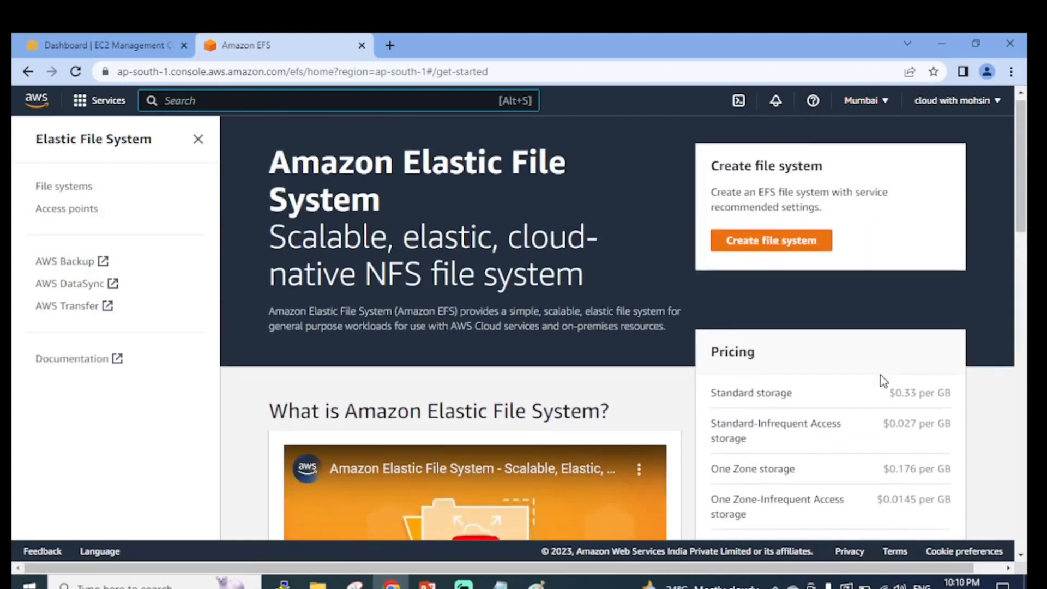
pyautogui.scroll(-4, 848, 331)
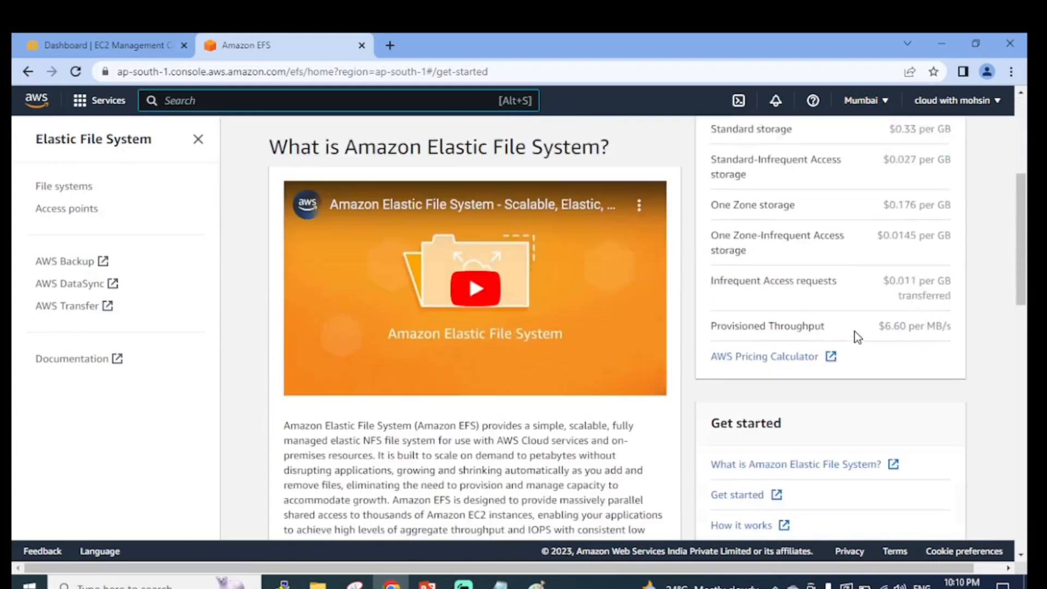
pyautogui.scroll(2, 810, 174)
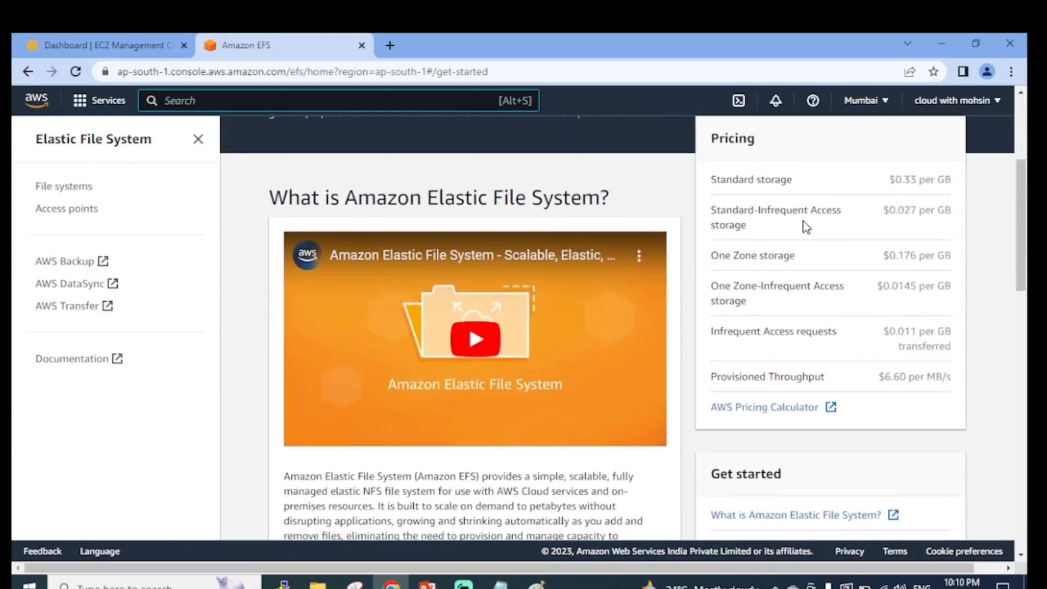
pyautogui.scroll(2, 802, 224)
pyautogui.scroll(-1, 806, 232)
pyautogui.scroll(4, 644, 267)
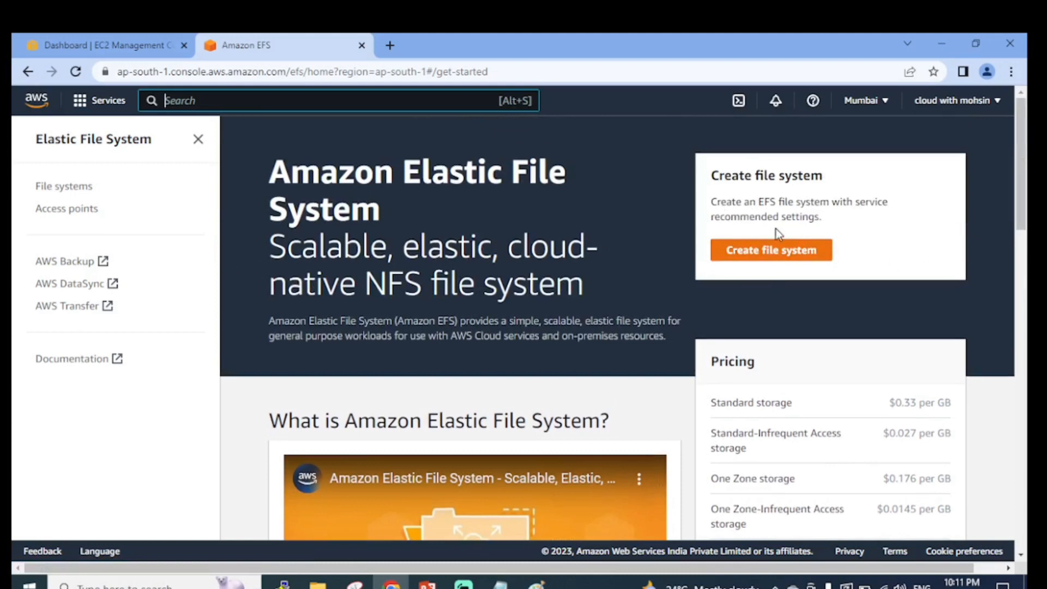
# Start creating an EFS file system named myEFS, keeping the default VPC
pyautogui.click(753, 255)
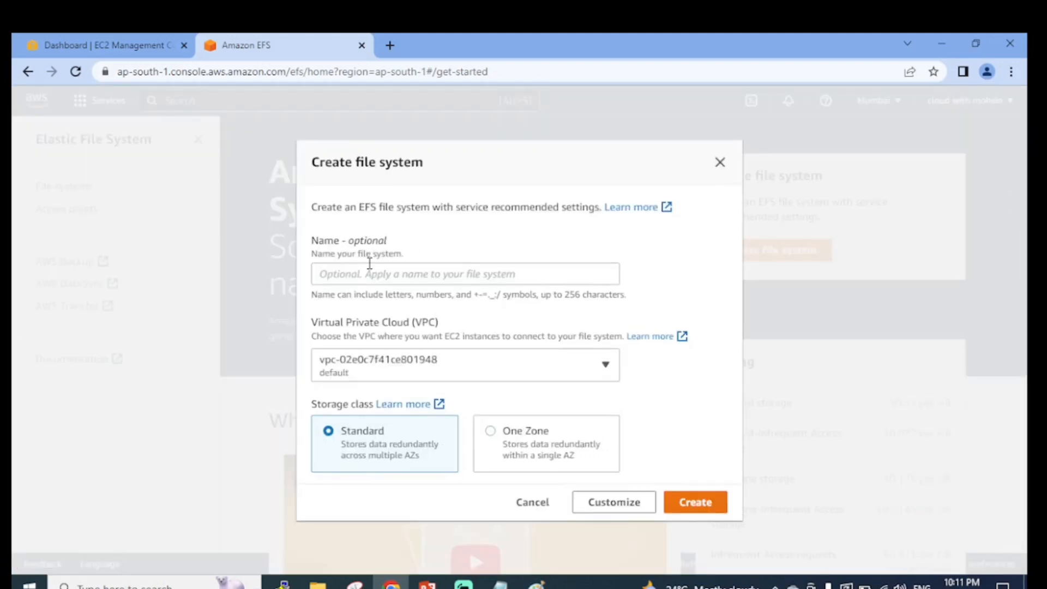
pyautogui.click(375, 273)
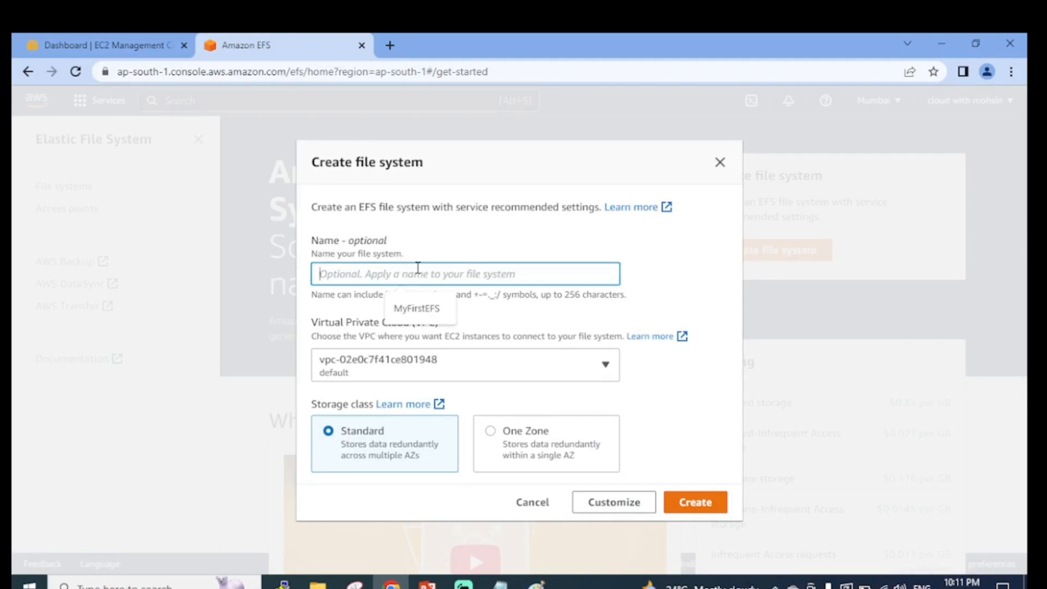
pyautogui.write('my')
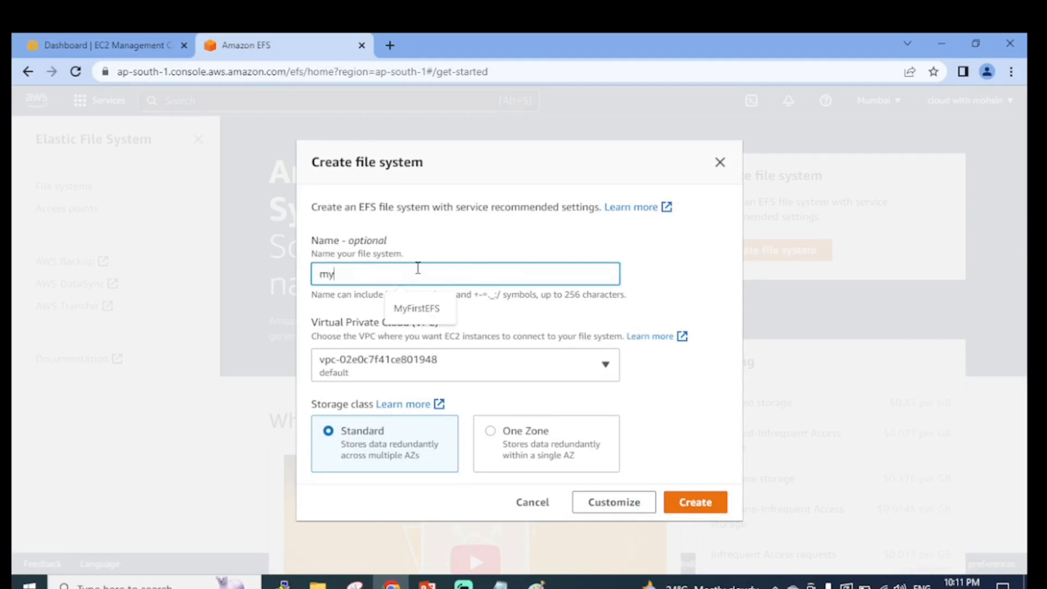
pyautogui.write('EFS')
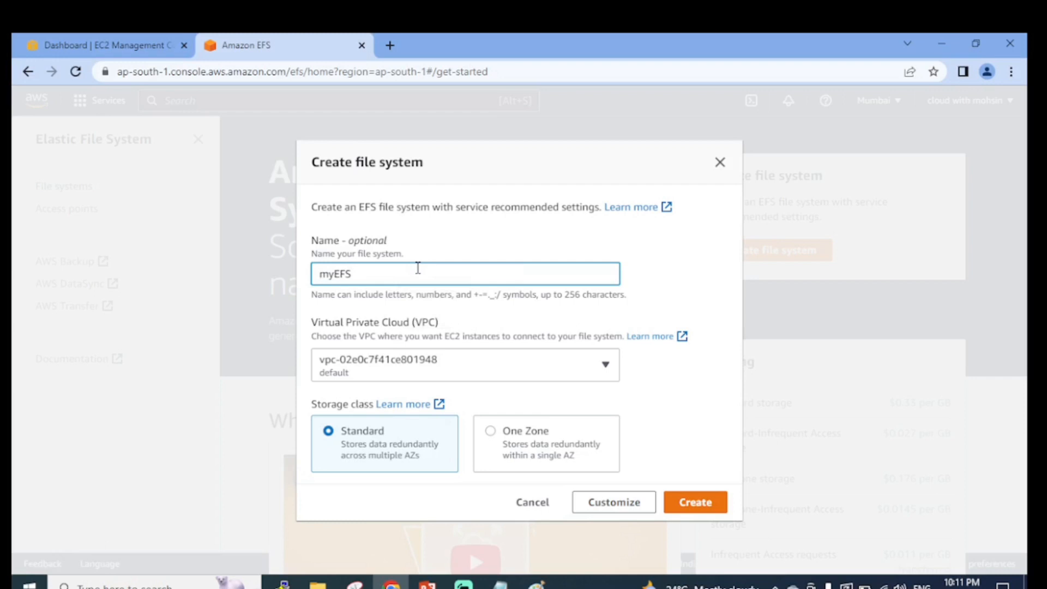
pyautogui.click(508, 246)
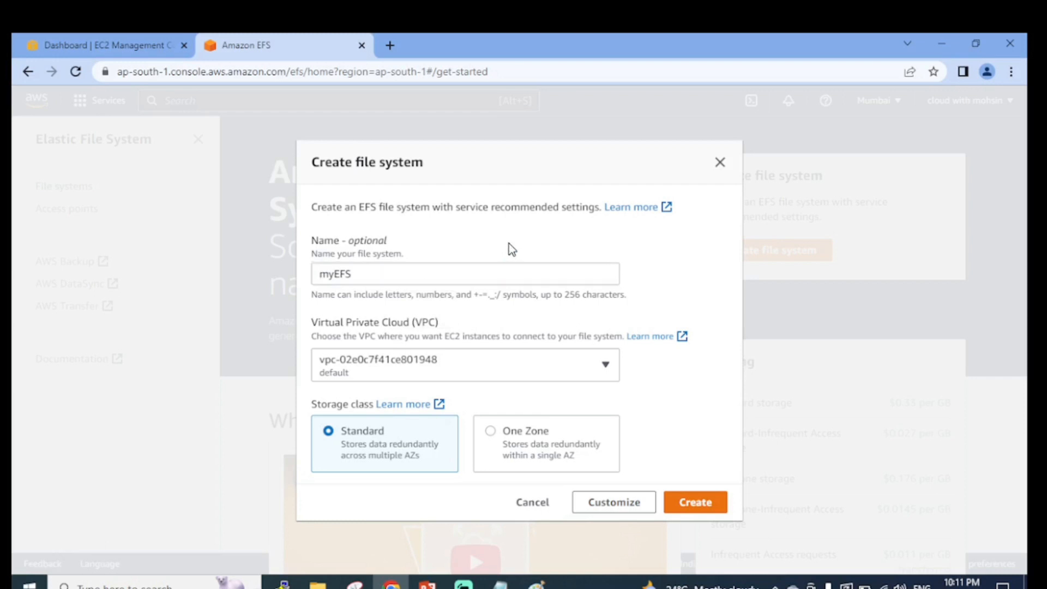
pyautogui.click(547, 377)
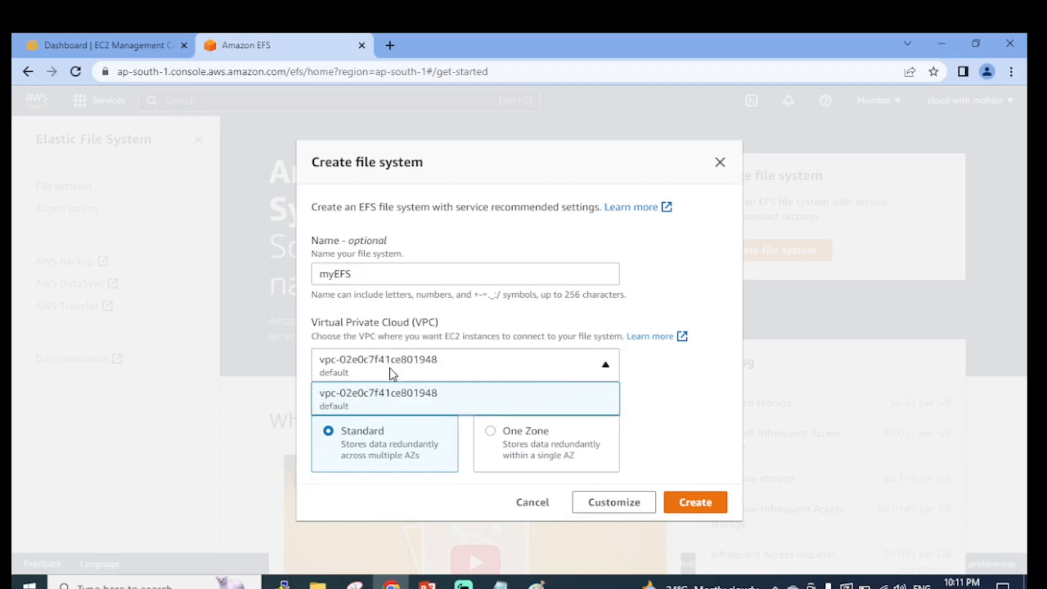
pyautogui.click(425, 381)
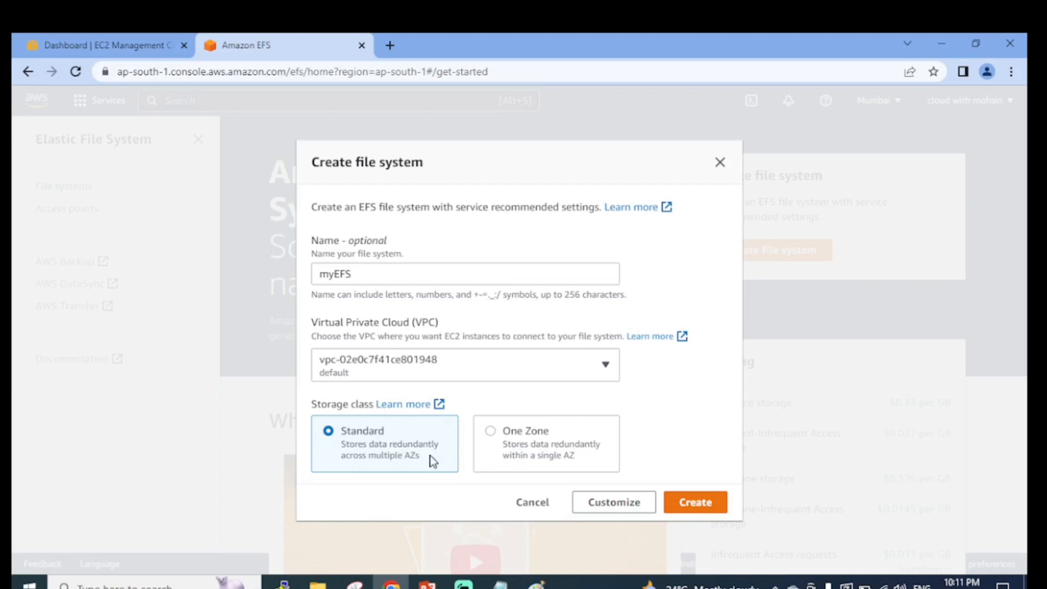
# Choose the One Zone storage class in Availability Zone ap-south-1a and create the file system
pyautogui.moveTo(333, 459); pyautogui.dragTo(418, 462)
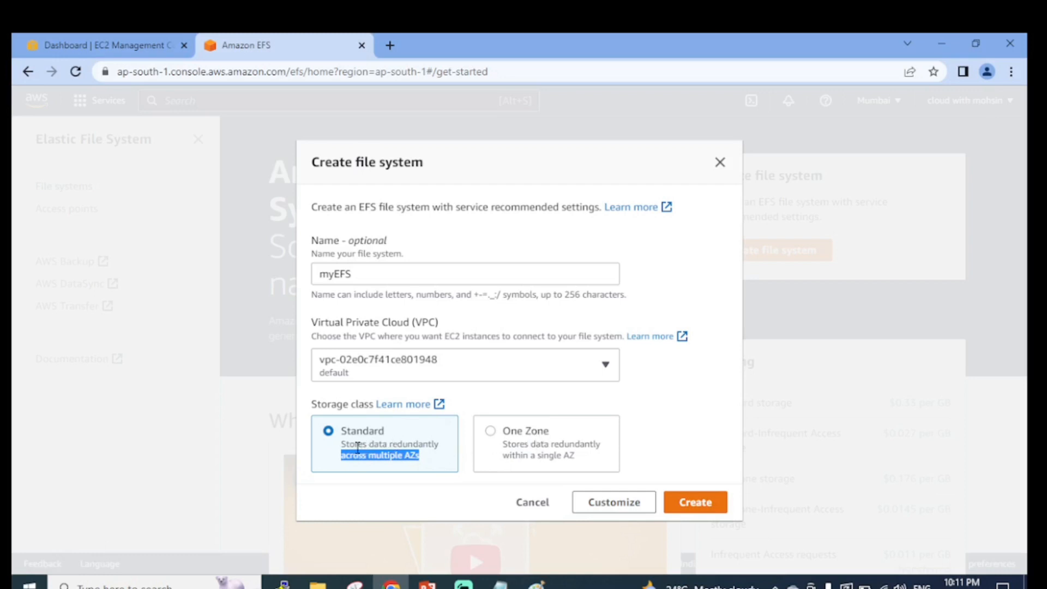
pyautogui.click(407, 467)
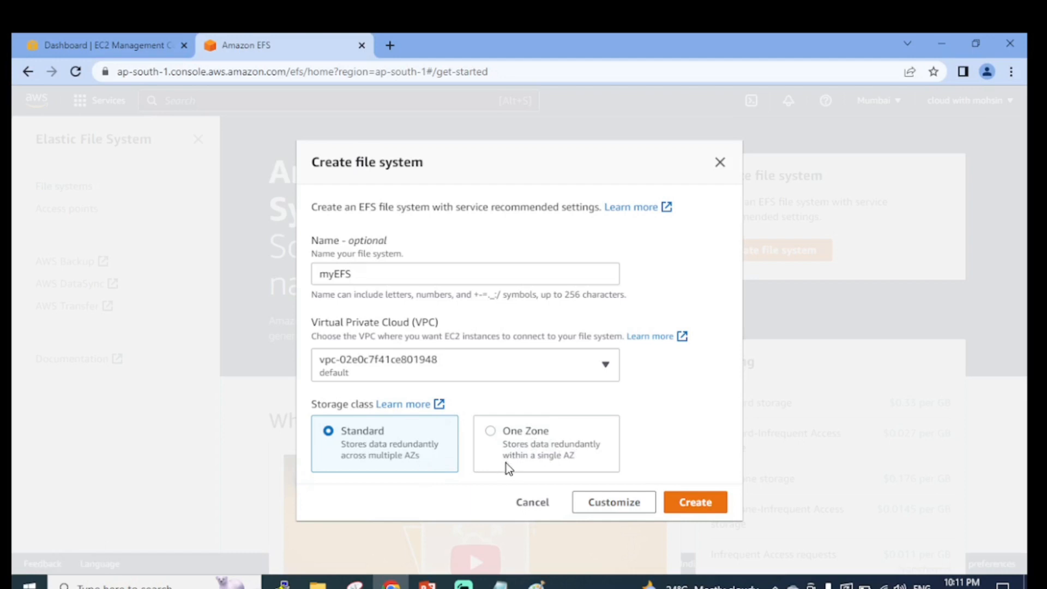
pyautogui.click(491, 432)
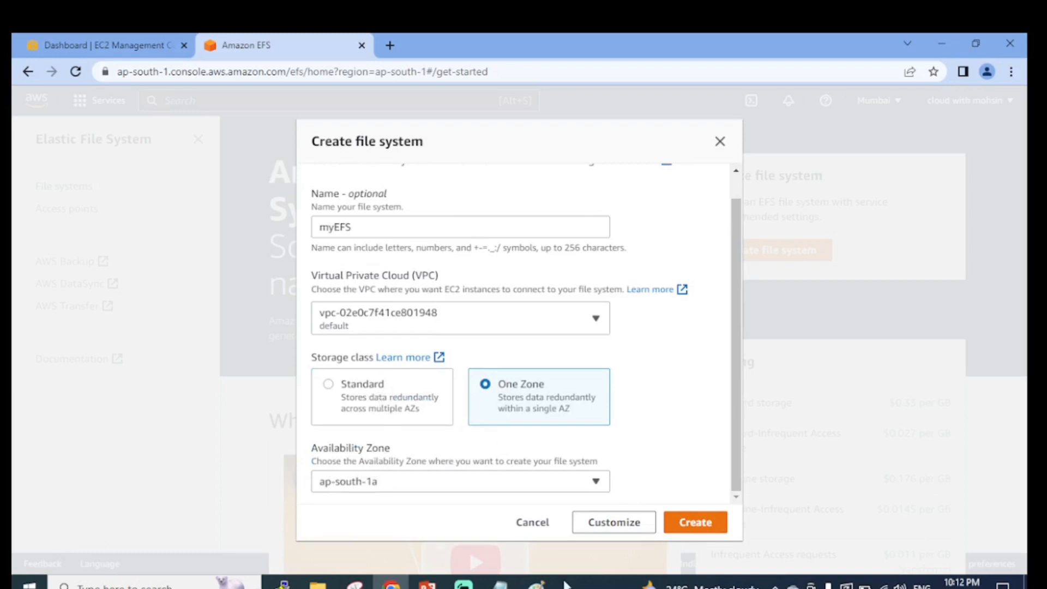
pyautogui.click(536, 485)
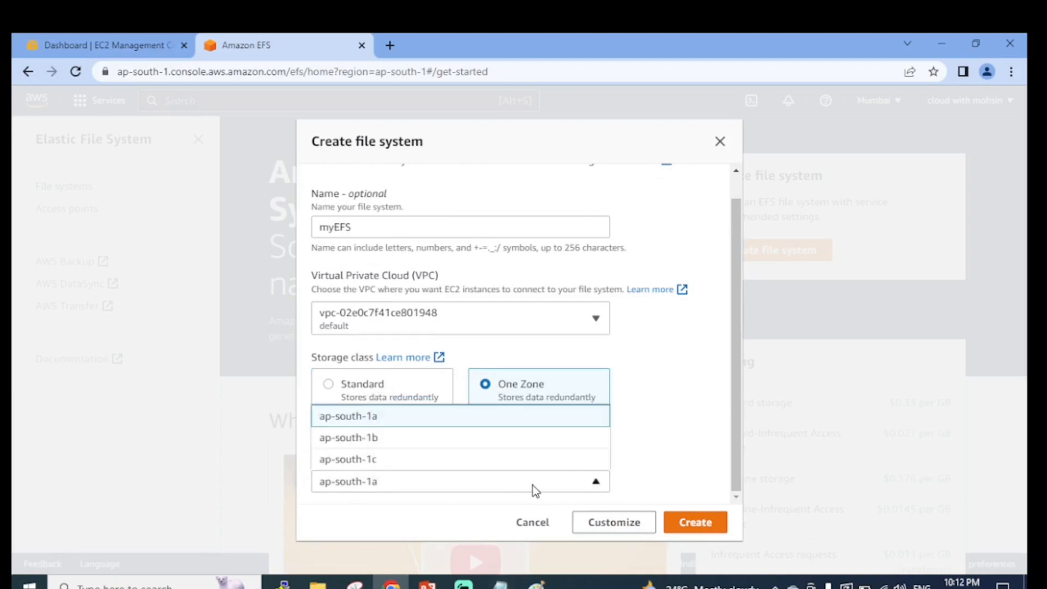
pyautogui.click(349, 421)
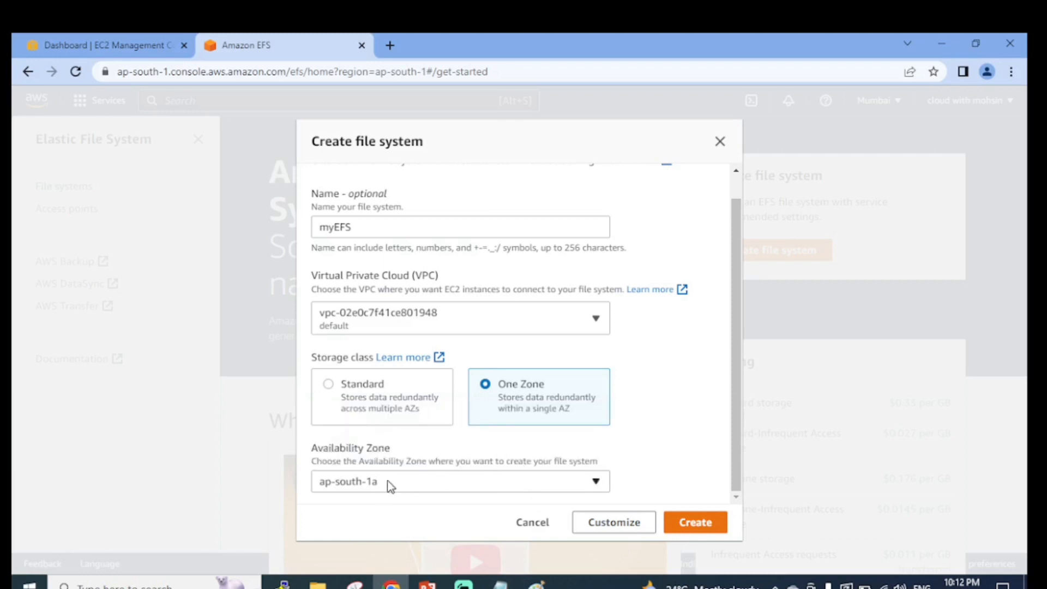
pyautogui.click(694, 525)
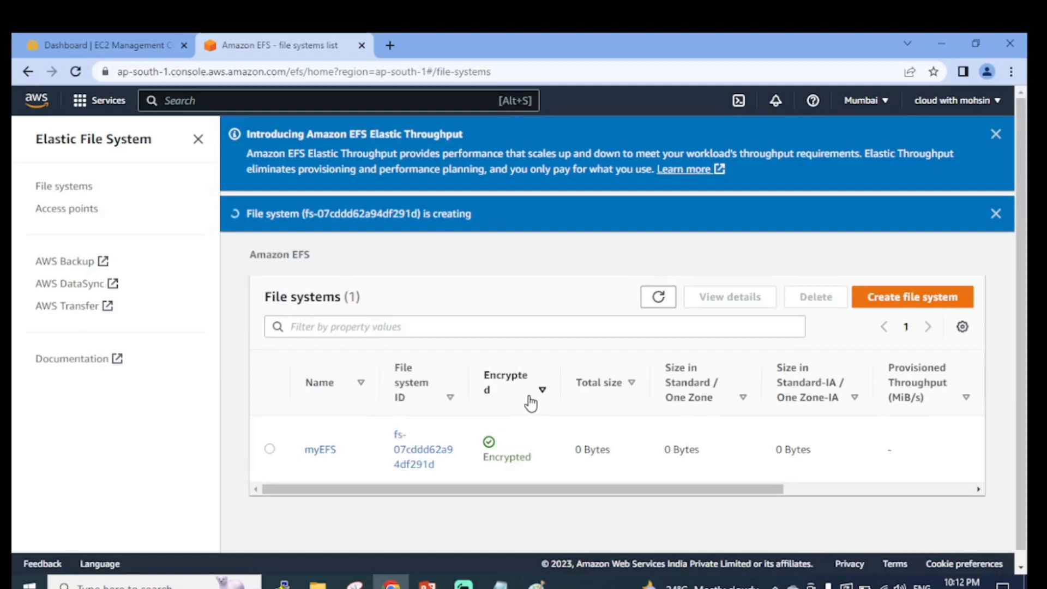
# Open the details of the myEFS file system and examine its general settings, DNS name and metered size
pyautogui.scroll(-1, 531, 401)
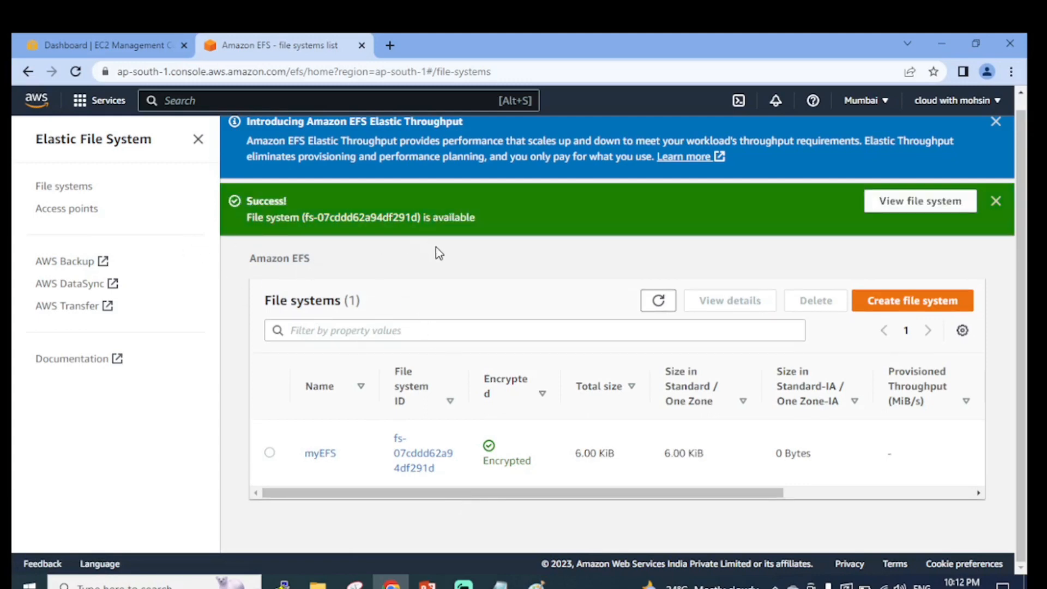
pyautogui.click(322, 452)
pyautogui.scroll(-5, 654, 392)
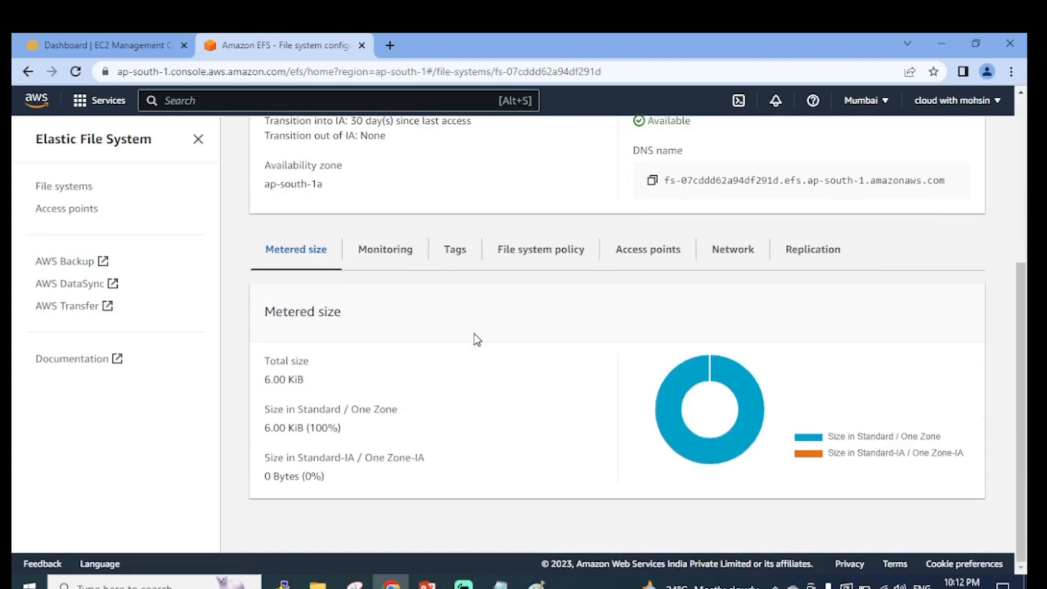
pyautogui.scroll(5, 474, 335)
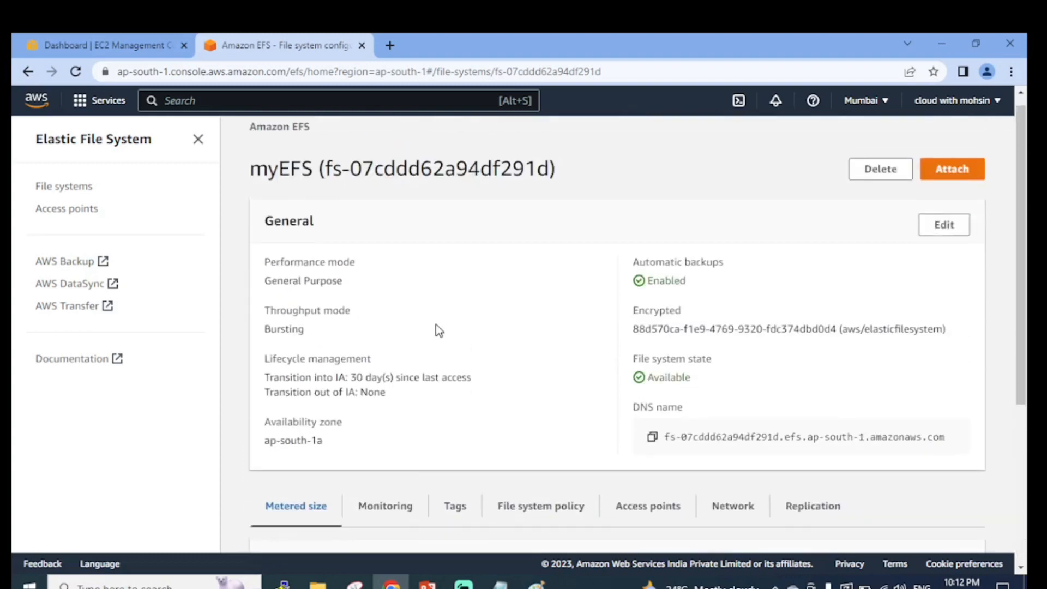
pyautogui.scroll(-3, 423, 277)
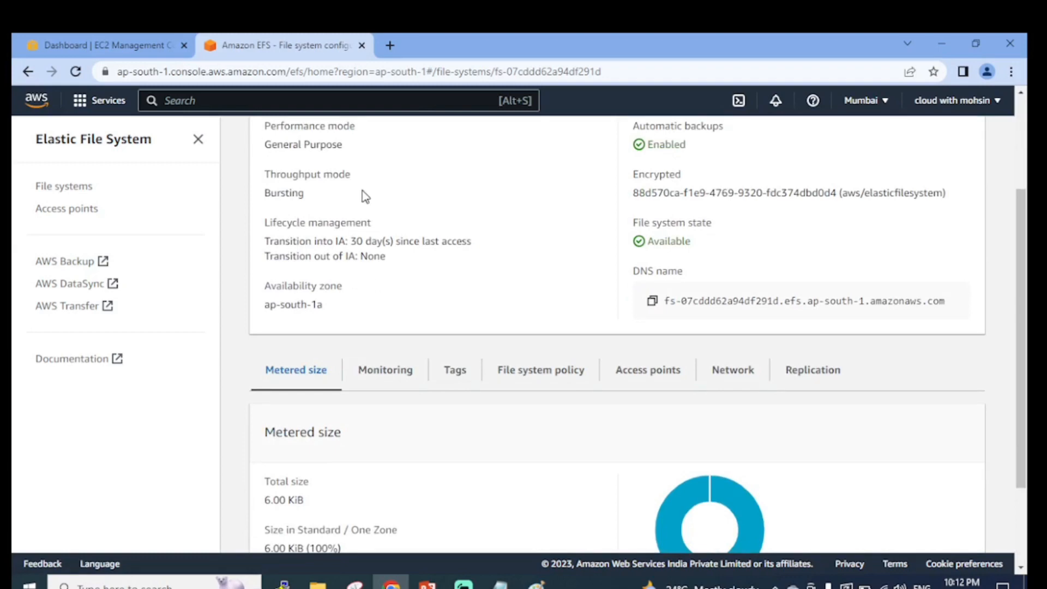
pyautogui.scroll(2, 603, 213)
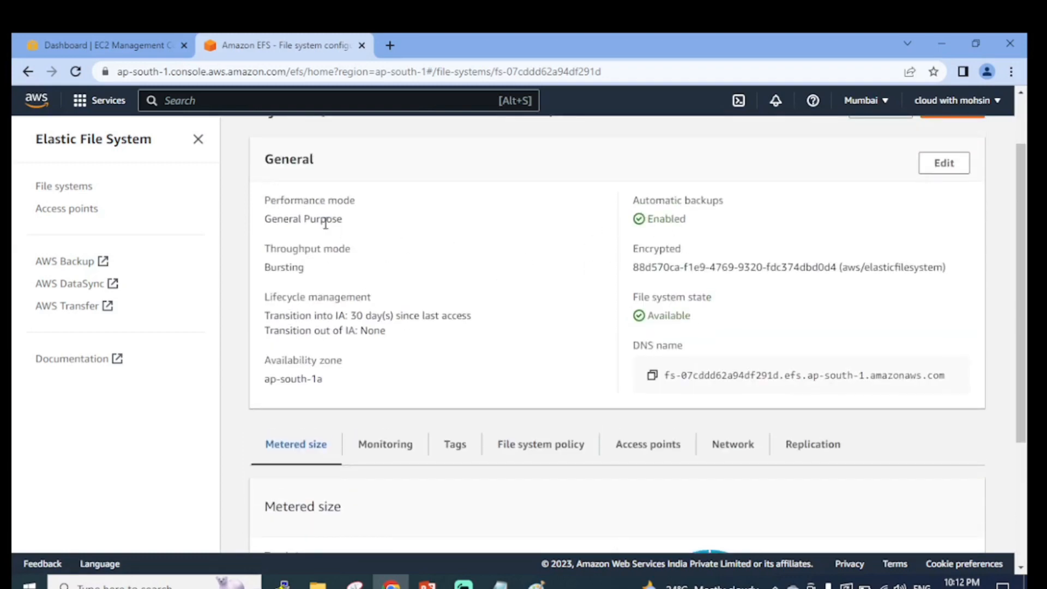
pyautogui.scroll(1, 817, 208)
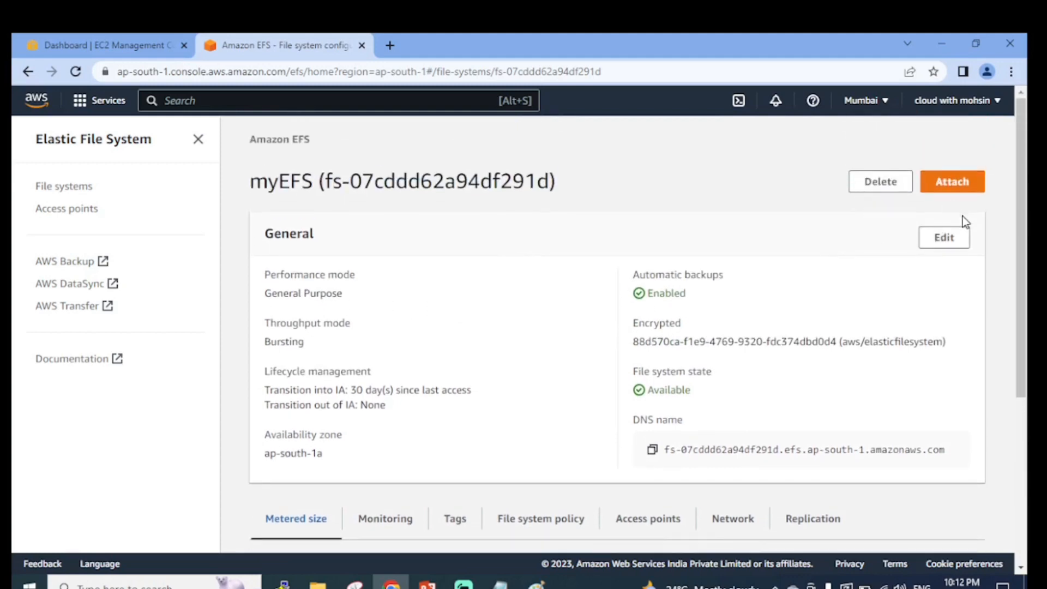
pyautogui.scroll(-3, 756, 264)
pyautogui.scroll(3, 752, 257)
pyautogui.scroll(-3, 360, 349)
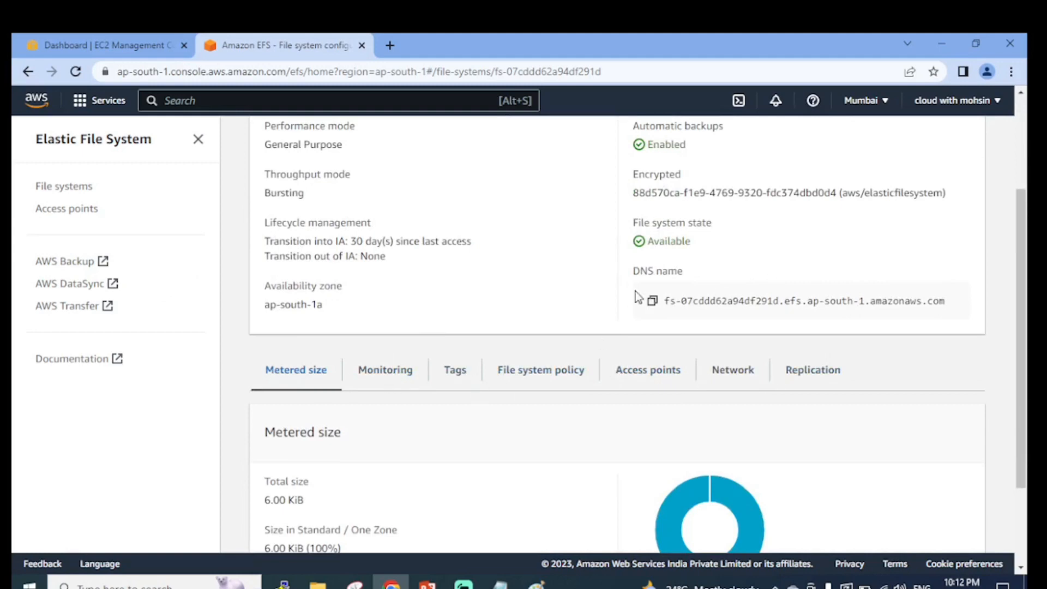
pyautogui.scroll(-3, 519, 372)
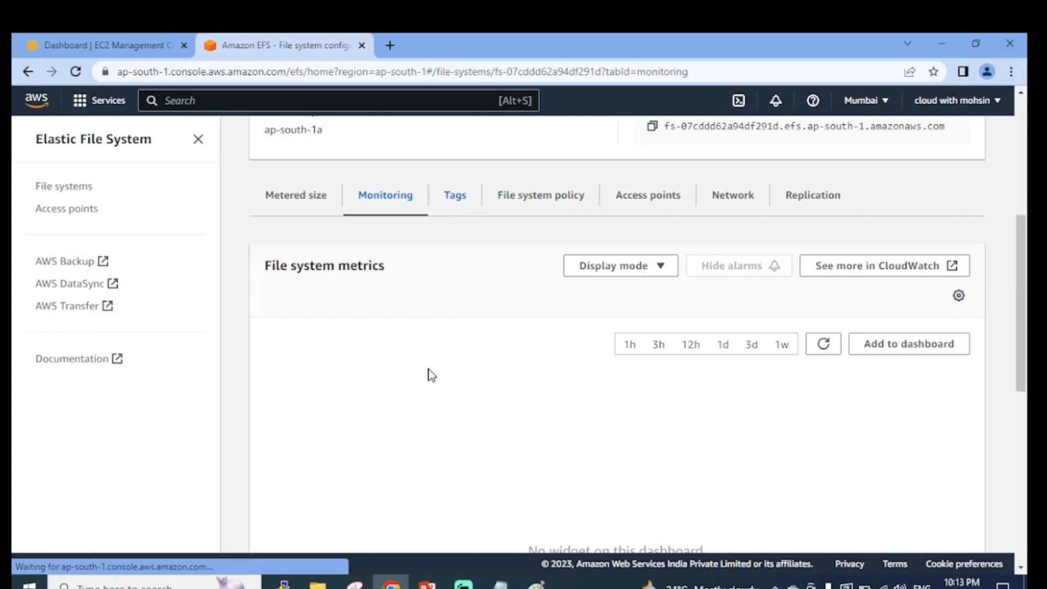
# Examine the file system's monitoring metrics, including throughput utilization, IOPS by type and throughput by type
pyautogui.scroll(-4, 428, 372)
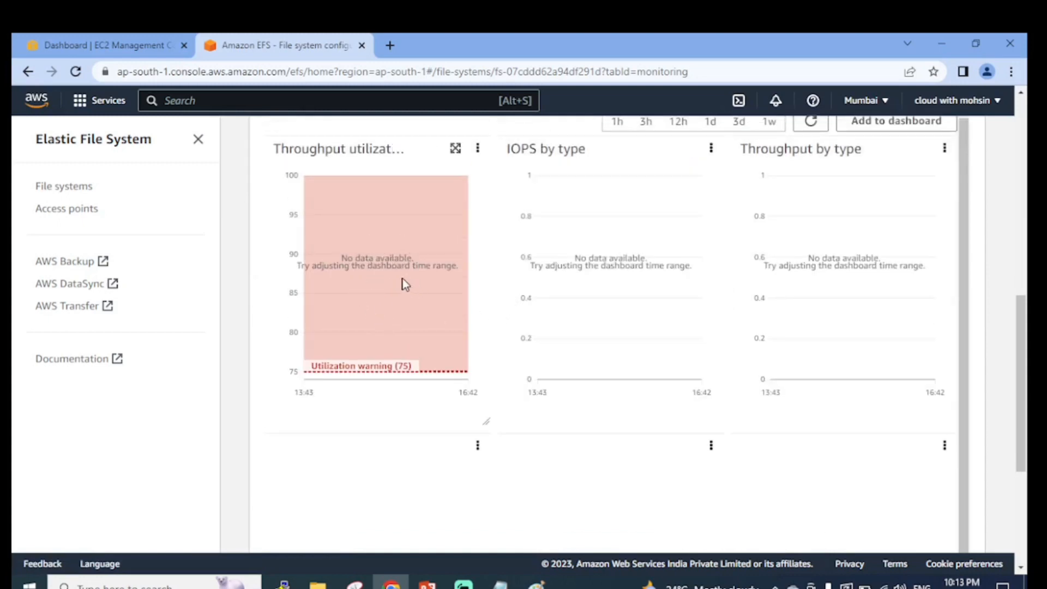
pyautogui.scroll(1, 604, 330)
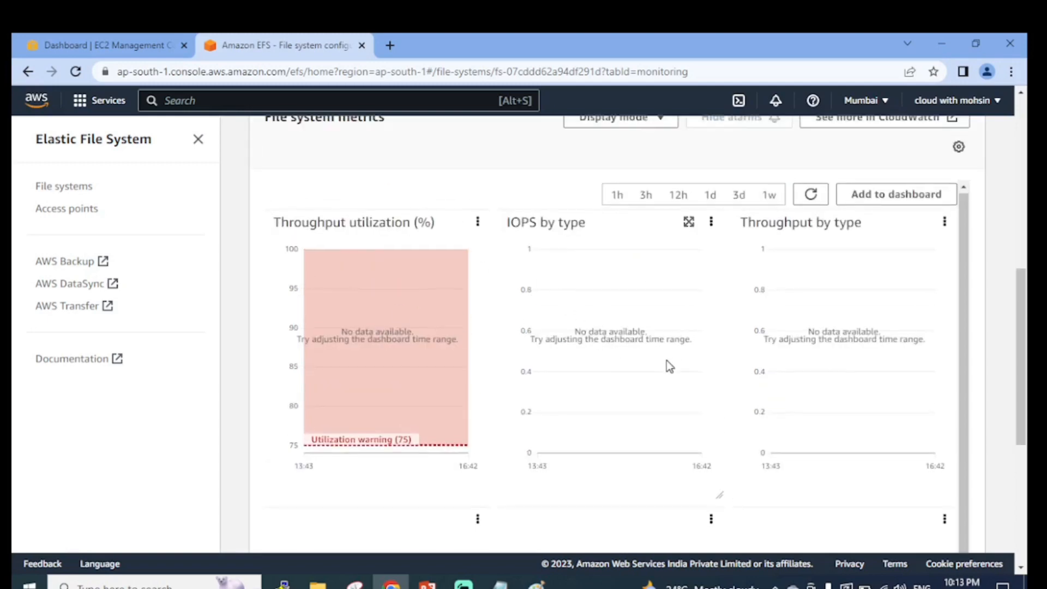
pyautogui.scroll(-1, 667, 361)
pyautogui.scroll(3, 597, 316)
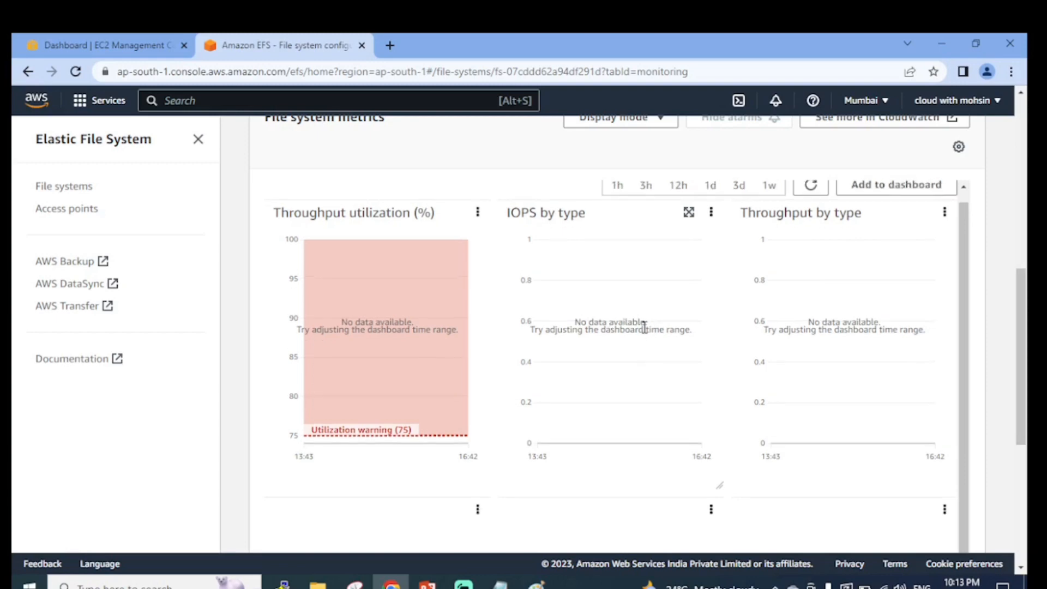
pyautogui.scroll(1, 665, 293)
# Add a tag with the key Department and the value IT to the myEFS file system and save it
pyautogui.click(463, 349)
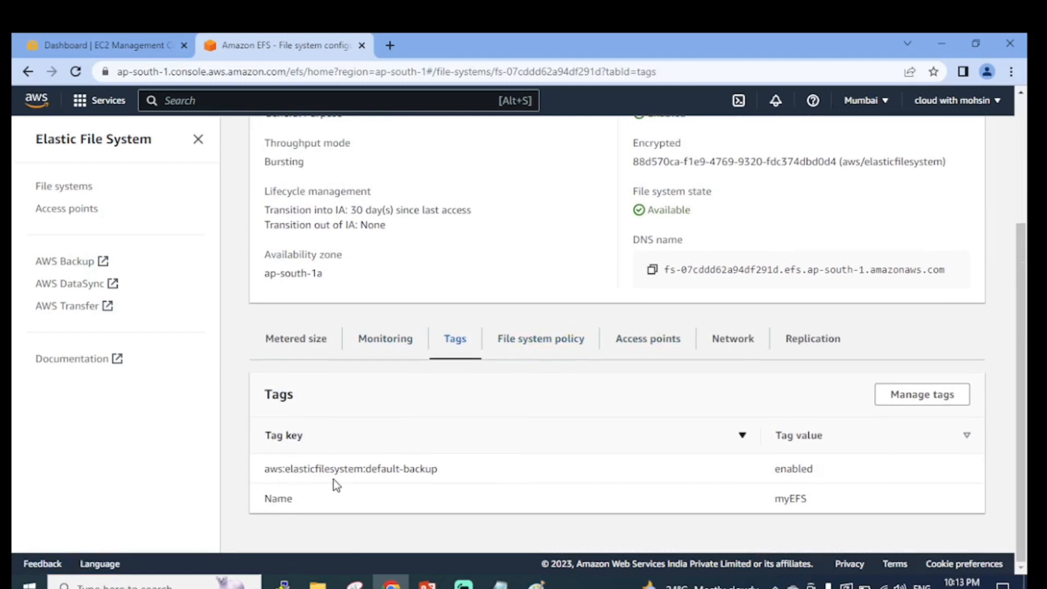
pyautogui.click(908, 403)
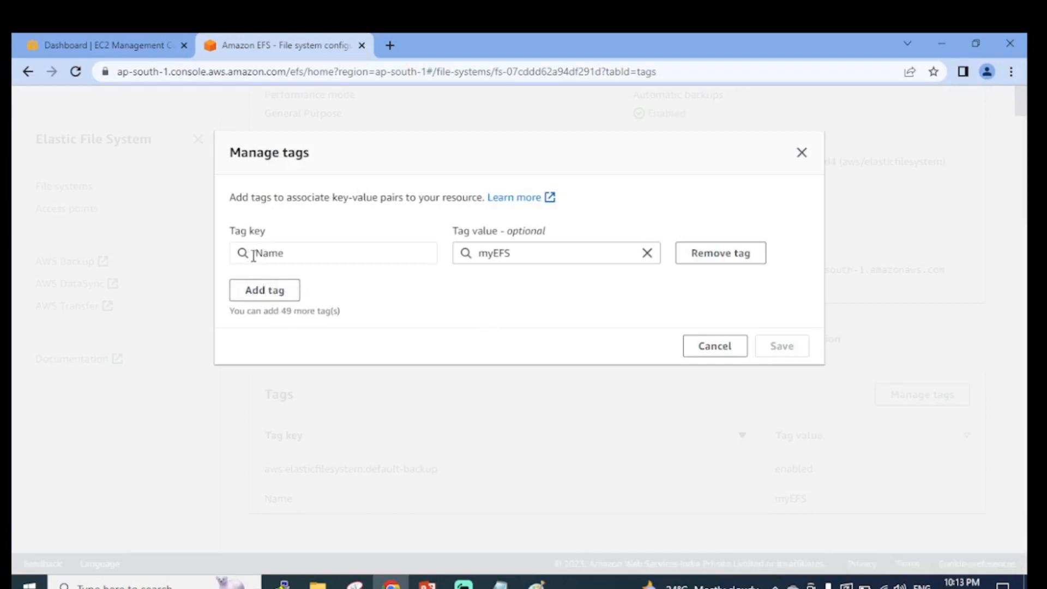
pyautogui.moveTo(252, 253); pyautogui.dragTo(287, 253)
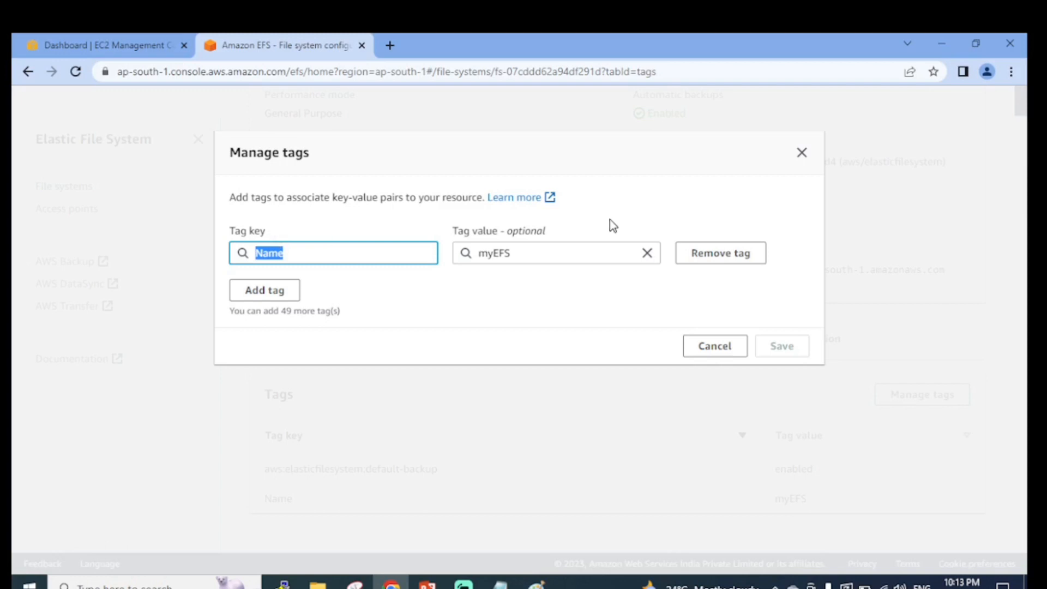
pyautogui.click(352, 276)
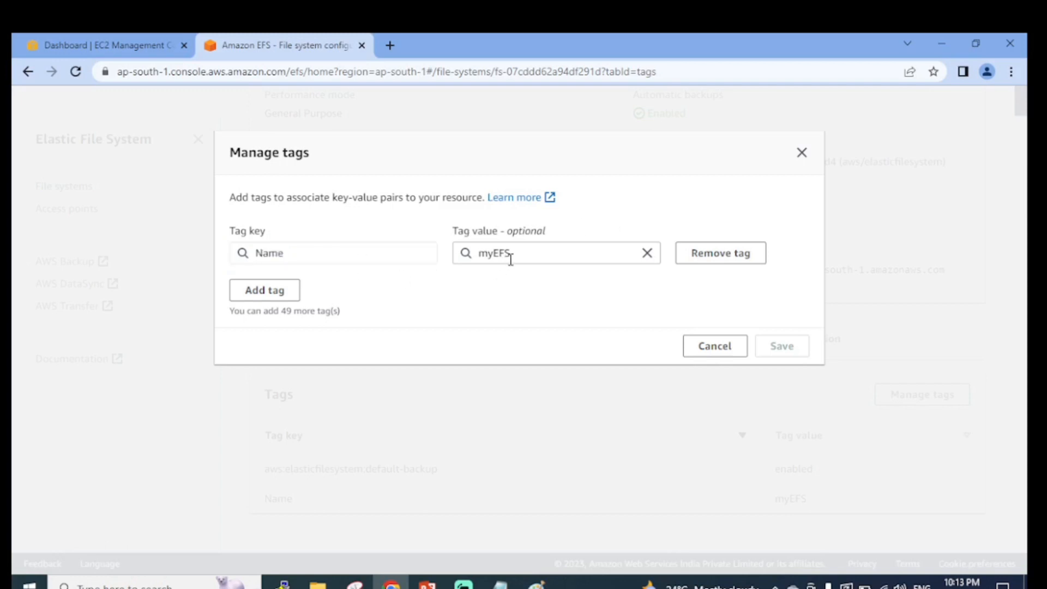
pyautogui.click(299, 297)
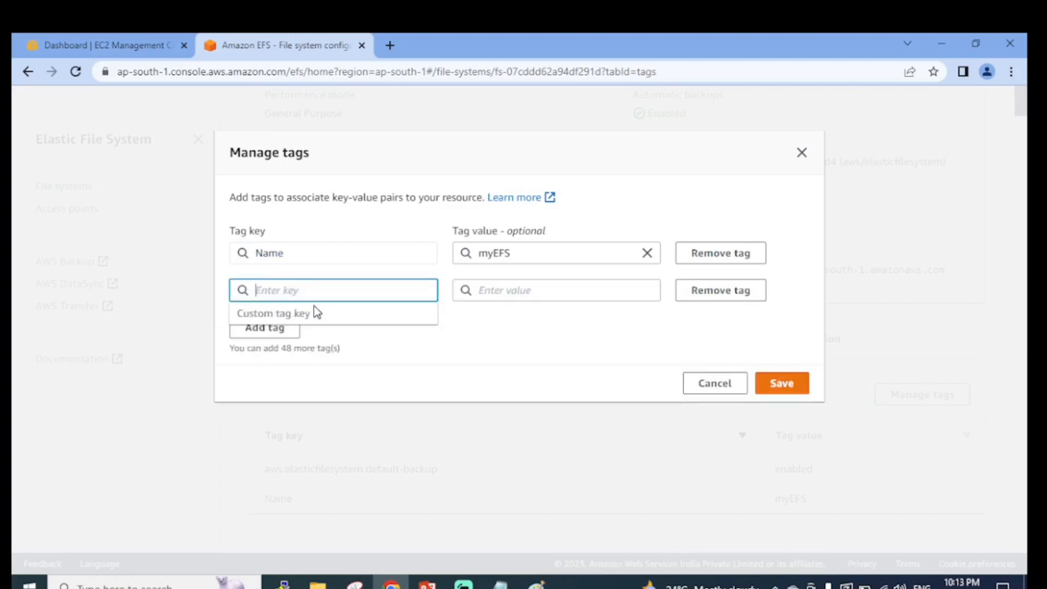
pyautogui.write('Depart')
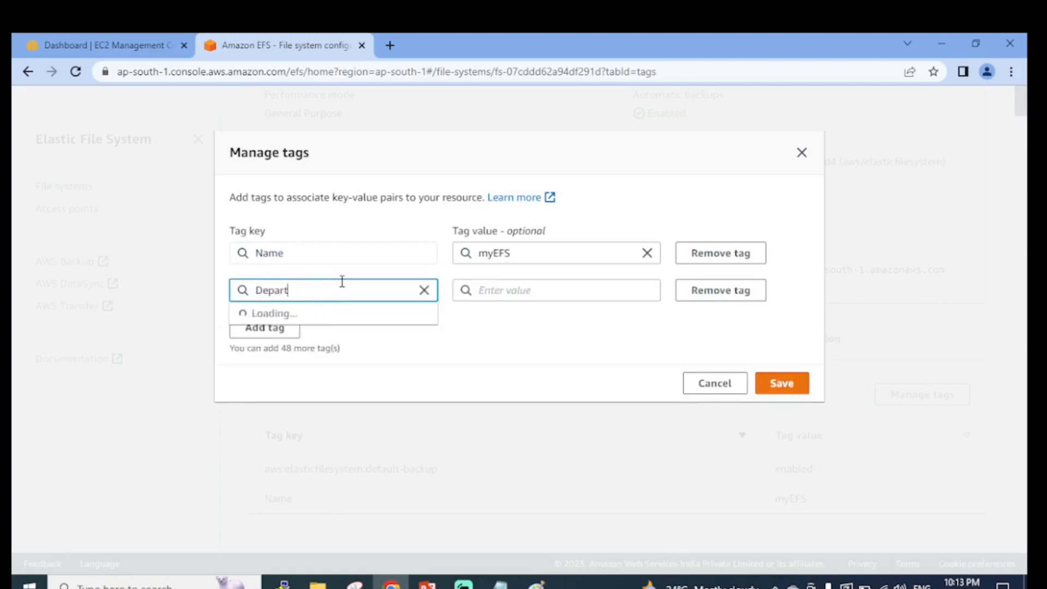
pyautogui.write('ment')
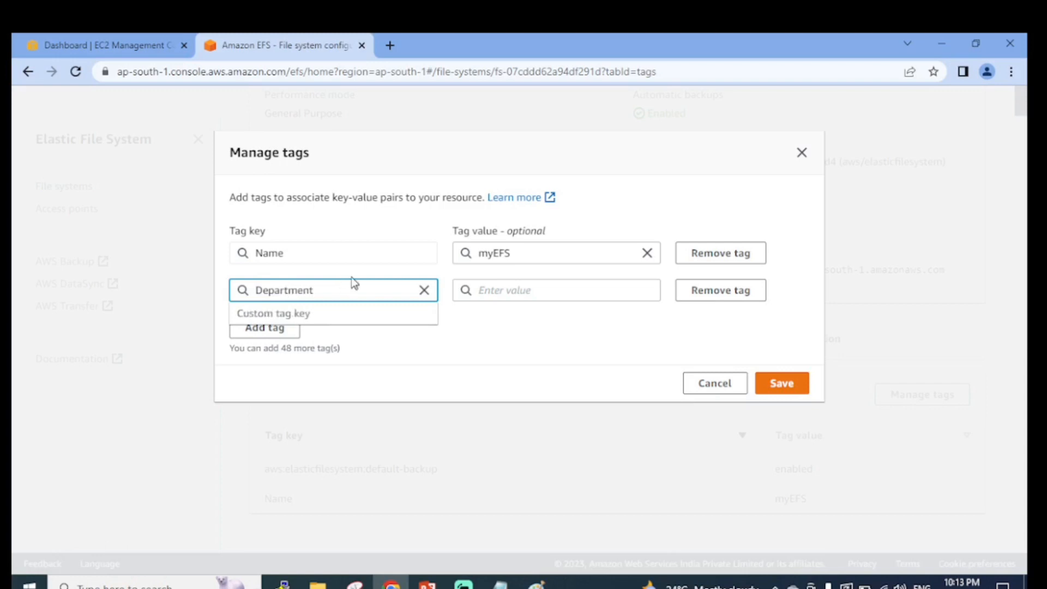
pyautogui.click(531, 290)
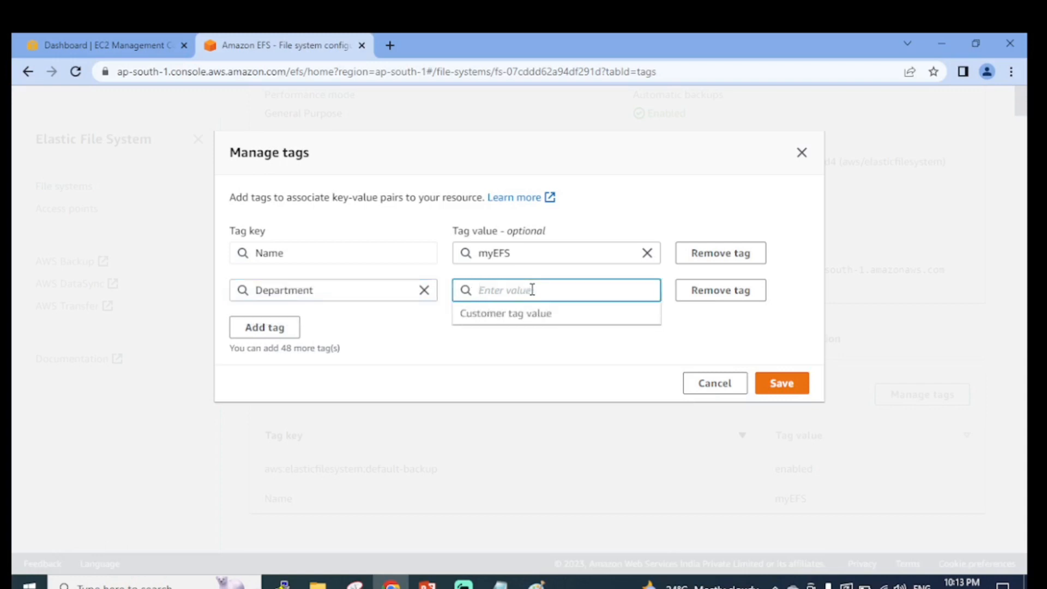
pyautogui.write('IT')
pyautogui.click(581, 369)
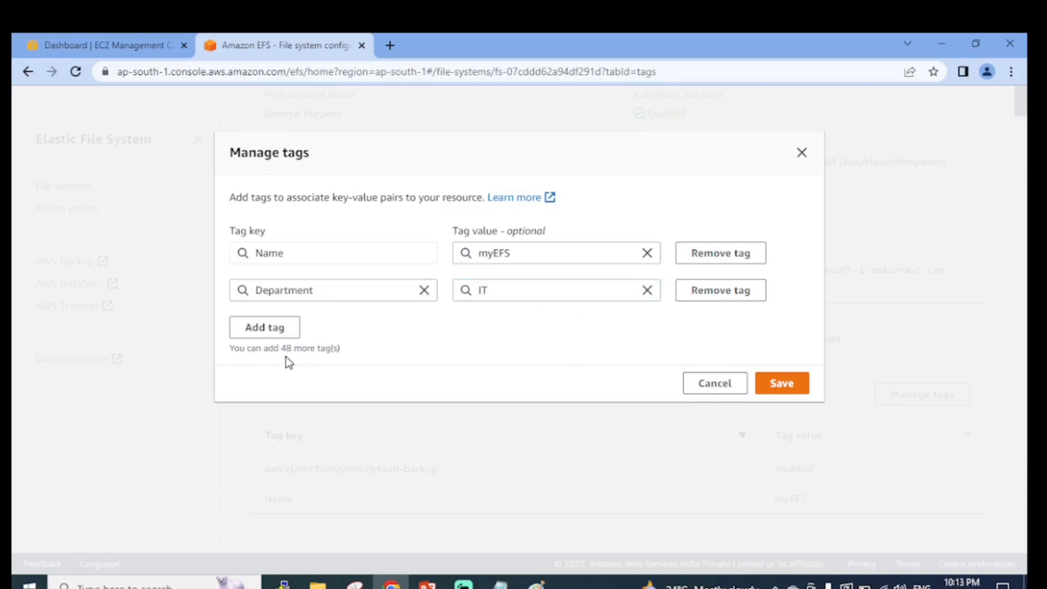
pyautogui.moveTo(281, 349); pyautogui.dragTo(339, 349)
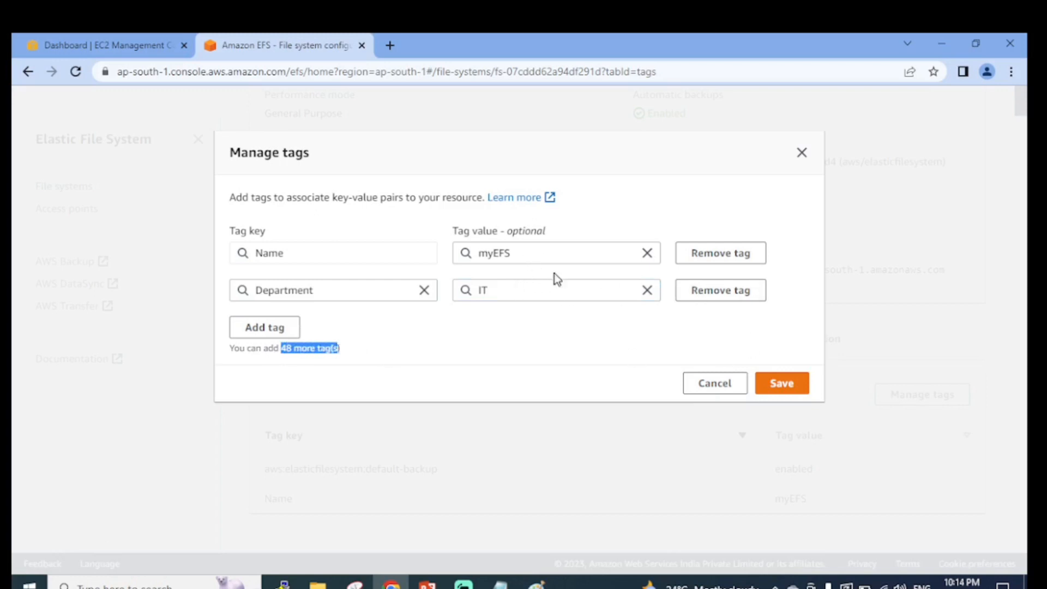
pyautogui.click(774, 384)
# Review the updated tags, the file system policy and the access points of myEFS
pyautogui.scroll(-2, 428, 390)
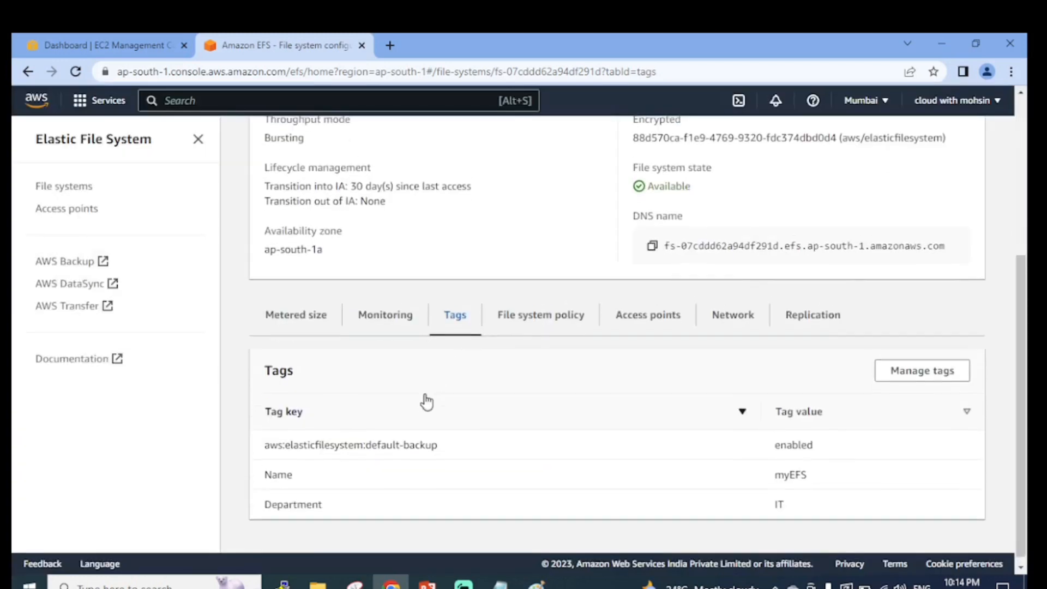
pyautogui.click(573, 319)
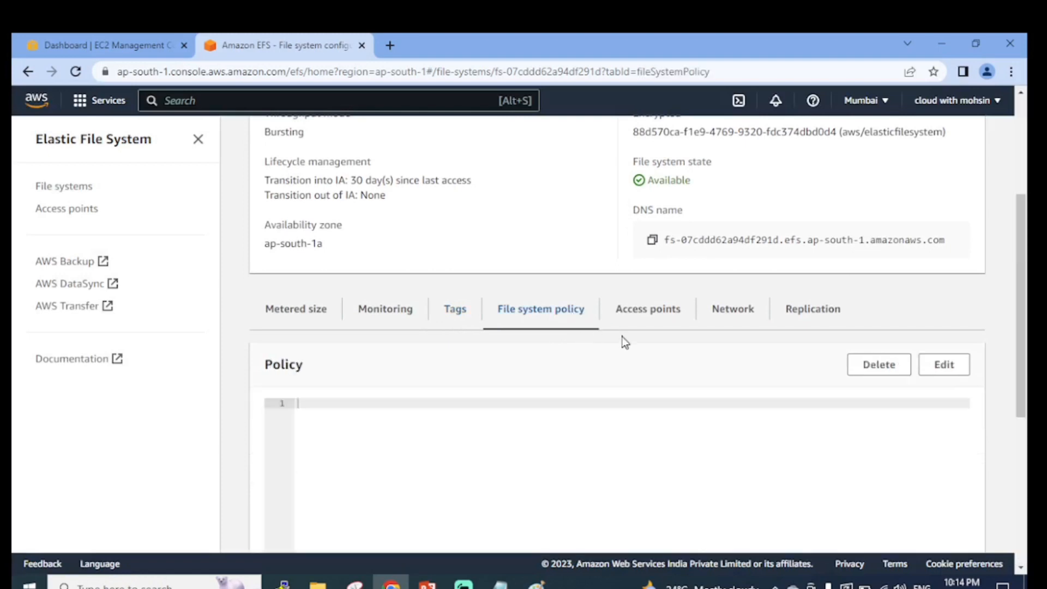
pyautogui.scroll(-5, 623, 339)
pyautogui.scroll(6, 620, 342)
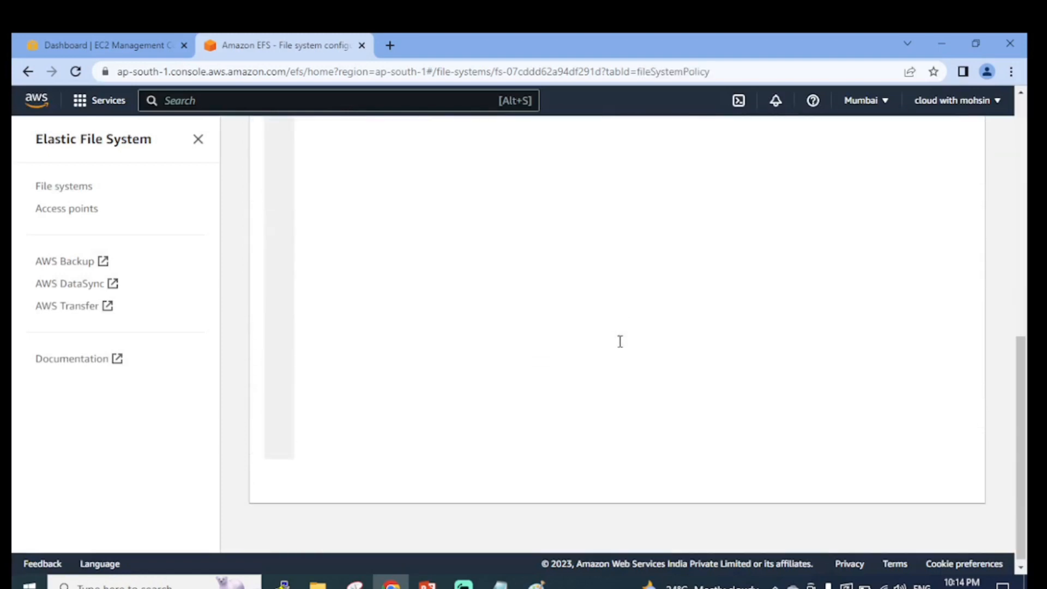
pyautogui.scroll(-3, 436, 373)
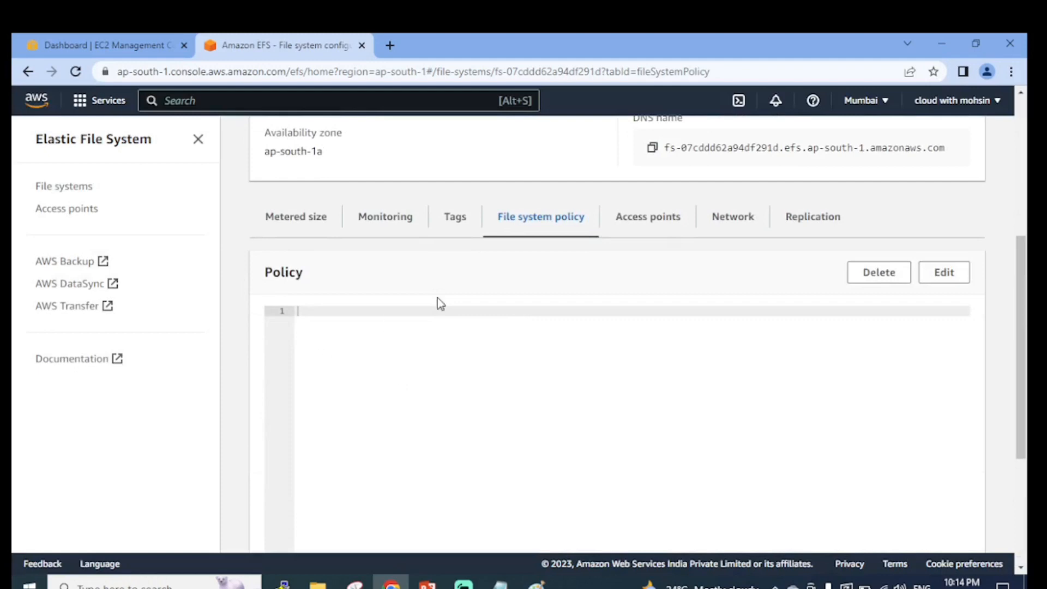
pyautogui.click(670, 228)
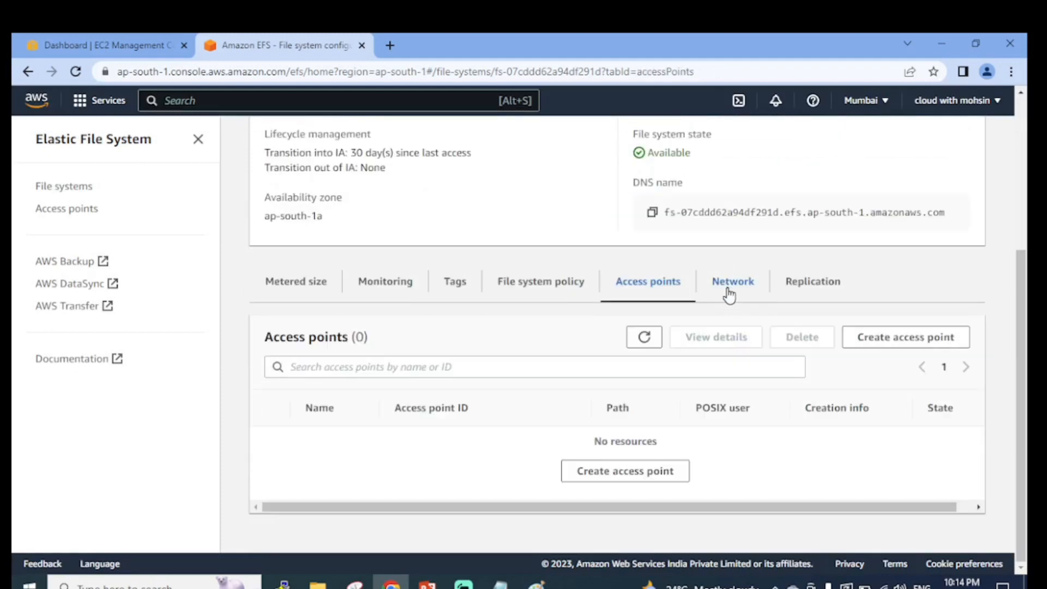
# Examine the network details of myEFS, focusing on the IP address of the mount target in ap-south-1a
pyautogui.click(733, 298)
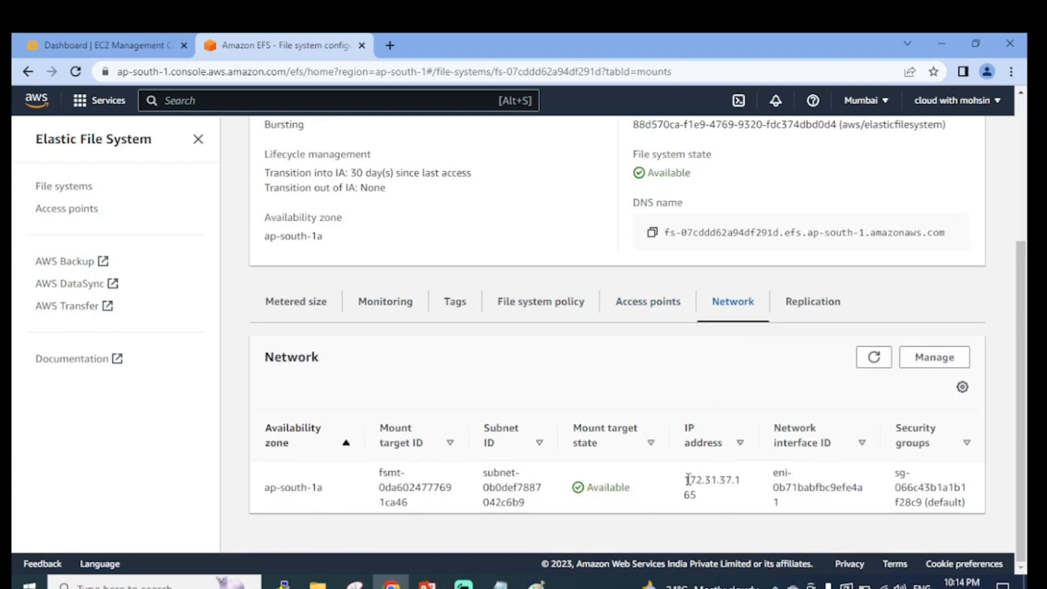
pyautogui.doubleClick(707, 500)
pyautogui.click(702, 498)
pyautogui.moveTo(685, 481); pyautogui.dragTo(700, 496)
pyautogui.scroll(4, 485, 421)
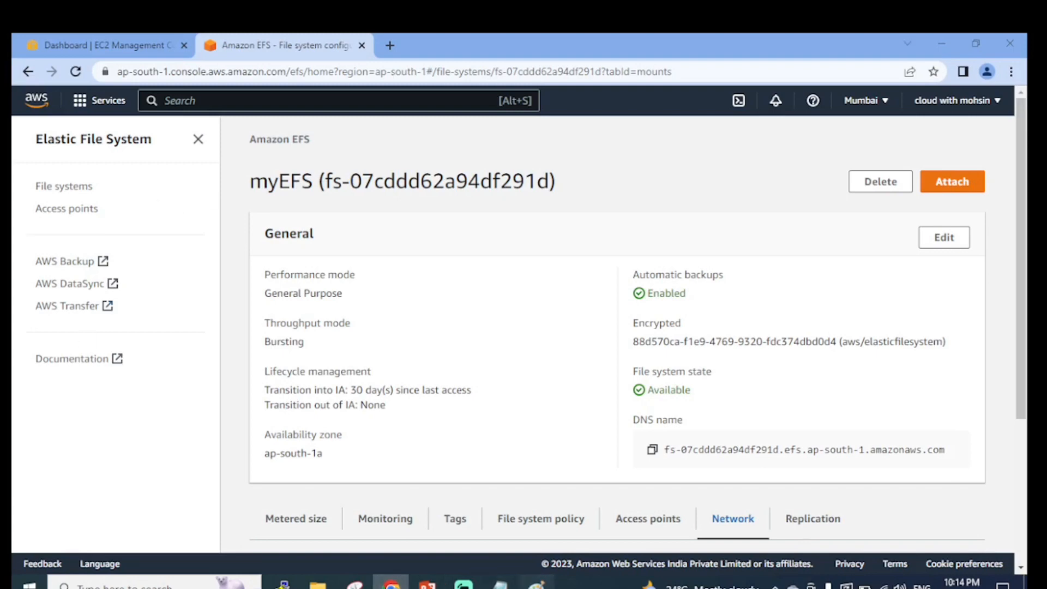
# Switch to Paint to view the diagram of two EC2 instances sharing common EFS storage, and return to the AWS console
pyautogui.click(536, 584)
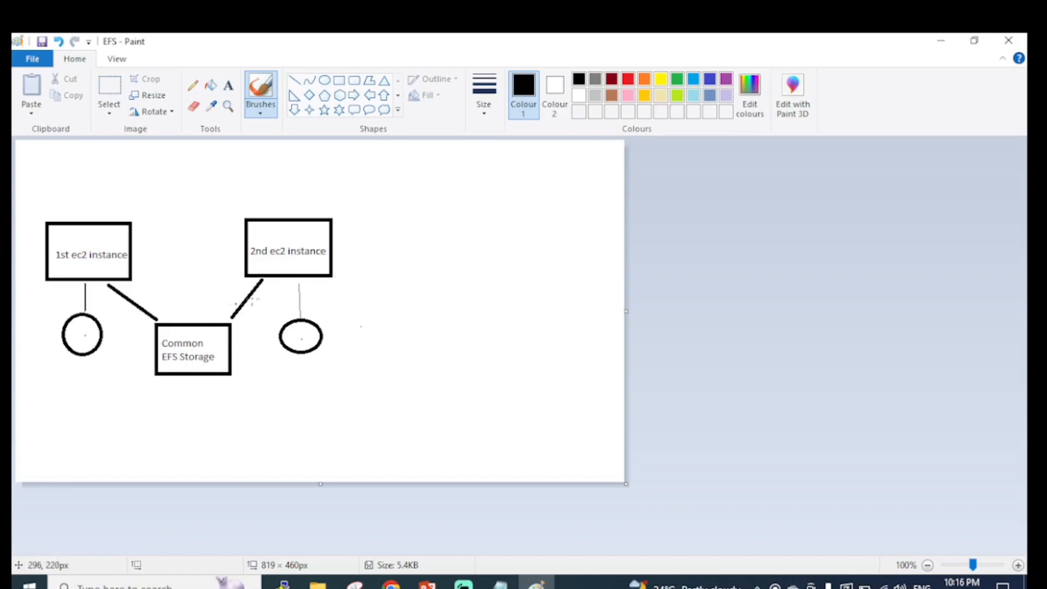
pyautogui.click(941, 41)
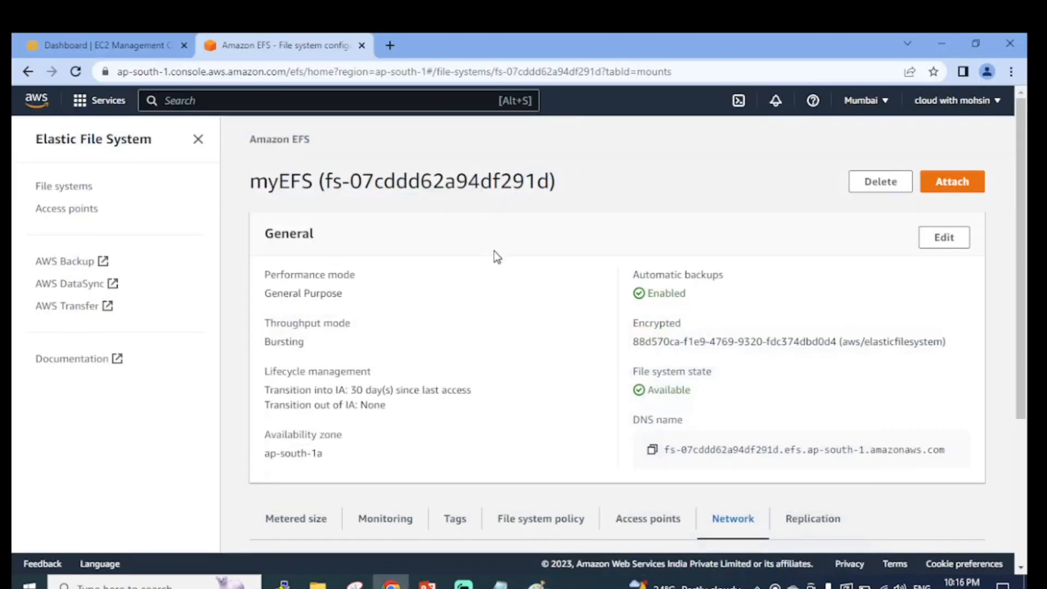
# Start launching a new EC2 instance in the EC2 console and name it 1stec2
pyautogui.click(140, 41)
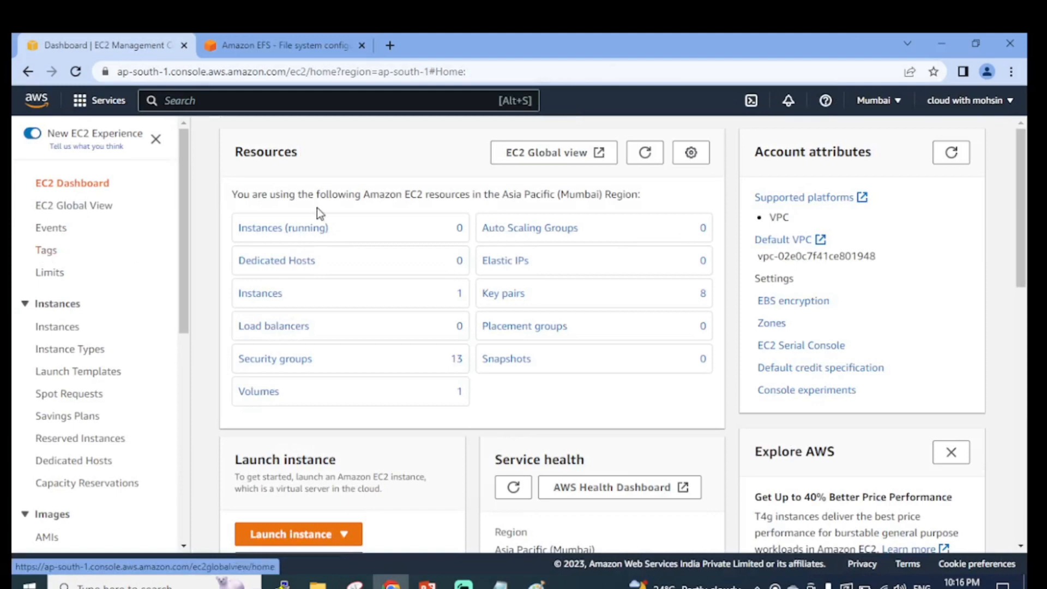
pyautogui.click(297, 229)
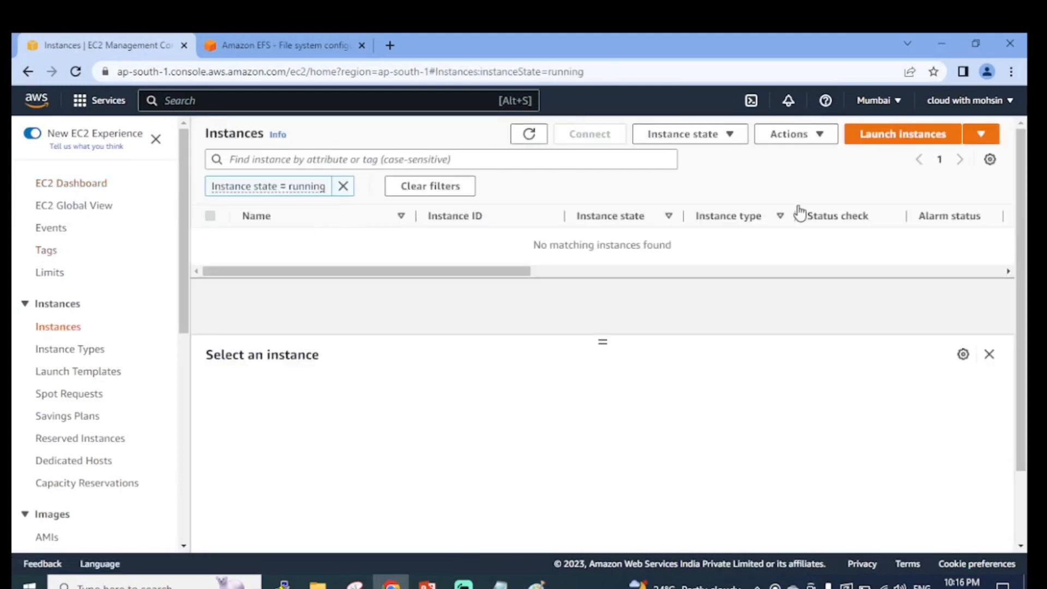
pyautogui.click(908, 137)
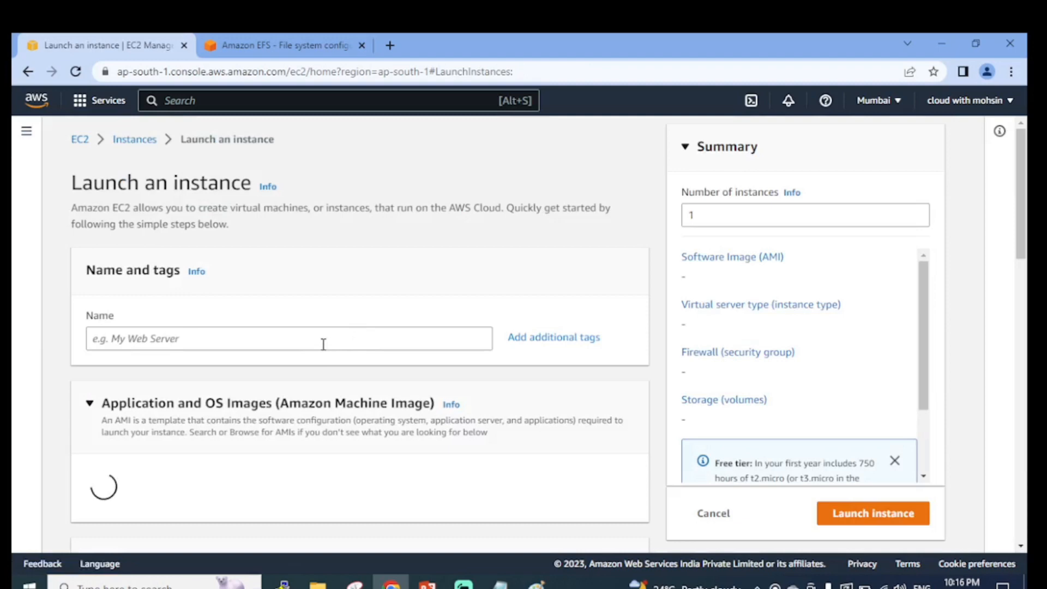
pyautogui.click(323, 342)
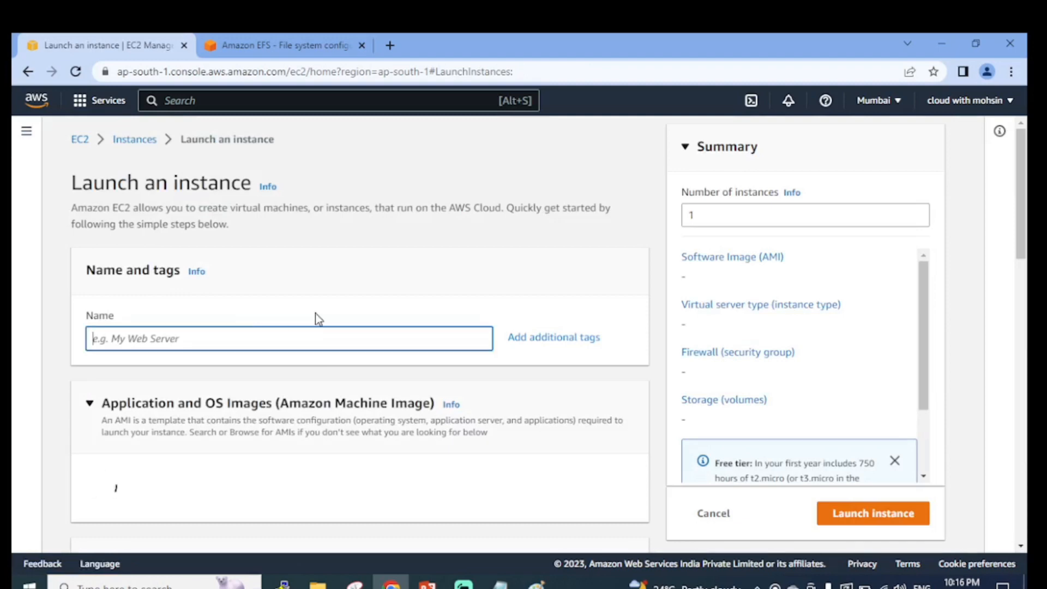
pyautogui.write('1st')
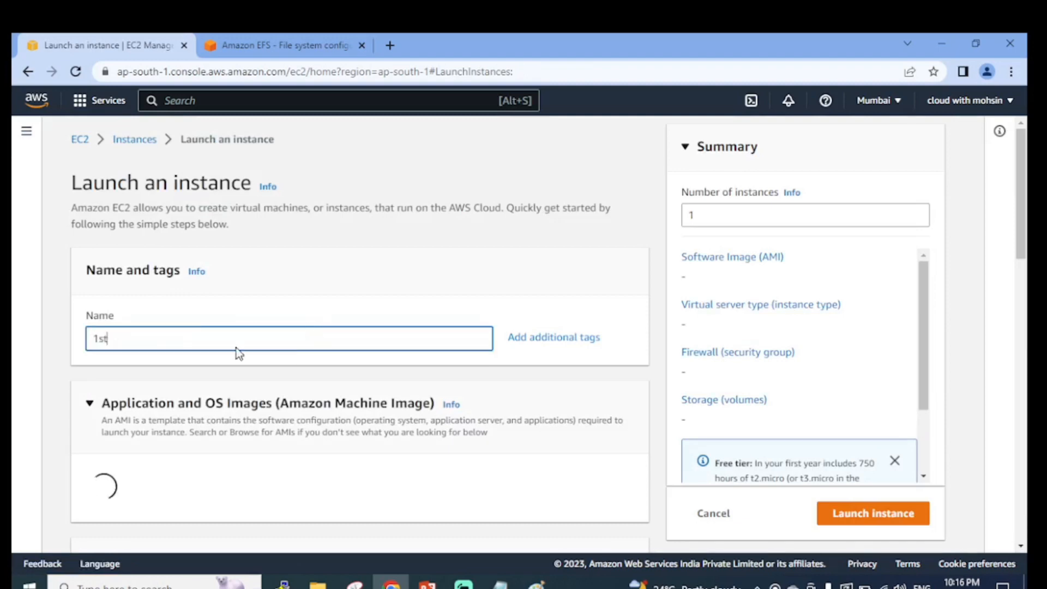
pyautogui.scroll(-1, 196, 349)
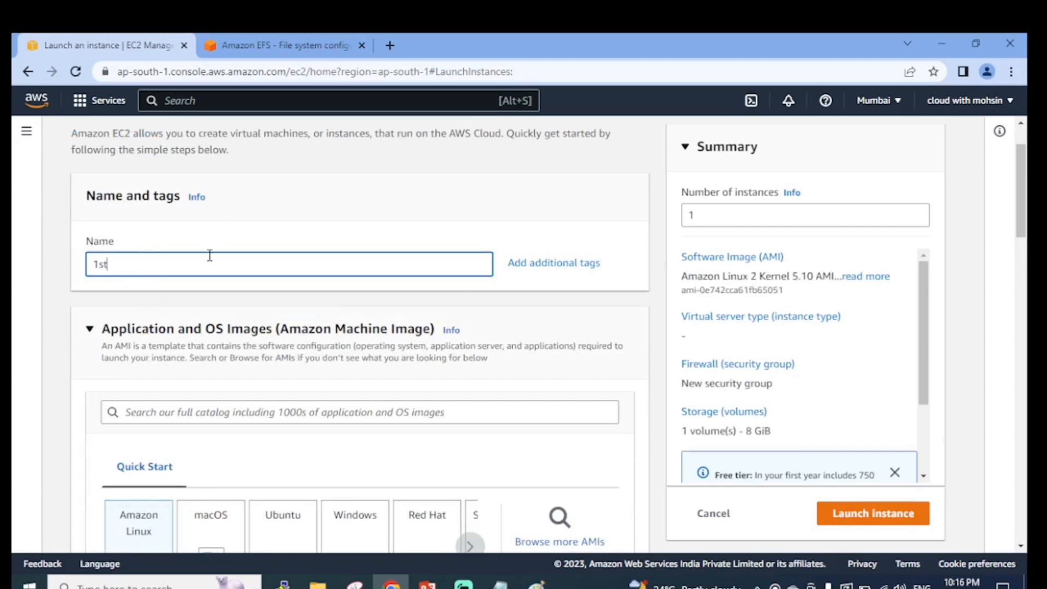
pyautogui.write('ec2')
# Keep the Amazon Linux 2 AMI and the t2.micro instance type, and select the existing key pair 3tier-linux
pyautogui.scroll(-2, 507, 418)
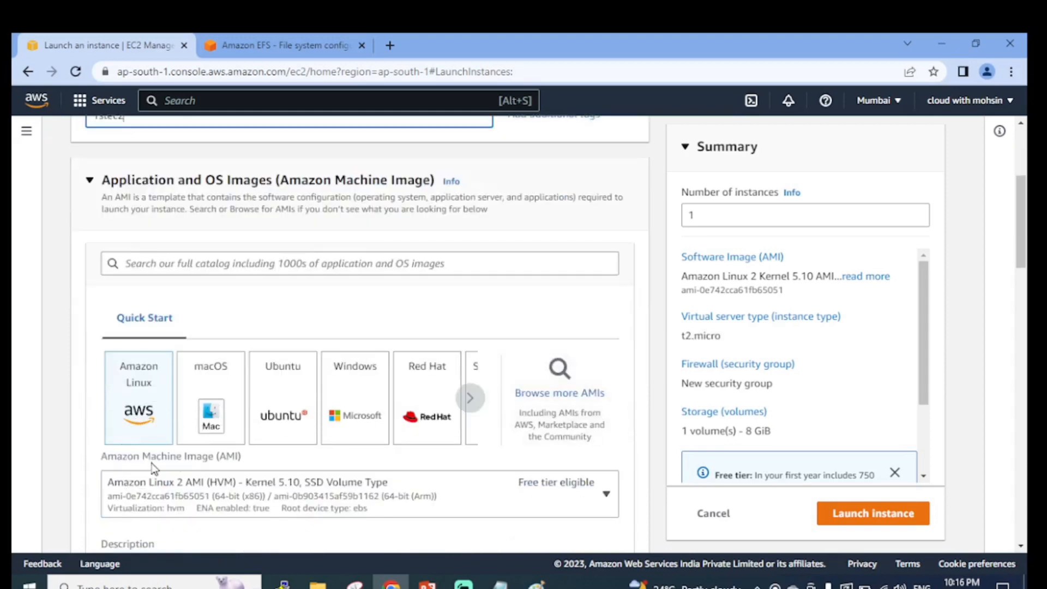
pyautogui.scroll(-2, 208, 499)
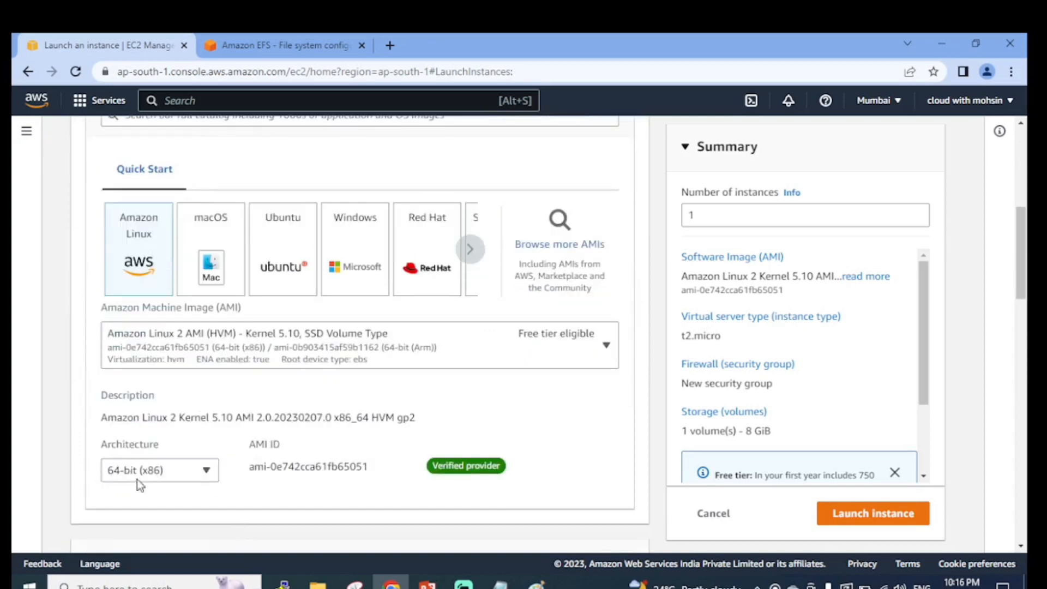
pyautogui.scroll(-3, 365, 382)
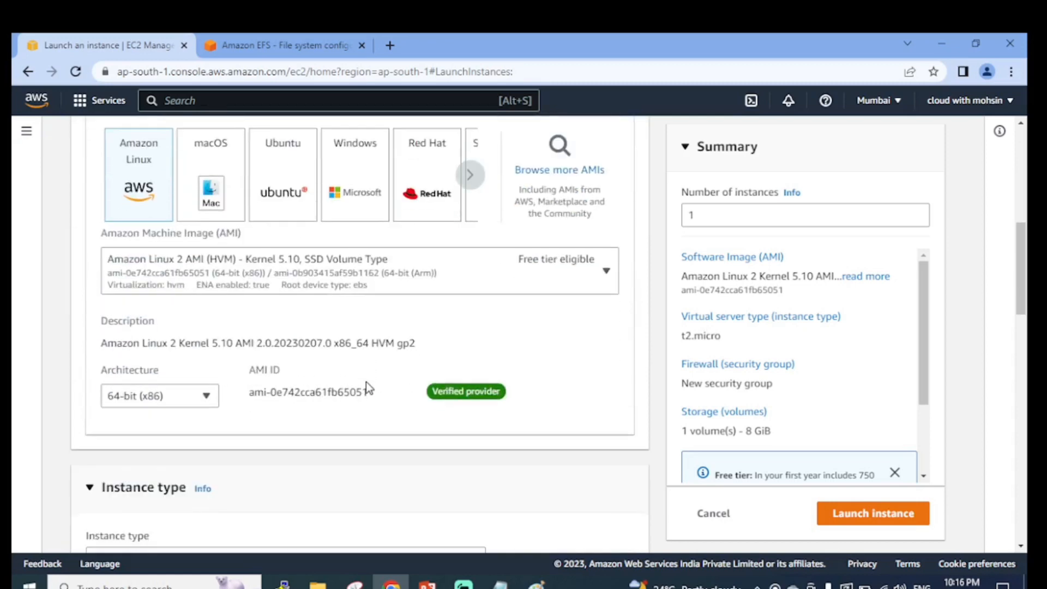
pyautogui.scroll(-2, 366, 391)
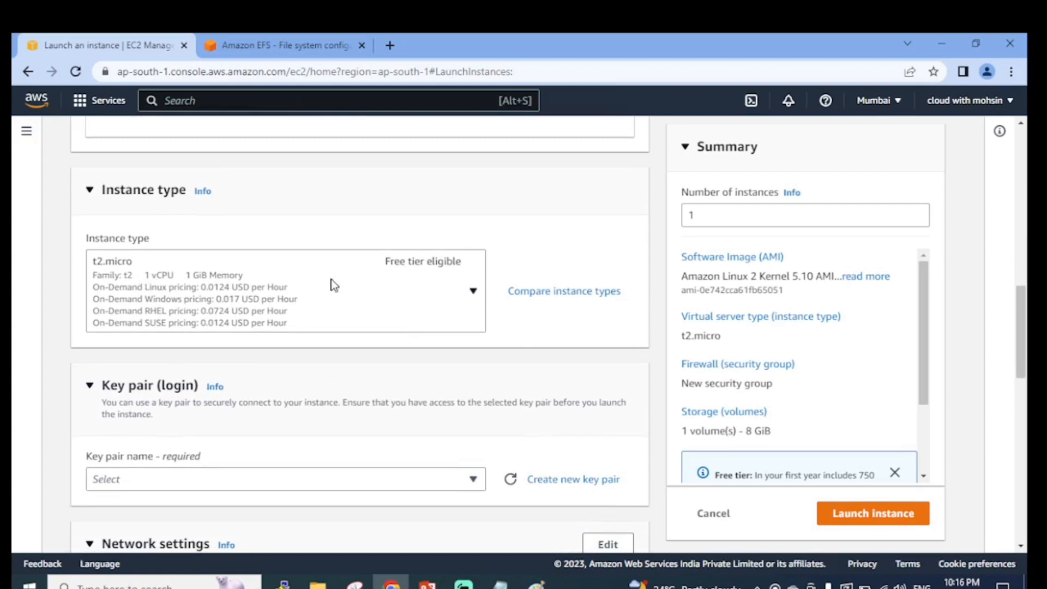
pyautogui.scroll(-1, 375, 293)
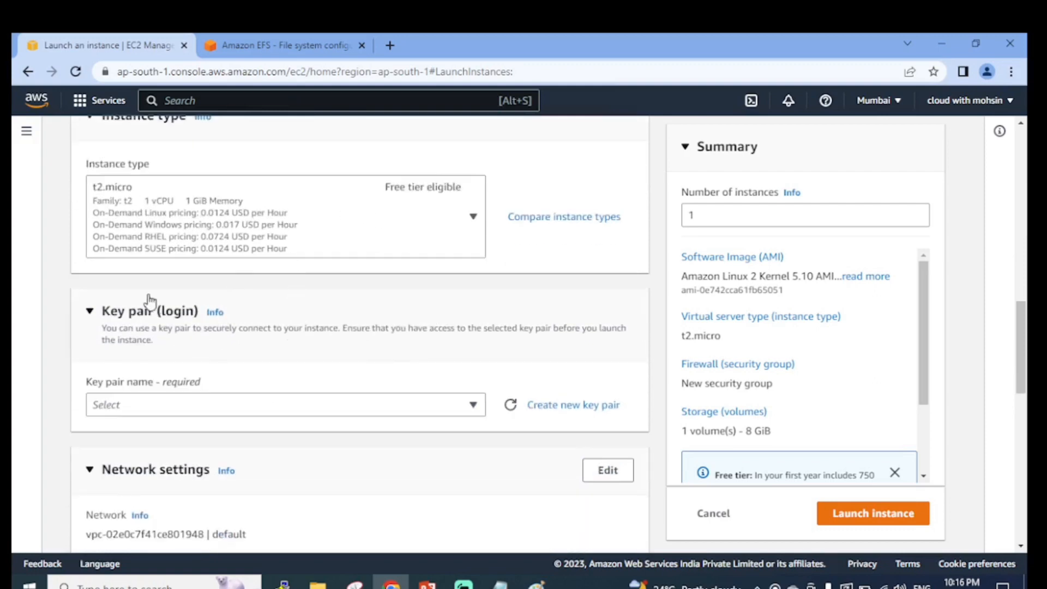
pyautogui.scroll(-2, 473, 234)
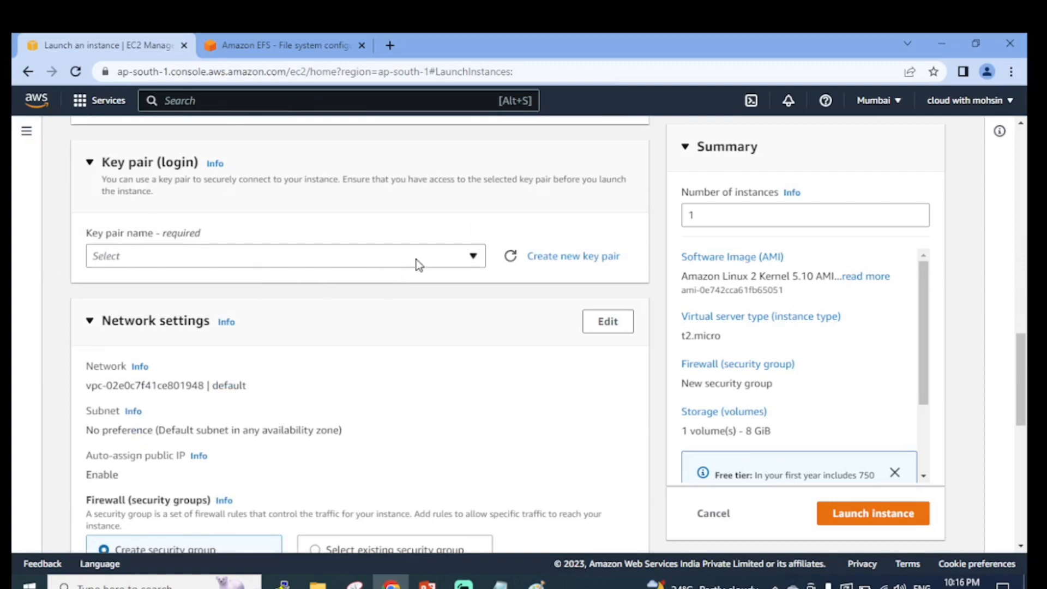
pyautogui.click(416, 260)
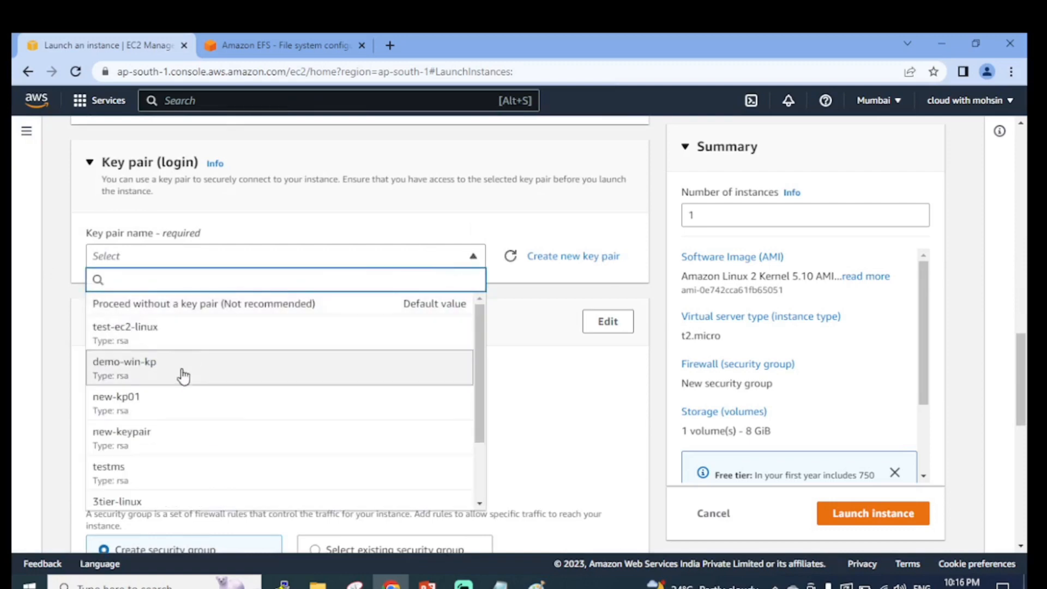
pyautogui.scroll(-1, 180, 376)
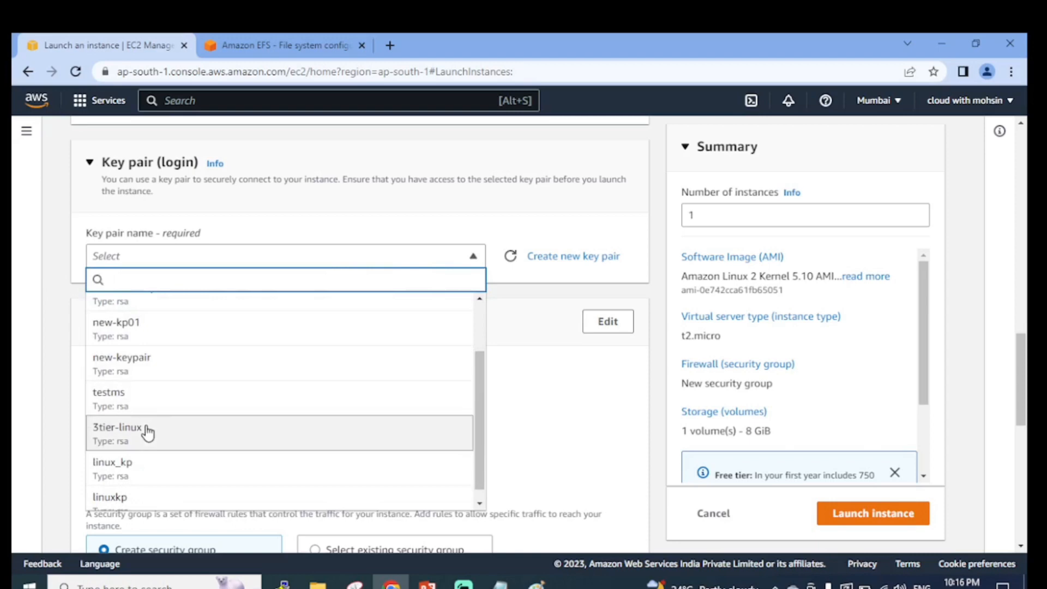
pyautogui.click(208, 424)
# Edit the network settings to place the instance in the default VPC's subnet in availability zone ap-south-1a
pyautogui.scroll(-3, 320, 318)
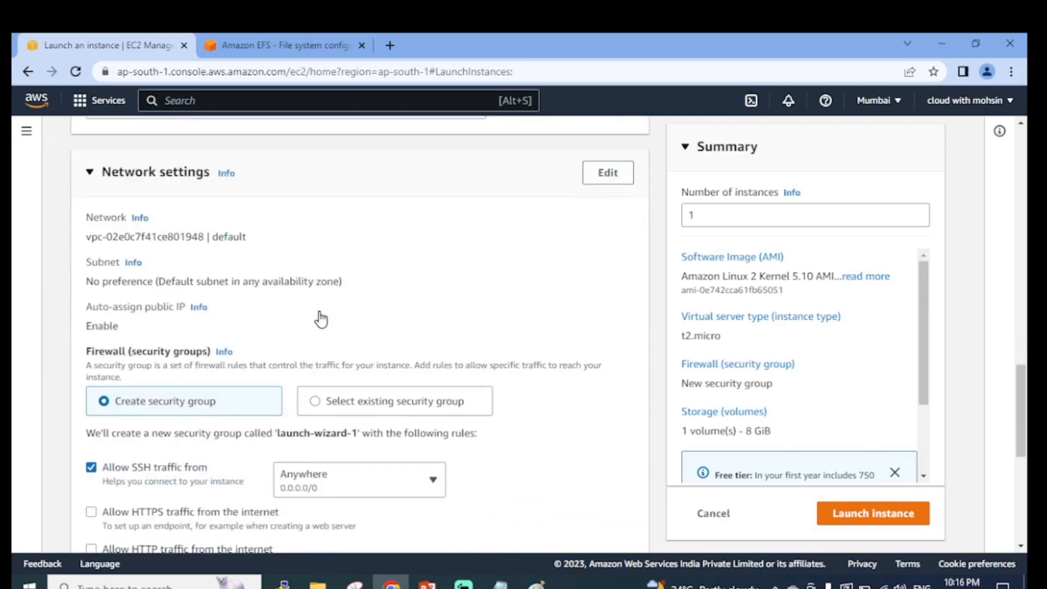
pyautogui.scroll(3, 133, 279)
pyautogui.scroll(-3, 136, 294)
pyautogui.click(618, 183)
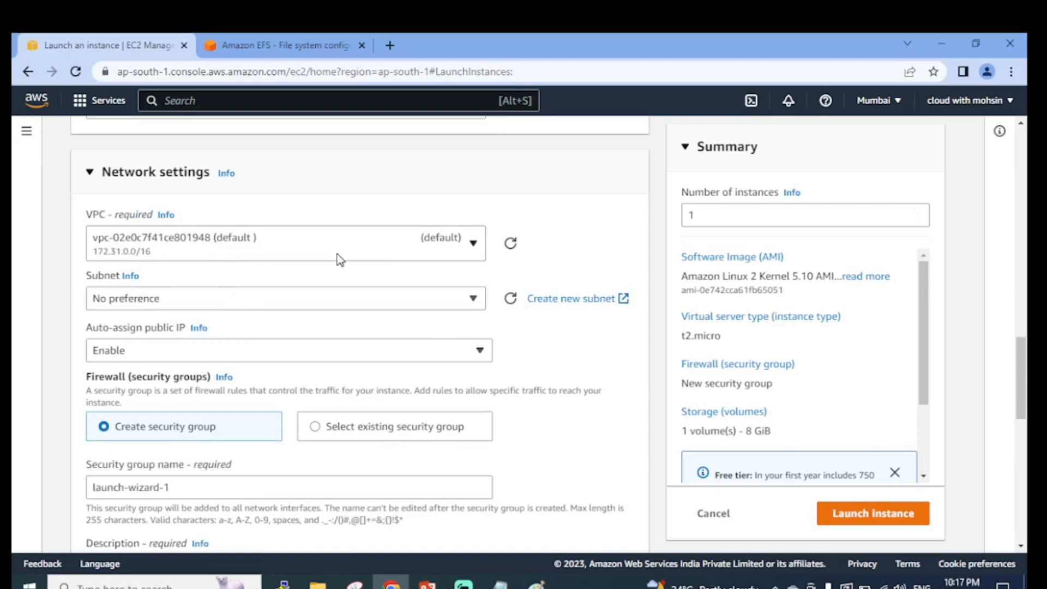
pyautogui.click(222, 306)
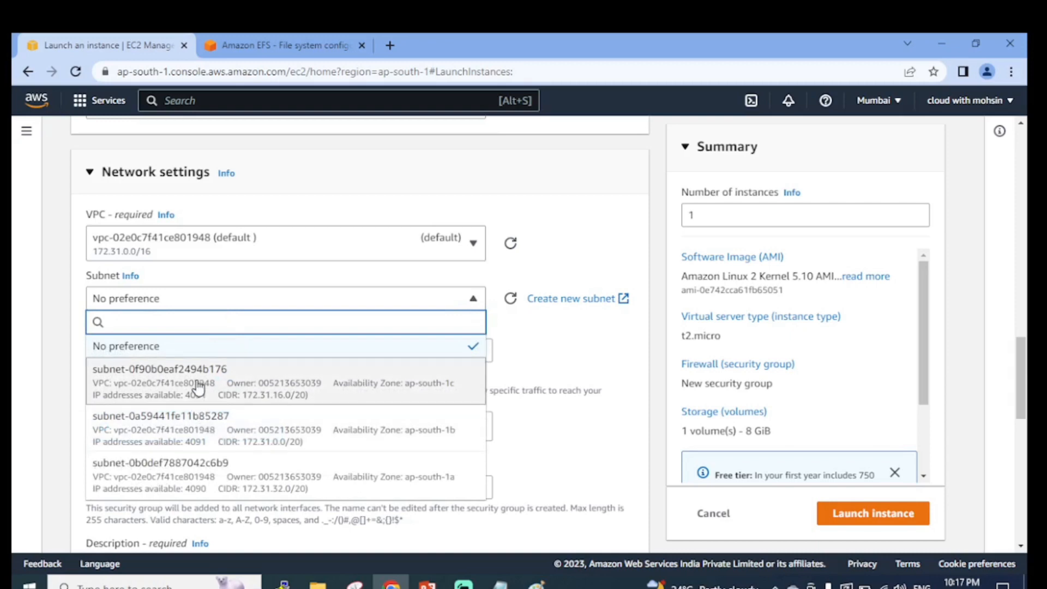
pyautogui.scroll(-2, 205, 427)
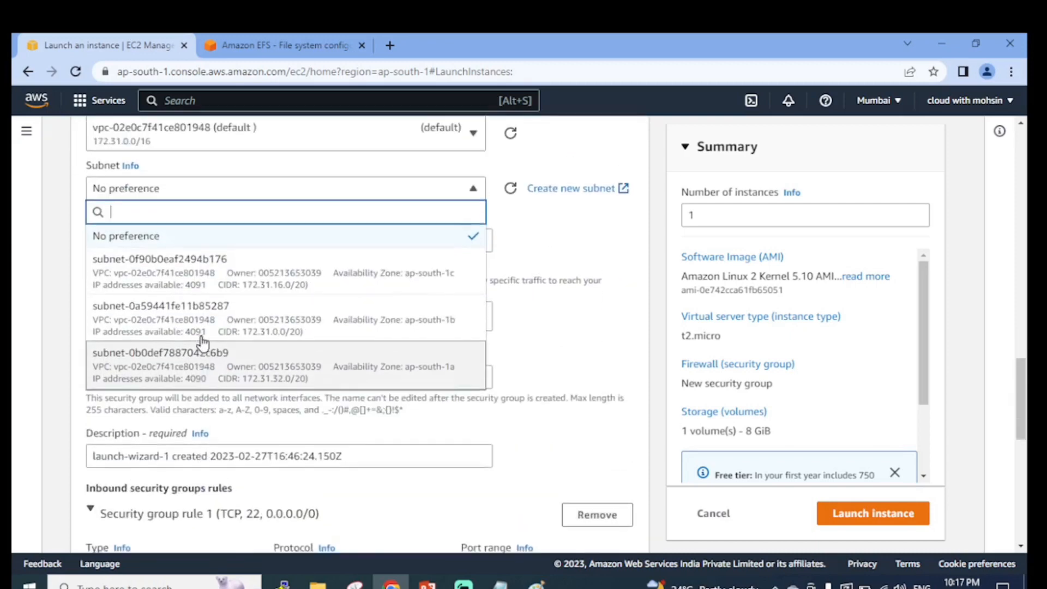
pyautogui.scroll(1, 203, 343)
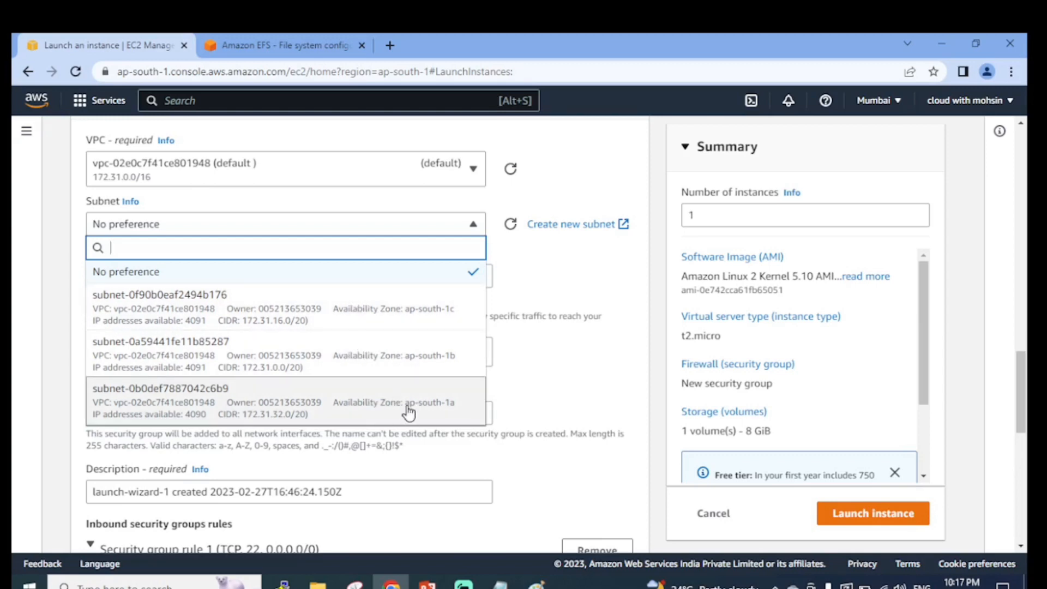
pyautogui.click(248, 391)
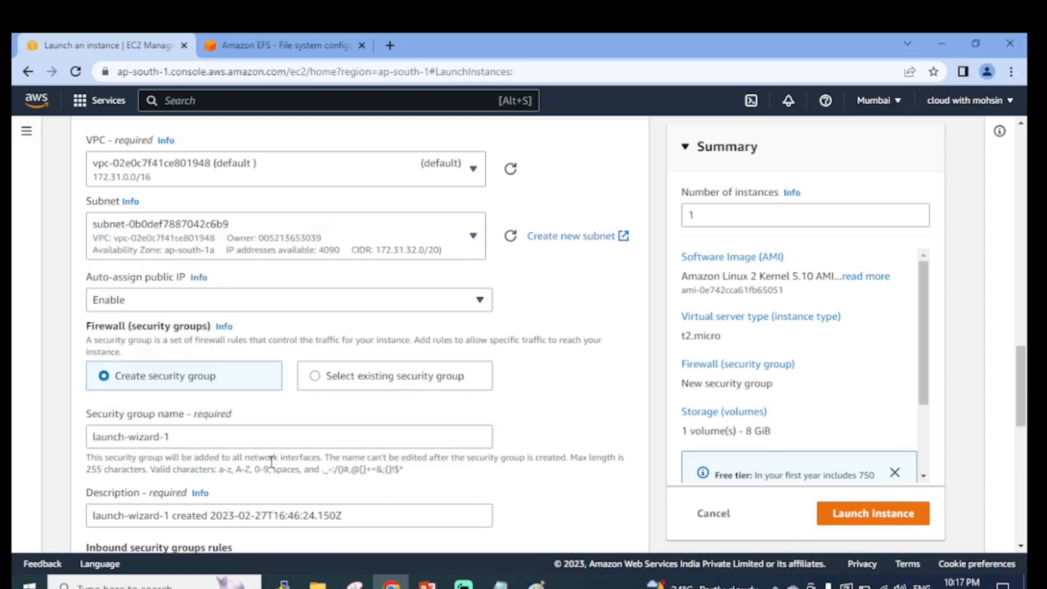
# Review the public IP setting, the new security group and its inbound SSH rule
pyautogui.scroll(-1, 248, 392)
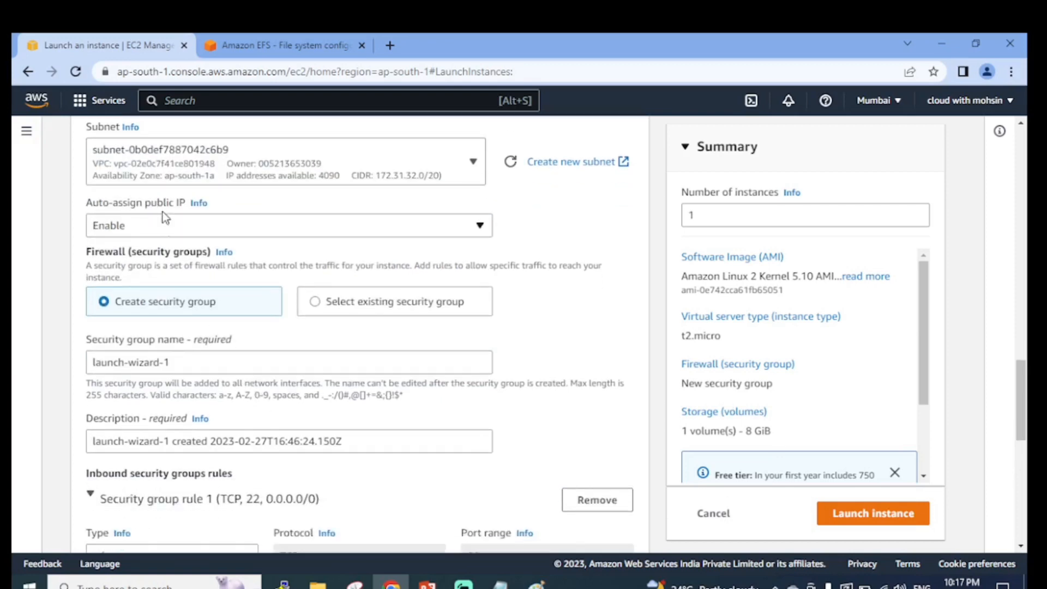
pyautogui.scroll(-1, 164, 217)
pyautogui.scroll(-2, 197, 287)
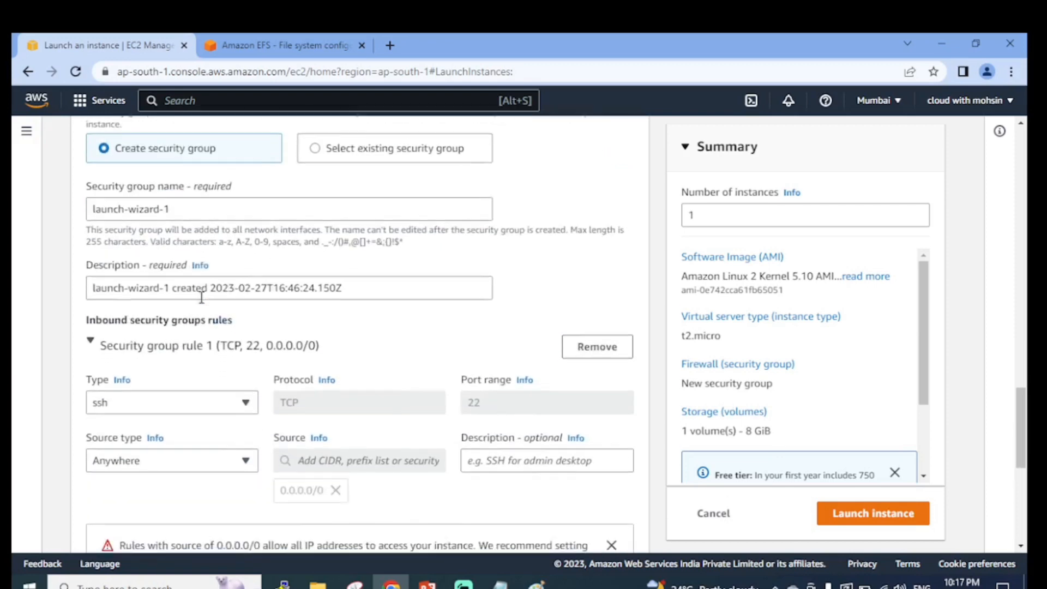
pyautogui.scroll(-1, 185, 254)
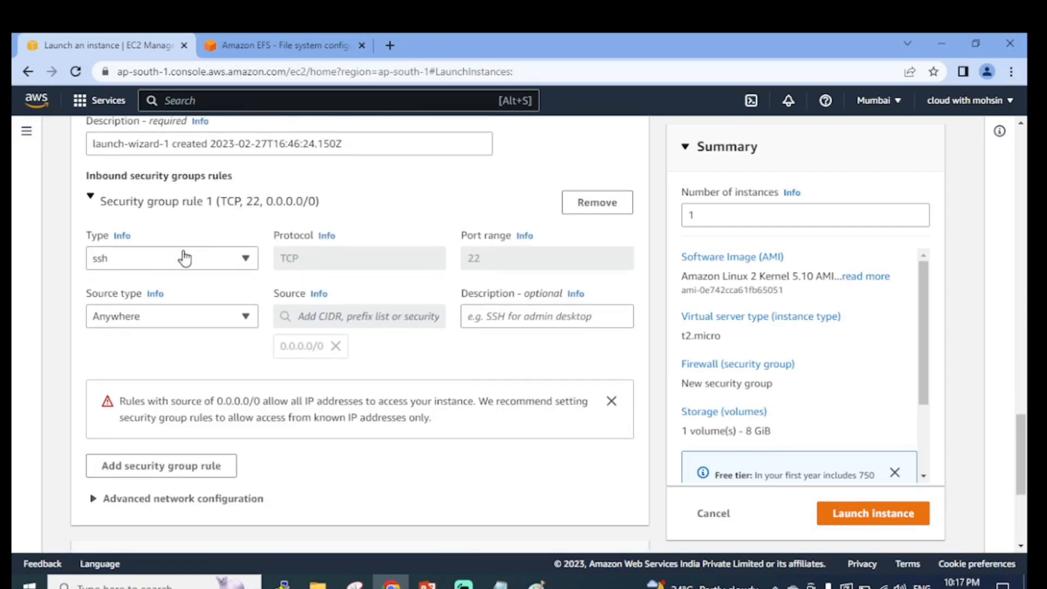
pyautogui.scroll(-1, 186, 253)
pyautogui.scroll(-1, 188, 260)
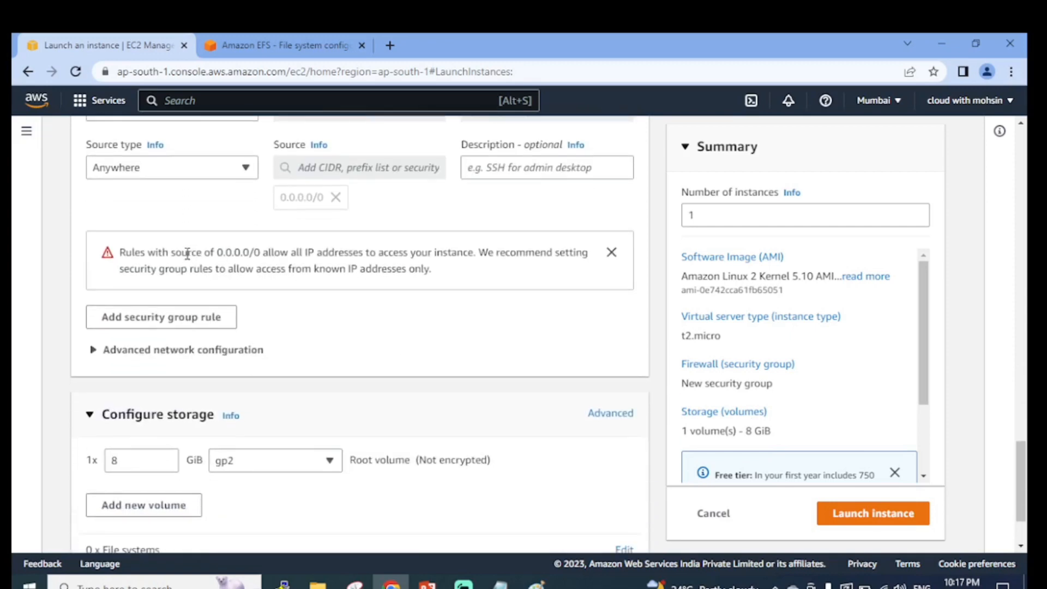
pyautogui.scroll(3, 187, 254)
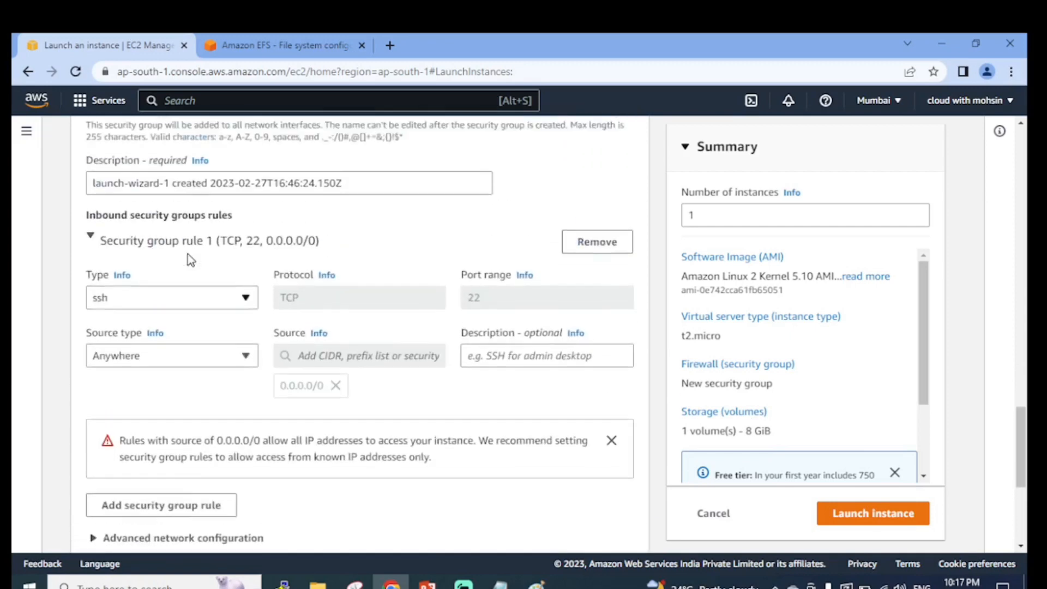
pyautogui.scroll(-3, 207, 357)
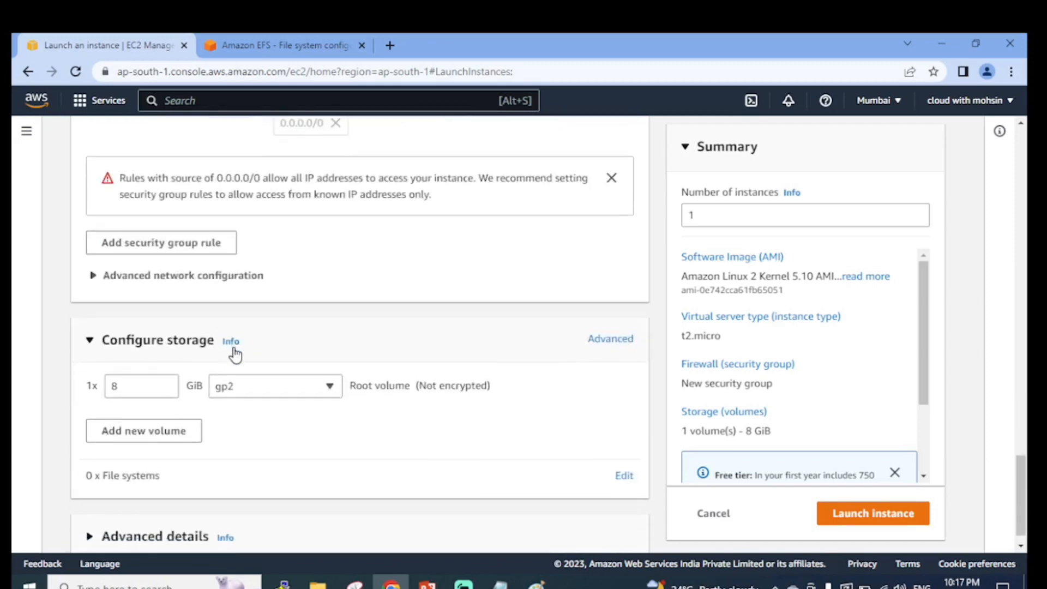
# Switch the storage configuration to its advanced view, show the file systems details and add the EFS file system myEFS as a shared file system
pyautogui.scroll(-1, 218, 376)
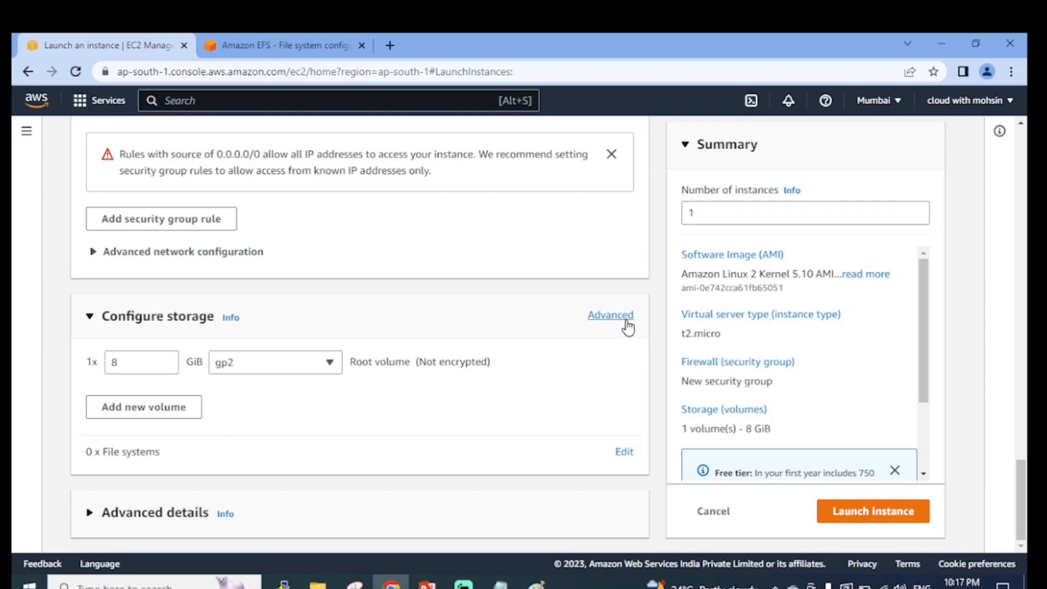
pyautogui.scroll(-2, 480, 386)
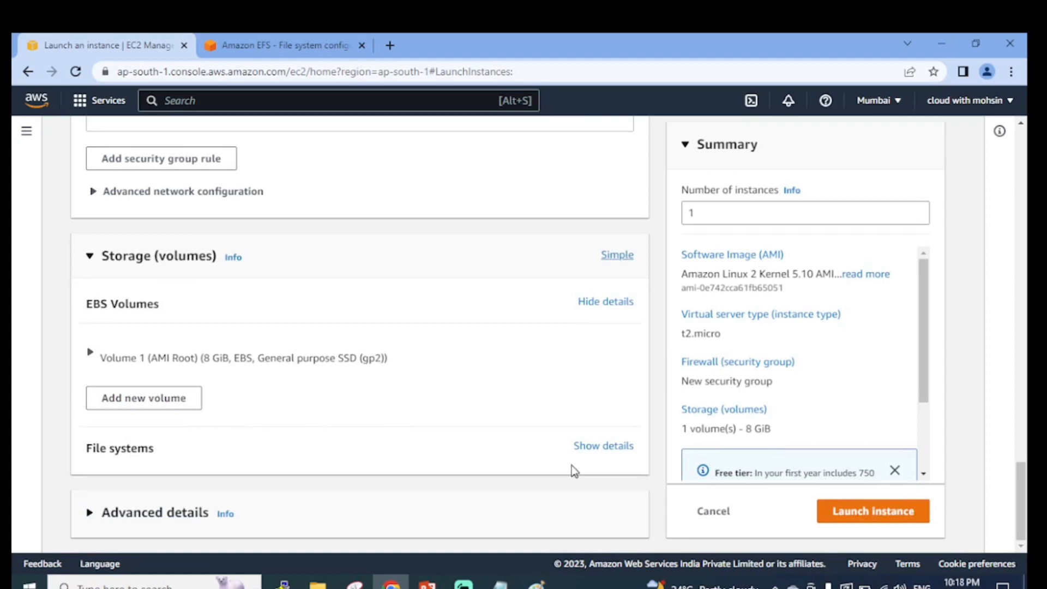
pyautogui.click(590, 452)
pyautogui.scroll(-3, 419, 437)
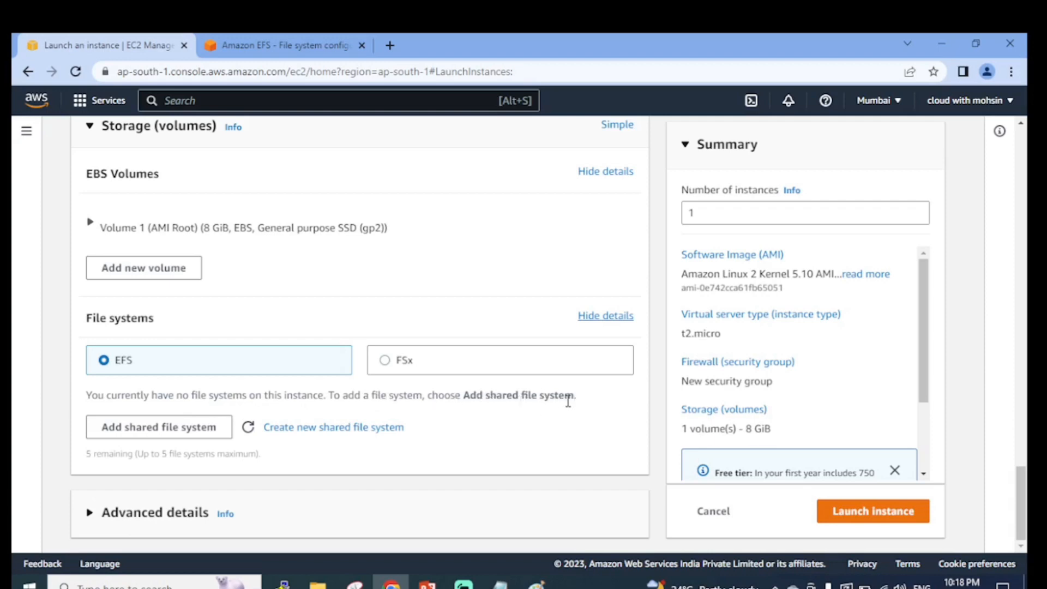
pyautogui.click(177, 432)
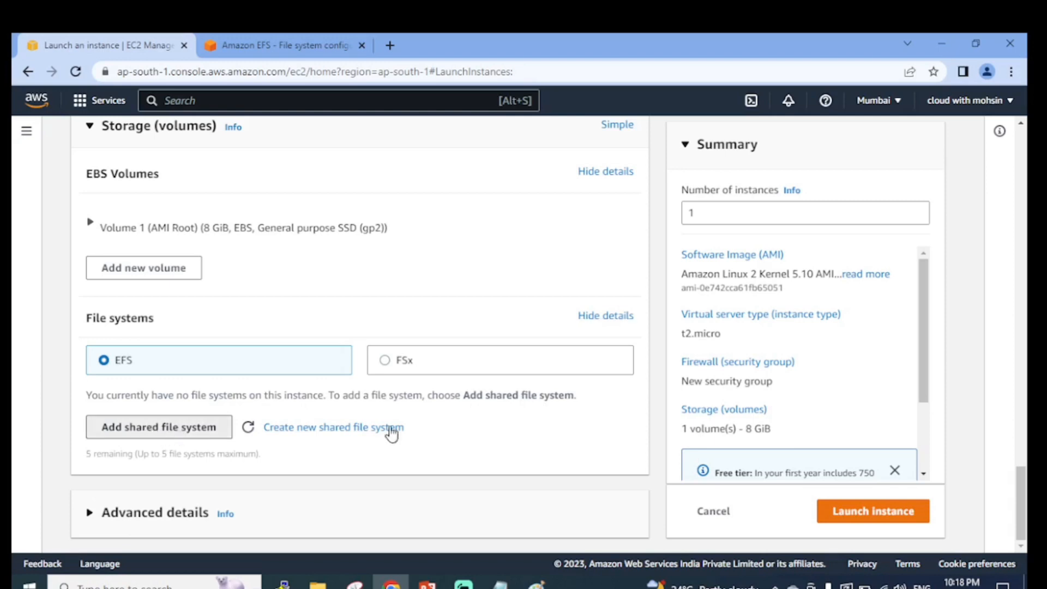
pyautogui.scroll(-4, 401, 427)
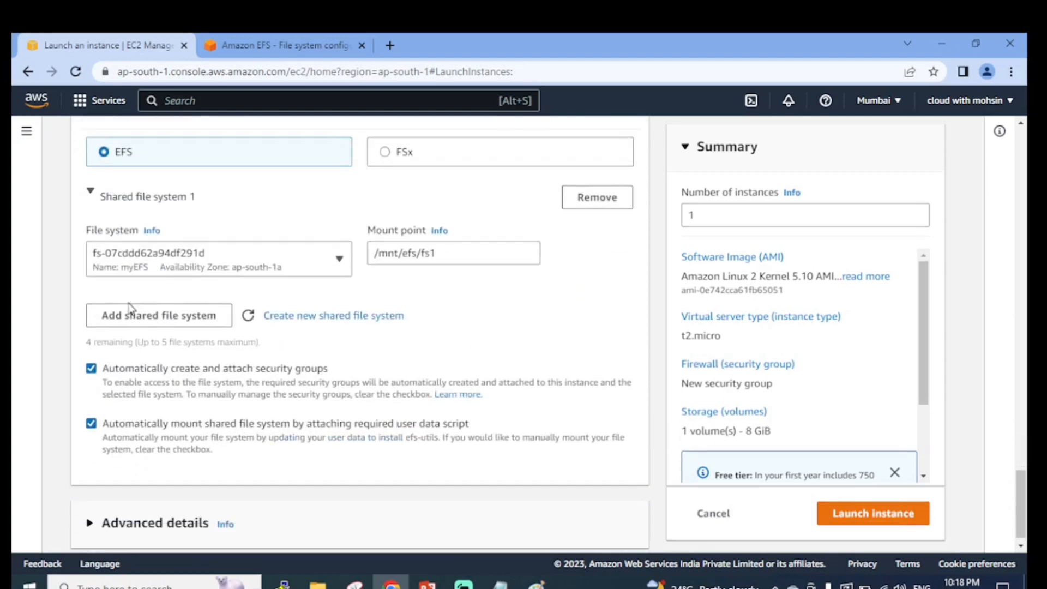
pyautogui.scroll(-1, 130, 308)
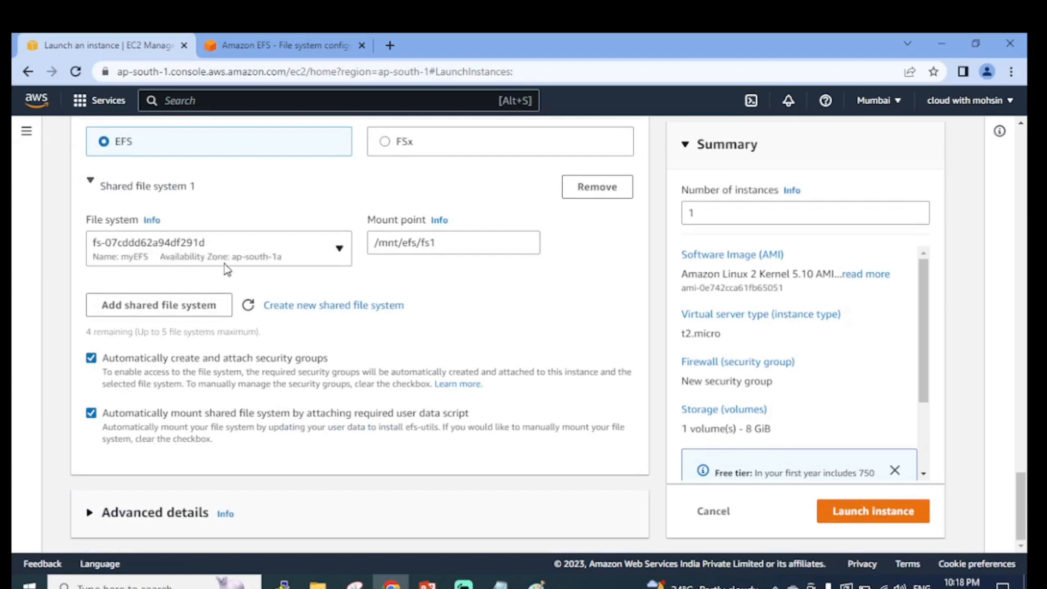
# Examine the mount point and the available file system choices of the shared file system
pyautogui.moveTo(456, 248); pyautogui.dragTo(369, 250)
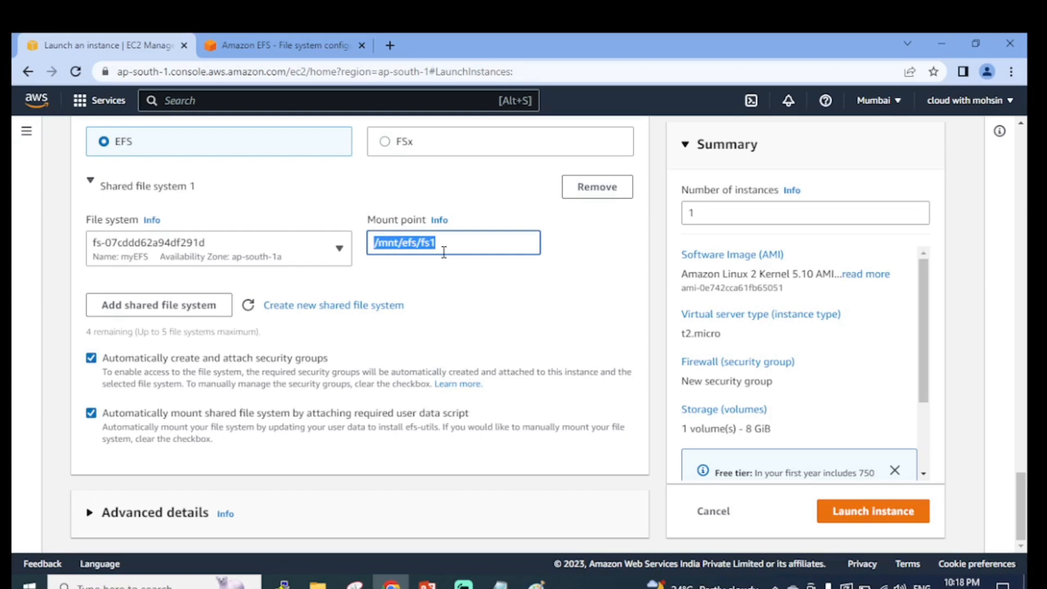
pyautogui.click(385, 273)
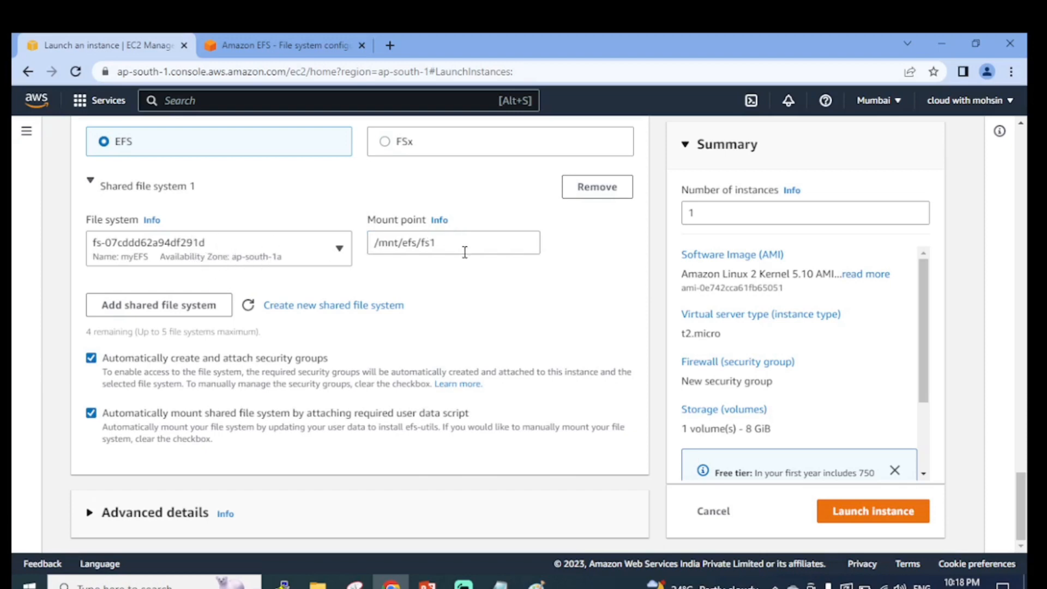
pyautogui.click(298, 257)
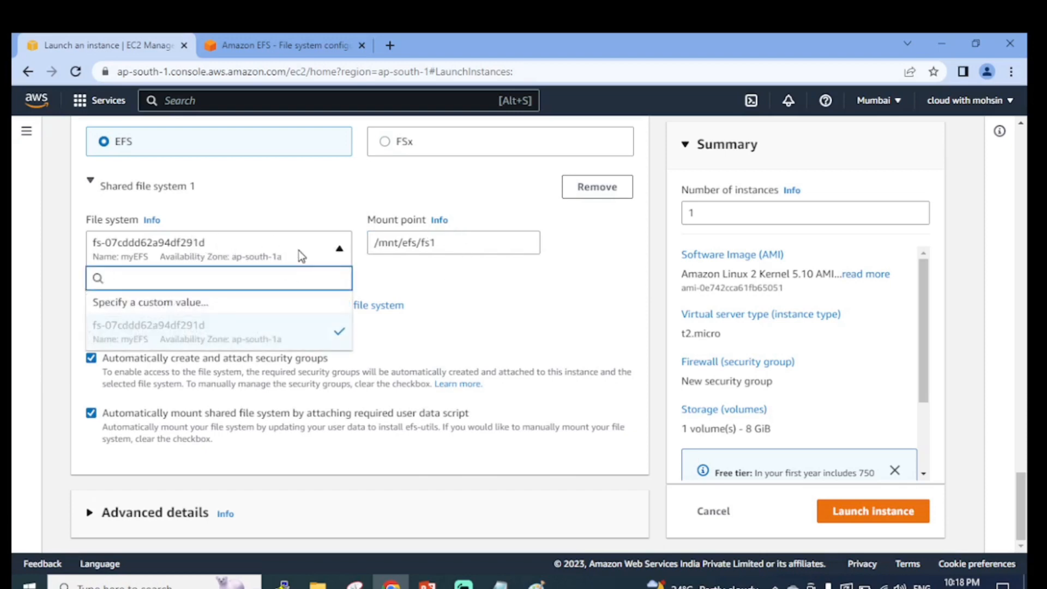
pyautogui.click(298, 255)
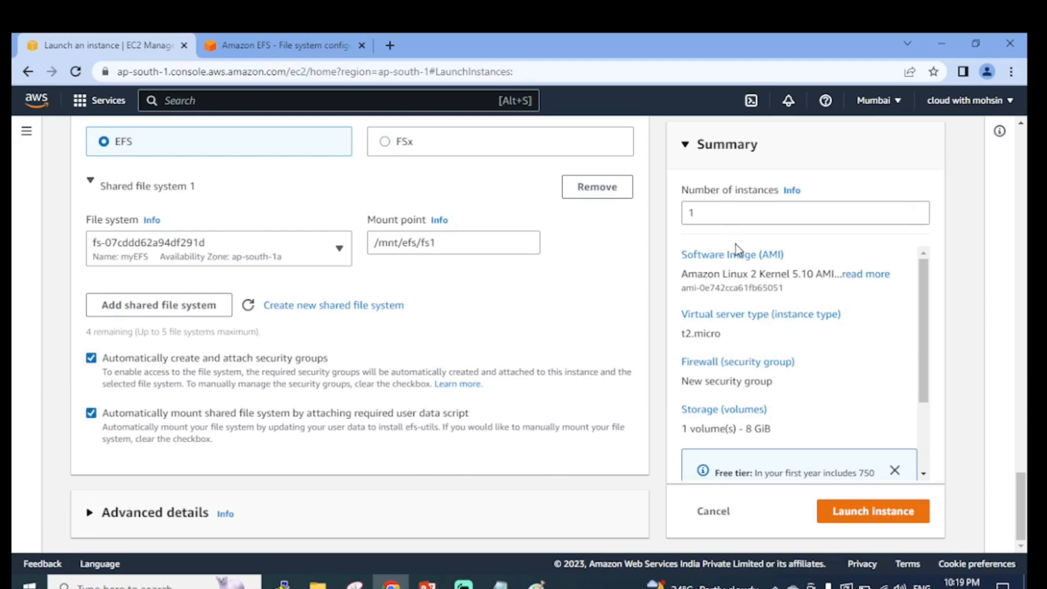
pyautogui.scroll(2, 351, 259)
pyautogui.scroll(-2, 349, 289)
# Expand the advanced details and examine the generated user data script that installs the EFS utilities and mounts the file system
pyautogui.click(87, 514)
pyautogui.scroll(-15, 570, 369)
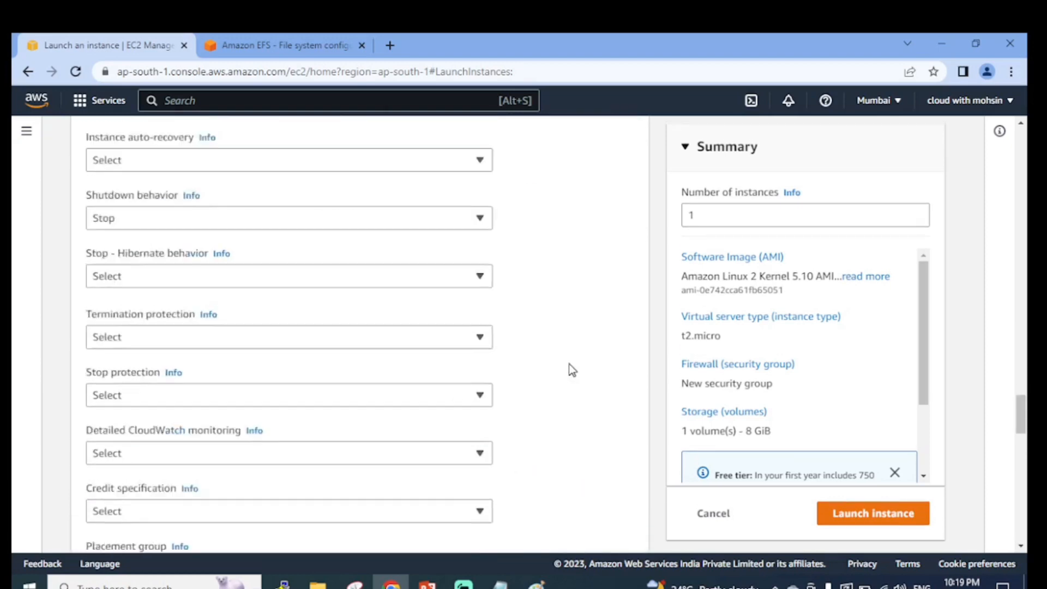
pyautogui.scroll(-5, 568, 364)
pyautogui.scroll(15, 420, 359)
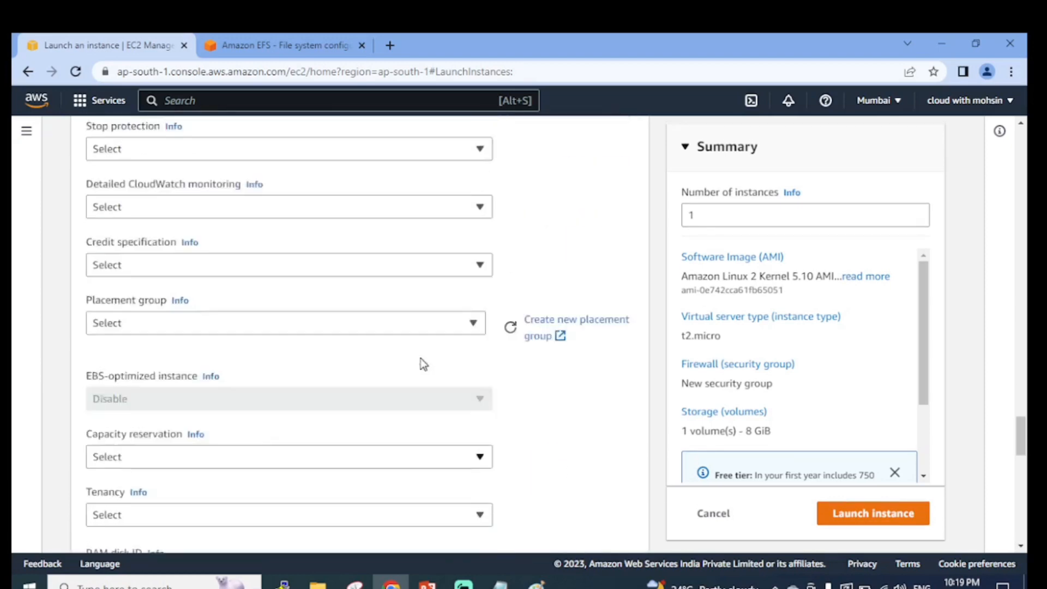
pyautogui.scroll(-20, 425, 371)
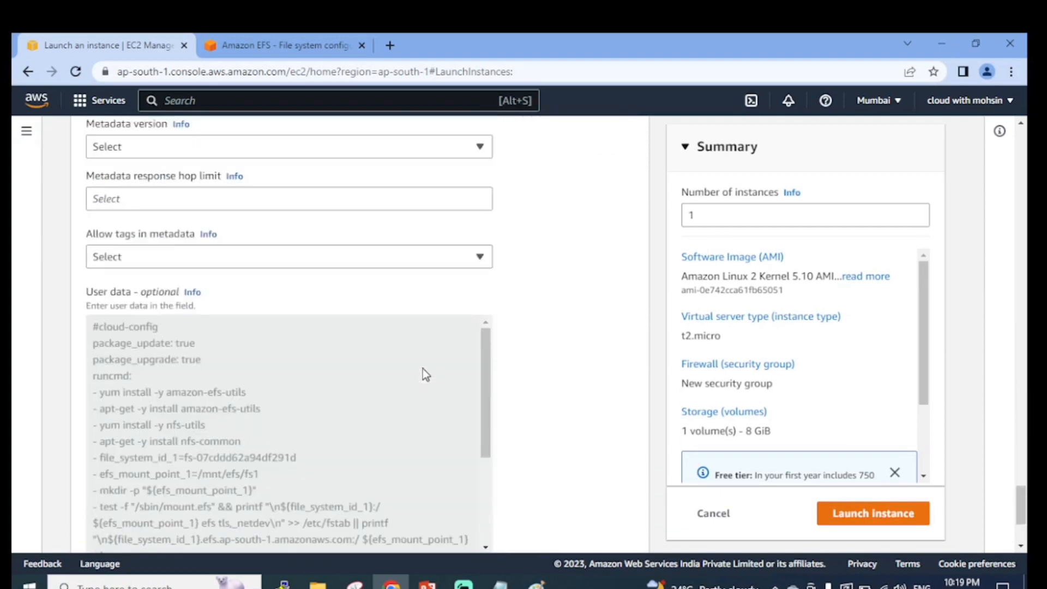
pyautogui.scroll(5, 425, 373)
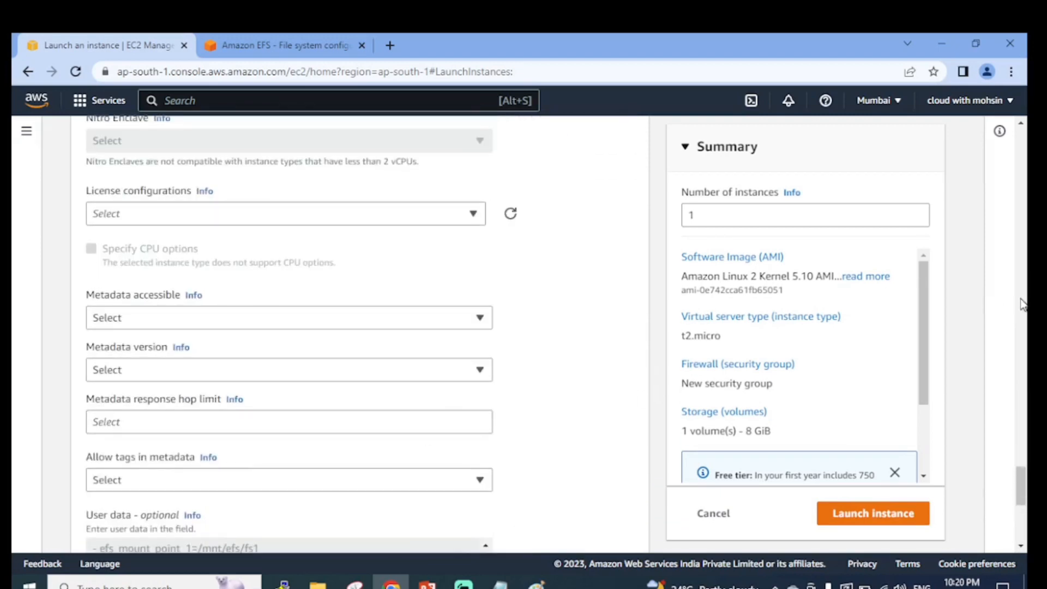
pyautogui.scroll(-3, 433, 417)
pyautogui.scroll(5, 387, 433)
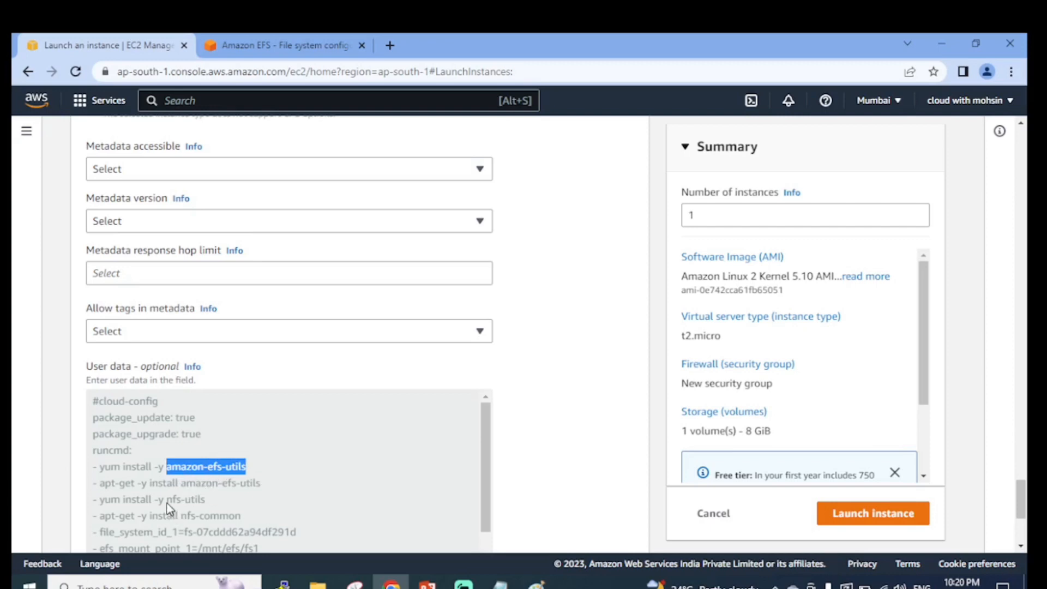
# Examine the NFS package installs, the mount directory and the NFS mount options in the generated user data script
pyautogui.moveTo(167, 500); pyautogui.dragTo(182, 506)
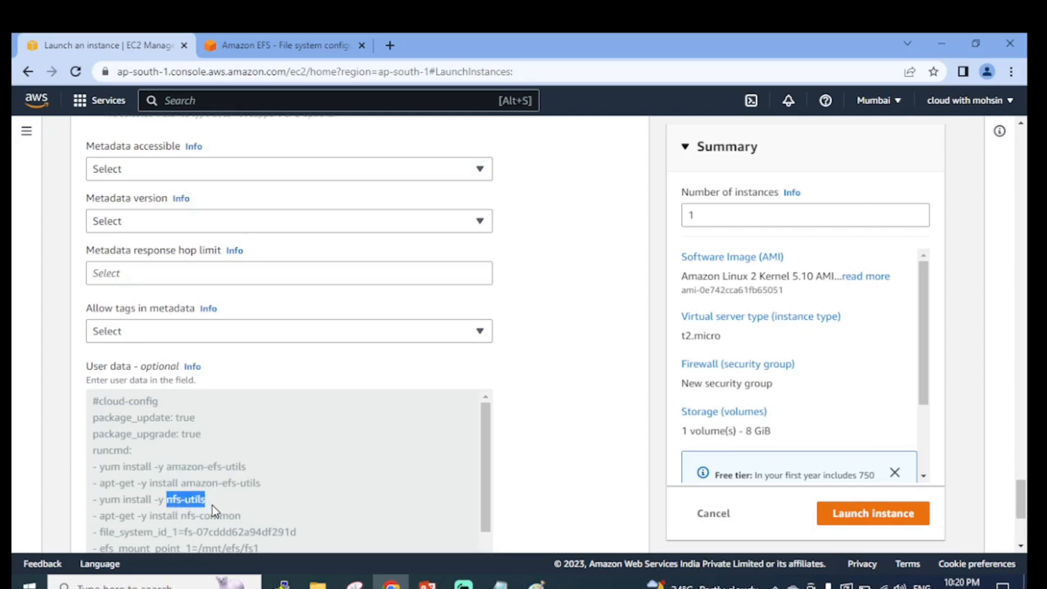
pyautogui.scroll(-2, 211, 506)
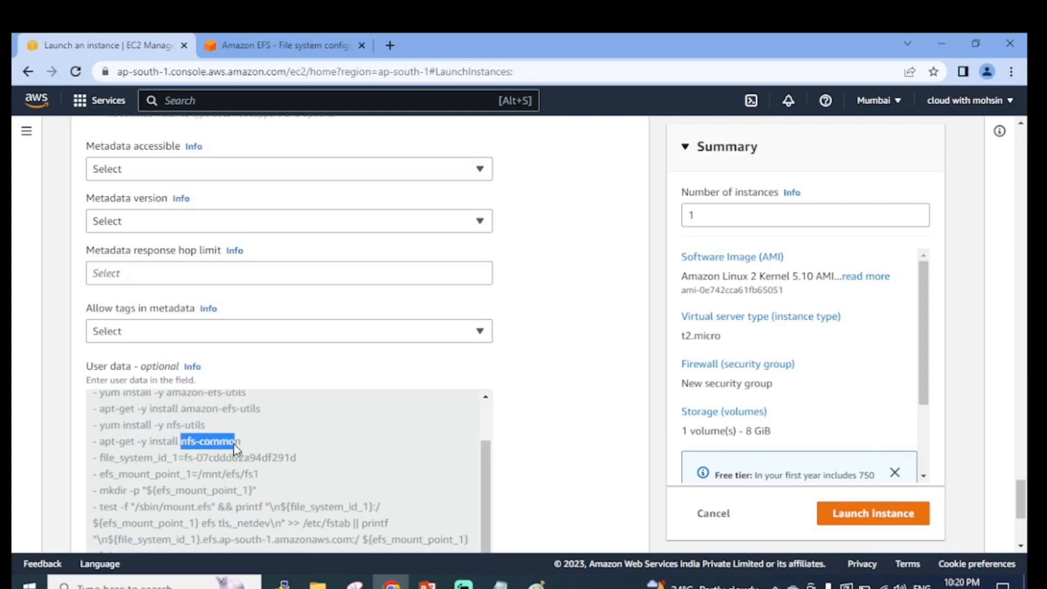
pyautogui.moveTo(238, 445); pyautogui.dragTo(241, 445)
pyautogui.scroll(-3, 260, 455)
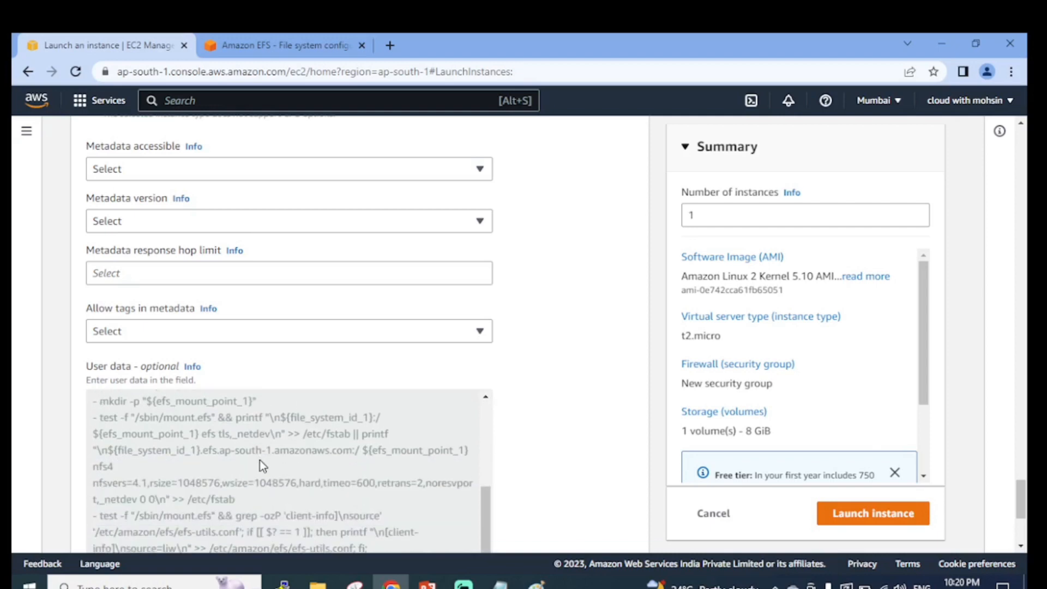
pyautogui.scroll(3, 259, 460)
pyautogui.scroll(-3, 259, 460)
pyautogui.scroll(-1, 351, 460)
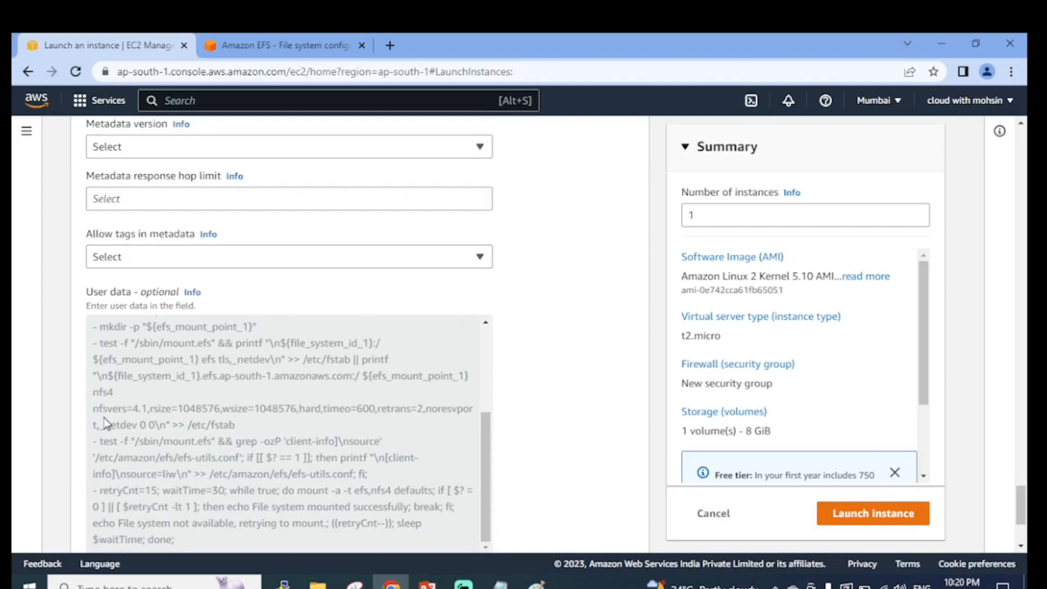
pyautogui.moveTo(123, 414); pyautogui.dragTo(145, 418)
pyautogui.scroll(-2, 164, 431)
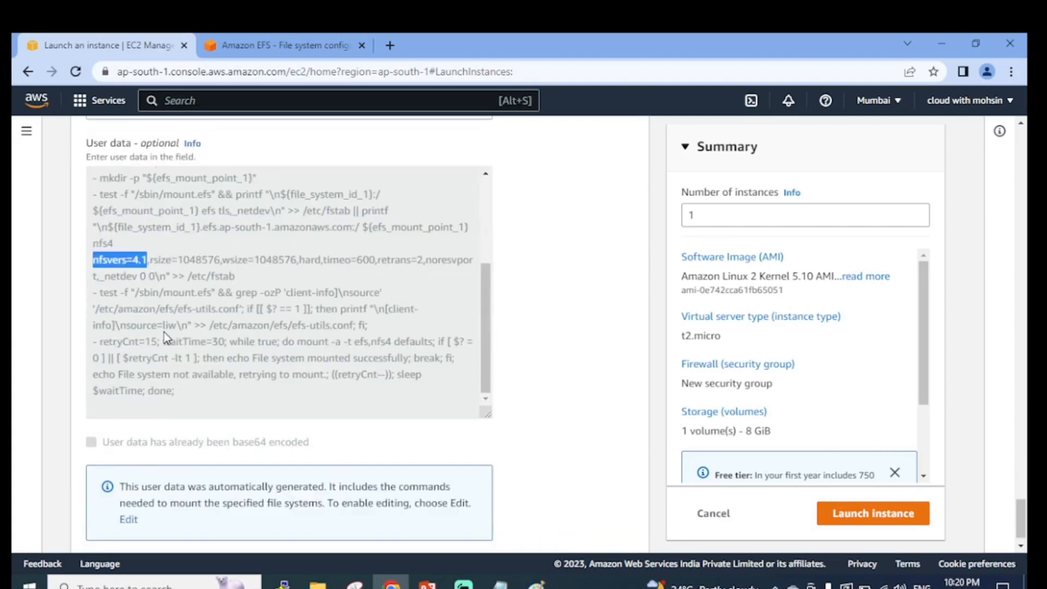
pyautogui.scroll(3, 184, 330)
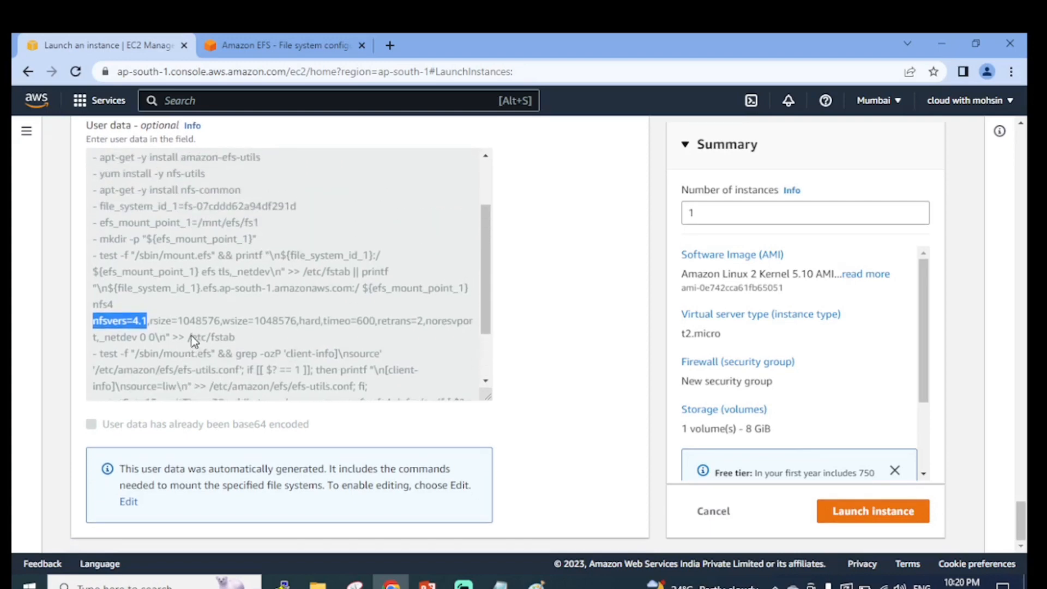
pyautogui.scroll(3, 276, 321)
pyautogui.scroll(-3, 277, 354)
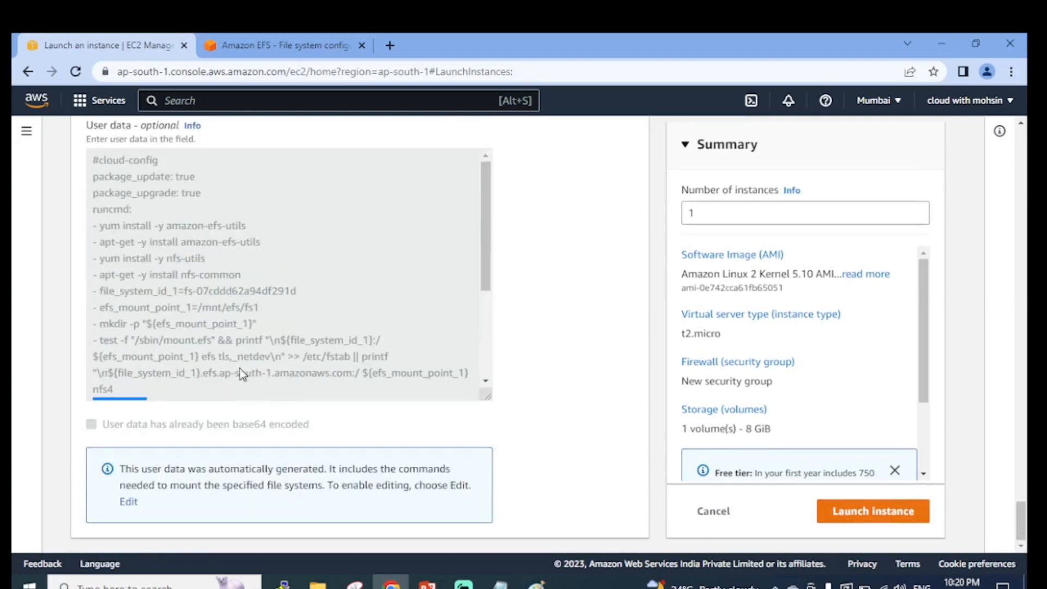
# Review the shared file system's automatic security group and mount options against the generated user data script
pyautogui.scroll(5, 208, 294)
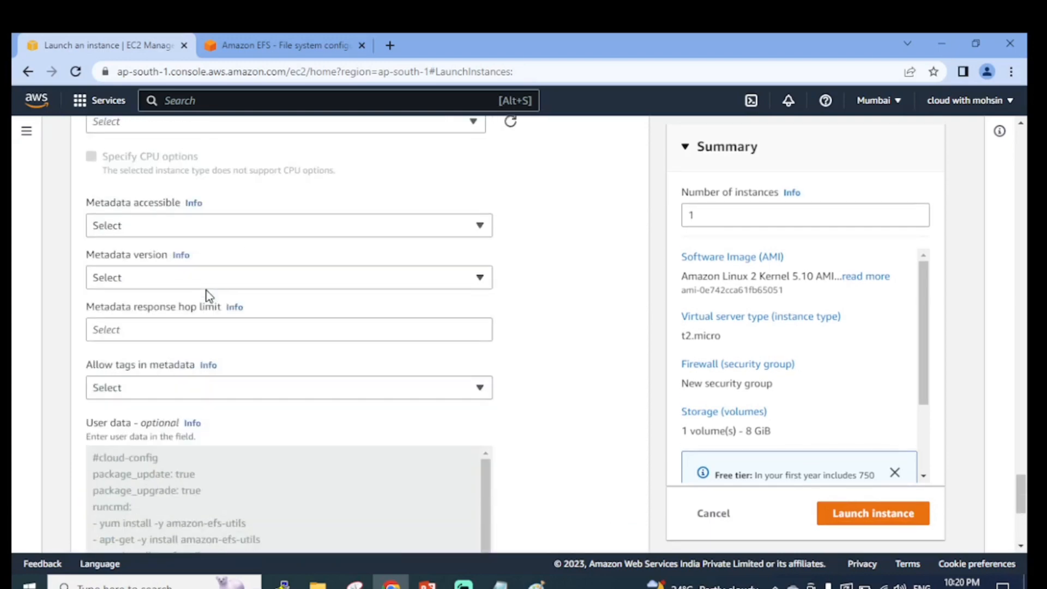
pyautogui.scroll(12, 207, 298)
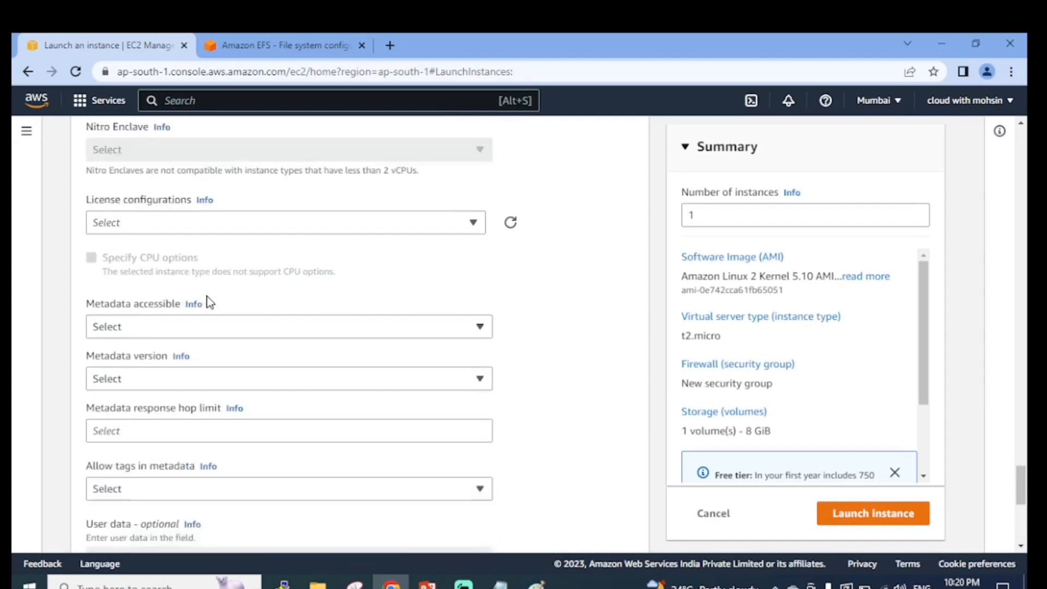
pyautogui.scroll(12, 209, 303)
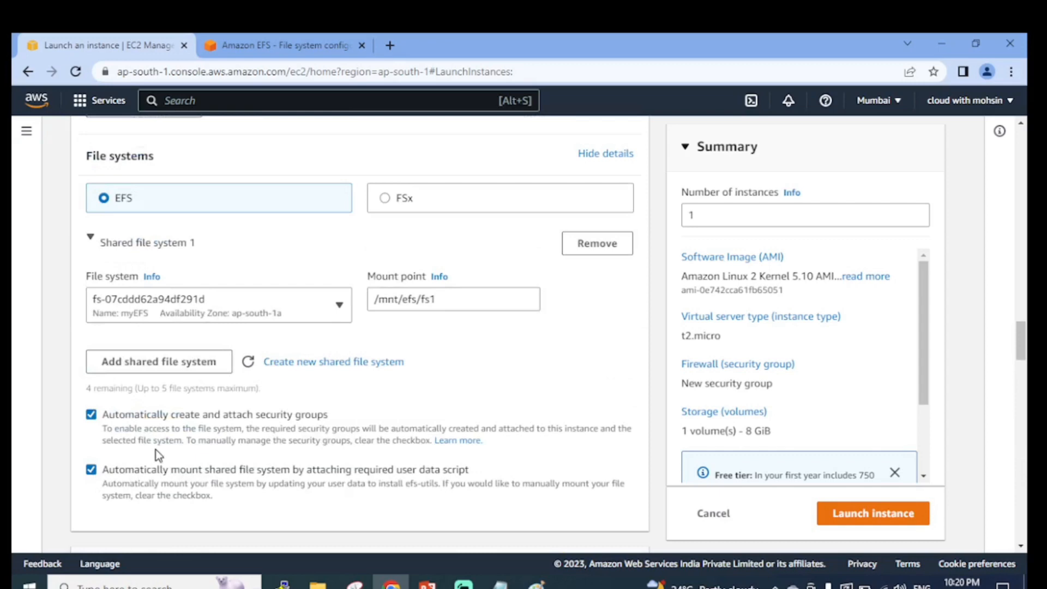
pyautogui.scroll(-10, 185, 461)
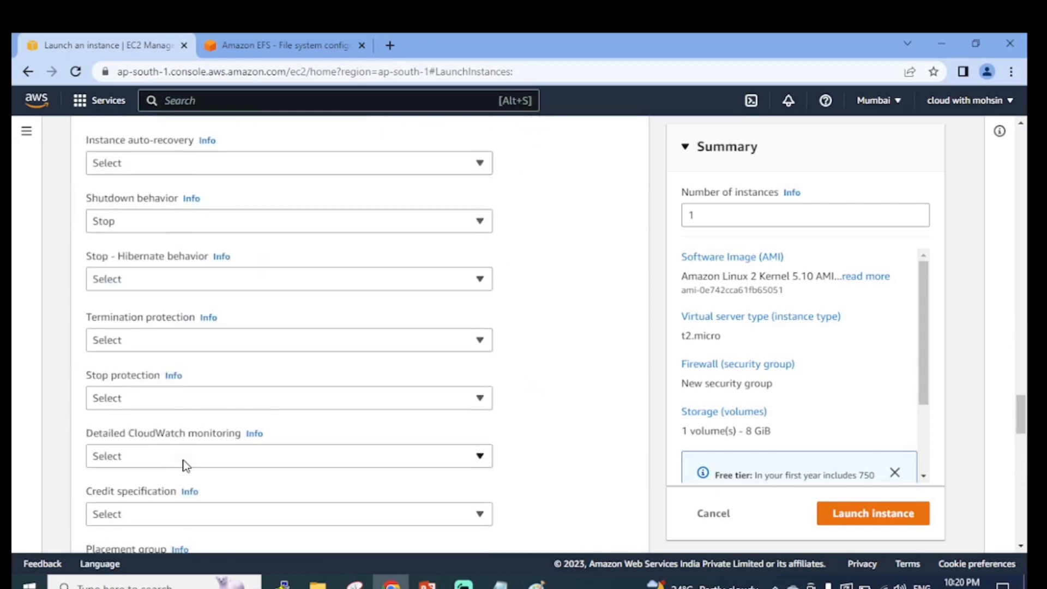
pyautogui.scroll(-20, 186, 464)
pyautogui.scroll(5, 251, 414)
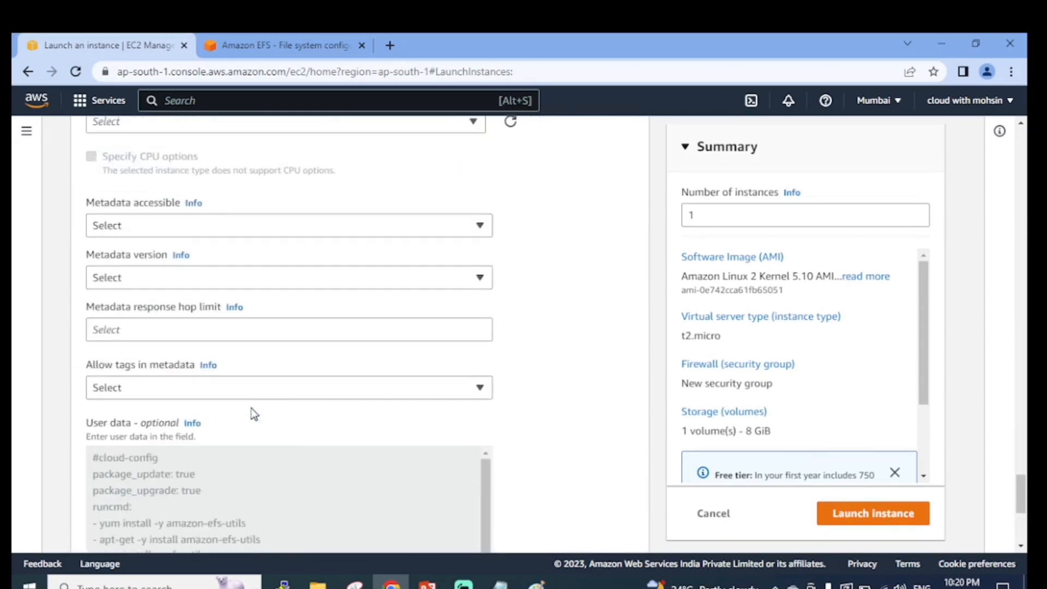
pyautogui.scroll(-5, 346, 435)
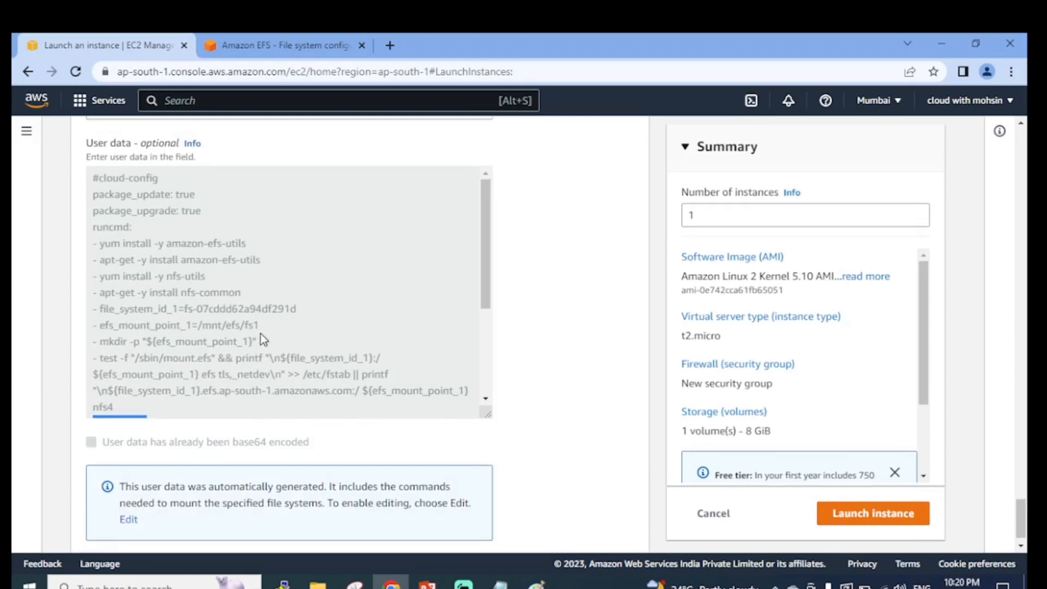
pyautogui.scroll(4, 261, 334)
pyautogui.scroll(-4, 234, 330)
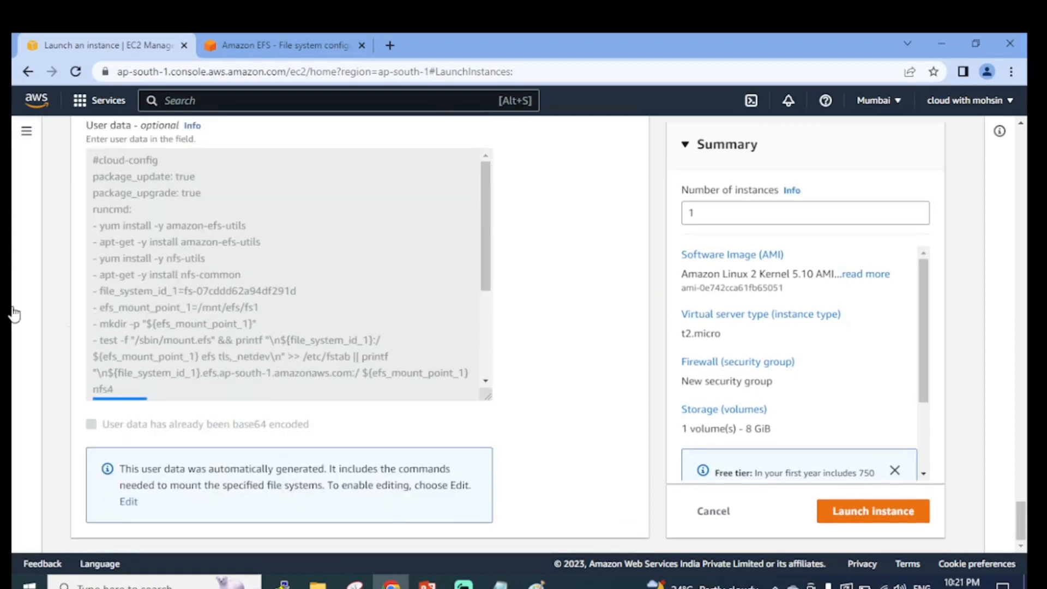
# Launch the instance, open it in the instances list and refresh its status
pyautogui.click(896, 515)
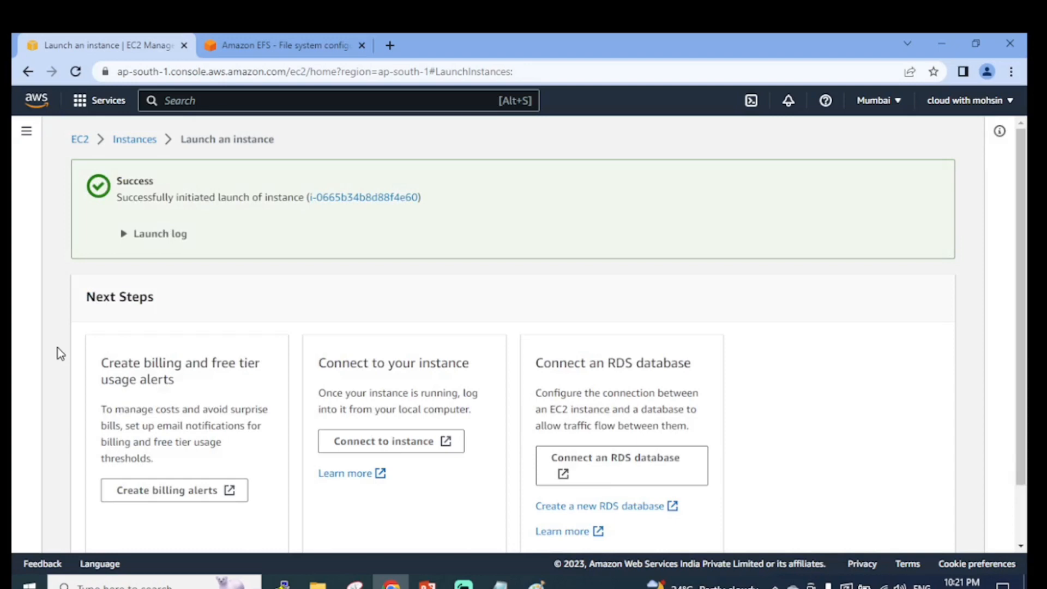
pyautogui.click(333, 199)
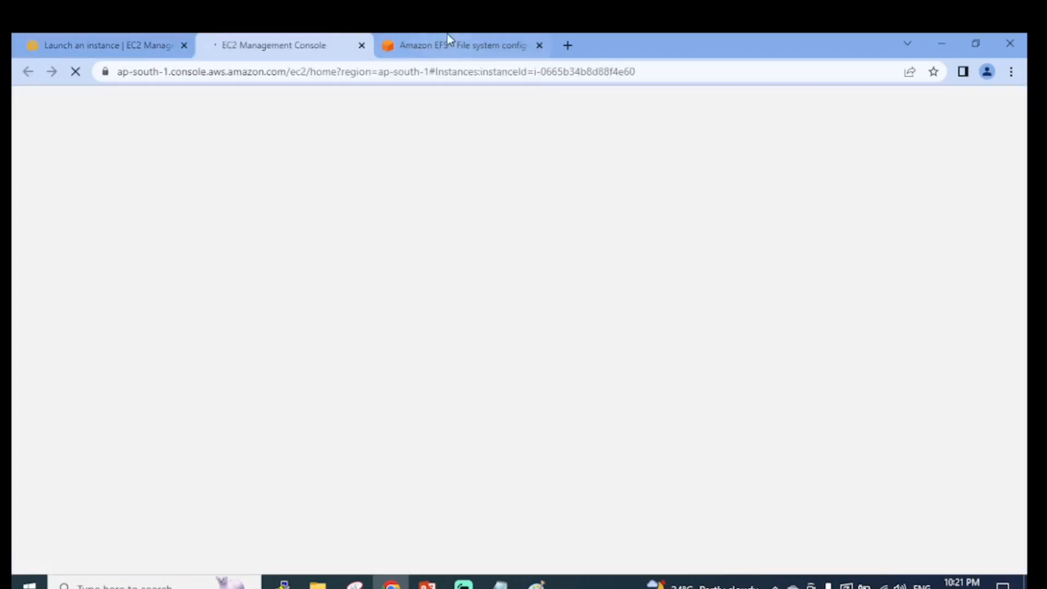
pyautogui.click(449, 44)
pyautogui.click(280, 43)
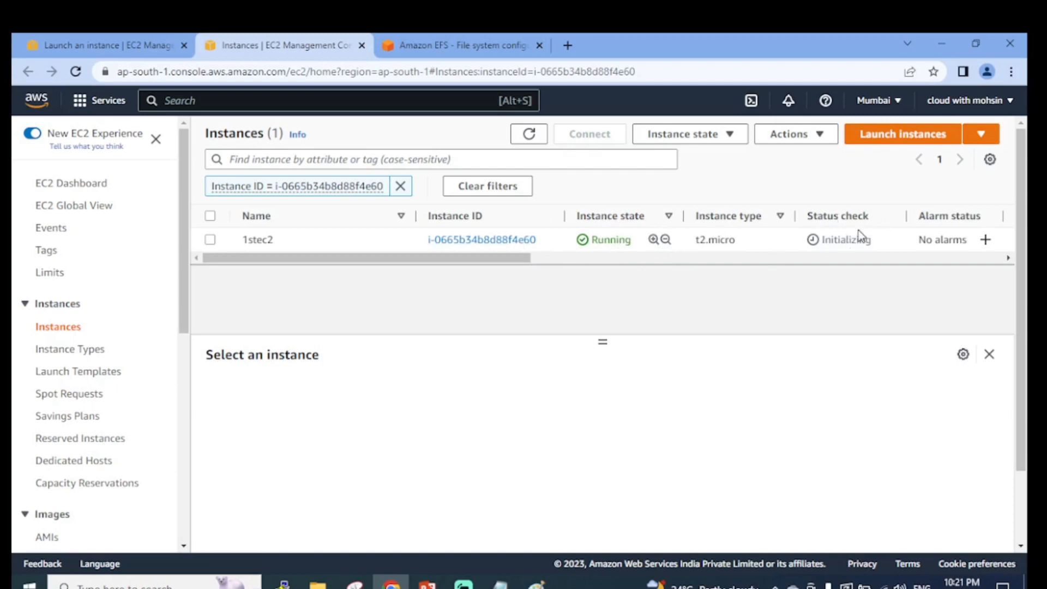
pyautogui.click(530, 135)
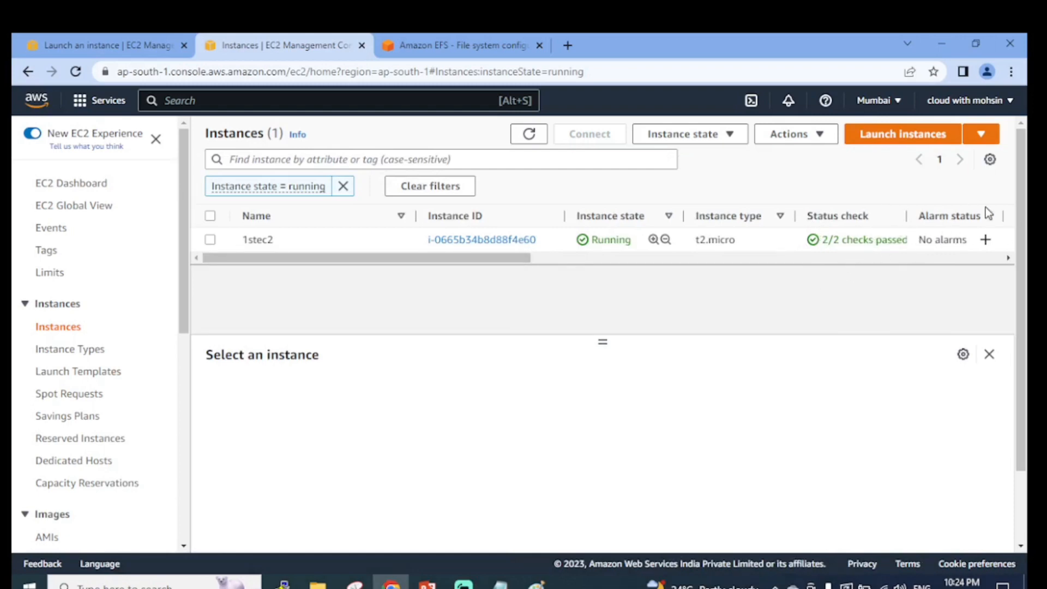
# Open the details of instance 1stec2, switch to PuTTY and set the host name to the instance's public IPv4 address 13.232.69.212
pyautogui.click(494, 241)
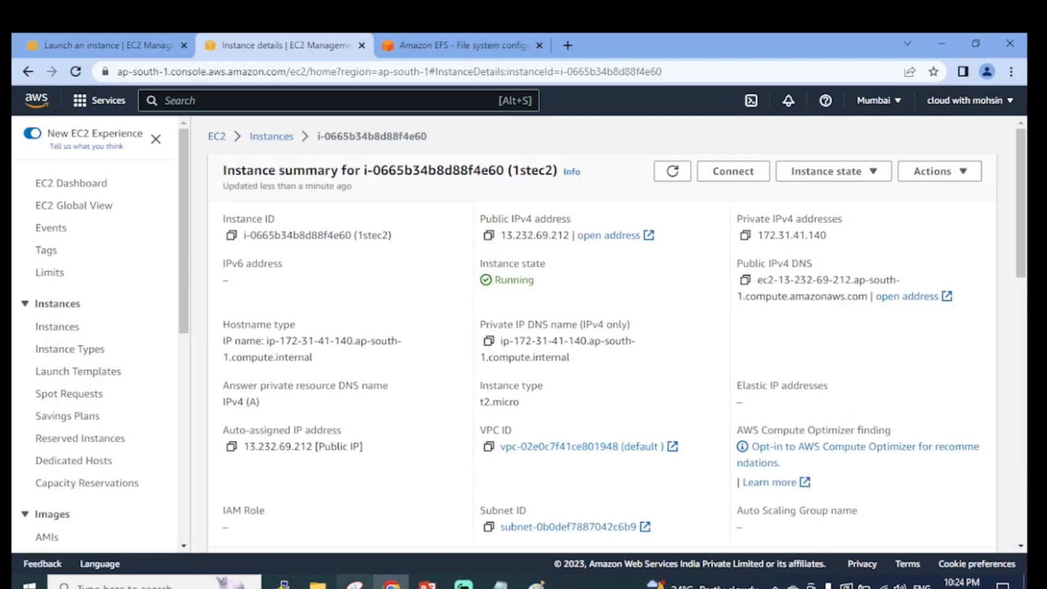
pyautogui.click(284, 585)
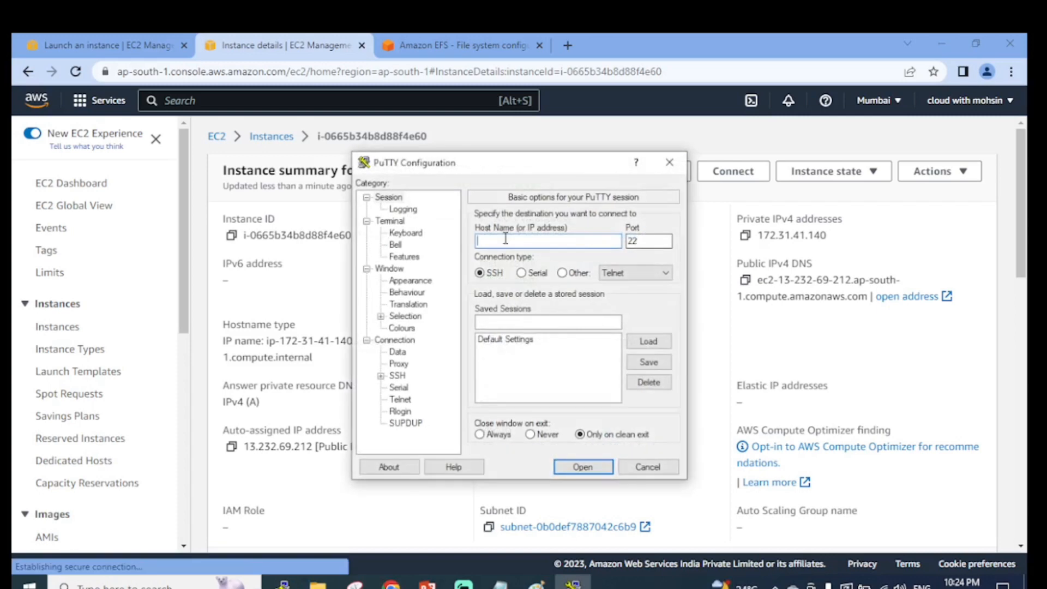
pyautogui.rightClick(506, 245)
pyautogui.click(555, 306)
# Set 3tier-linux.ppk from the AWS documents folder as the private key file in the SSH authentication credentials
pyautogui.click(380, 376)
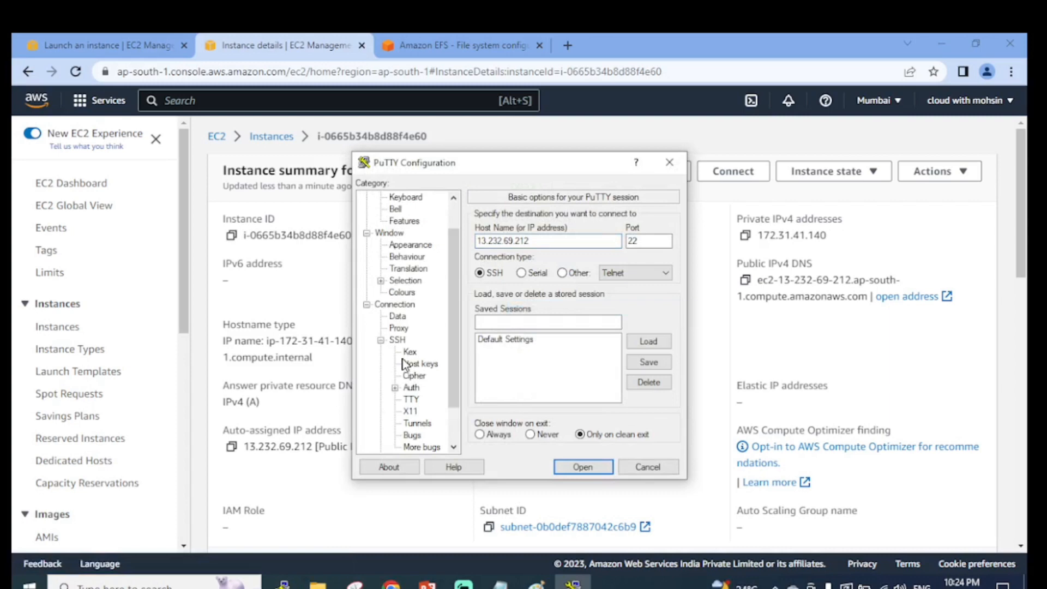
pyautogui.scroll(-1, 423, 376)
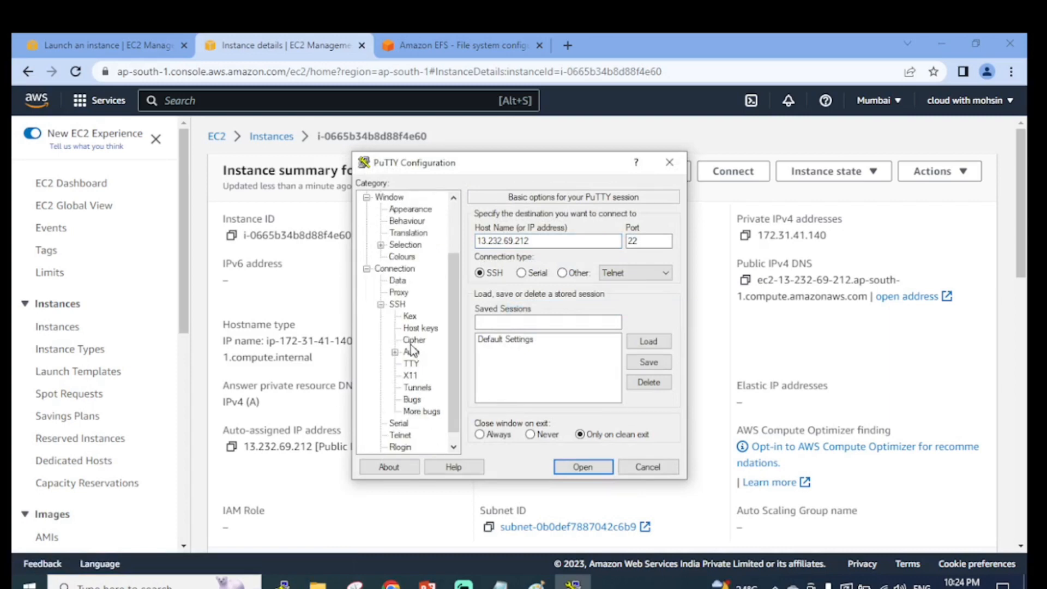
pyautogui.click(395, 352)
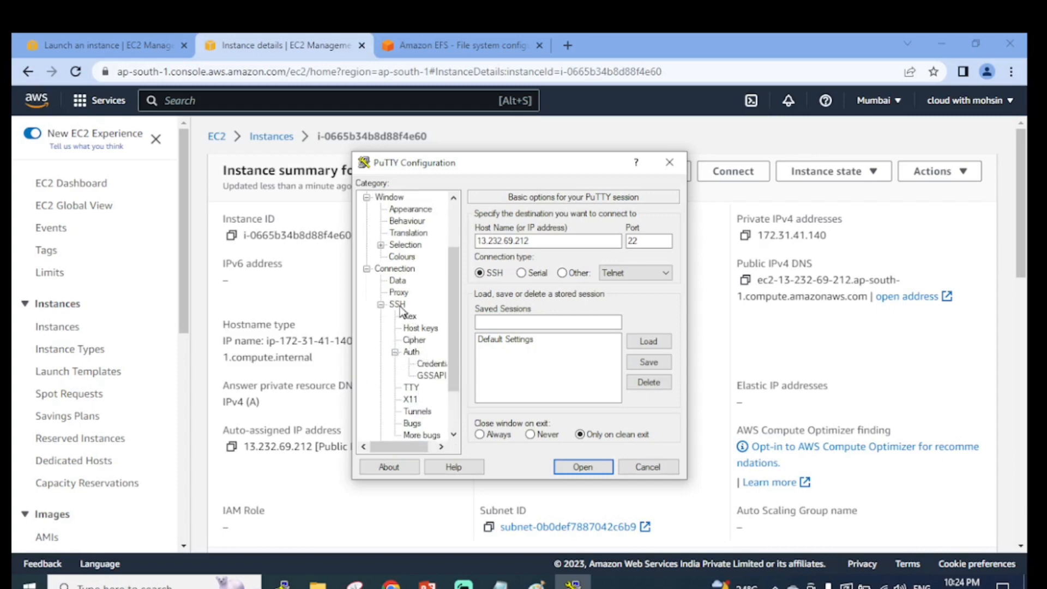
pyautogui.click(431, 364)
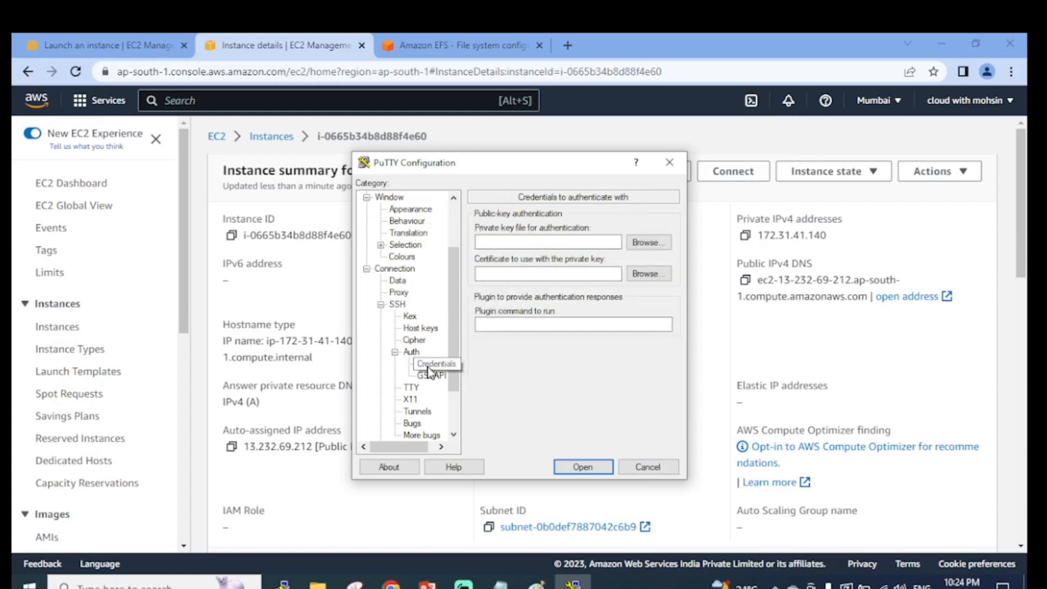
pyautogui.click(640, 249)
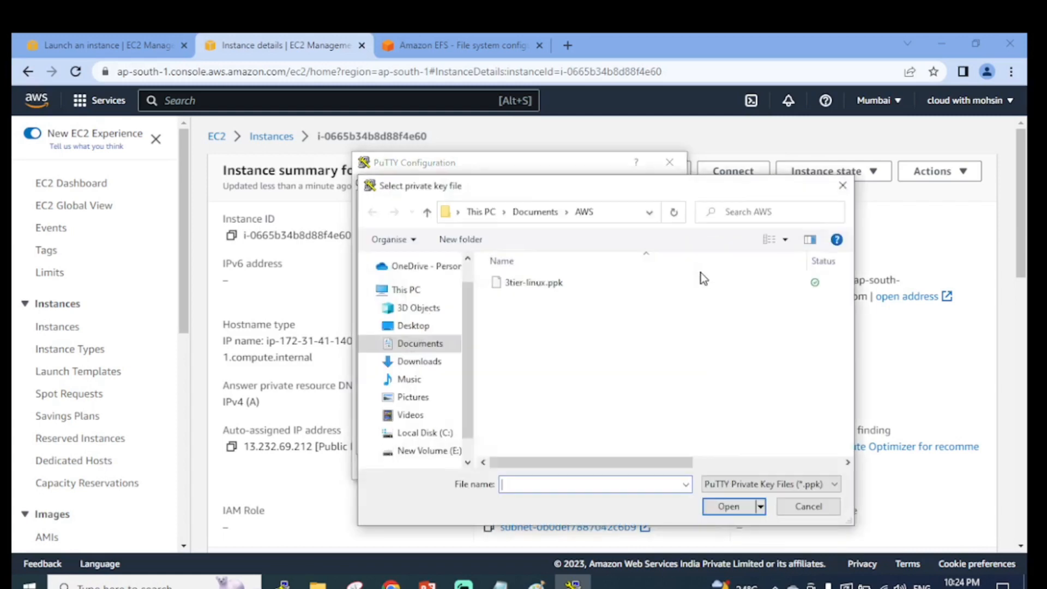
pyautogui.click(518, 284)
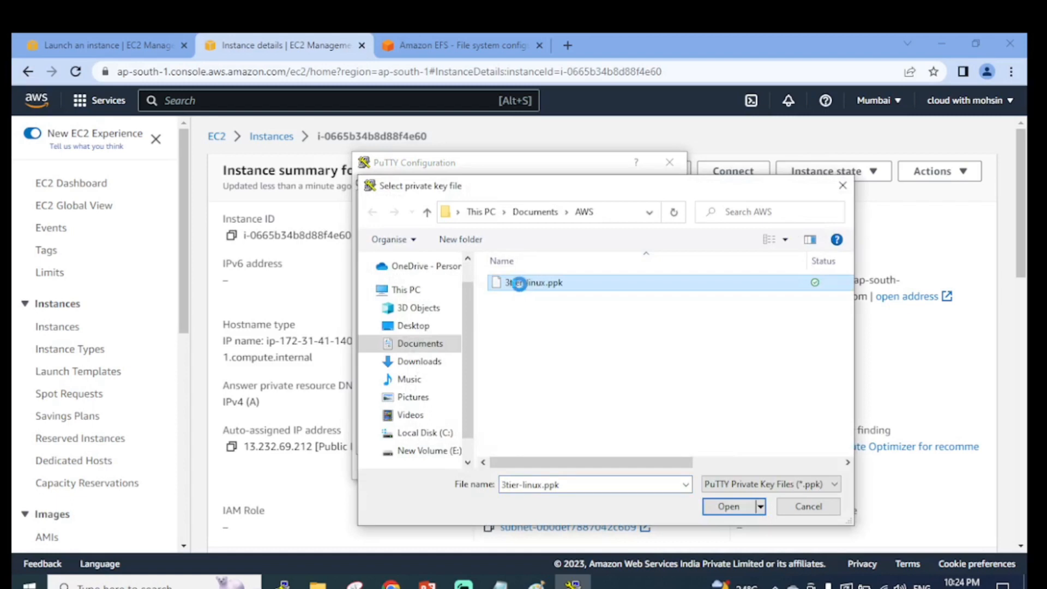
pyautogui.rightClick(518, 284)
pyautogui.click(568, 163)
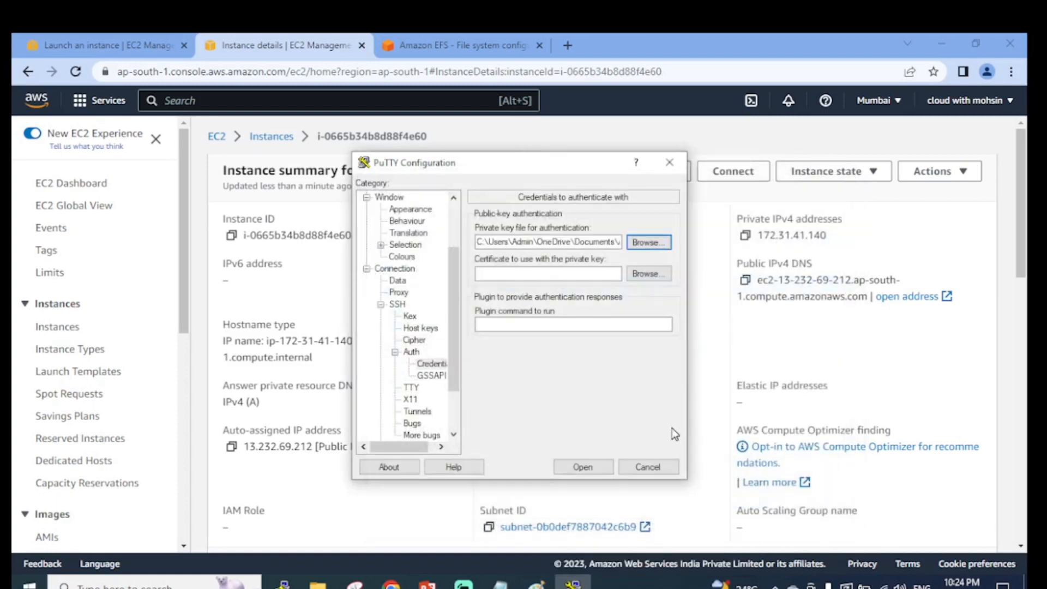
# Open the SSH session, accept the server's host key, maximize the terminal and log in as ec2-user
pyautogui.click(595, 467)
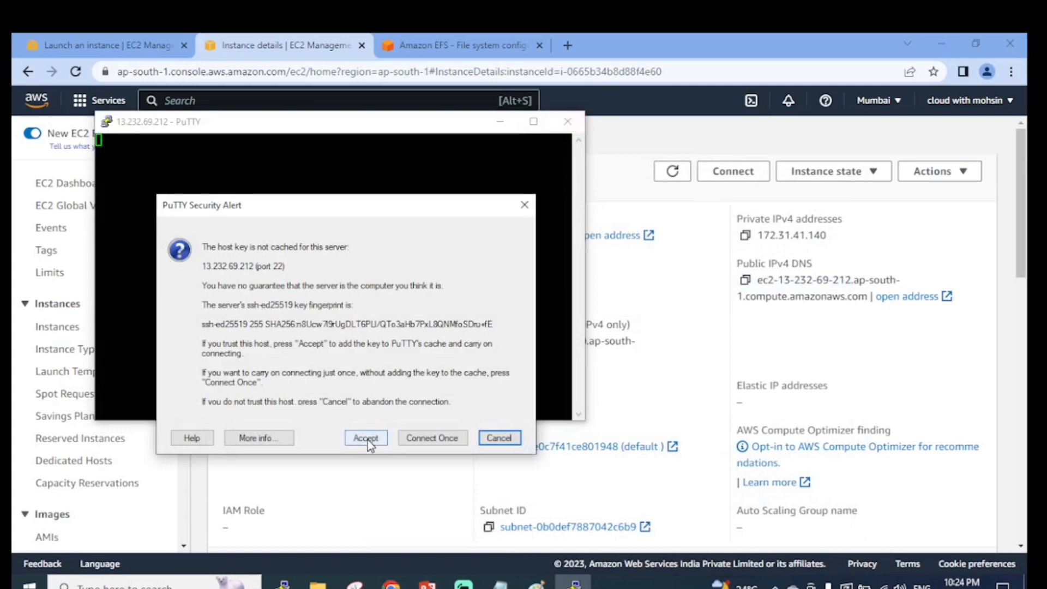
pyautogui.click(367, 438)
pyautogui.click(533, 121)
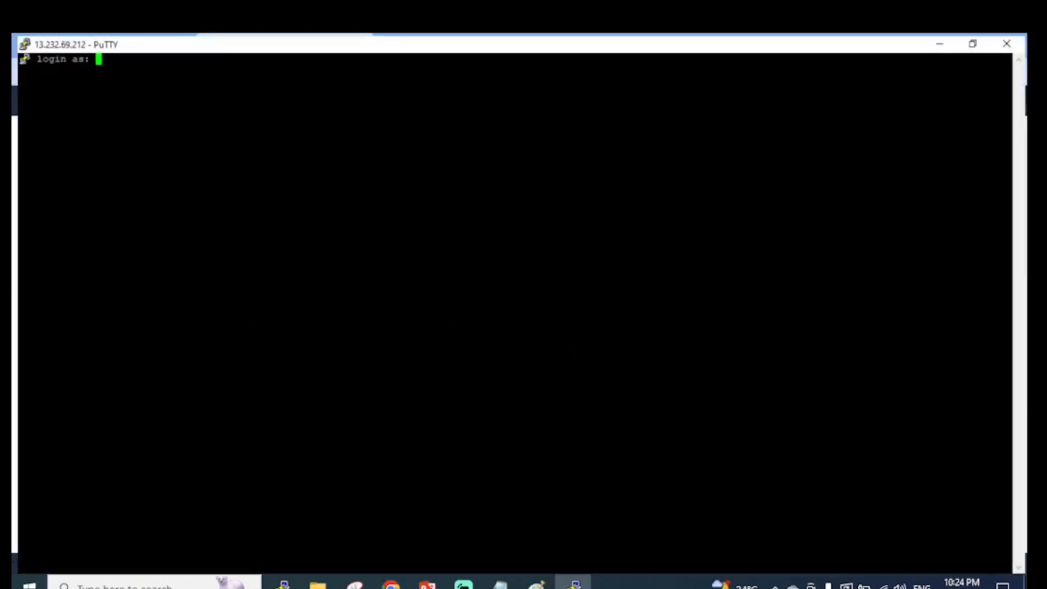
pyautogui.write('ec2')
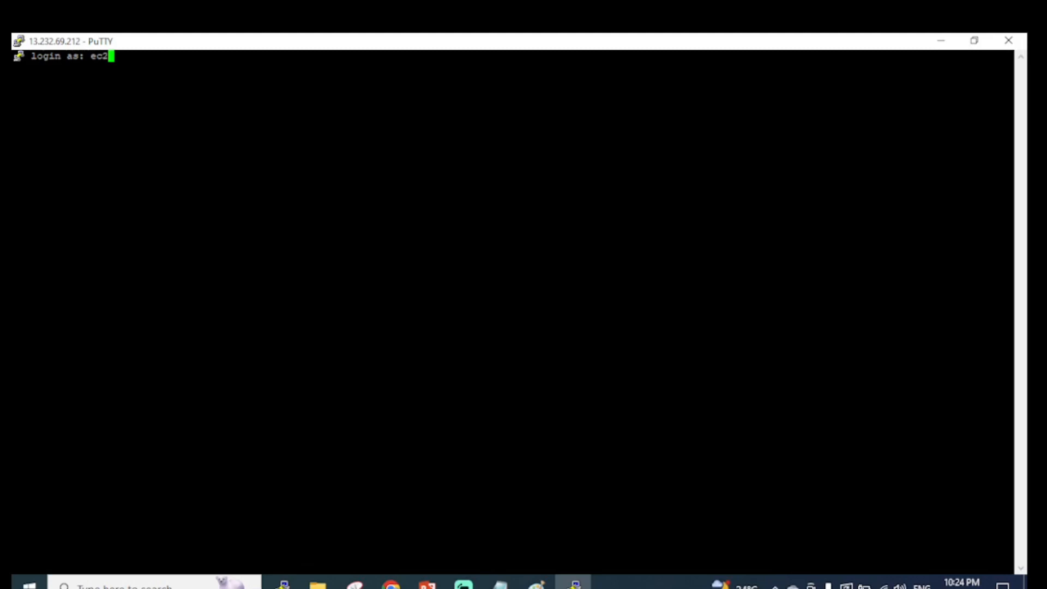
pyautogui.write('-user')
pyautogui.press('Return')
pyautogui.press('Return')
pyautogui.press('Return')
pyautogui.press('Return')
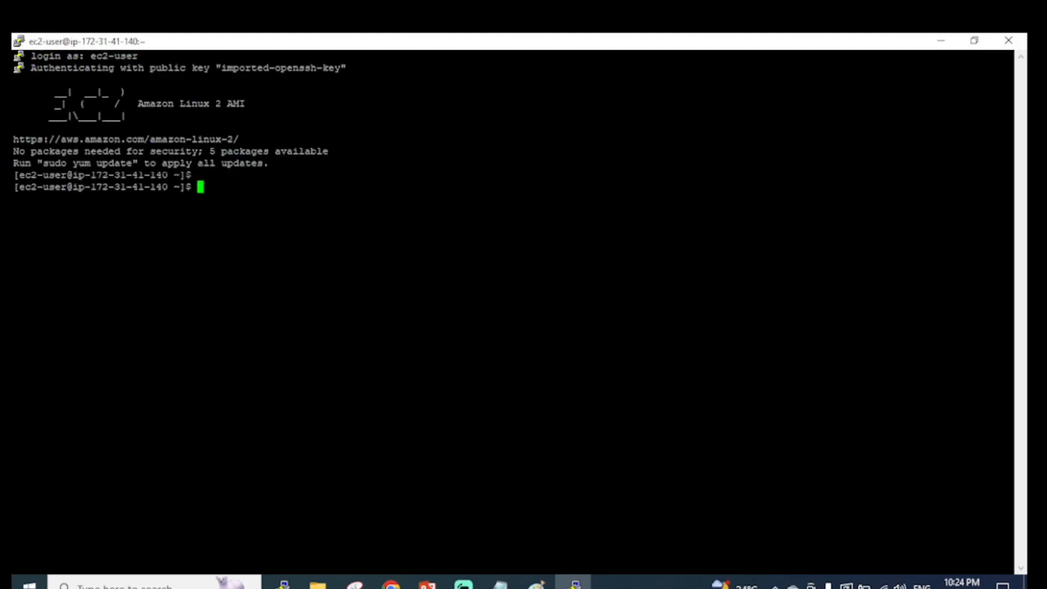
# Switch to the root account with sudo su -
pyautogui.write('sduos')
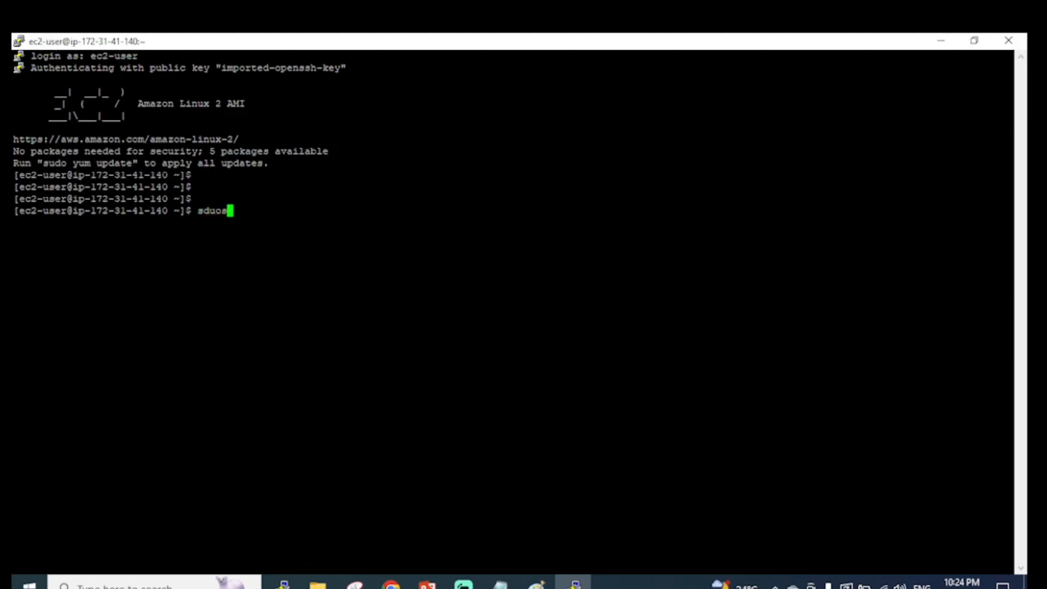
pyautogui.press('BackSpace')
pyautogui.press('BackSpace')
pyautogui.press('BackSpace')
pyautogui.press('BackSpace')
pyautogui.press('BackSpace')
pyautogui.write('udo su -')
pyautogui.press('Return')
pyautogui.press('Return')
pyautogui.press('Return')
pyautogui.press('Return')
# List the mounted file systems with their types and sizes using df -PhT to check the EFS mount
pyautogui.write('df ')
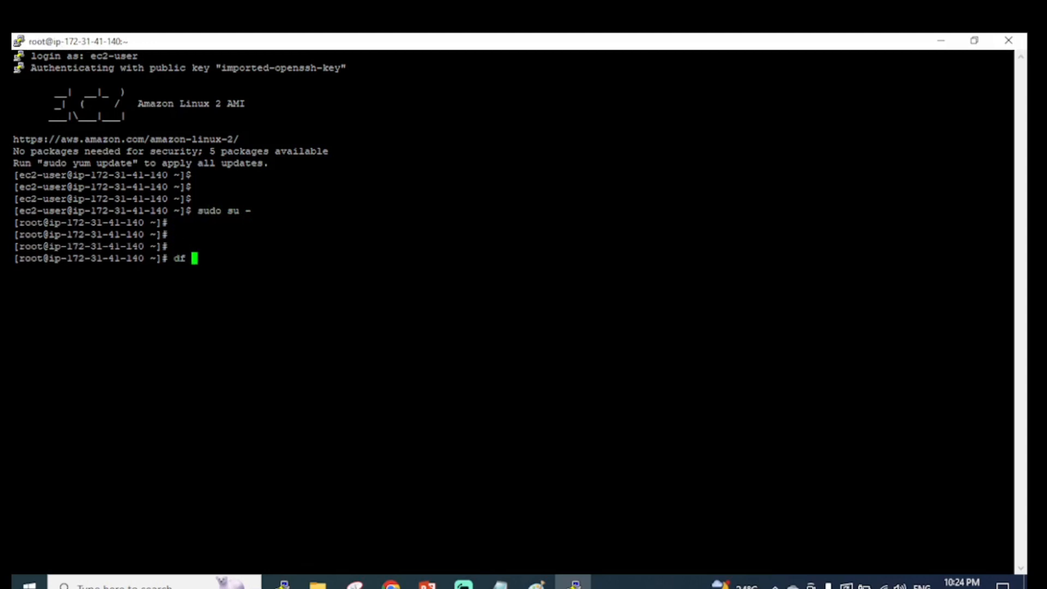
pyautogui.write('-PhT')
pyautogui.press('Return')
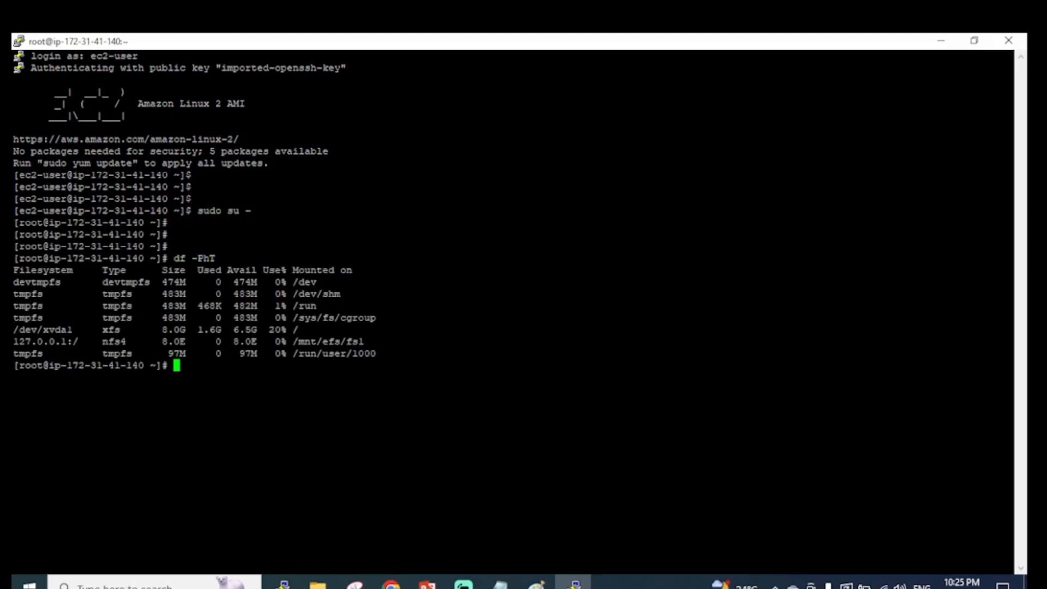
pyautogui.press('Return')
pyautogui.press('Return')
pyautogui.press('Return')
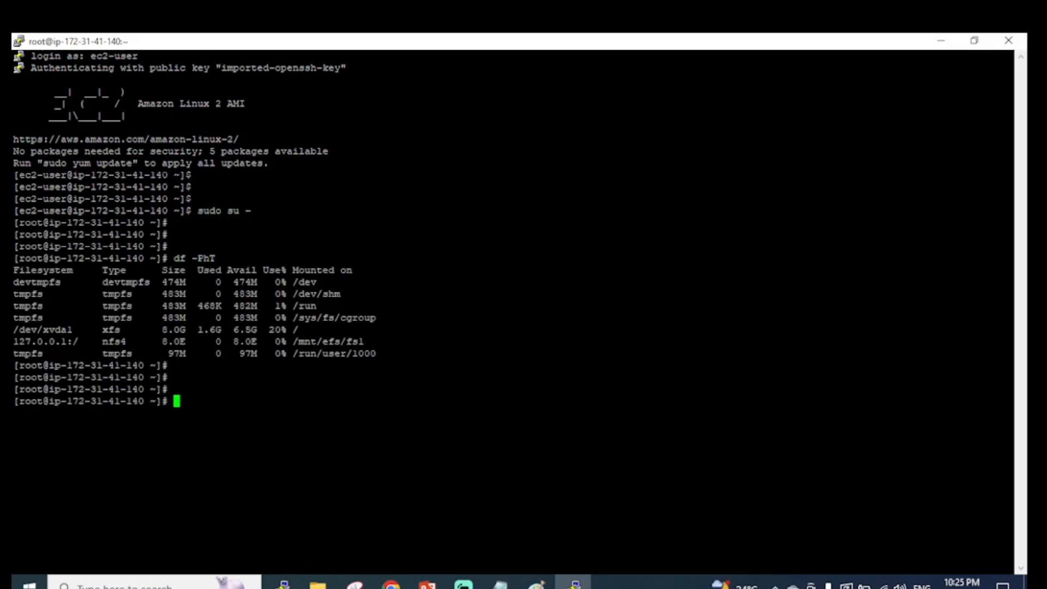
# Change into the EFS mount directory /mnt/efs/fs1 and list its contents with ls -lrt
pyautogui.moveTo(15, 341); pyautogui.dragTo(380, 340)
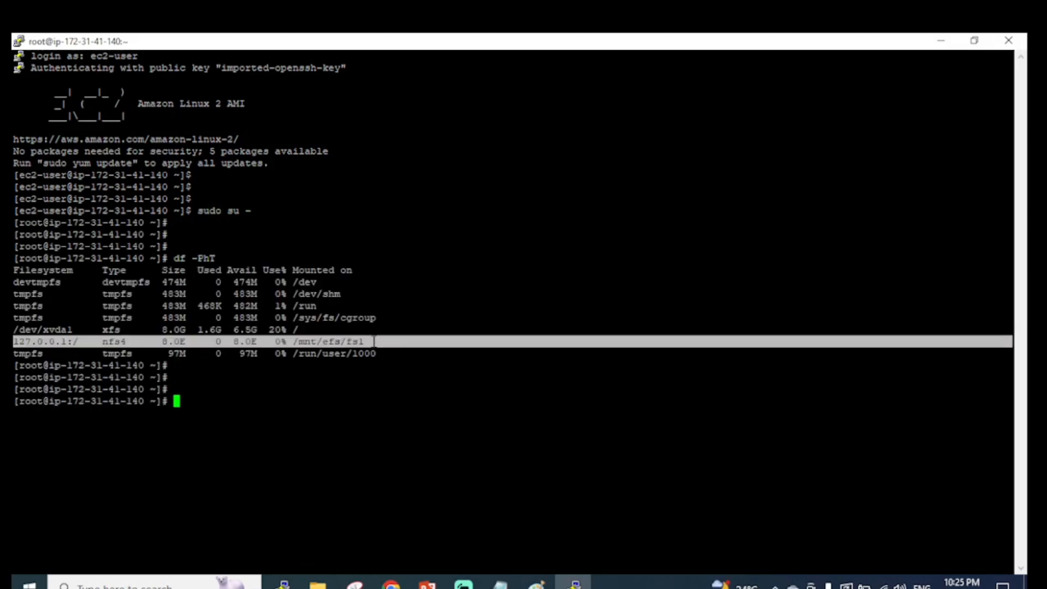
pyautogui.click(374, 342)
pyautogui.moveTo(293, 341); pyautogui.dragTo(366, 342)
pyautogui.doubleClick(343, 341)
pyautogui.hotkey('ctrl', 'c')
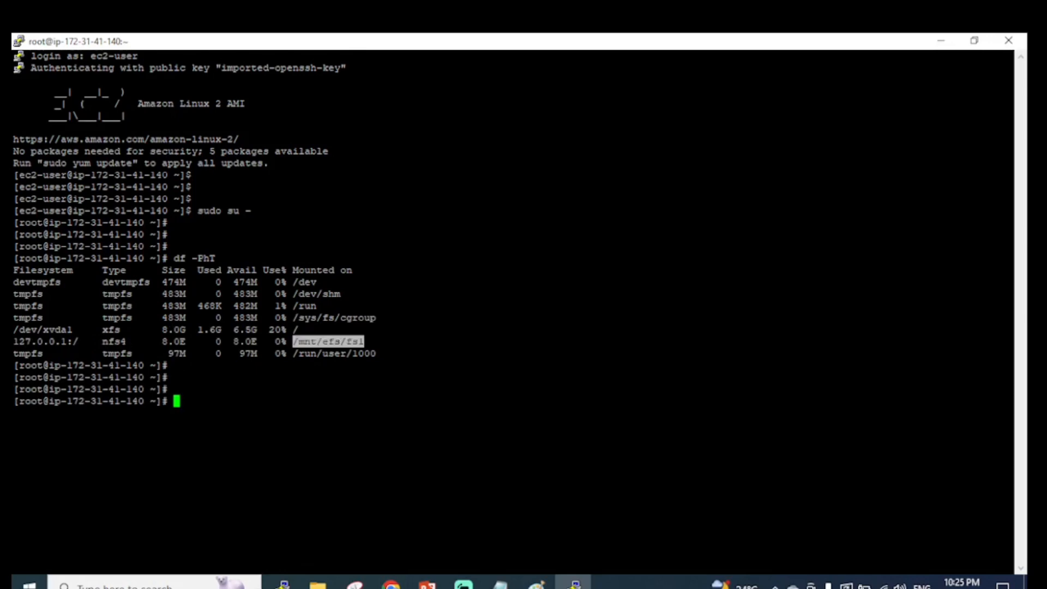
pyautogui.write('cd')
pyautogui.press('shift+Insert')
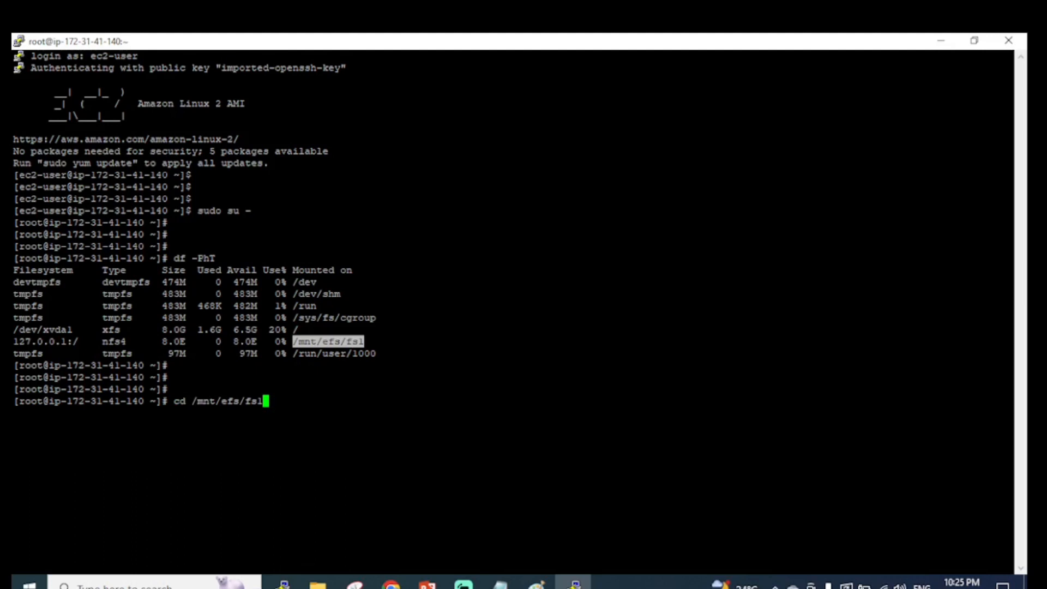
pyautogui.press('Return')
pyautogui.write('ls -lrt')
pyautogui.press('Return')
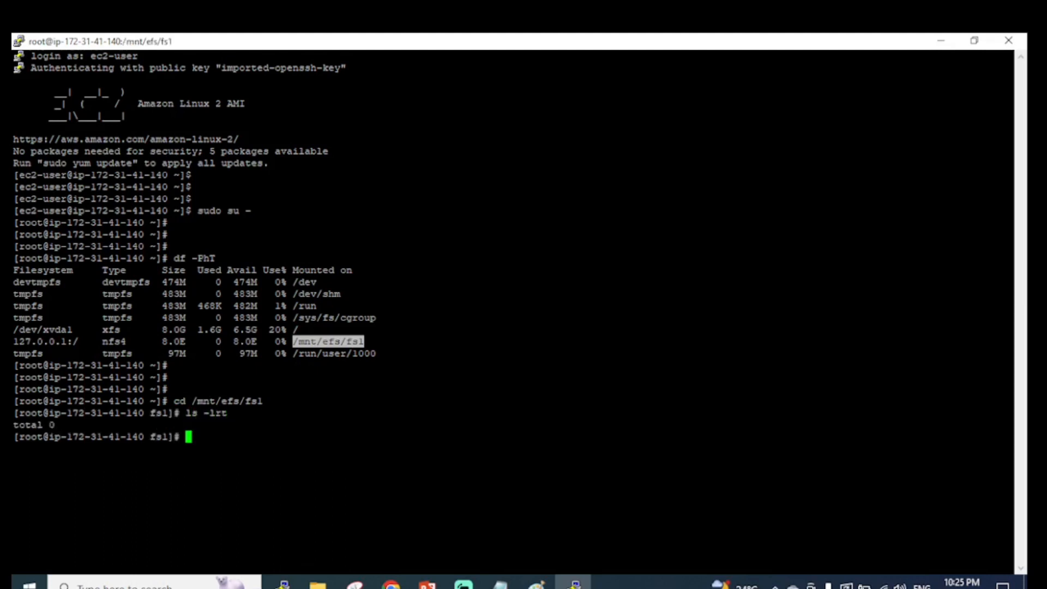
pyautogui.press('Return')
pyautogui.press('Return')
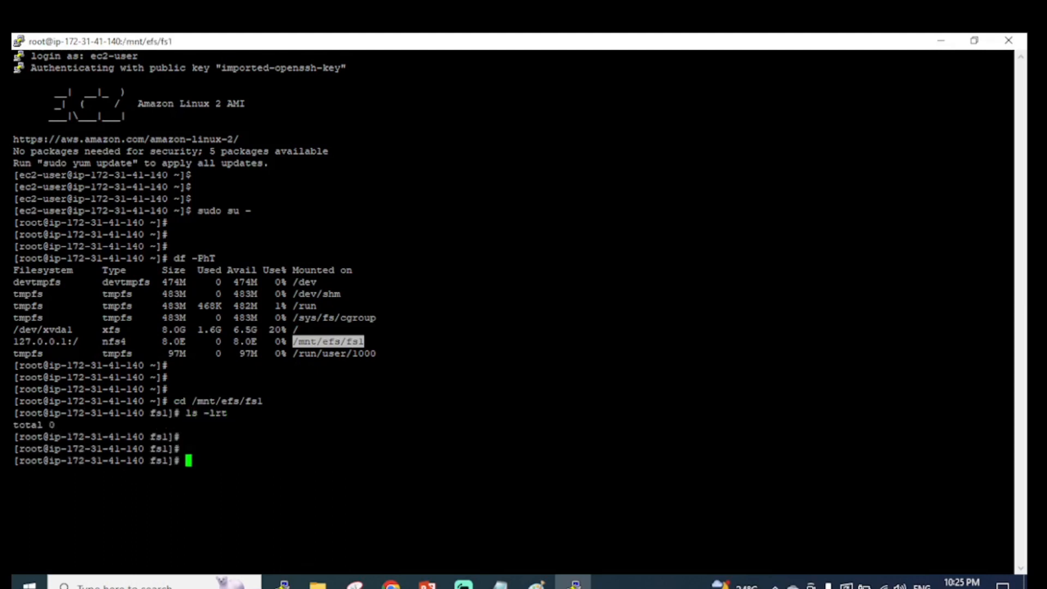
# Use echo to create index.html in the mounted directory with the text "Welcome to my YouTube channel" followed by the channel name
pyautogui.write('echo "Welcome to')
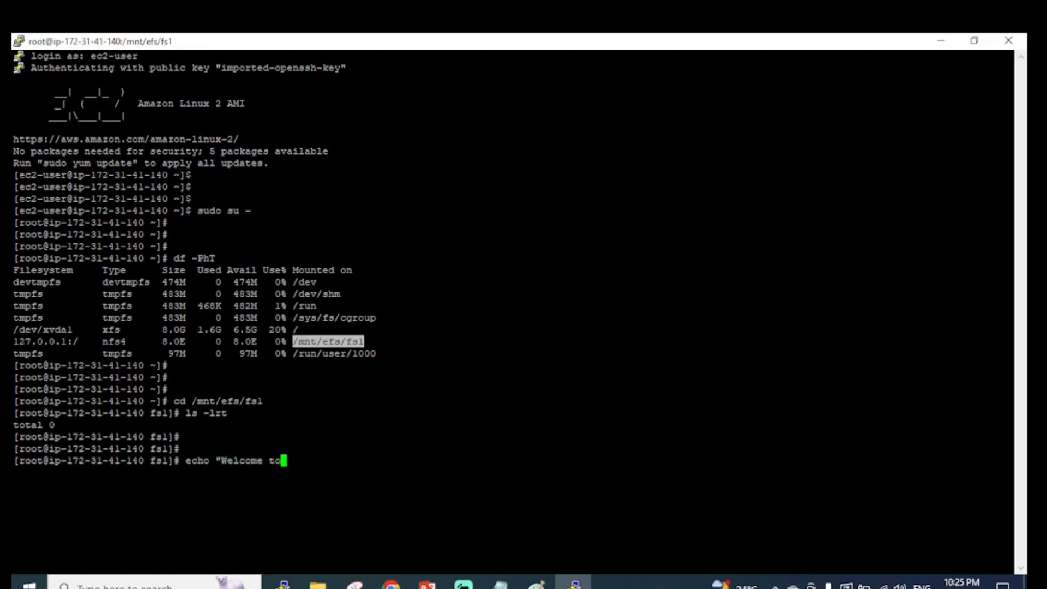
pyautogui.write(' my YouTube chann')
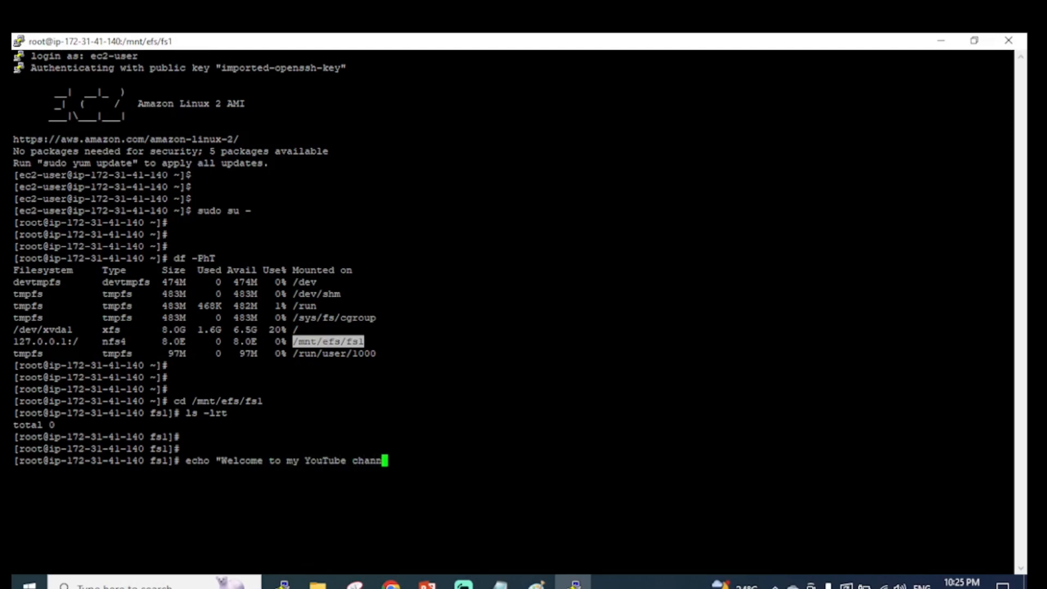
pyautogui.write("el 'Cloud With ")
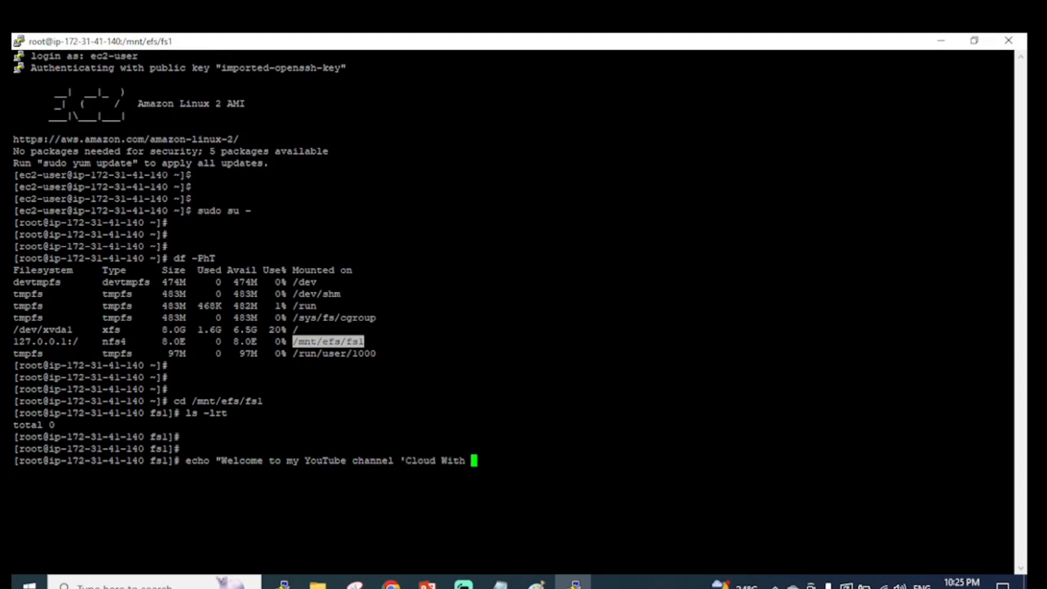
pyautogui.write('Mohsin\'" > inde')
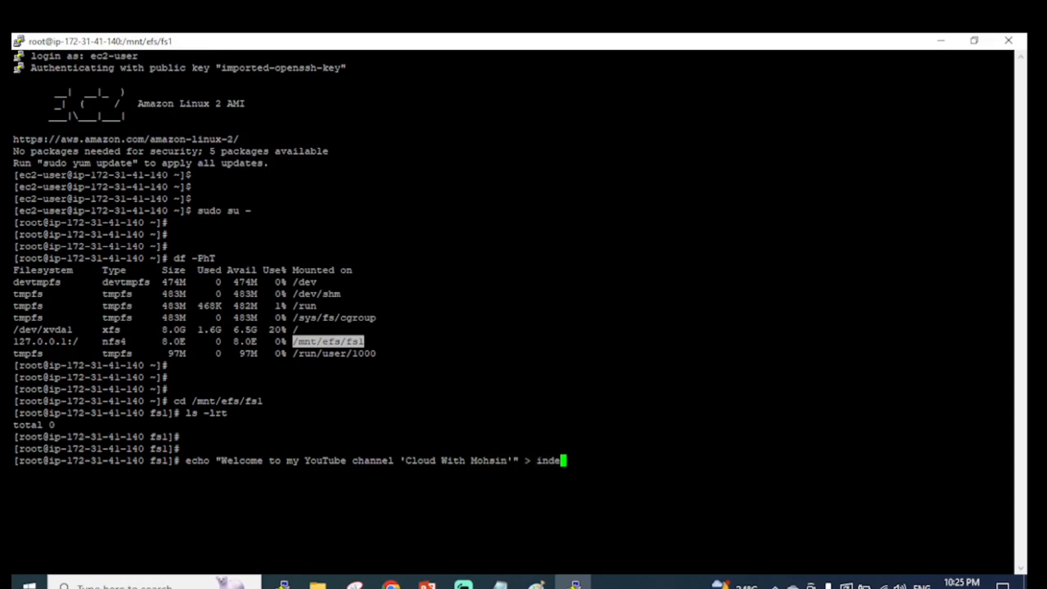
pyautogui.write('x.html')
pyautogui.press('Return')
# List the mounted directory's files again in long format using ls -lrt
pyautogui.write('ls -lrt')
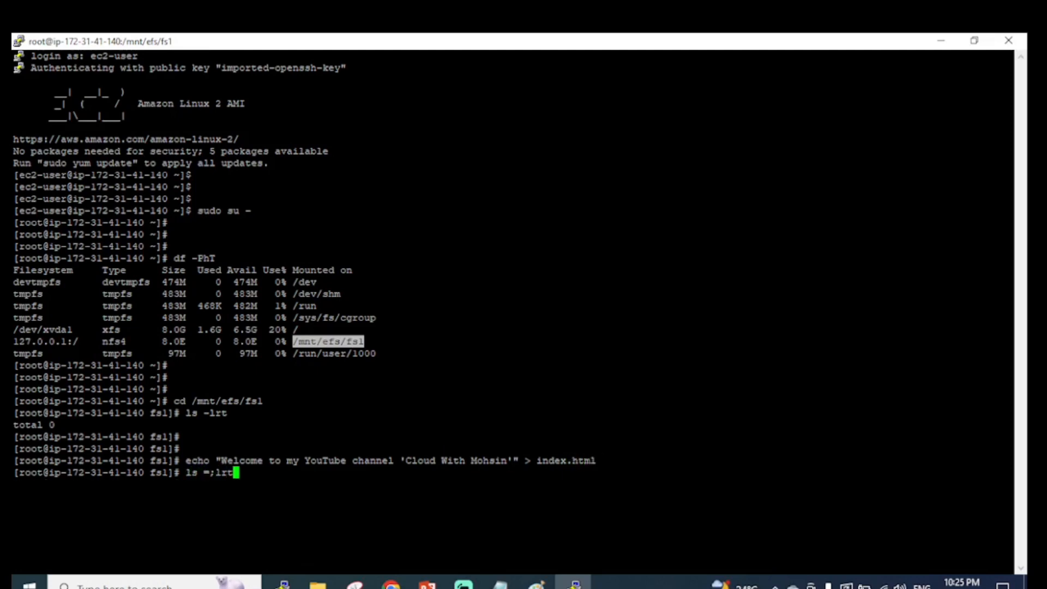
pyautogui.press('BackSpace')
pyautogui.press('BackSpace')
pyautogui.press('BackSpace')
pyautogui.press('BackSpace')
pyautogui.write('-lrt')
pyautogui.press('Return')
# Display the contents of index.html with cat
pyautogui.write('cat')
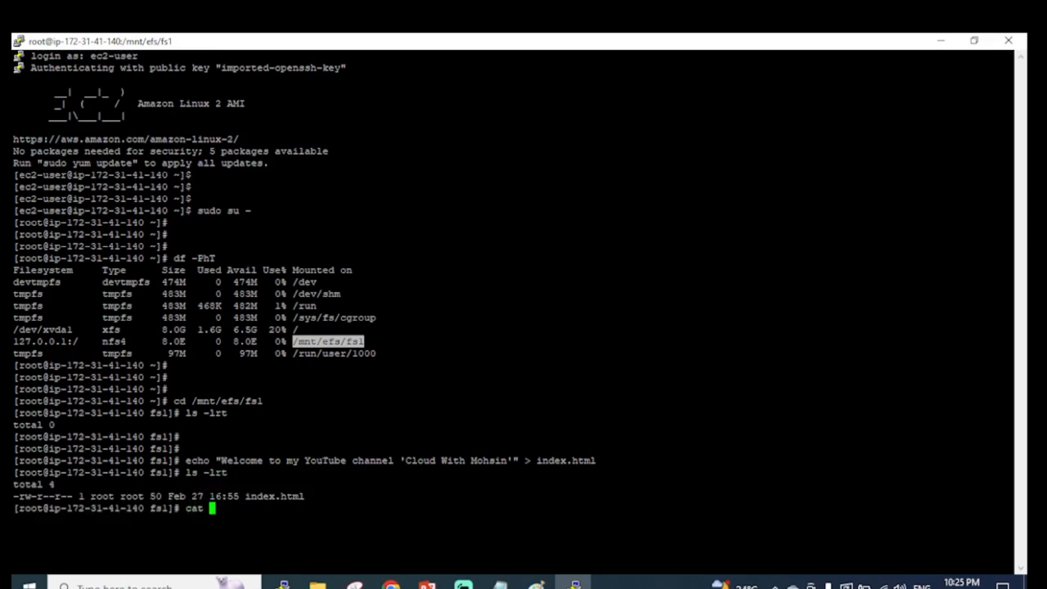
pyautogui.doubleClick(268, 496)
pyautogui.rightClick(268, 496)
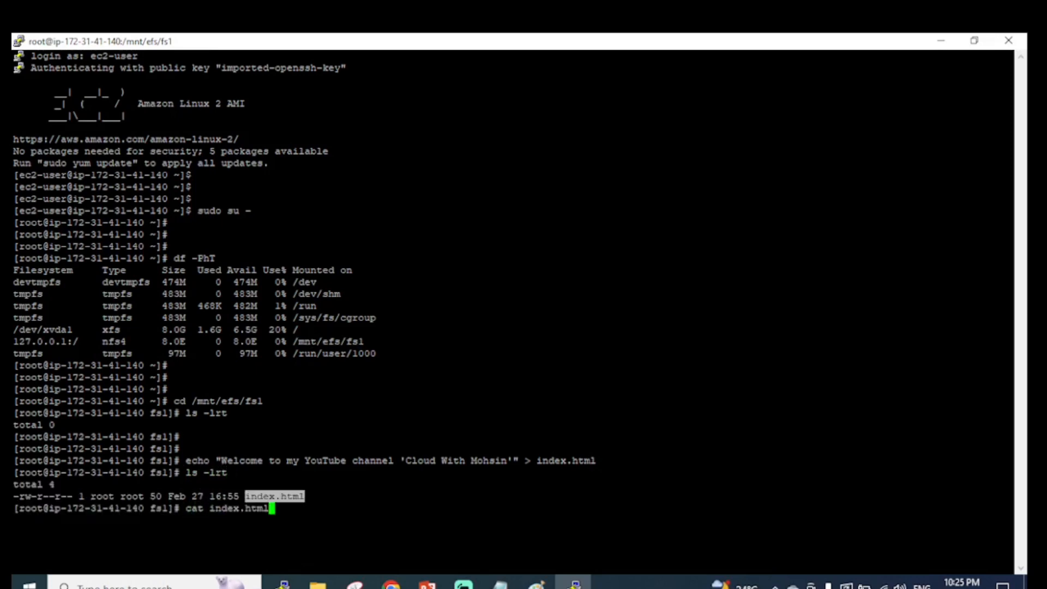
pyautogui.press('Return')
pyautogui.press('Return')
pyautogui.press('Return')
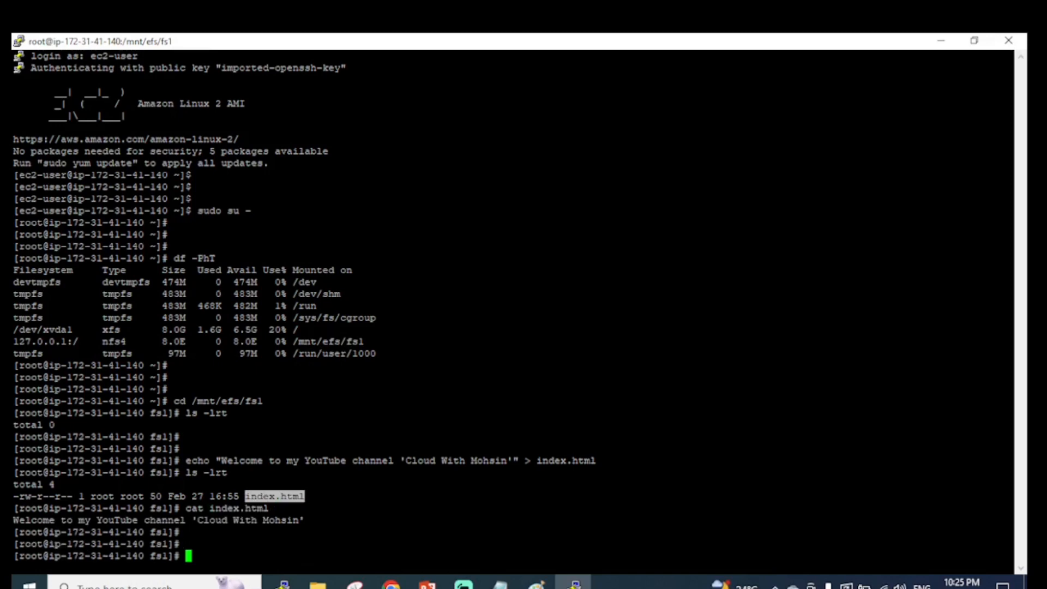
# Review the index.html output and check the common EFS storage diagram in Paint
pyautogui.moveTo(14, 520); pyautogui.dragTo(367, 523)
pyautogui.click(214, 521)
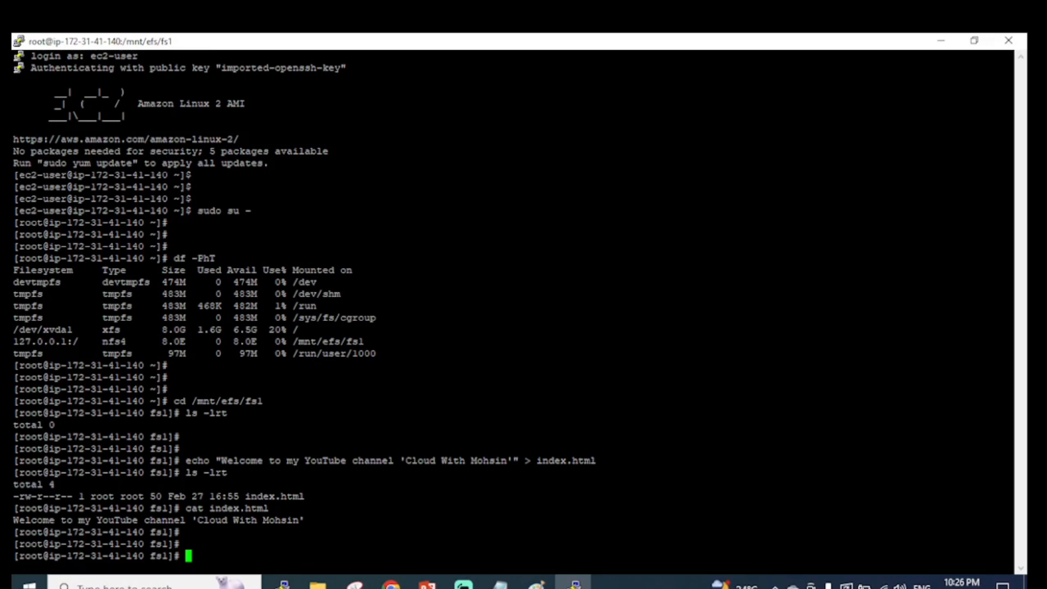
pyautogui.doubleClick(255, 508)
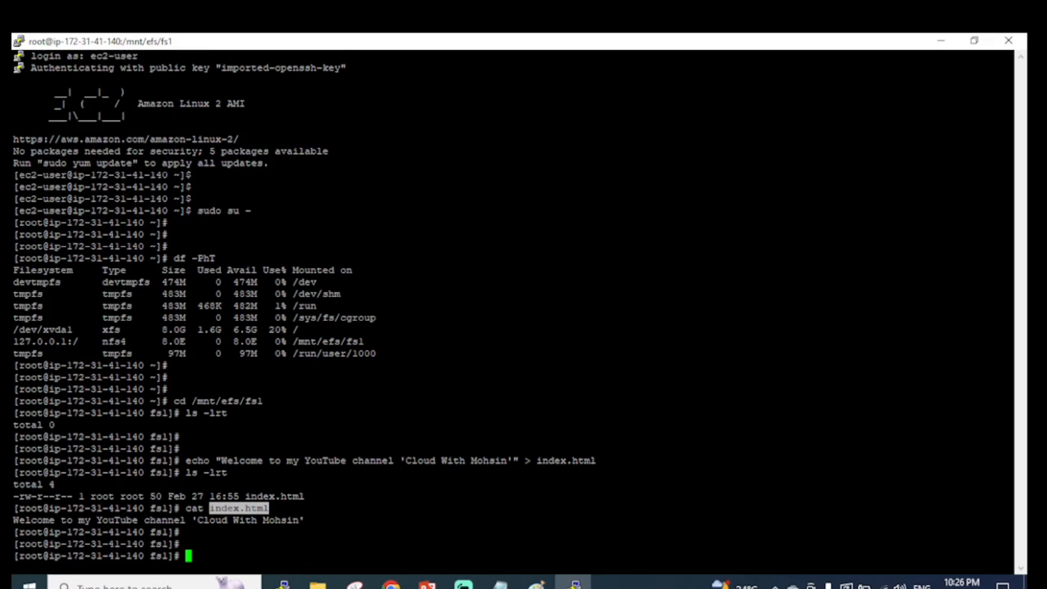
pyautogui.click(537, 584)
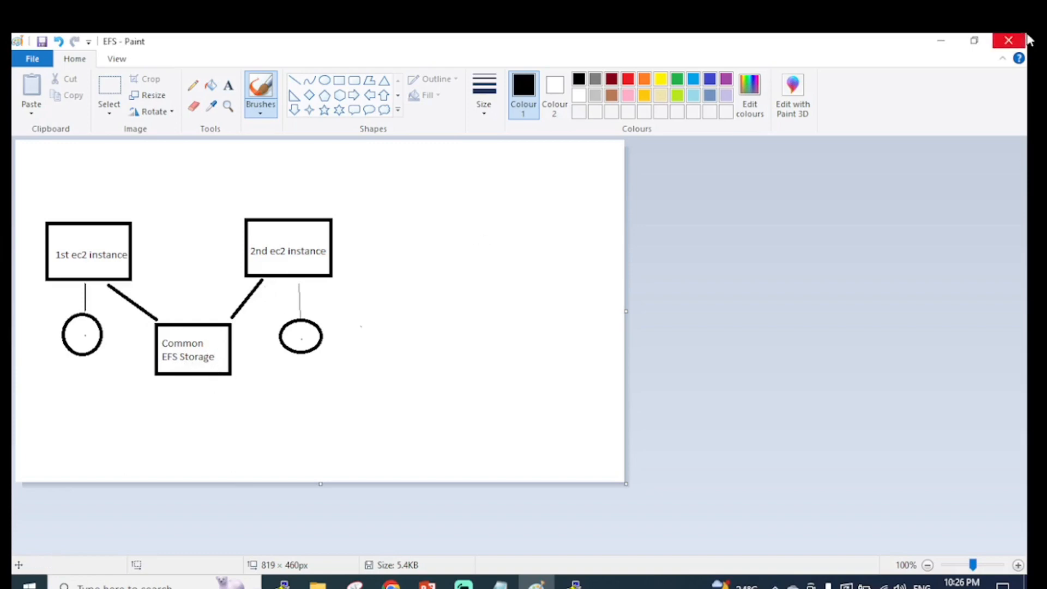
pyautogui.click(941, 42)
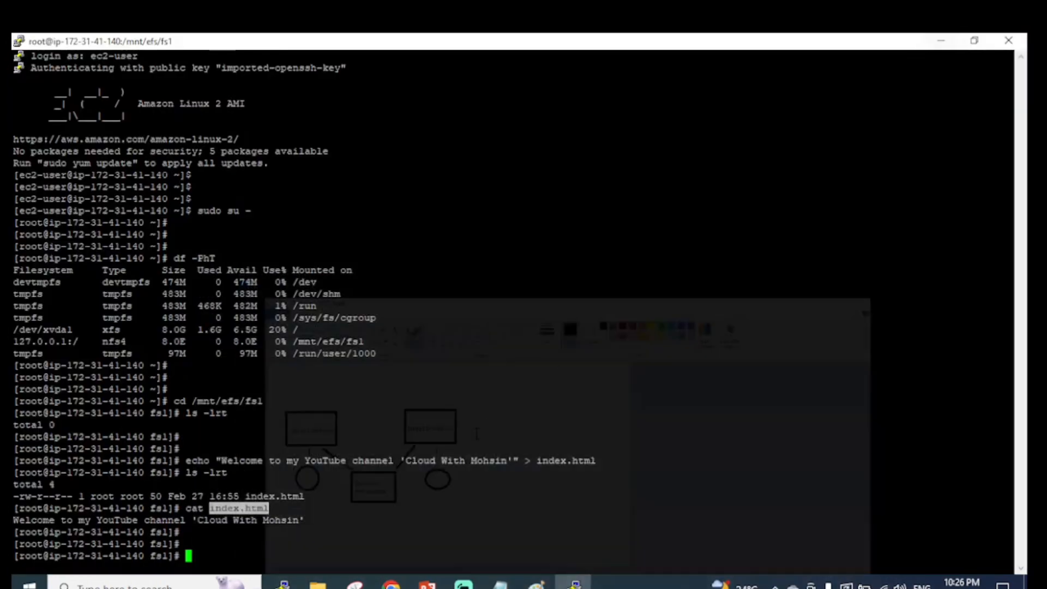
# Switch to the EC2 console in Chrome and start launching a new instance from the instances list
pyautogui.click(391, 584)
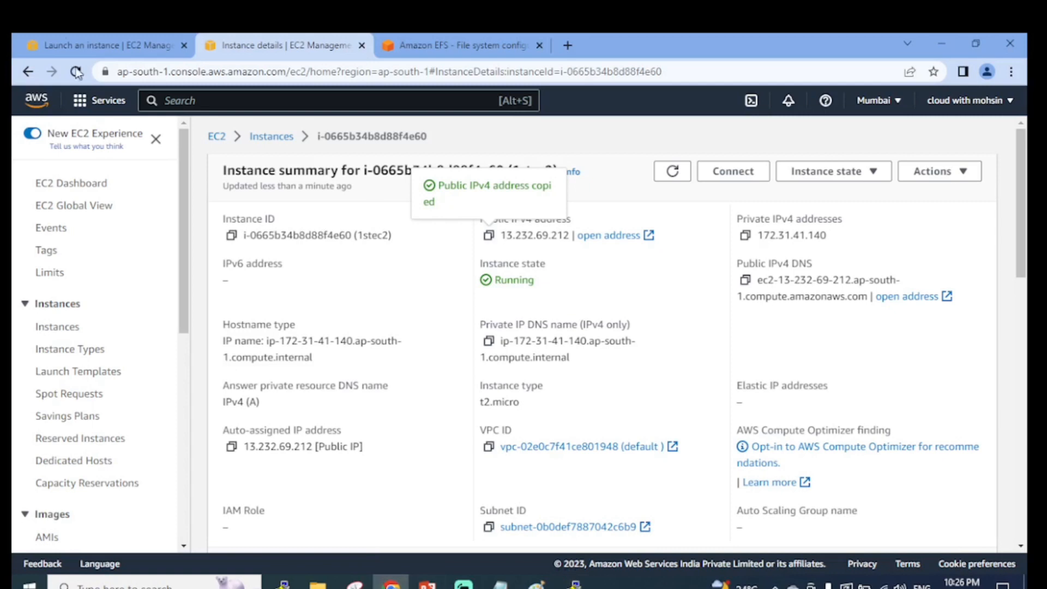
pyautogui.click(103, 45)
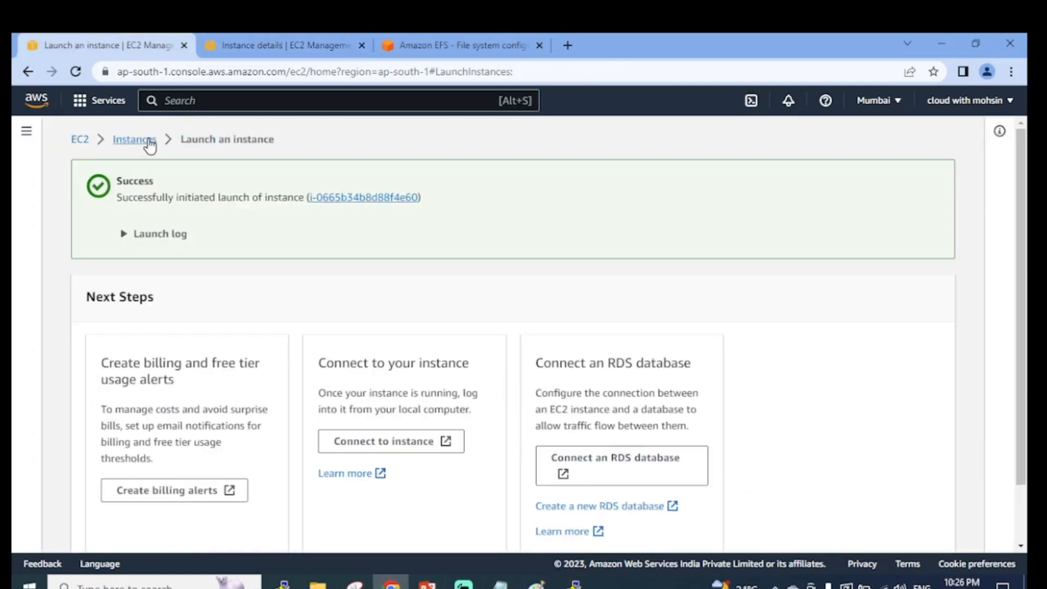
pyautogui.click(300, 46)
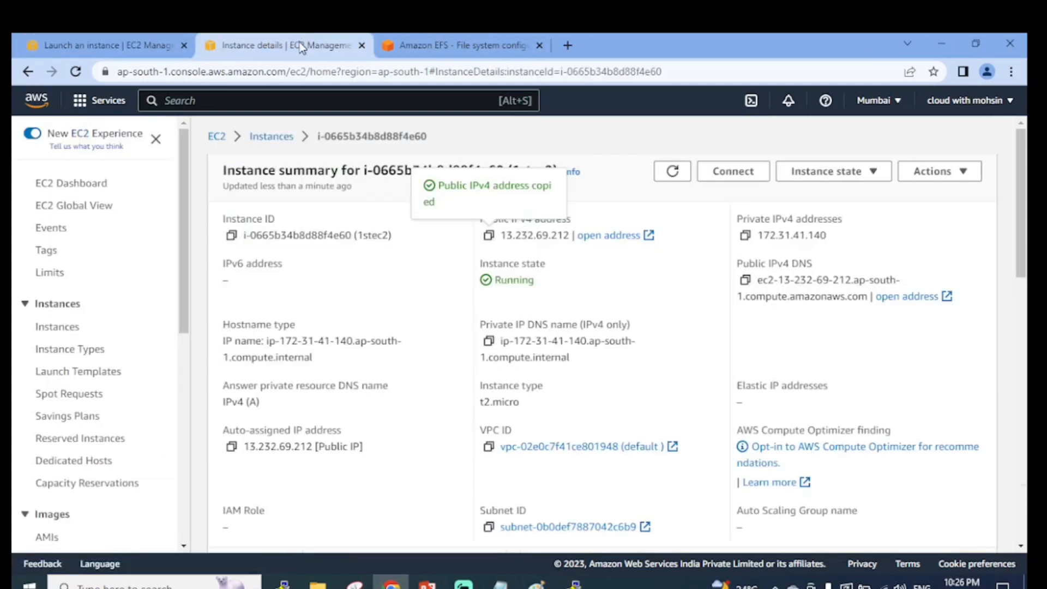
pyautogui.click(271, 137)
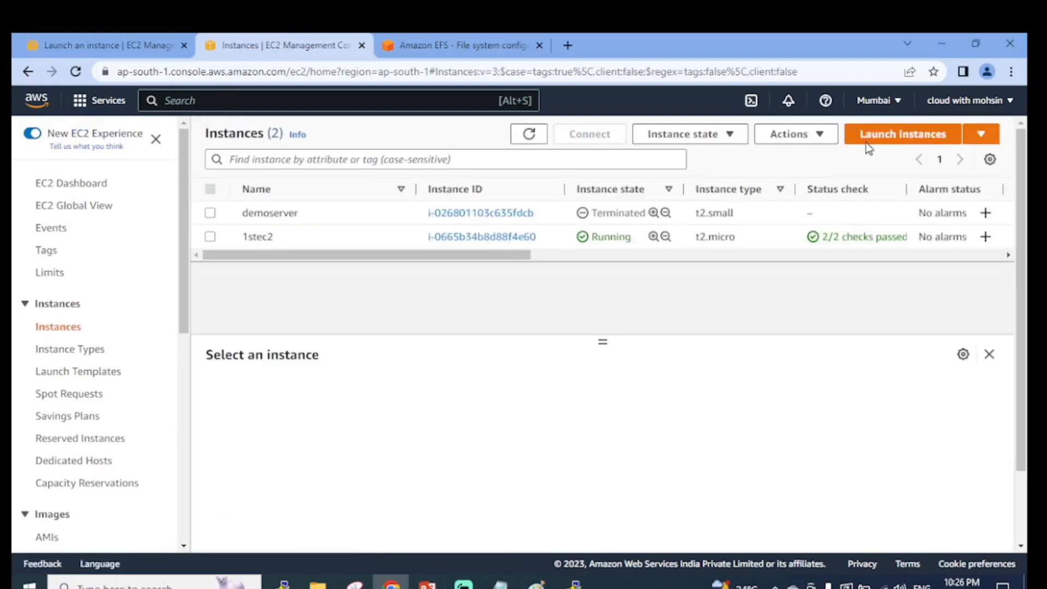
pyautogui.click(867, 142)
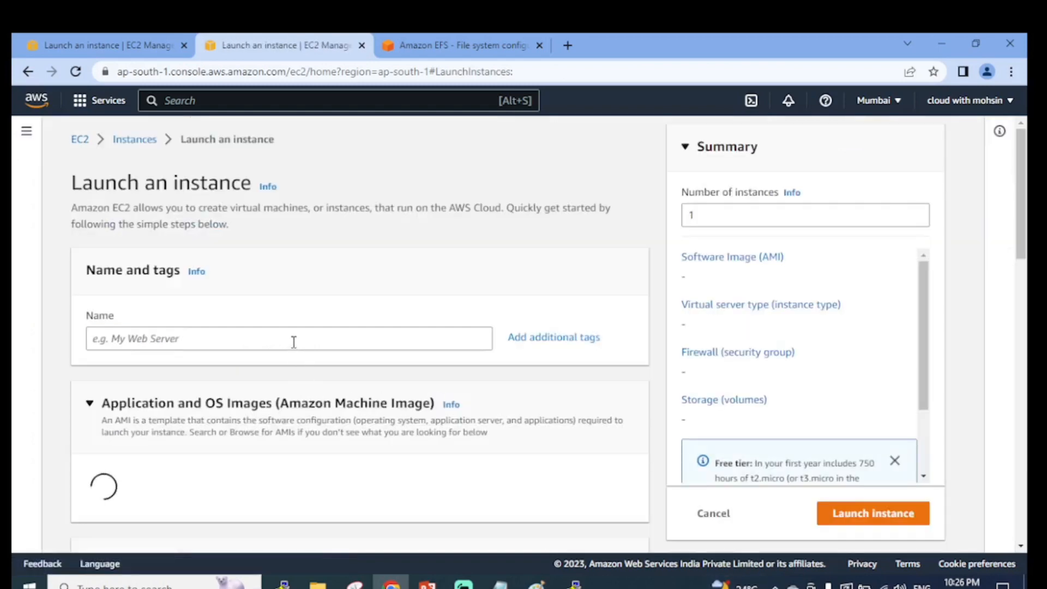
# Name the new instance 2ndec2 and keep the default Amazon Linux 2 AMI
pyautogui.click(294, 342)
pyautogui.write('2nd')
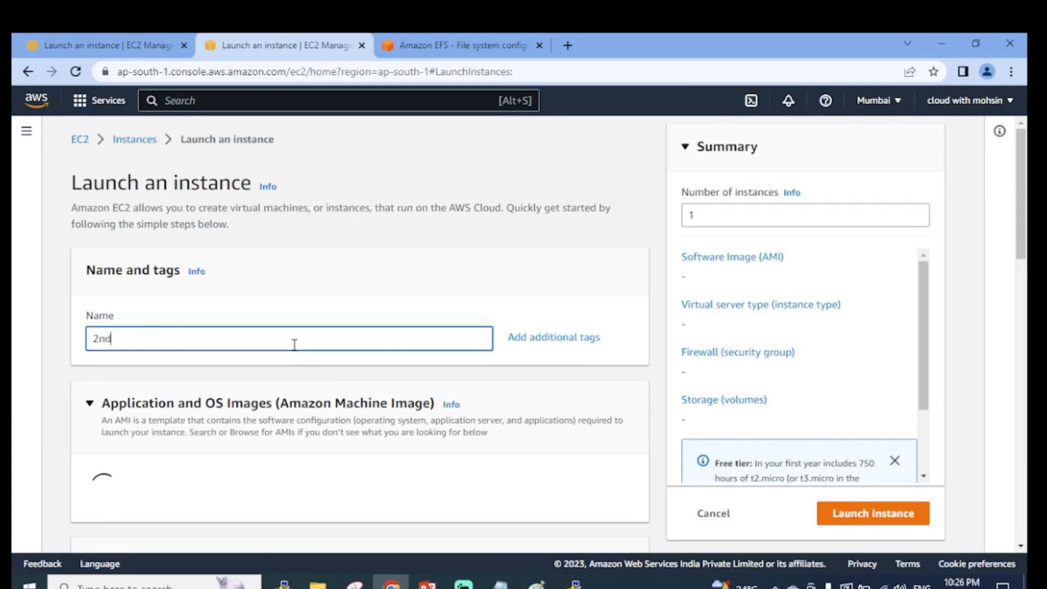
pyautogui.write('ec2')
pyautogui.scroll(-10, 251, 420)
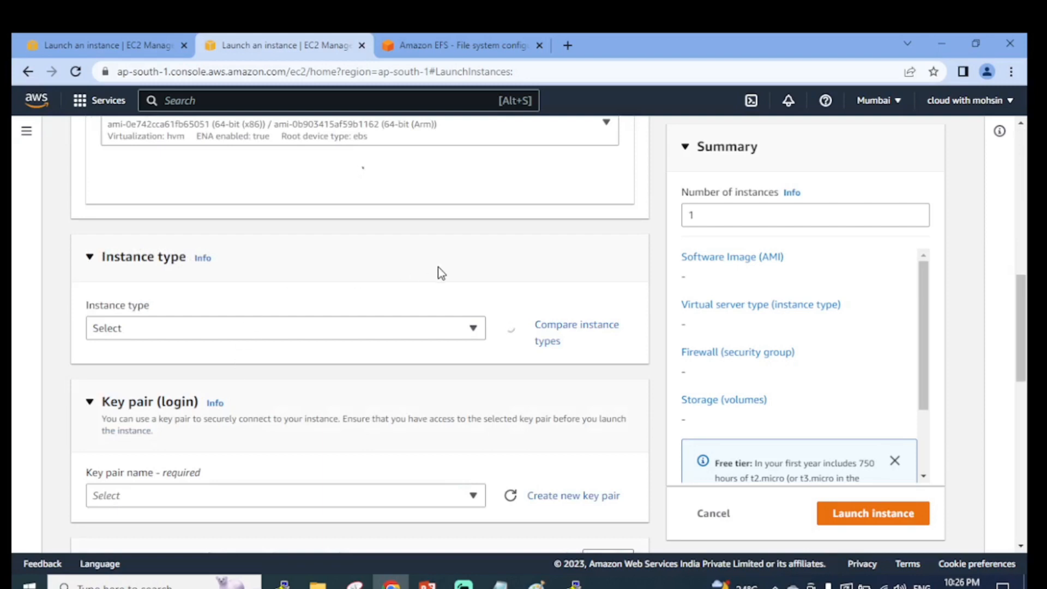
pyautogui.scroll(10, 367, 252)
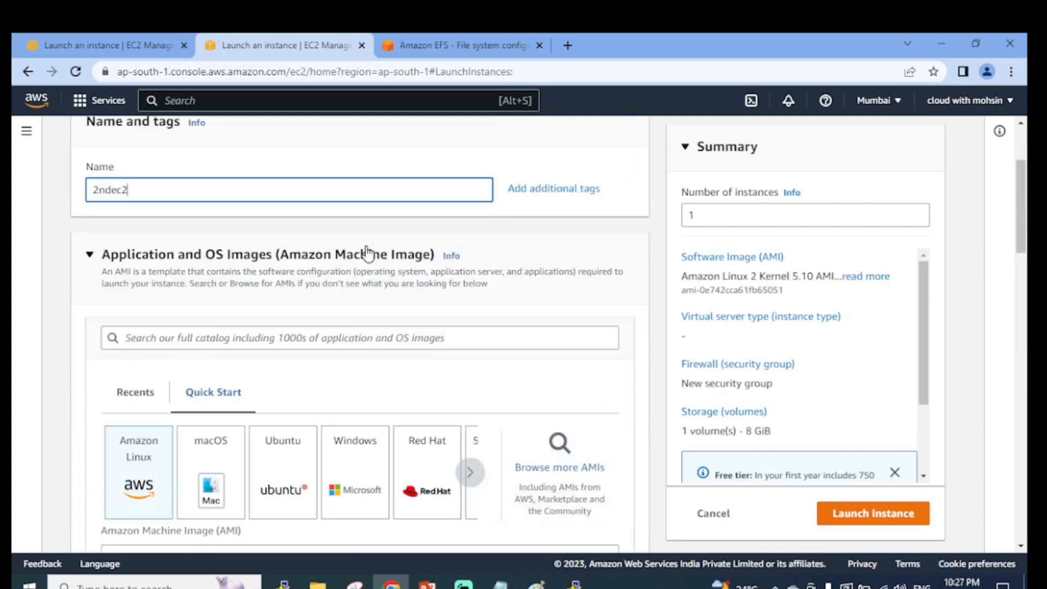
pyautogui.scroll(-3, 325, 408)
pyautogui.click(381, 414)
pyautogui.scroll(-7, 404, 406)
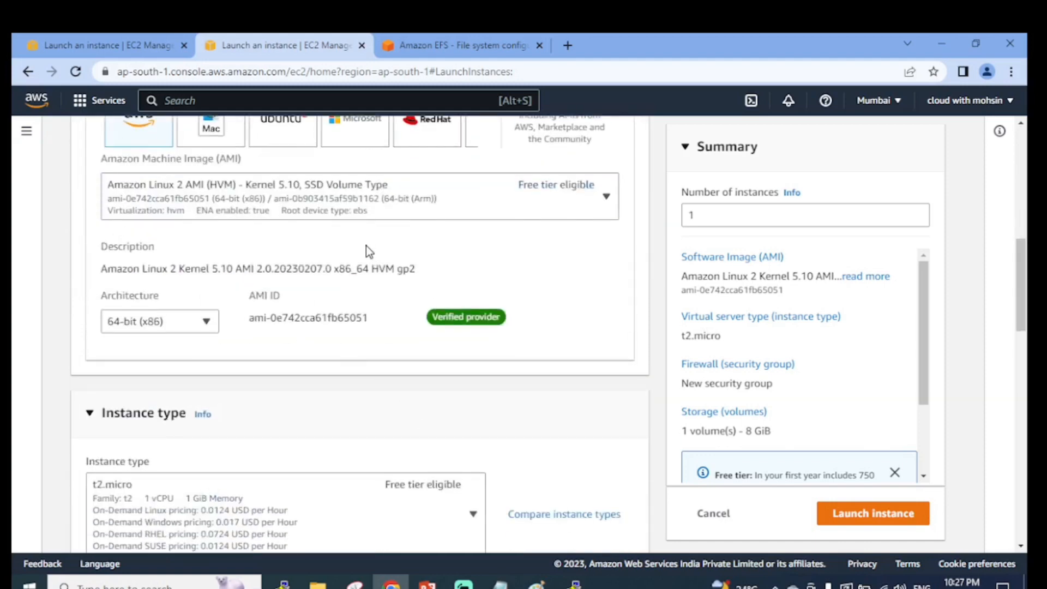
# Keep the t2.micro instance type and select the 3tier-linux key pair for the login
pyautogui.scroll(-8, 372, 285)
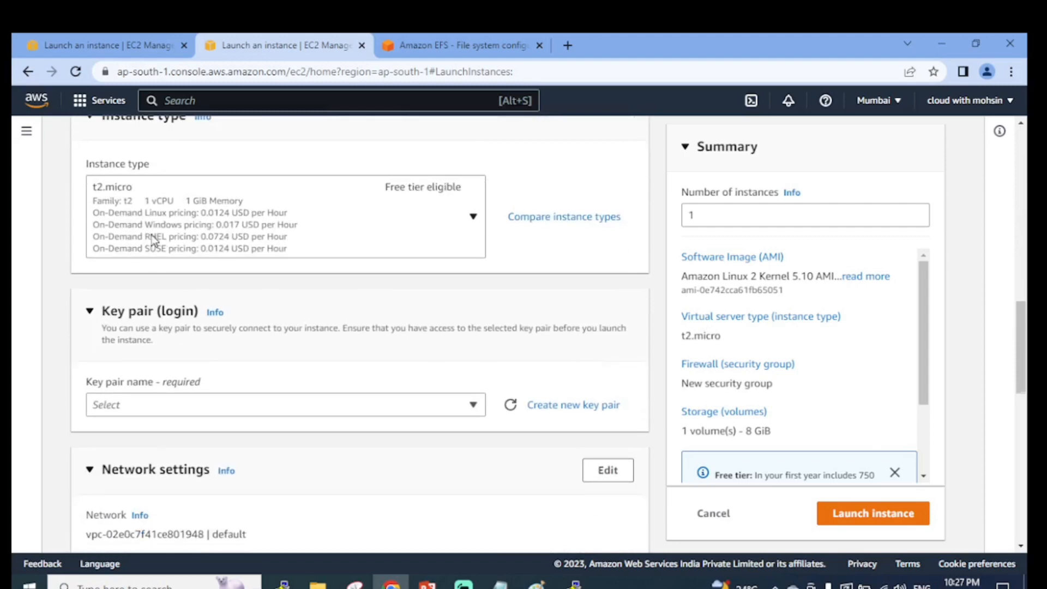
pyautogui.click(247, 254)
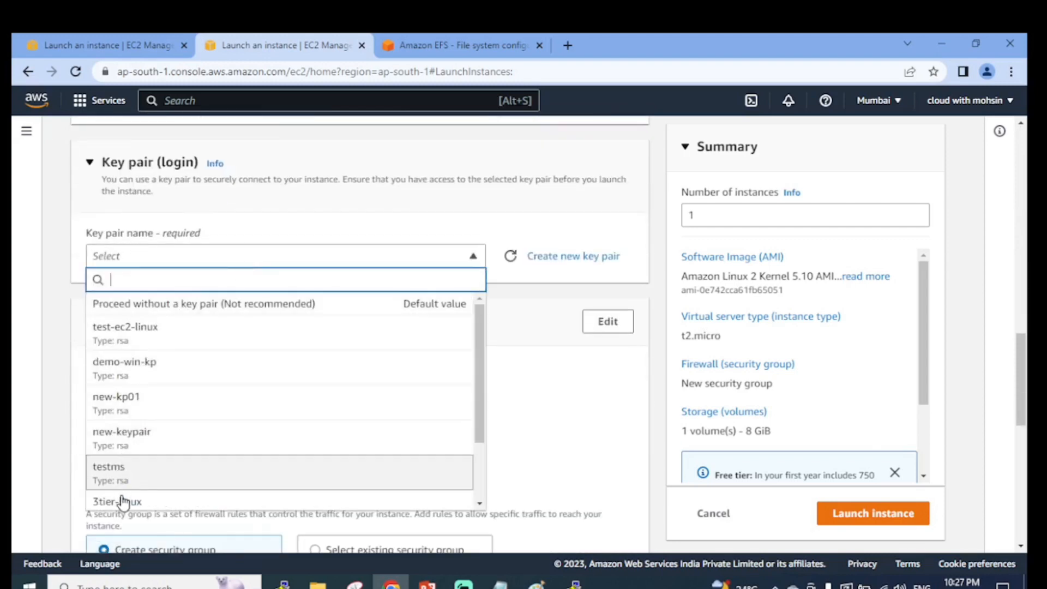
pyautogui.click(125, 502)
pyautogui.scroll(-3, 305, 270)
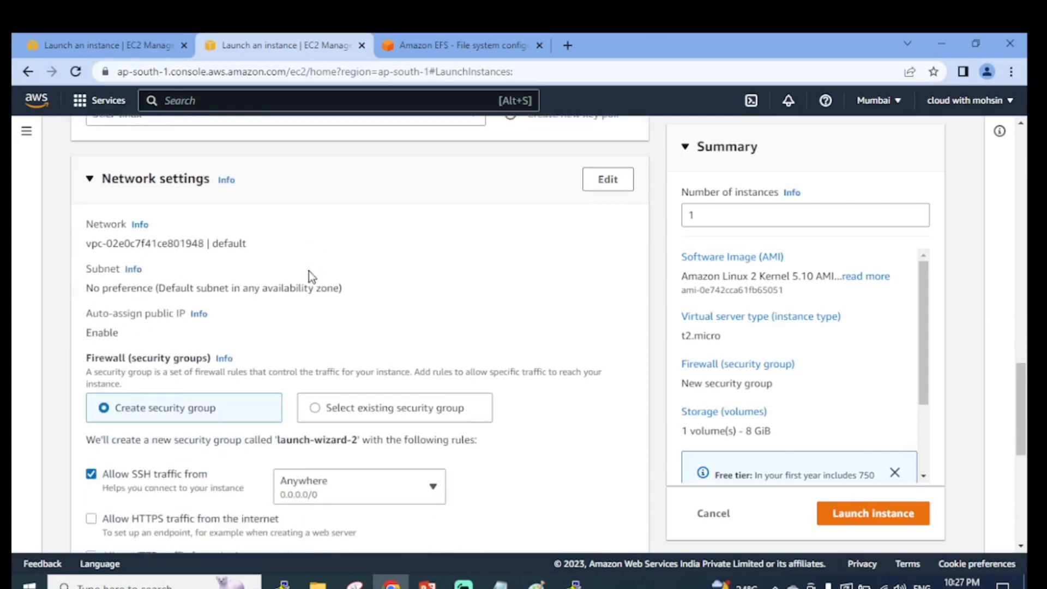
# Edit the network settings and choose the default VPC's ap-south-1b subnet, keeping the new security group with its SSH rule
pyautogui.click(615, 175)
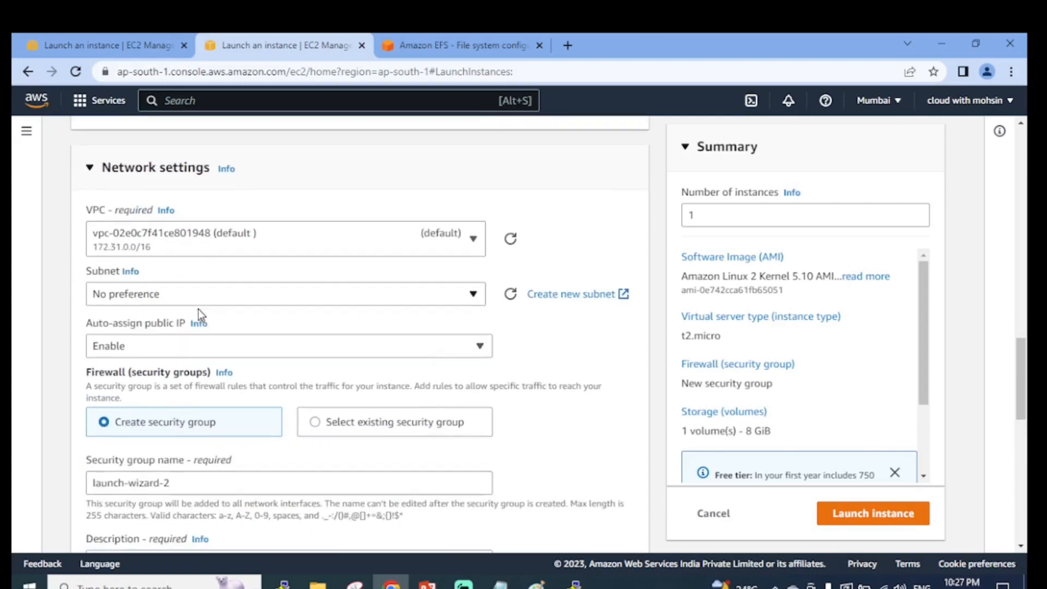
pyautogui.scroll(-2, 198, 308)
pyautogui.scroll(3, 203, 319)
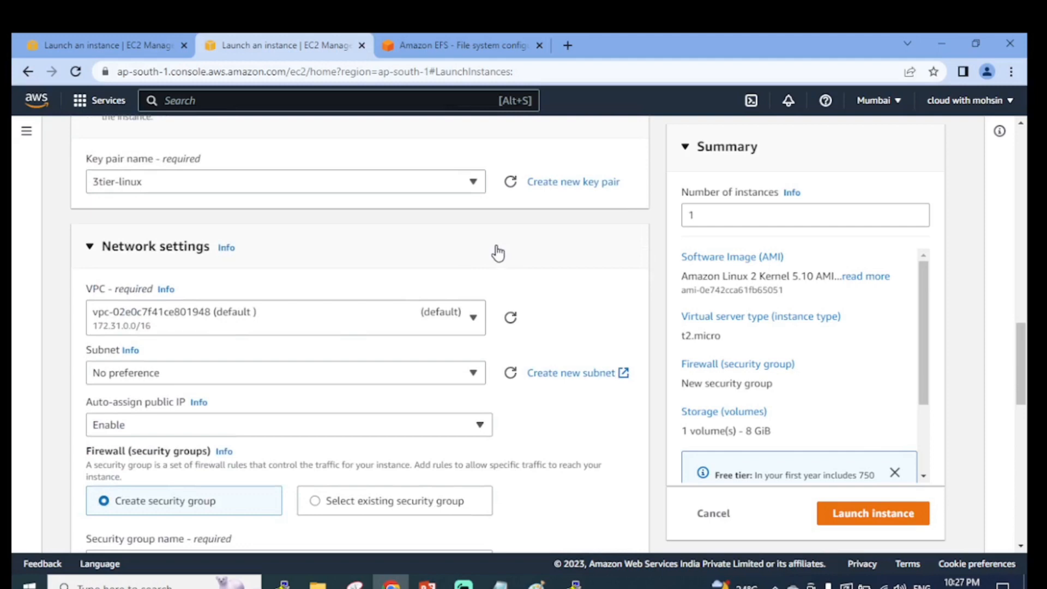
pyautogui.scroll(-1, 496, 253)
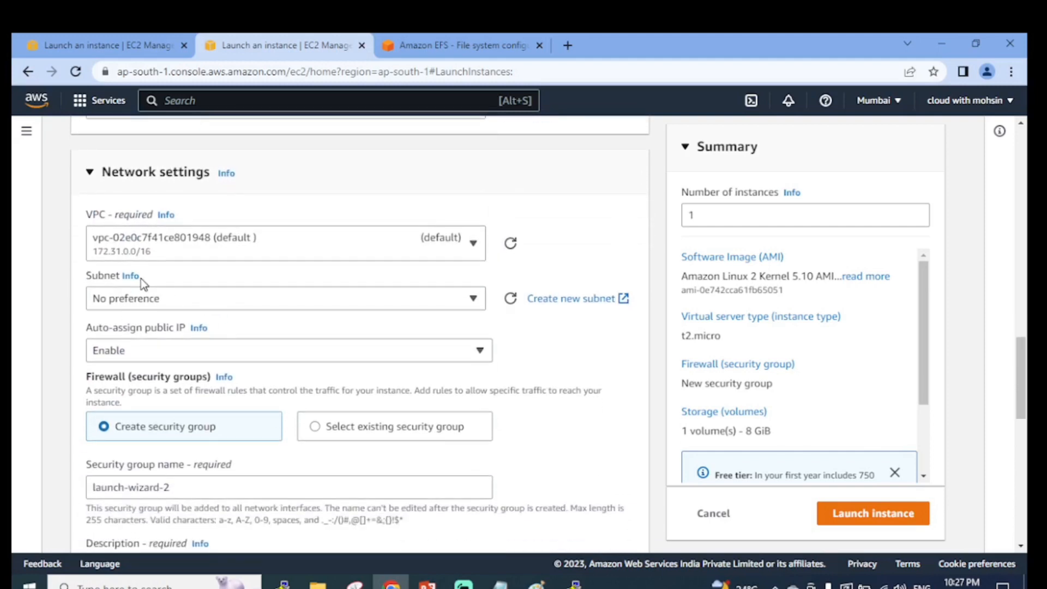
pyautogui.click(275, 295)
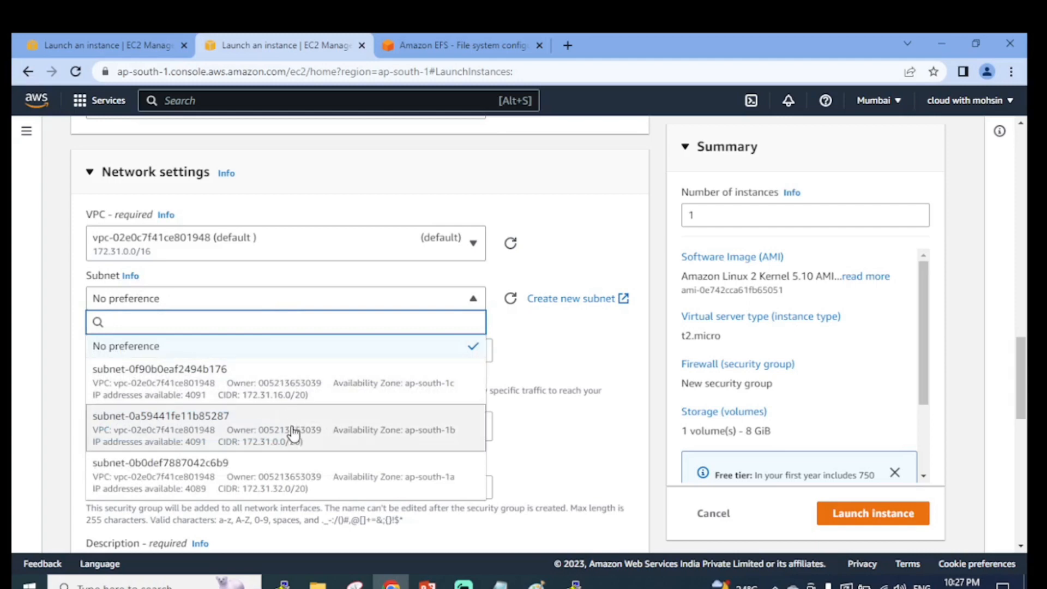
pyautogui.click(423, 416)
pyautogui.scroll(-7, 421, 413)
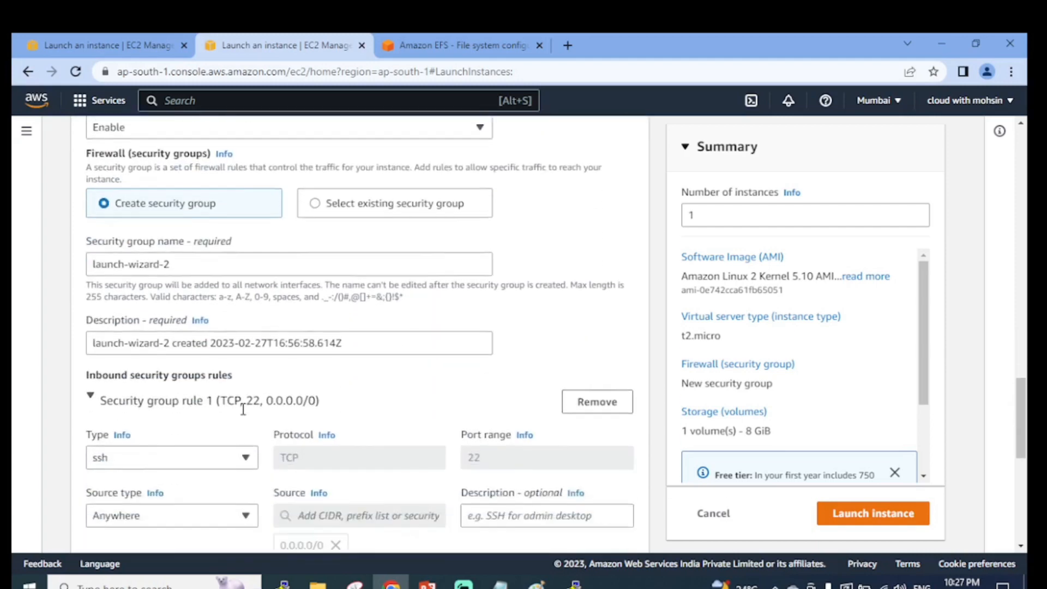
pyautogui.scroll(-6, 182, 366)
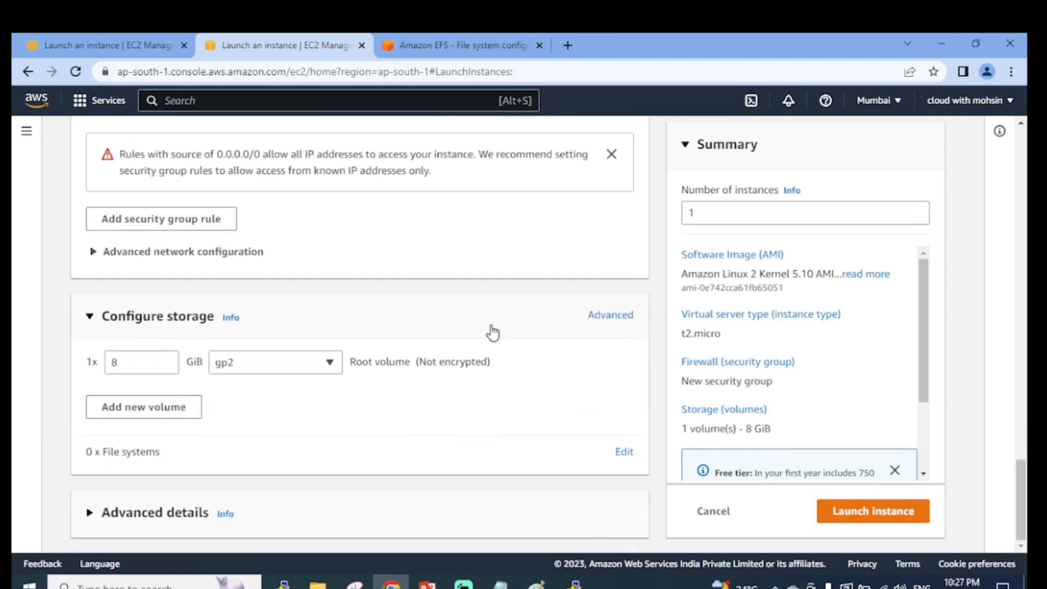
# Switch the storage configuration to advanced and add the EFS file system myEFS as a shared file system mounted at /mnt/efs/fs1
pyautogui.click(611, 316)
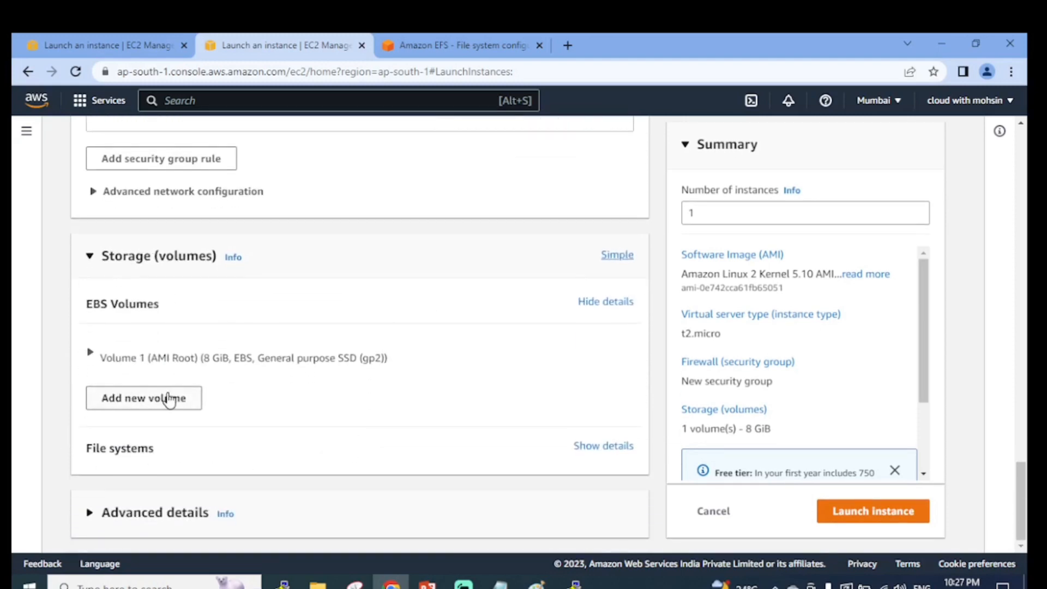
pyautogui.click(587, 449)
pyautogui.scroll(-2, 300, 424)
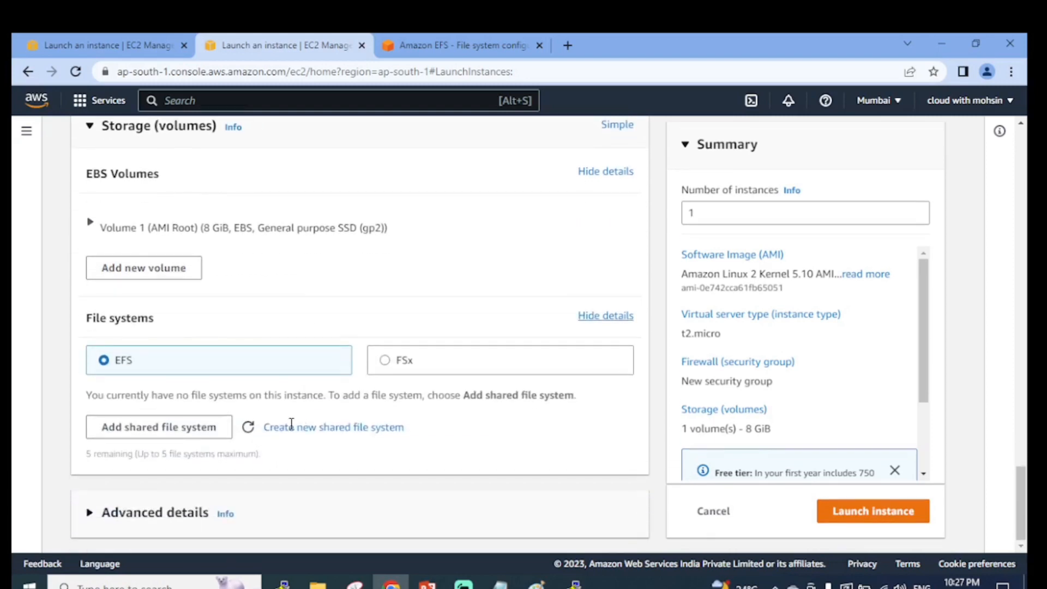
pyautogui.click(147, 429)
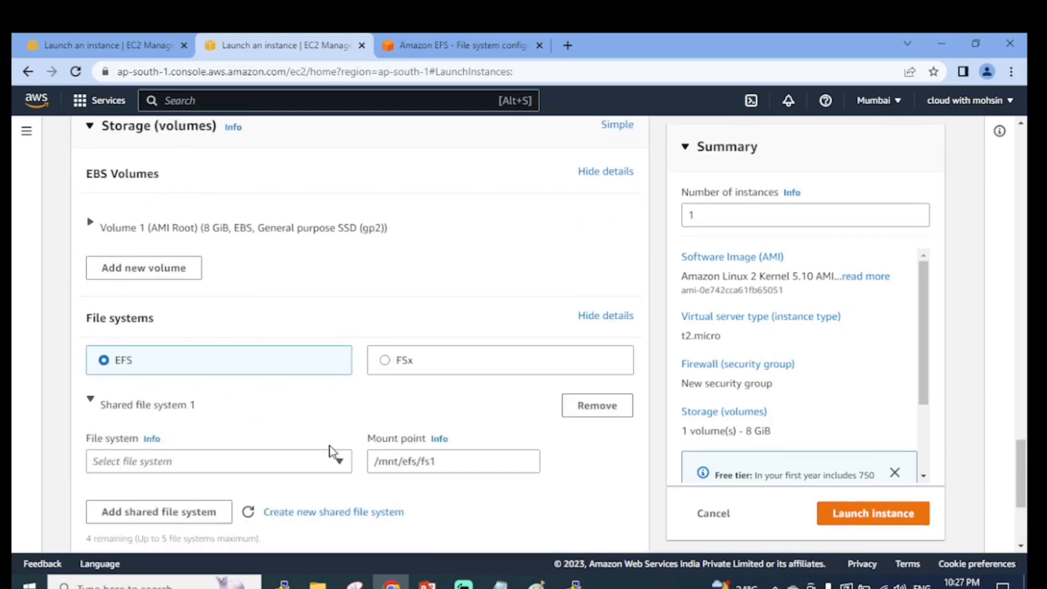
pyautogui.scroll(-2, 305, 437)
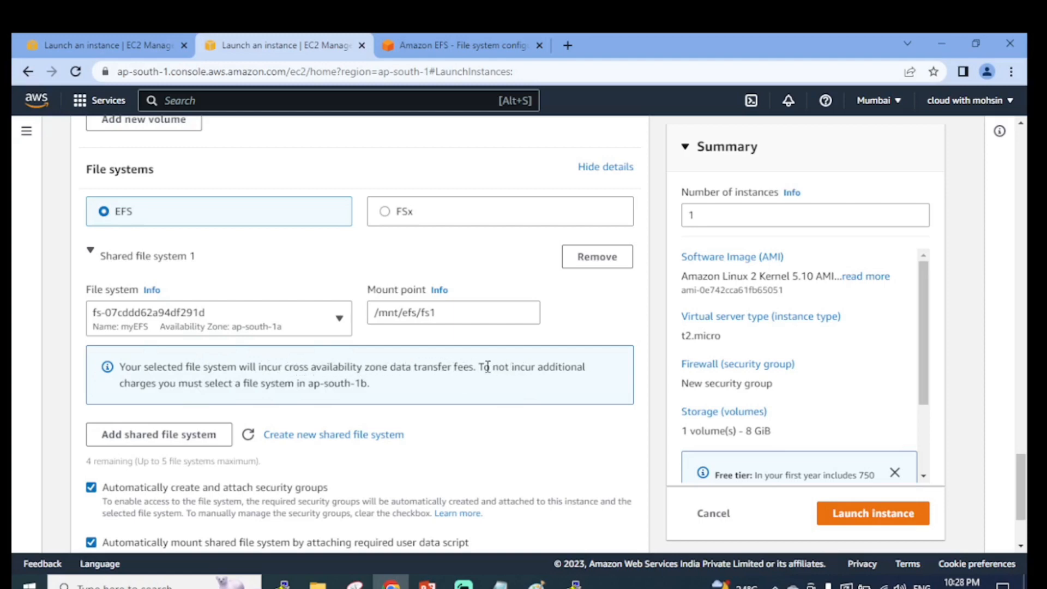
# Check the cross availability zone fee notice and change the instance's subnet to the default VPC's ap-south-1a subnet
pyautogui.moveTo(160, 385); pyautogui.dragTo(378, 385)
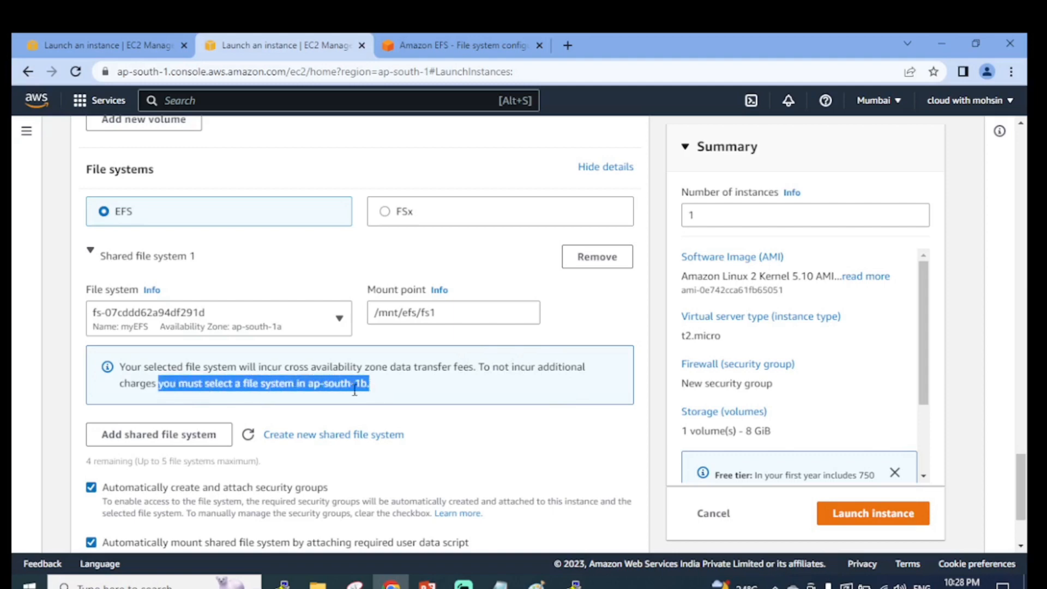
pyautogui.click(323, 385)
pyautogui.moveTo(309, 385); pyautogui.dragTo(368, 386)
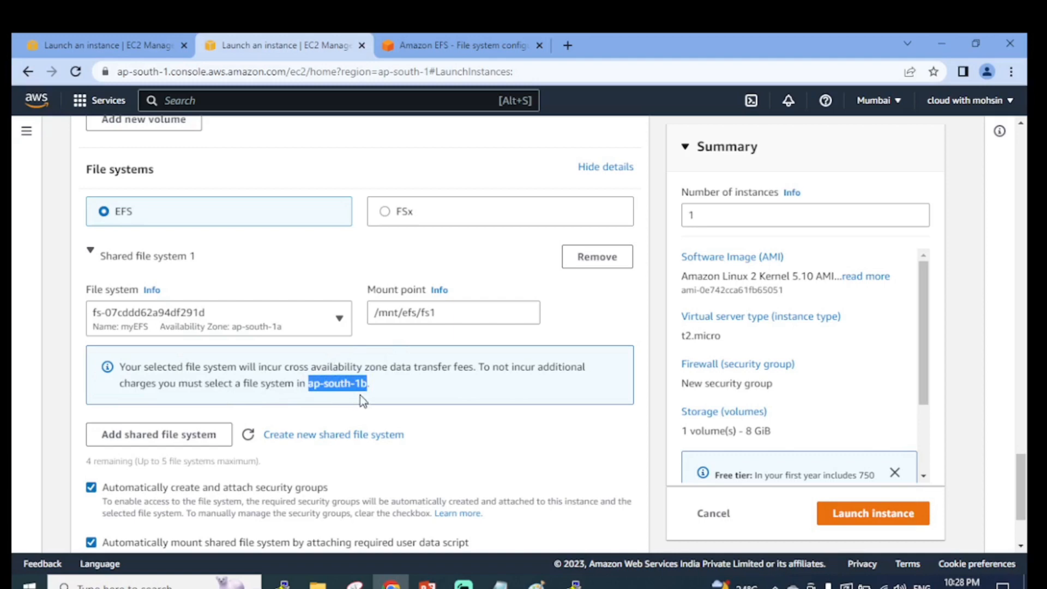
pyautogui.click(331, 397)
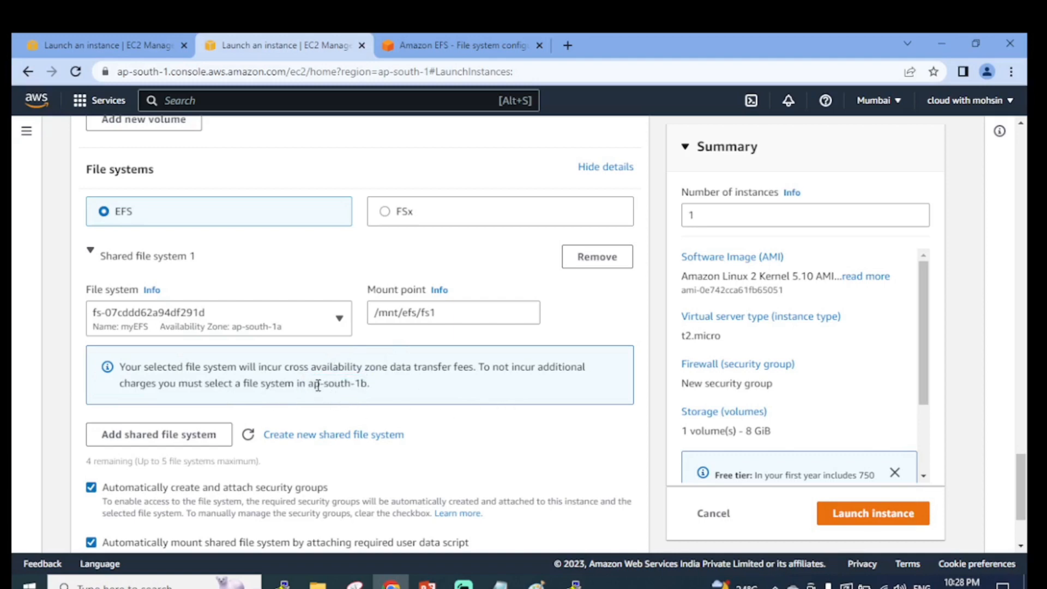
pyautogui.moveTo(309, 384); pyautogui.dragTo(365, 385)
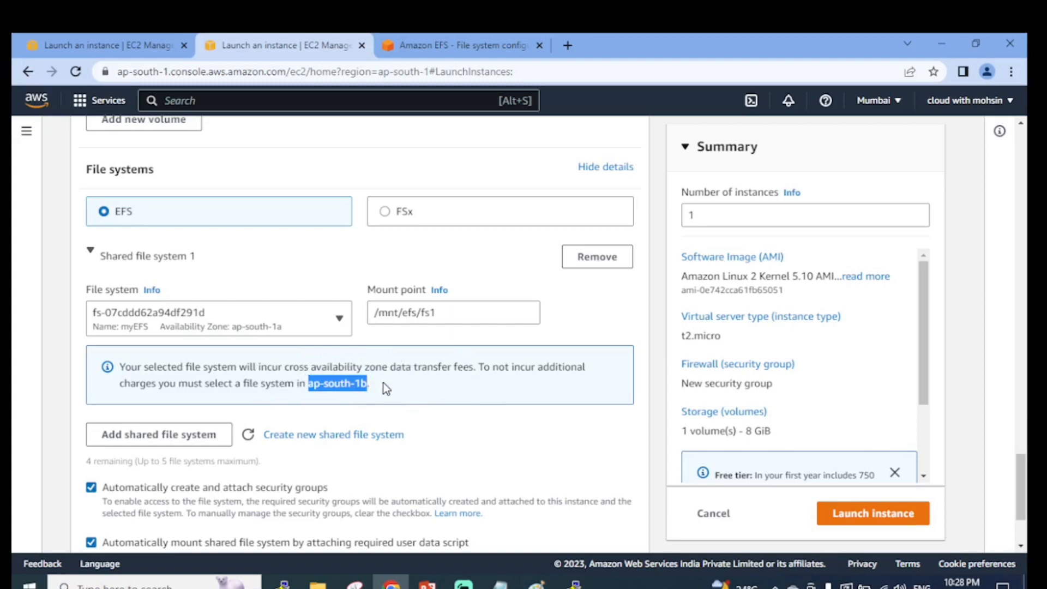
pyautogui.scroll(4, 384, 383)
pyautogui.scroll(8, 384, 382)
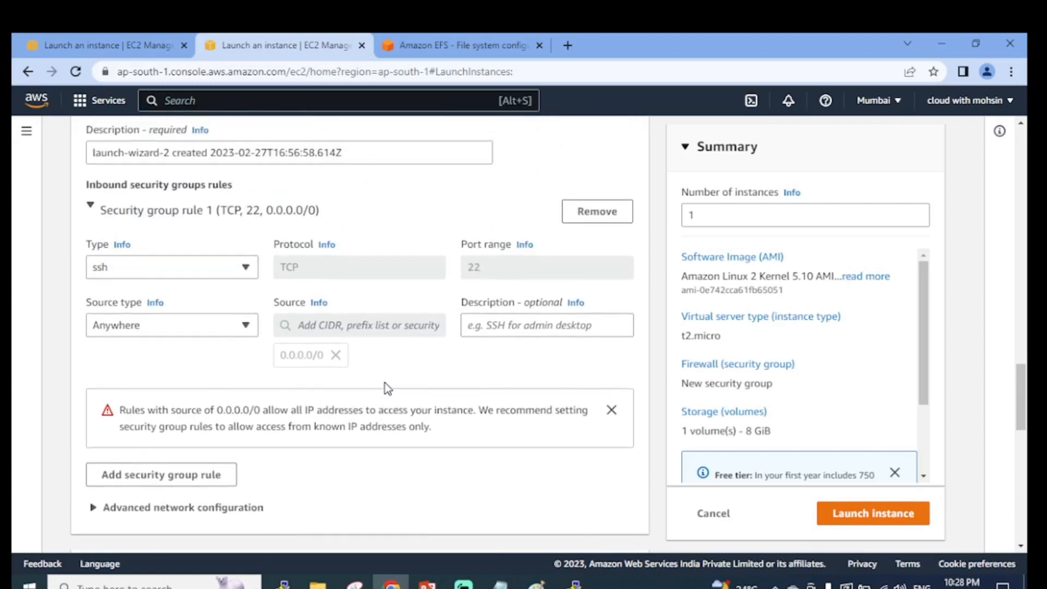
pyautogui.scroll(3, 385, 383)
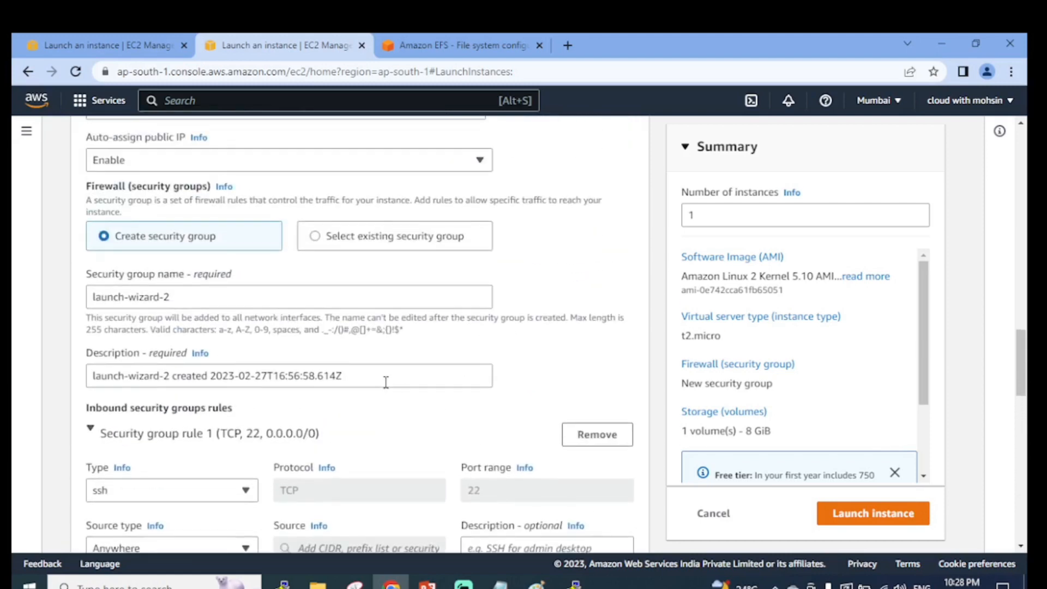
pyautogui.scroll(4, 386, 382)
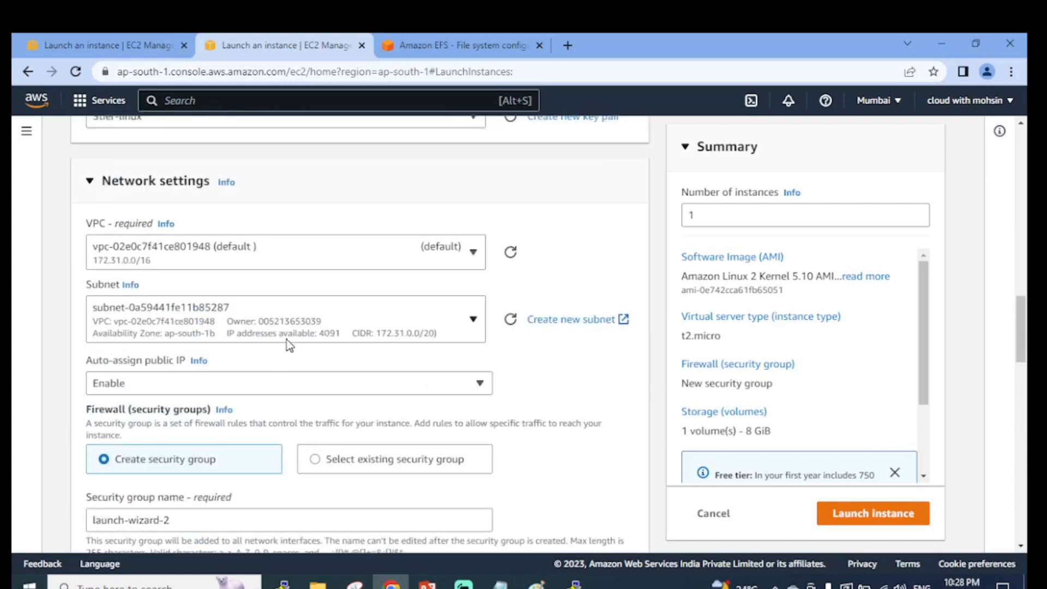
pyautogui.click(222, 326)
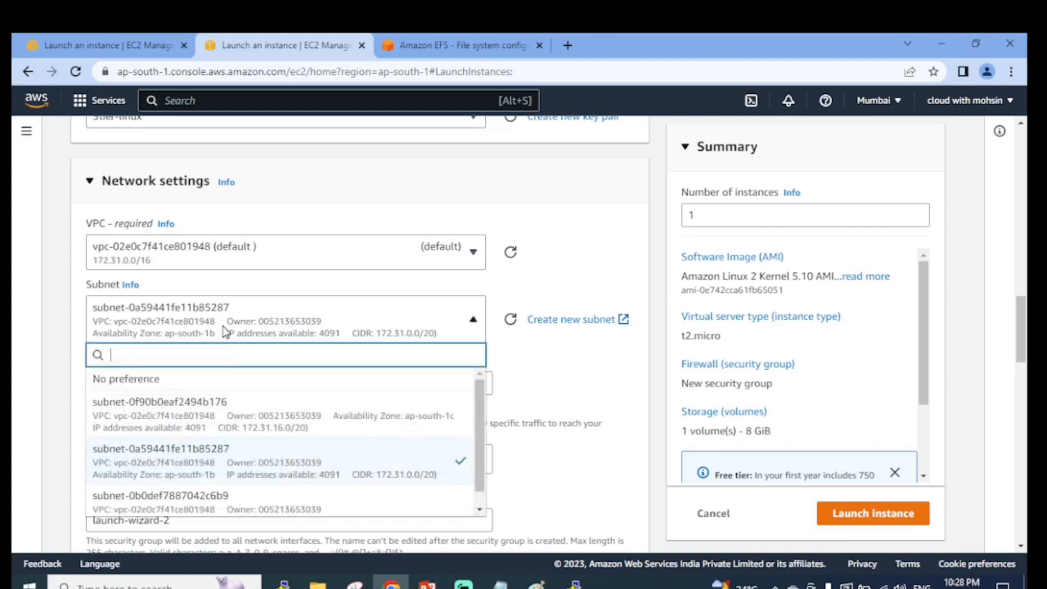
pyautogui.scroll(-1, 354, 442)
pyautogui.scroll(-3, 358, 447)
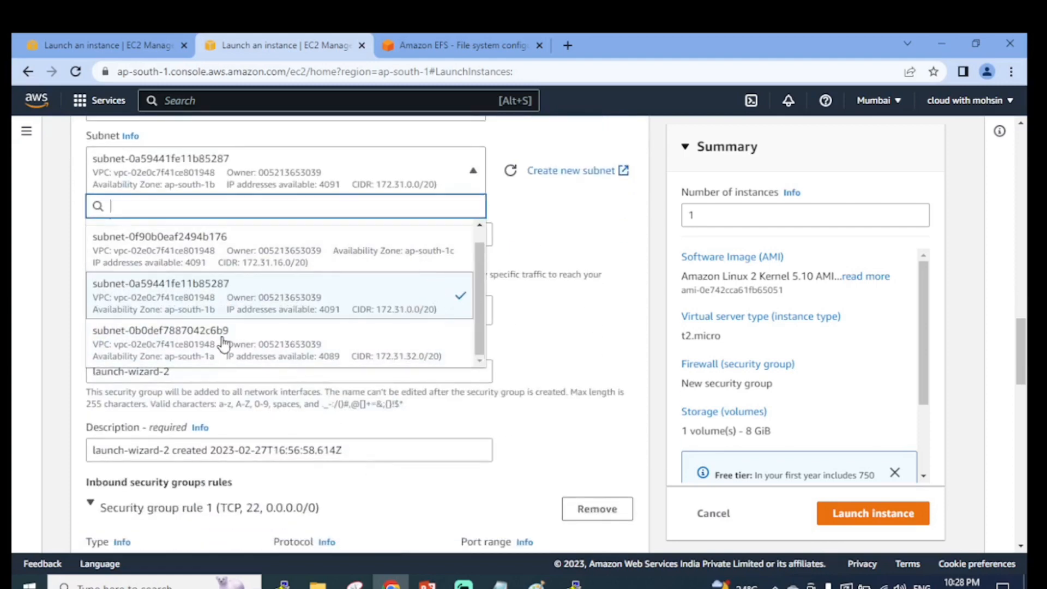
pyautogui.click(380, 326)
# Recheck the file system choices for Shared file system 1 and keep myEFS in ap-south-1a selected
pyautogui.scroll(-10, 342, 319)
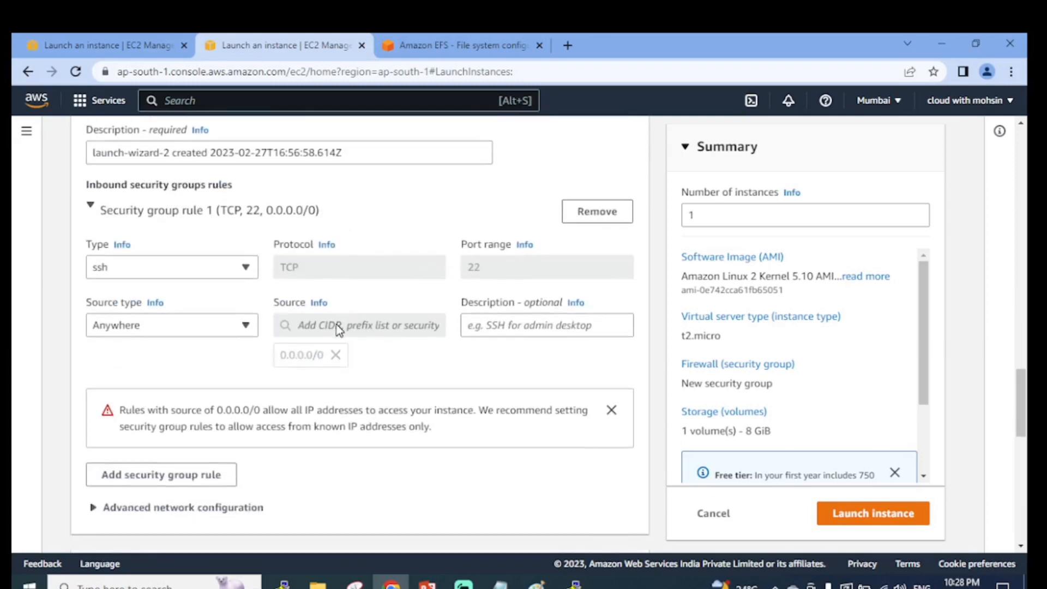
pyautogui.scroll(-5, 336, 325)
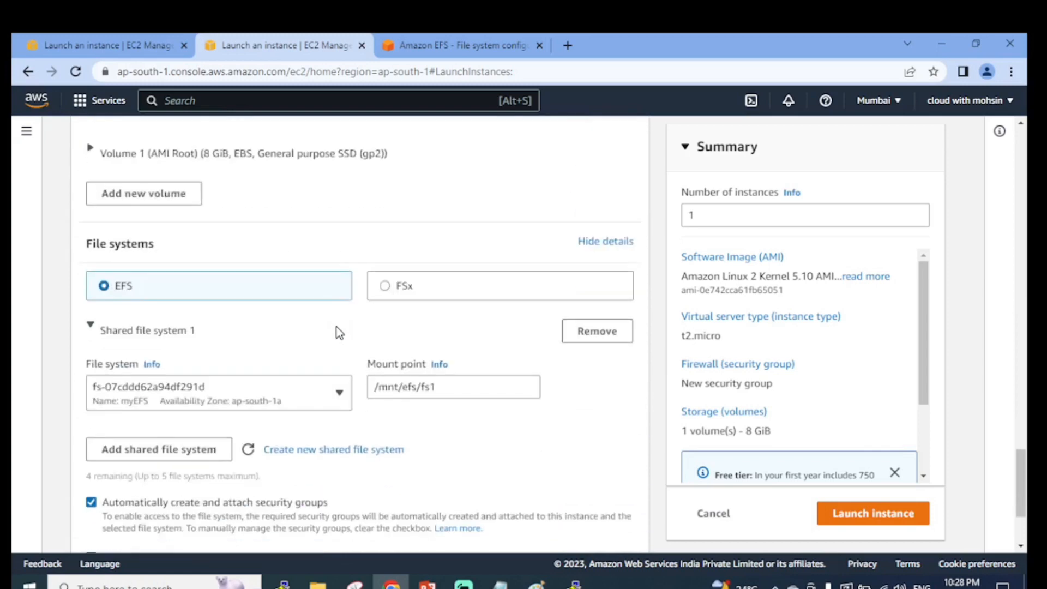
pyautogui.click(310, 400)
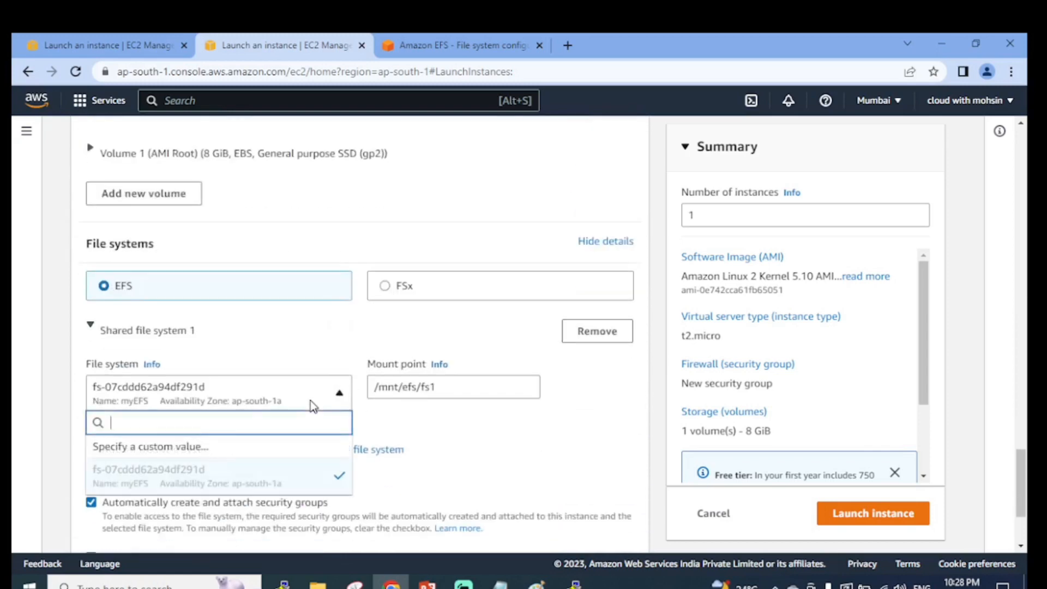
pyautogui.click(442, 432)
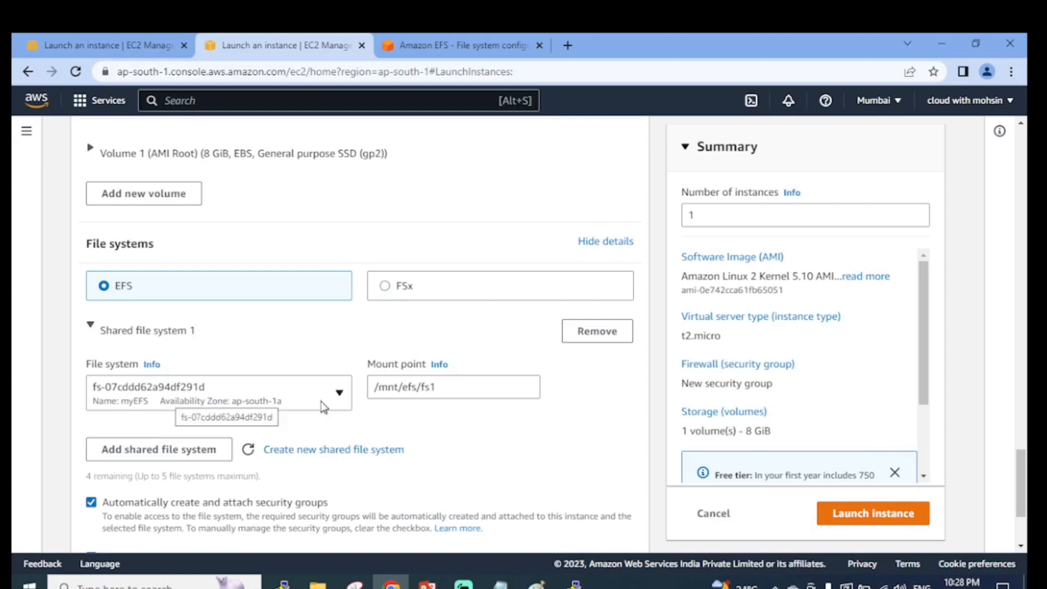
# Expand the advanced details and examine the automatically generated user data script that installs the EFS utilities and mounts the file system
pyautogui.scroll(-3, 374, 407)
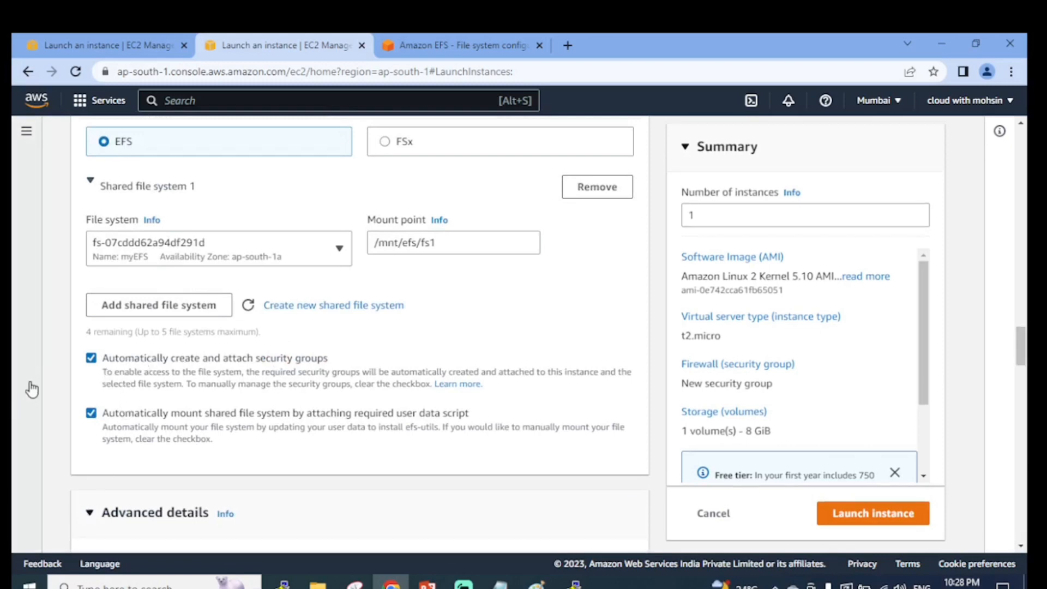
pyautogui.scroll(-8, 229, 388)
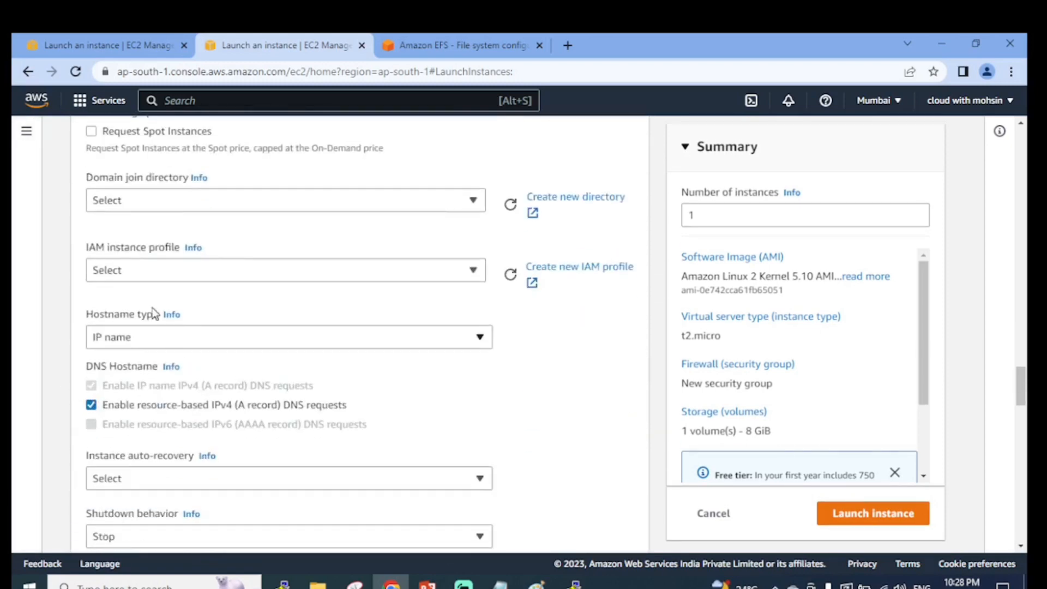
pyautogui.scroll(-1, 228, 275)
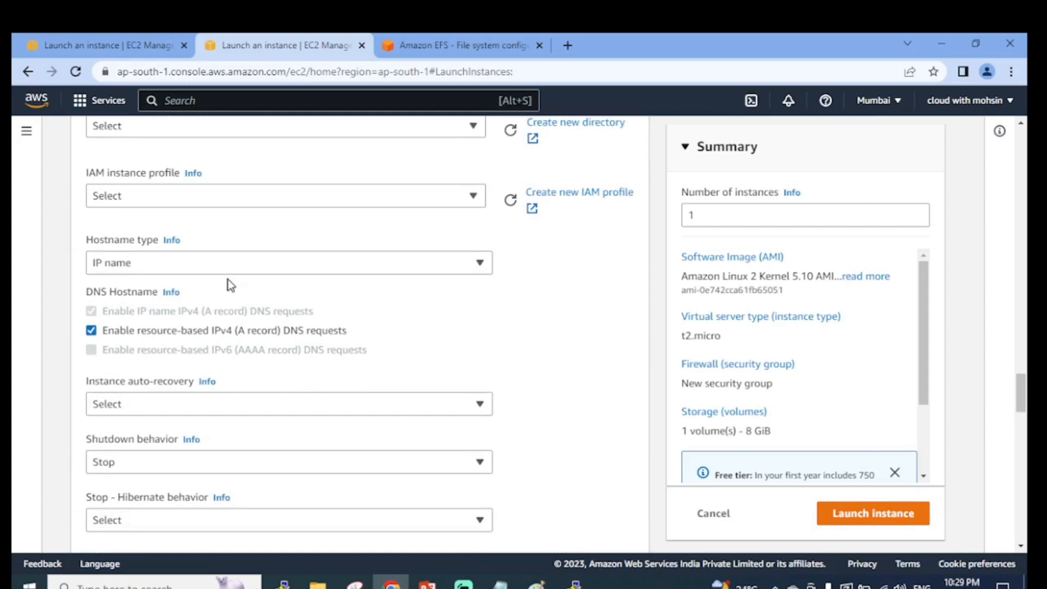
pyautogui.scroll(-1, 228, 279)
pyautogui.scroll(6, 228, 280)
pyautogui.scroll(2, 235, 290)
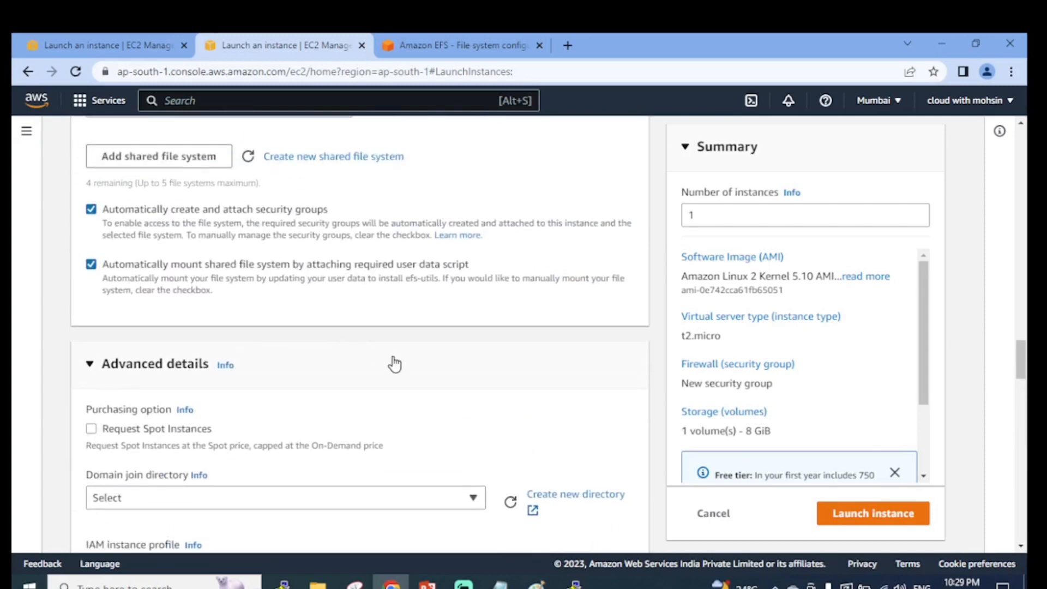
pyautogui.scroll(-1, 235, 291)
pyautogui.scroll(3, 235, 290)
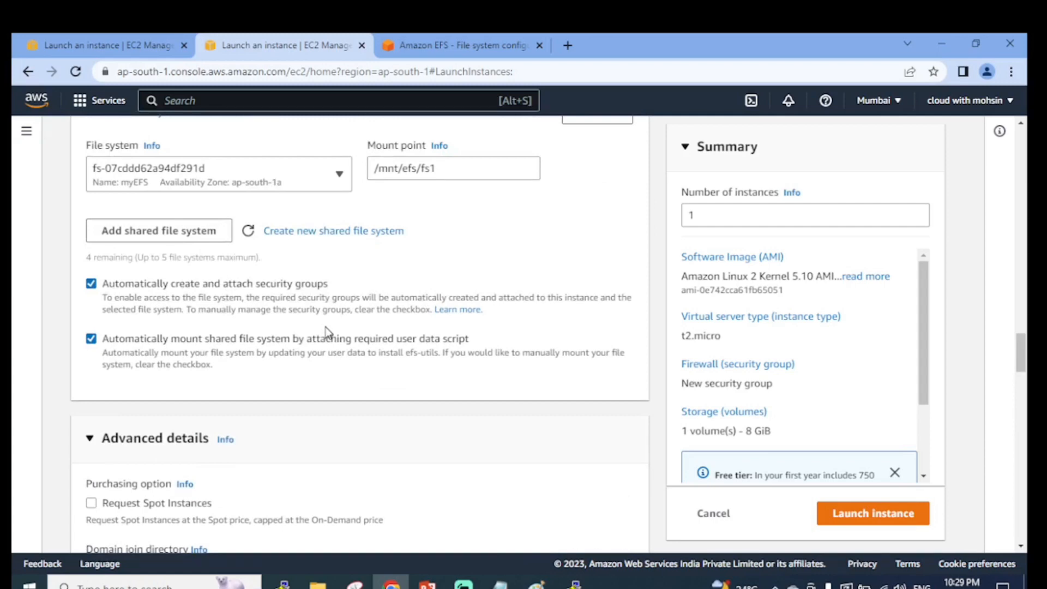
pyautogui.scroll(-8, 325, 326)
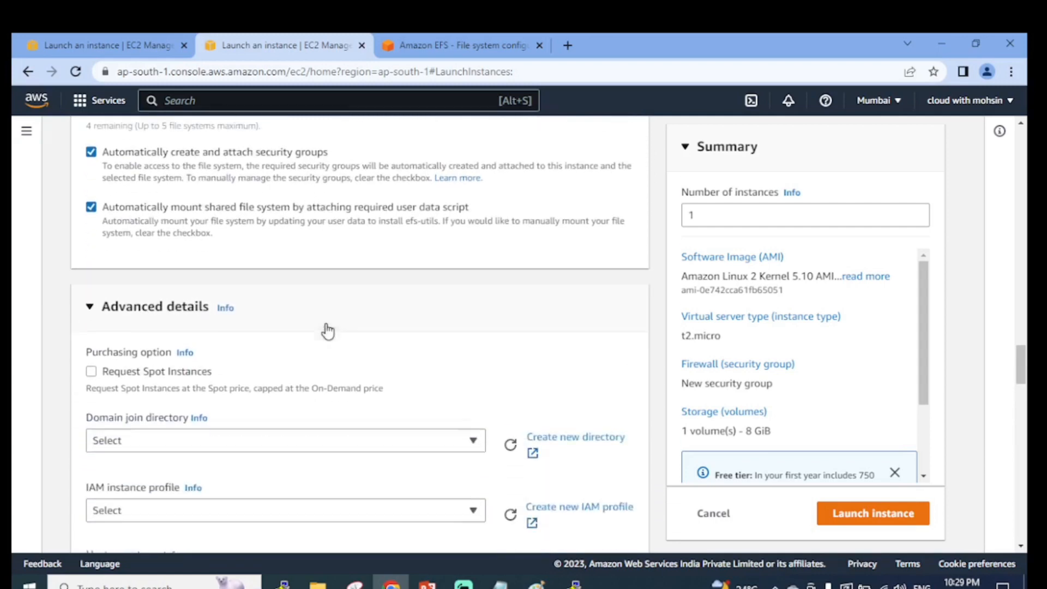
pyautogui.scroll(-10, 199, 147)
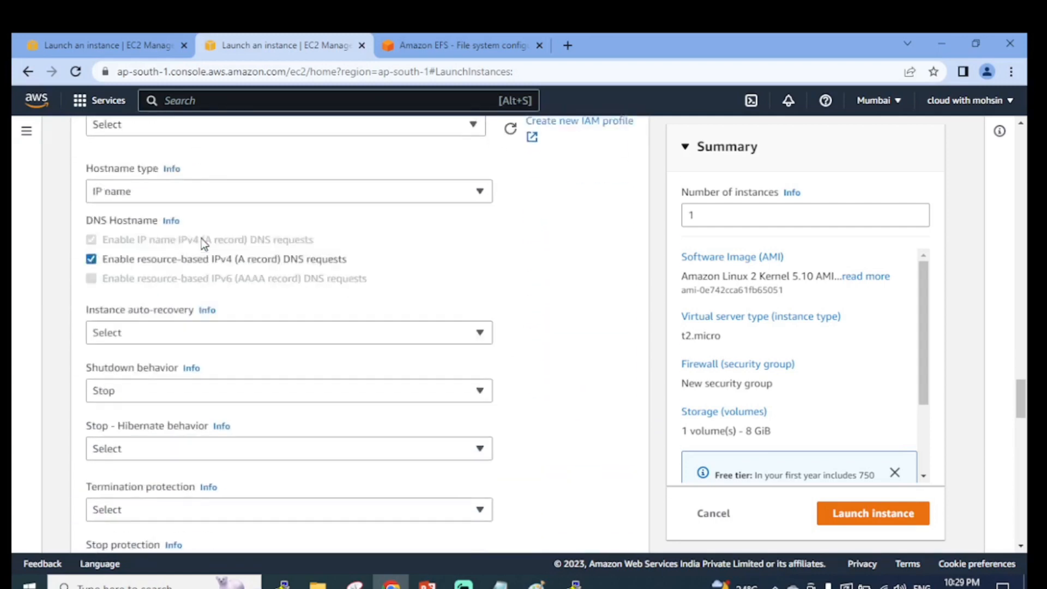
pyautogui.scroll(-11, 218, 274)
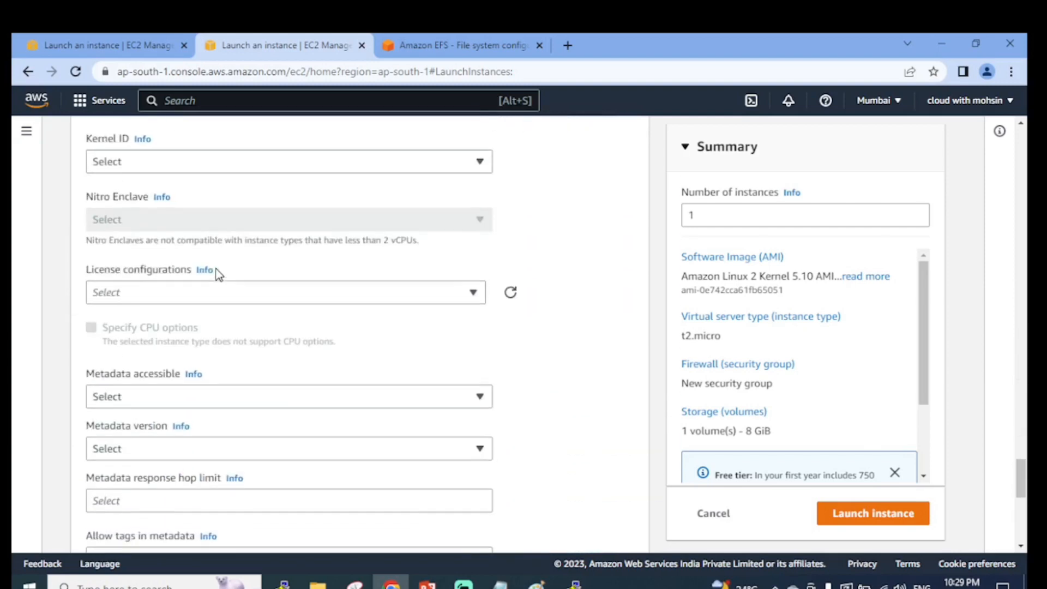
pyautogui.scroll(-1, 219, 271)
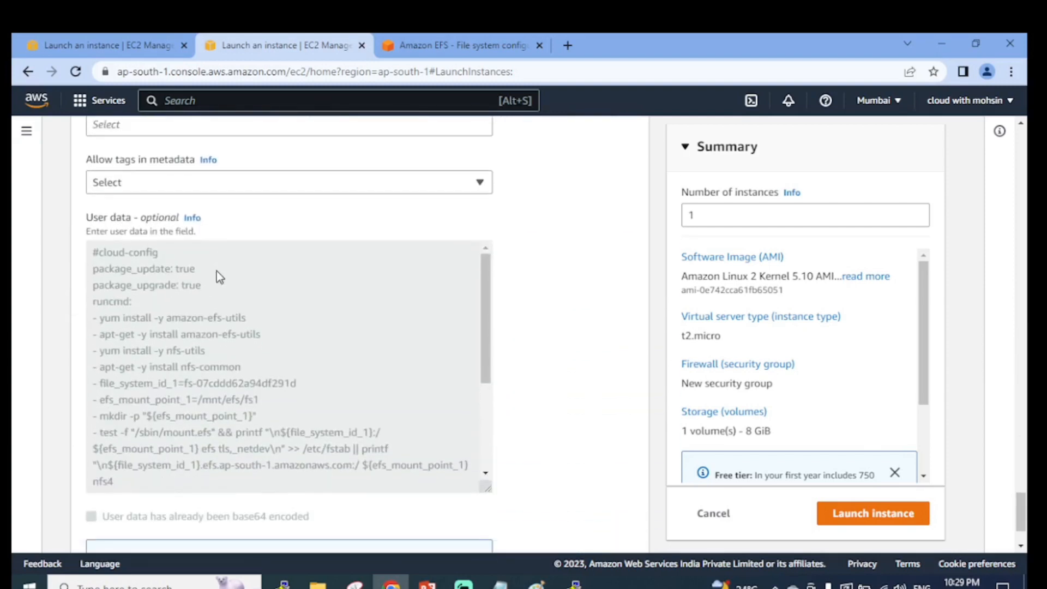
pyautogui.scroll(-3, 218, 273)
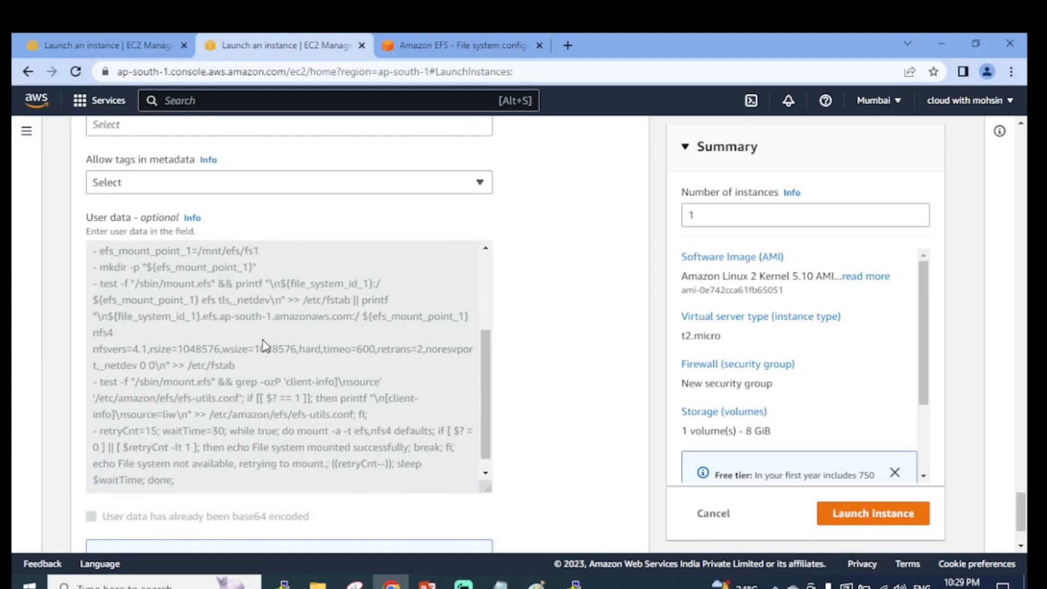
pyautogui.scroll(-1, 283, 353)
pyautogui.scroll(4, 283, 353)
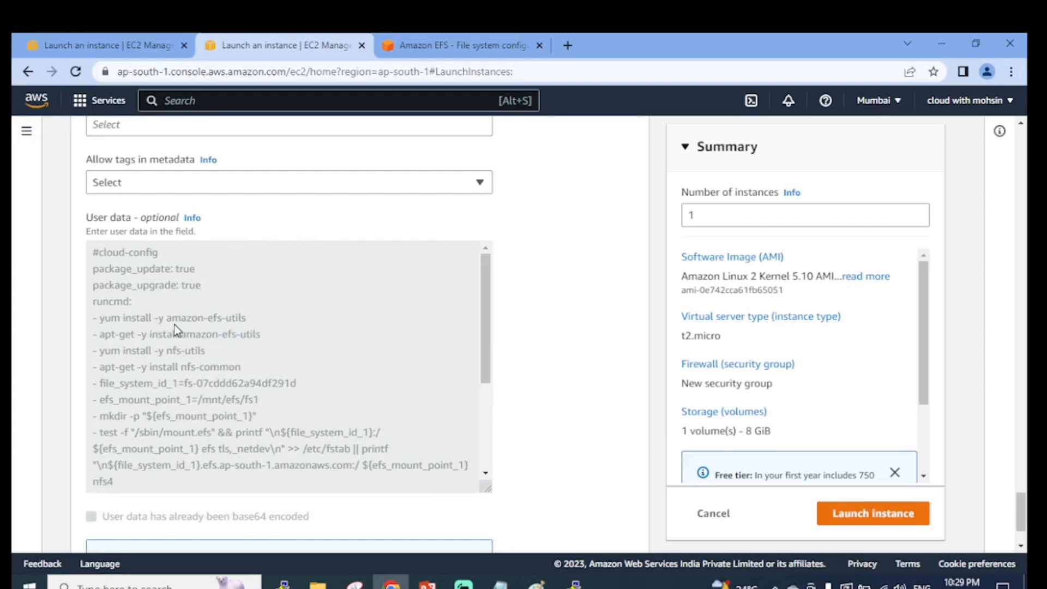
pyautogui.scroll(-1, 256, 333)
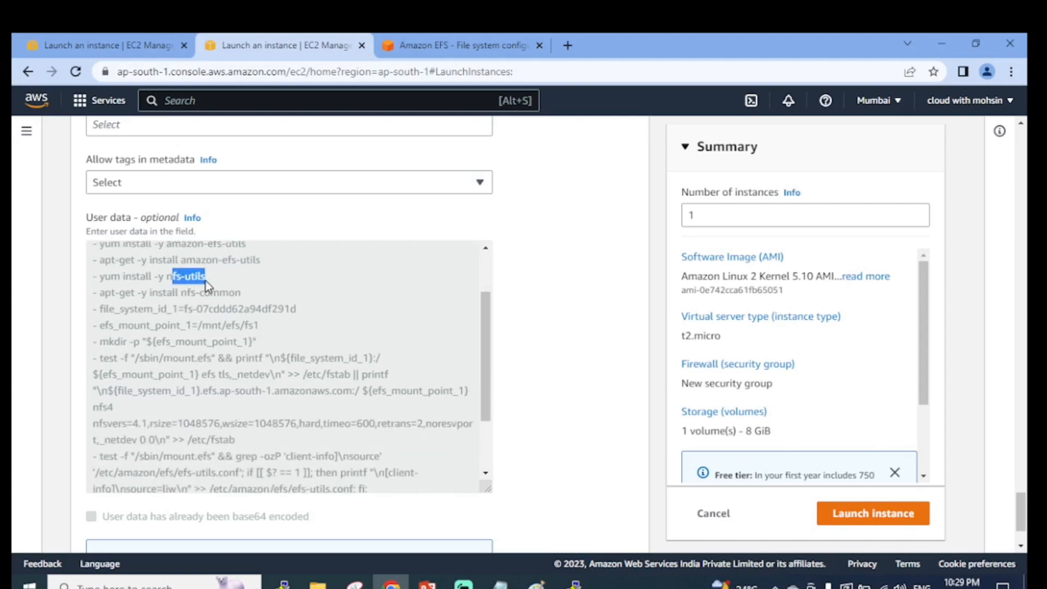
pyautogui.scroll(-2, 251, 302)
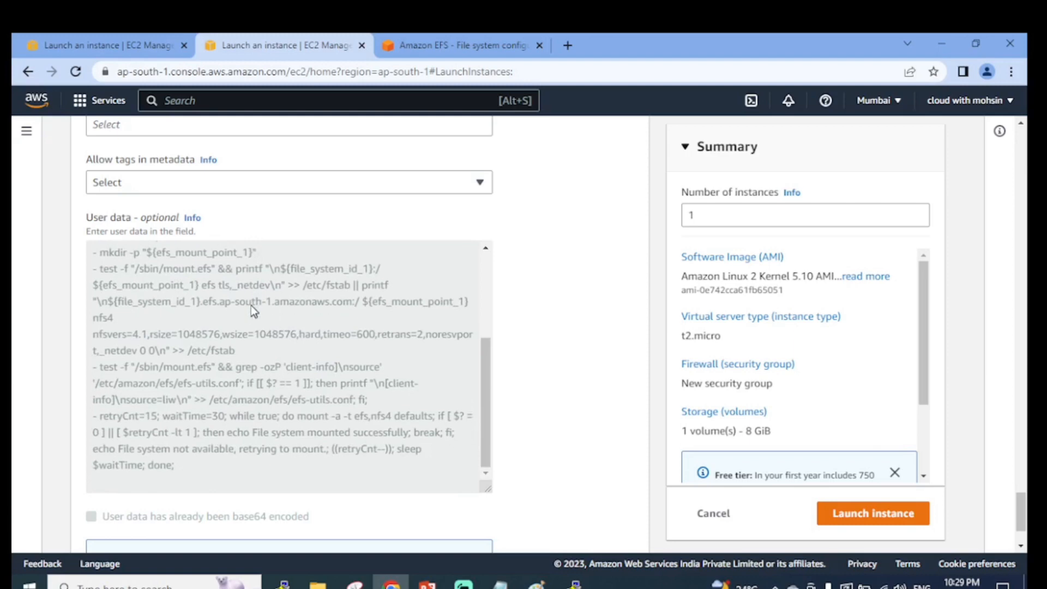
pyautogui.scroll(-2, 249, 306)
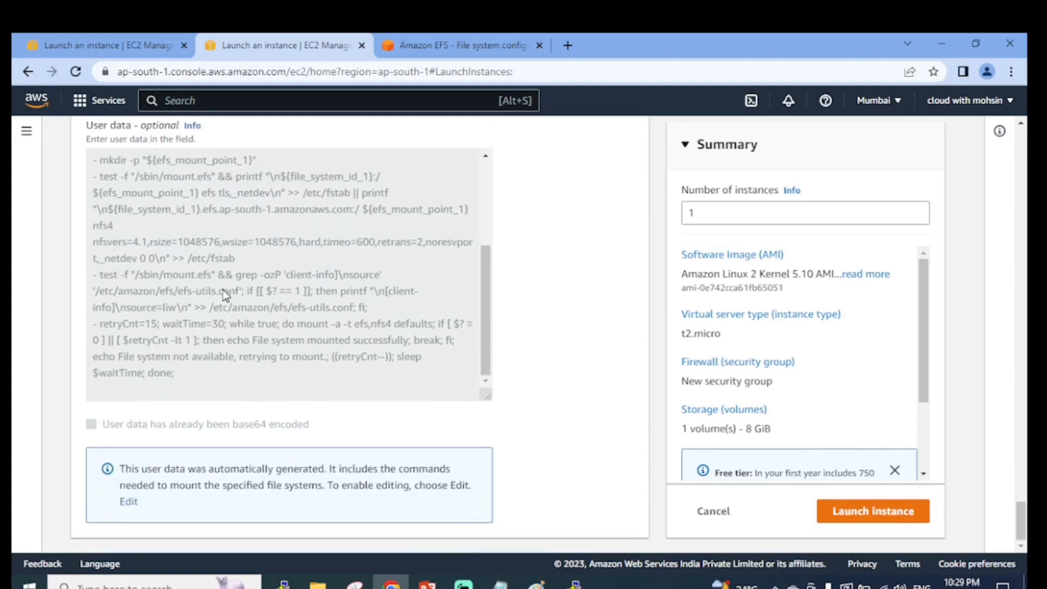
# Launch the 2ndec2 instance and open the EC2 instances list from the first instance's launch page
pyautogui.scroll(-2, 720, 398)
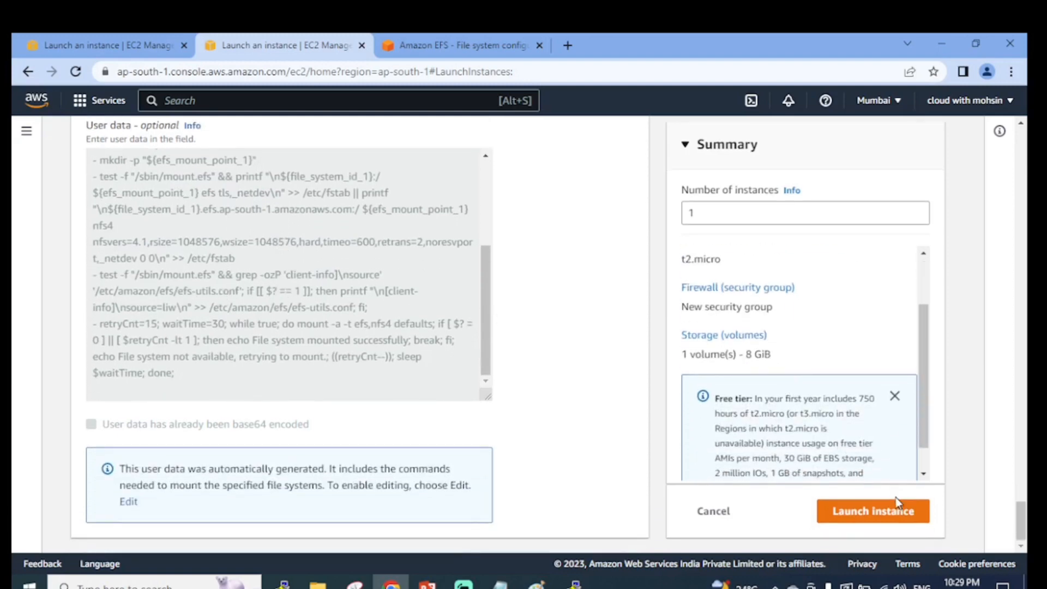
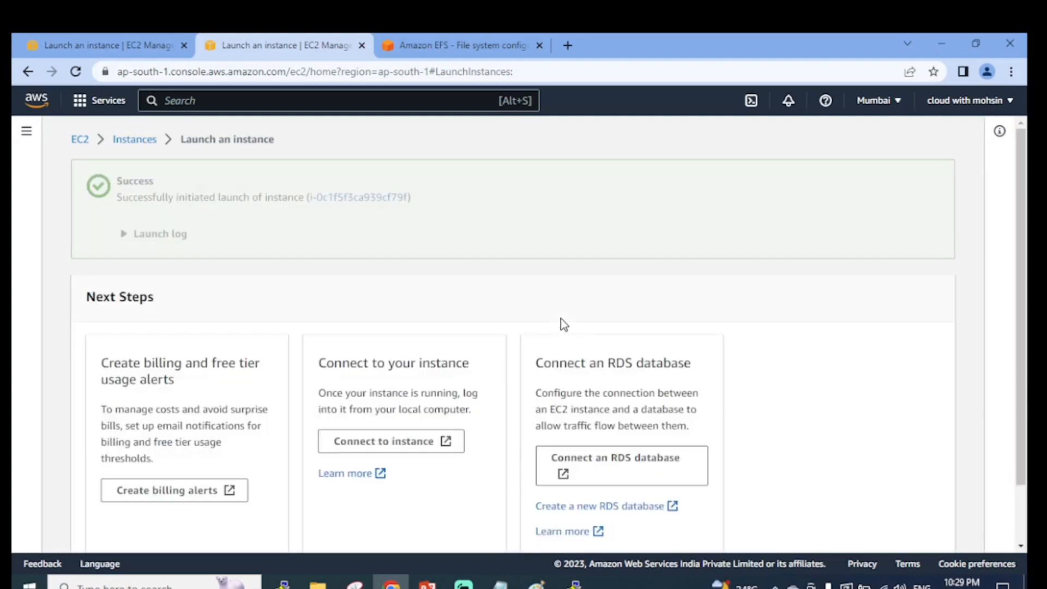
pyautogui.click(128, 54)
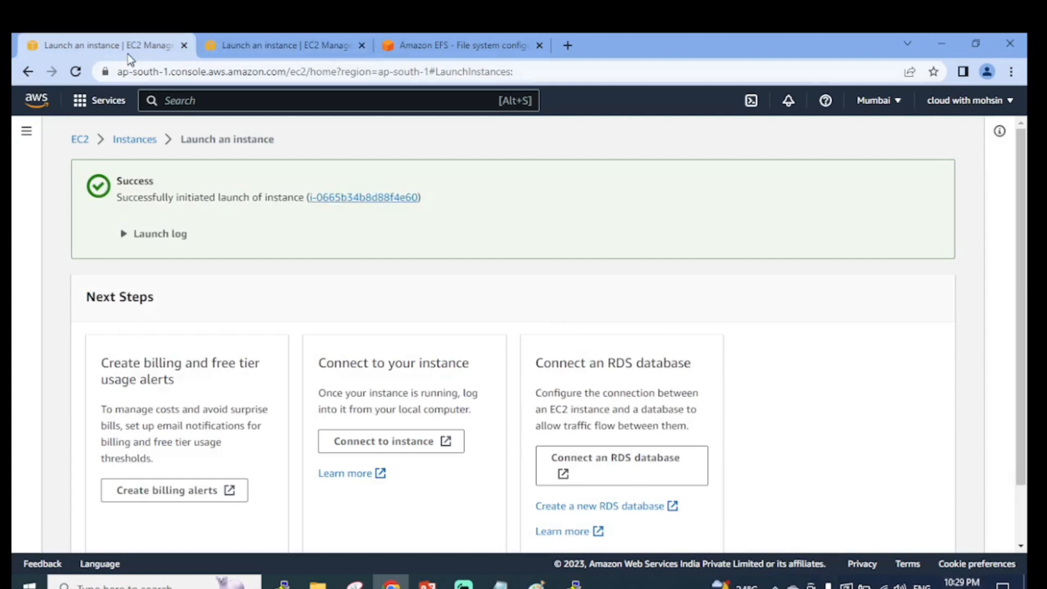
pyautogui.click(140, 139)
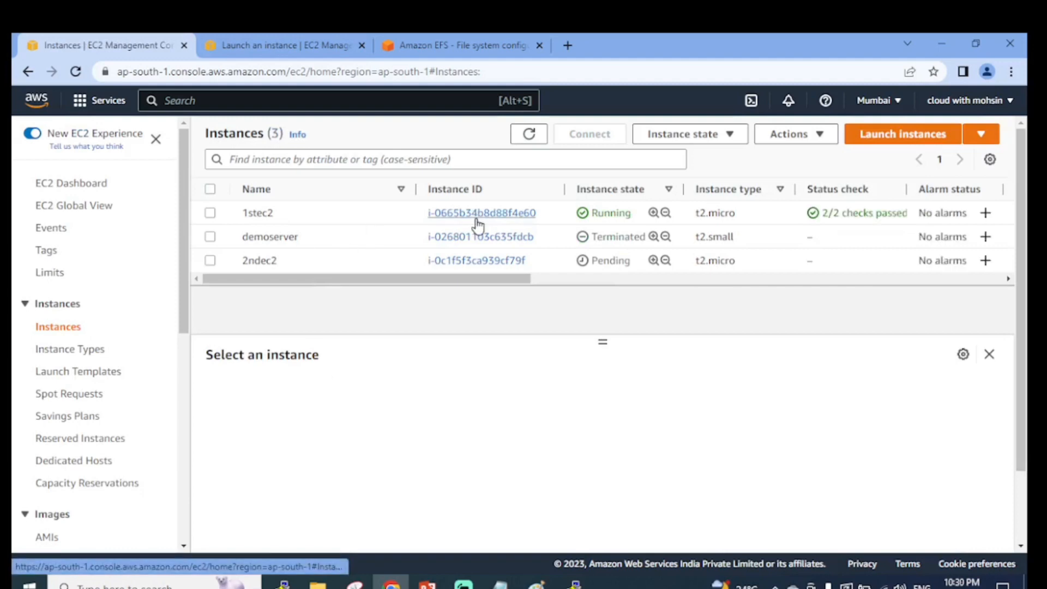
# Open the 1stec2 instance's details and show the security groups attached to it
pyautogui.click(477, 218)
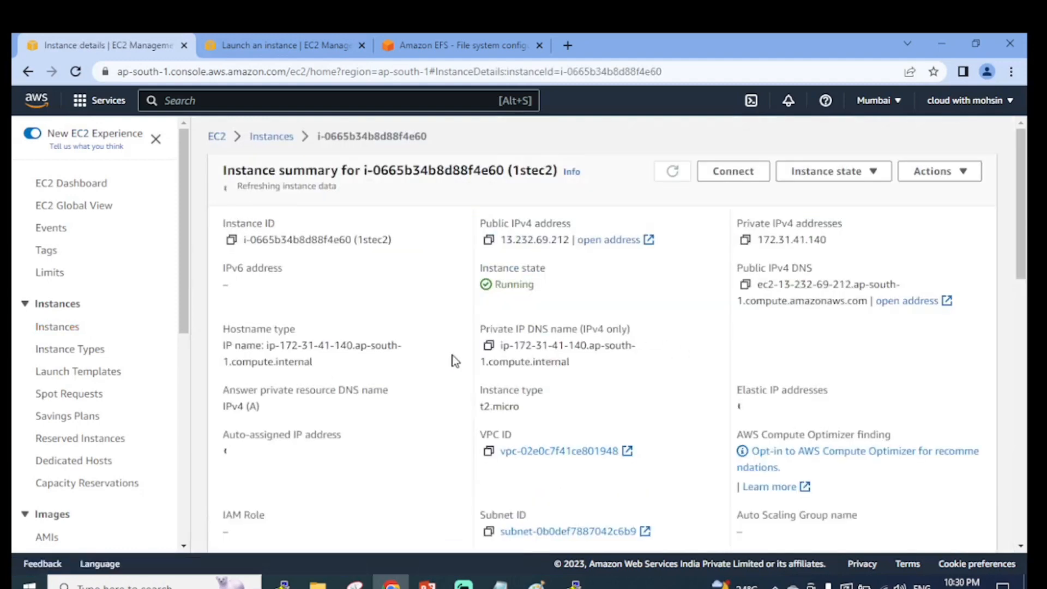
pyautogui.scroll(-4, 442, 371)
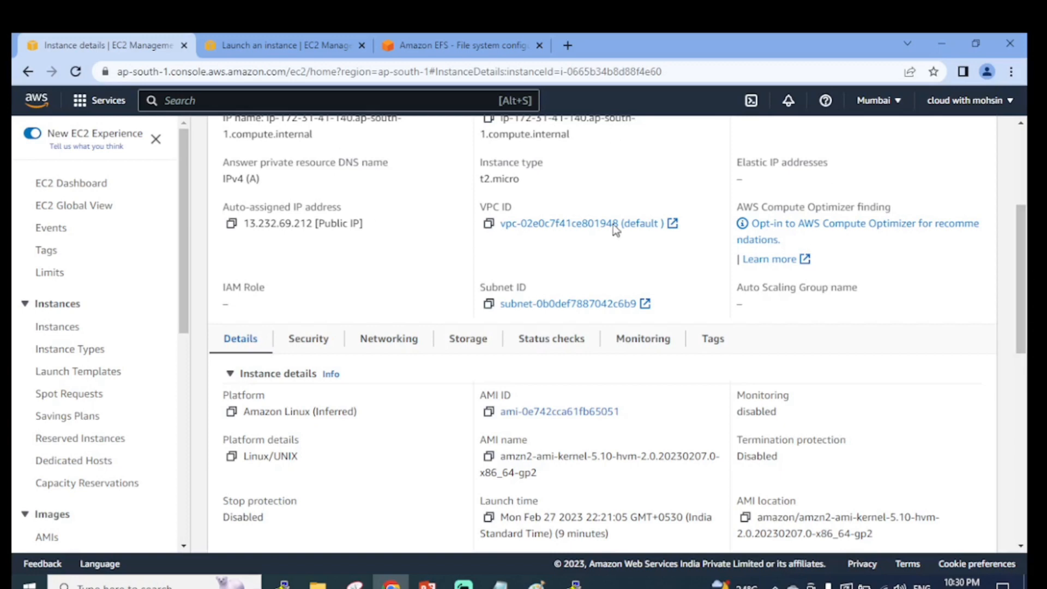
pyautogui.click(319, 339)
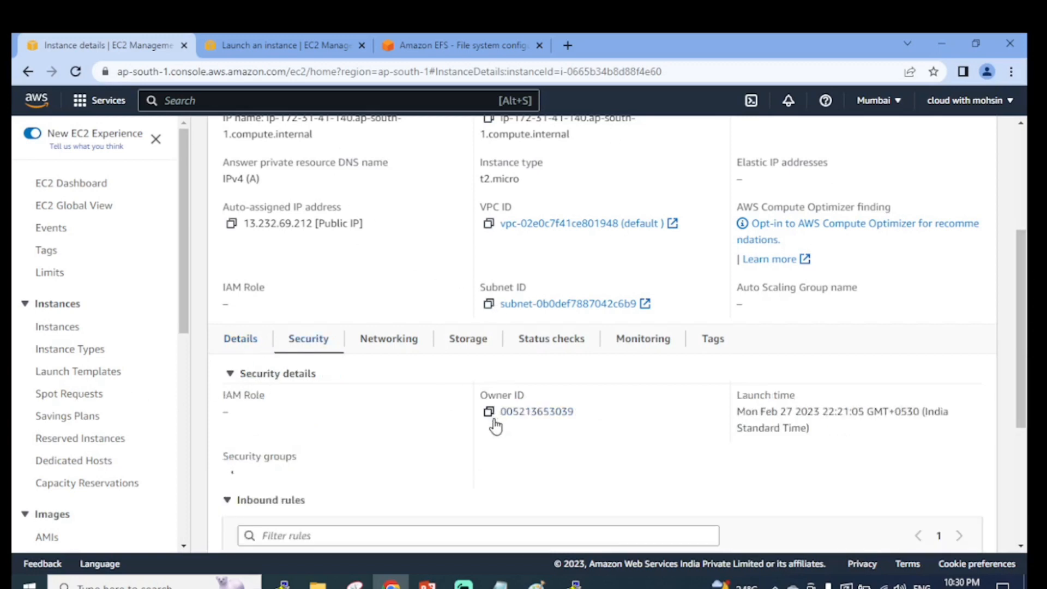
pyautogui.scroll(-3, 485, 461)
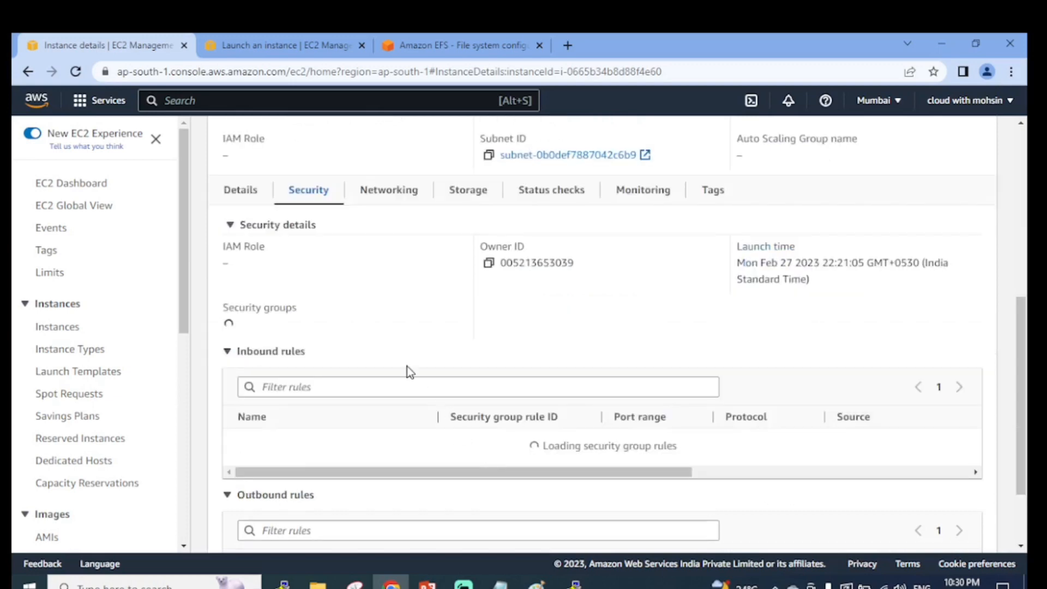
pyautogui.scroll(-1, 327, 316)
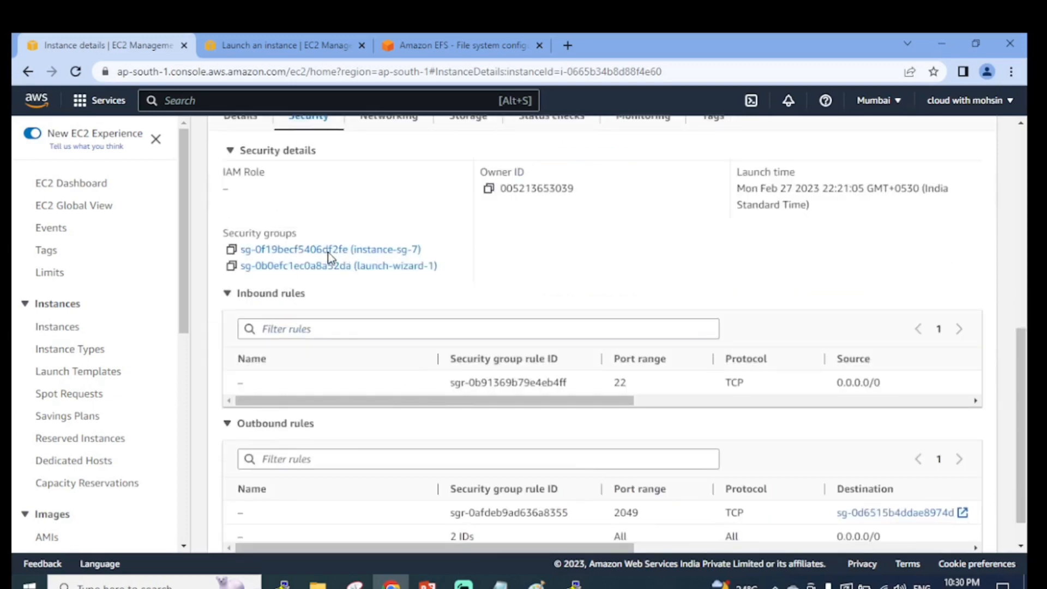
# Examine the inbound and outbound rules in the 1stec2 instance's security details
pyautogui.scroll(-1, 363, 298)
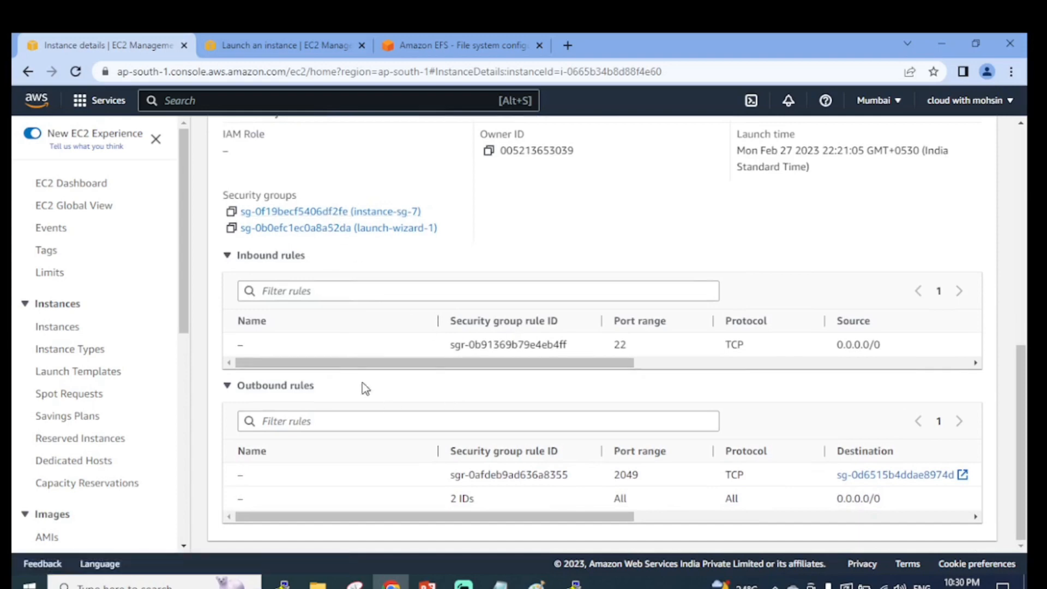
pyautogui.scroll(1, 342, 387)
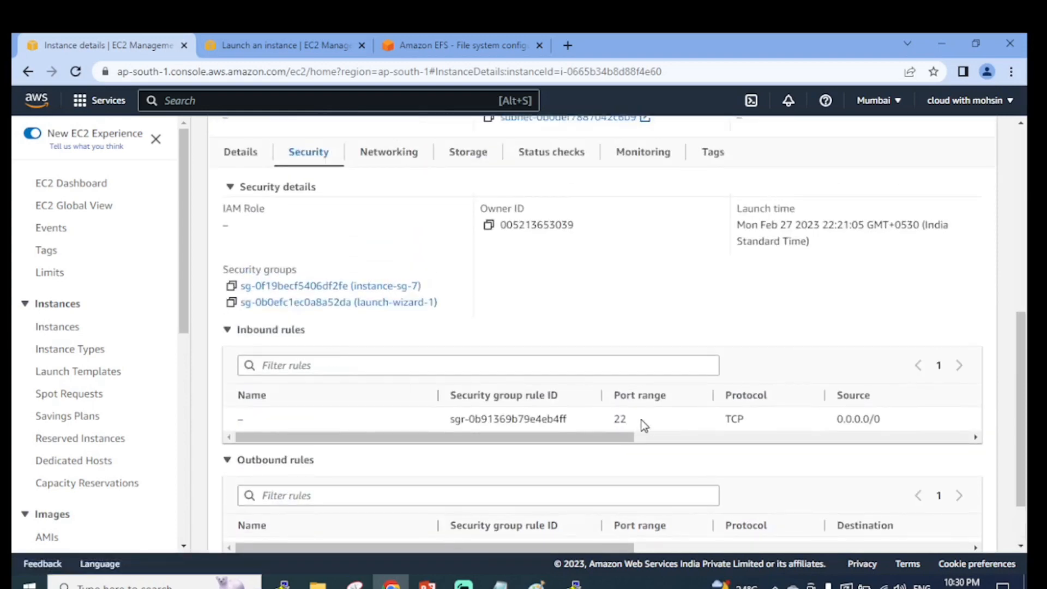
pyautogui.moveTo(578, 438); pyautogui.dragTo(455, 448)
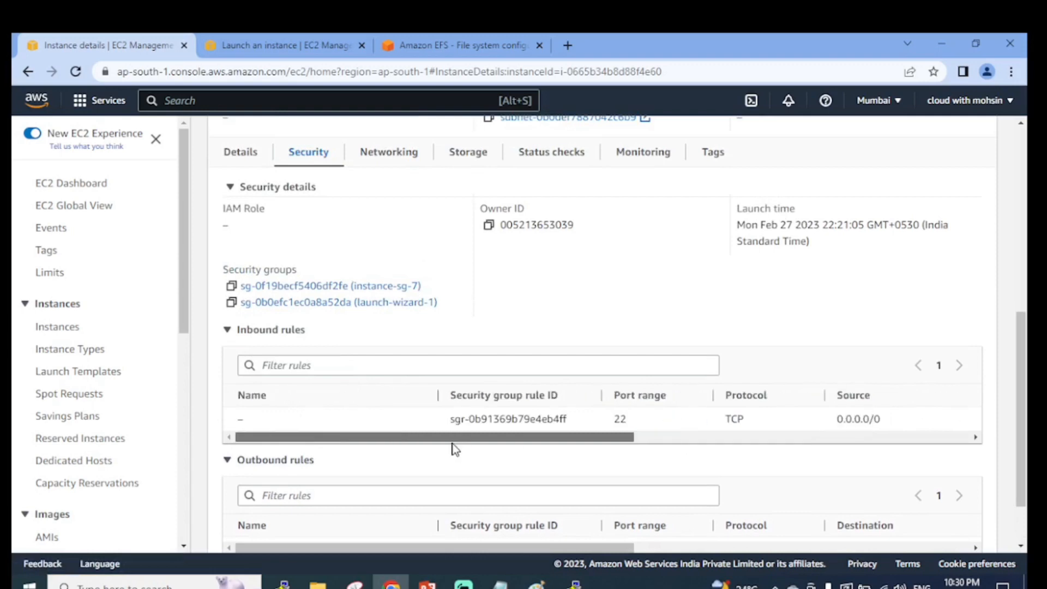
pyautogui.scroll(-1, 455, 448)
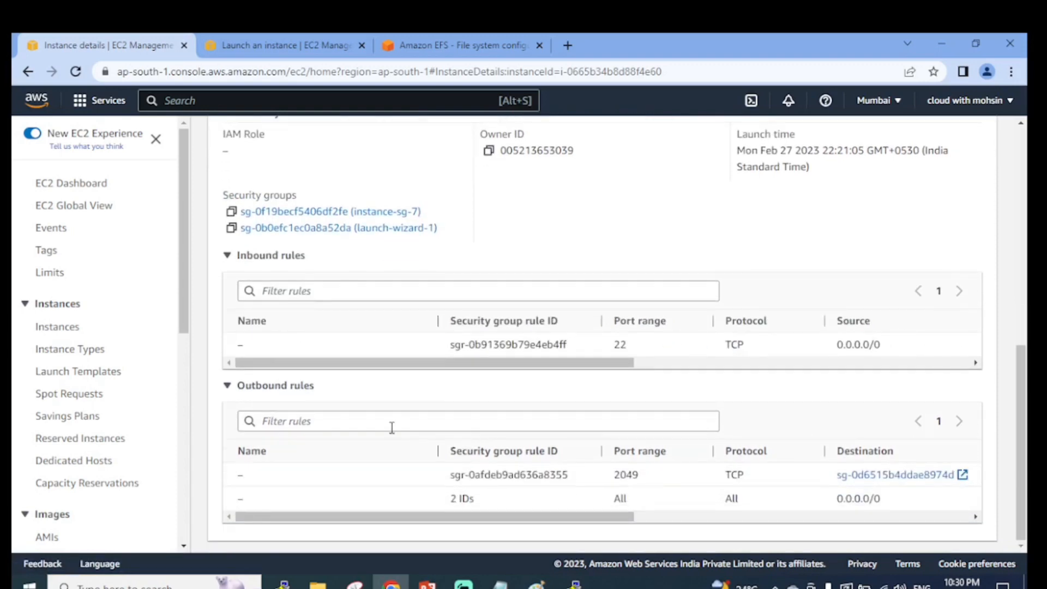
pyautogui.scroll(1, 391, 428)
pyautogui.scroll(-1, 390, 427)
pyautogui.moveTo(522, 515); pyautogui.dragTo(382, 518)
pyautogui.scroll(1, 434, 434)
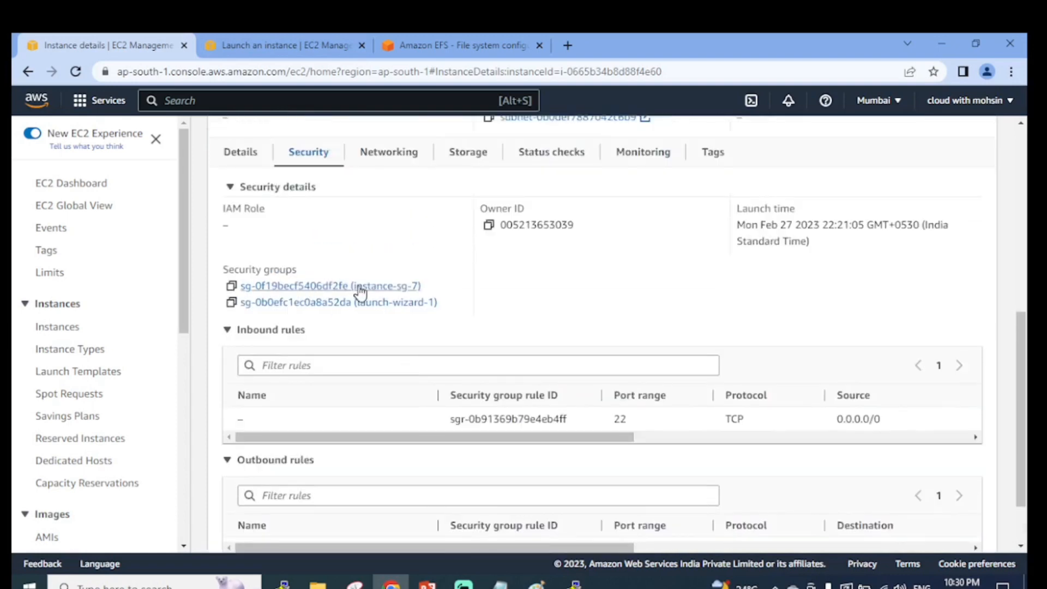
# Open the instance-sg-7 security group and review its details and inbound rules
pyautogui.click(320, 289)
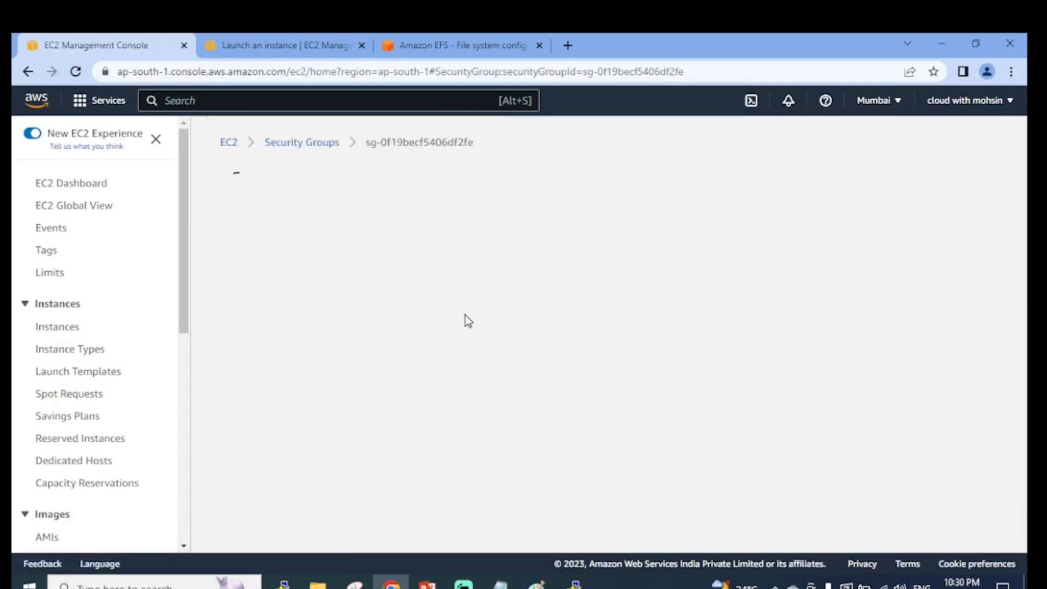
pyautogui.scroll(-2, 482, 360)
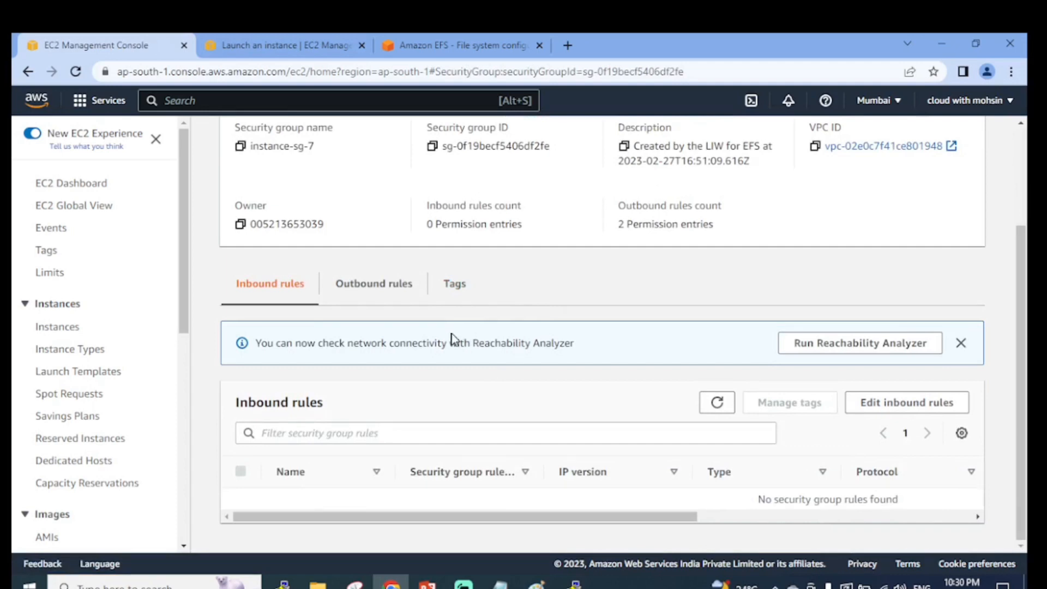
pyautogui.scroll(2, 452, 339)
pyautogui.scroll(-2, 472, 354)
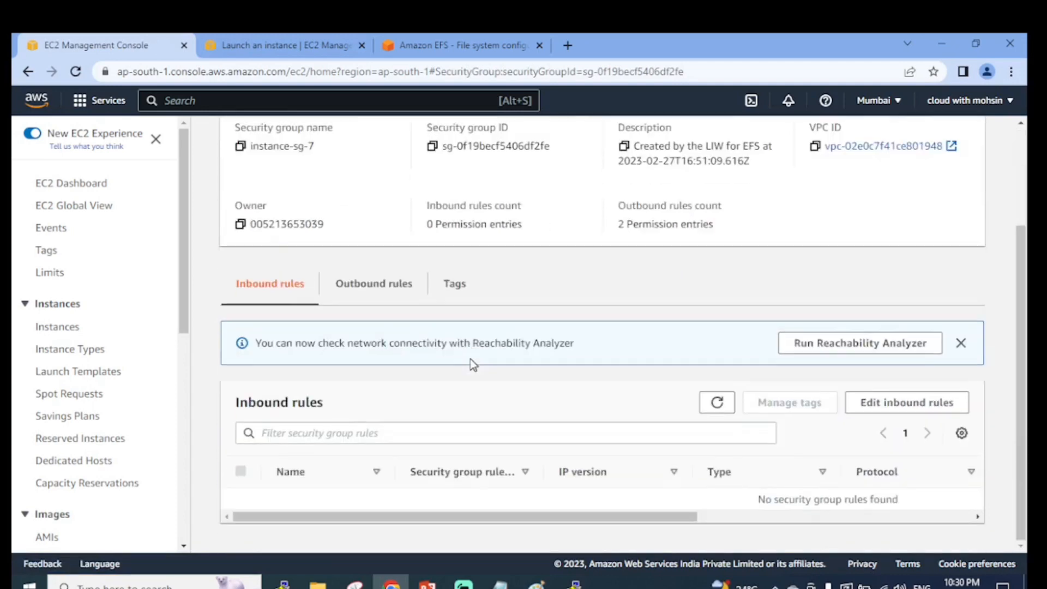
# Show the outbound rules of instance-sg-7 and examine the NFS rule's type, protocol, port range and destination
pyautogui.click(377, 296)
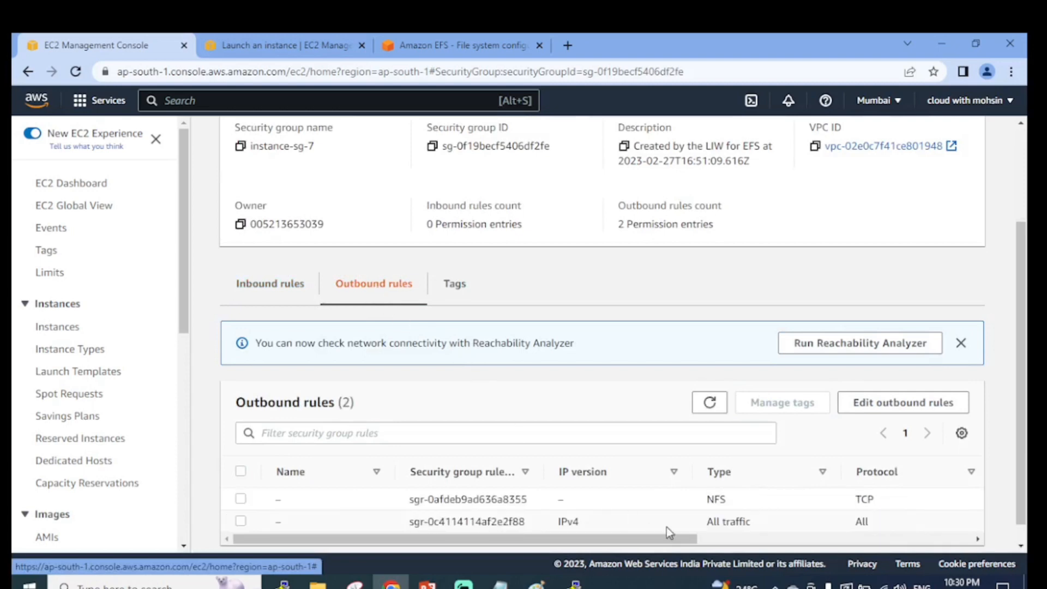
pyautogui.scroll(-1, 617, 529)
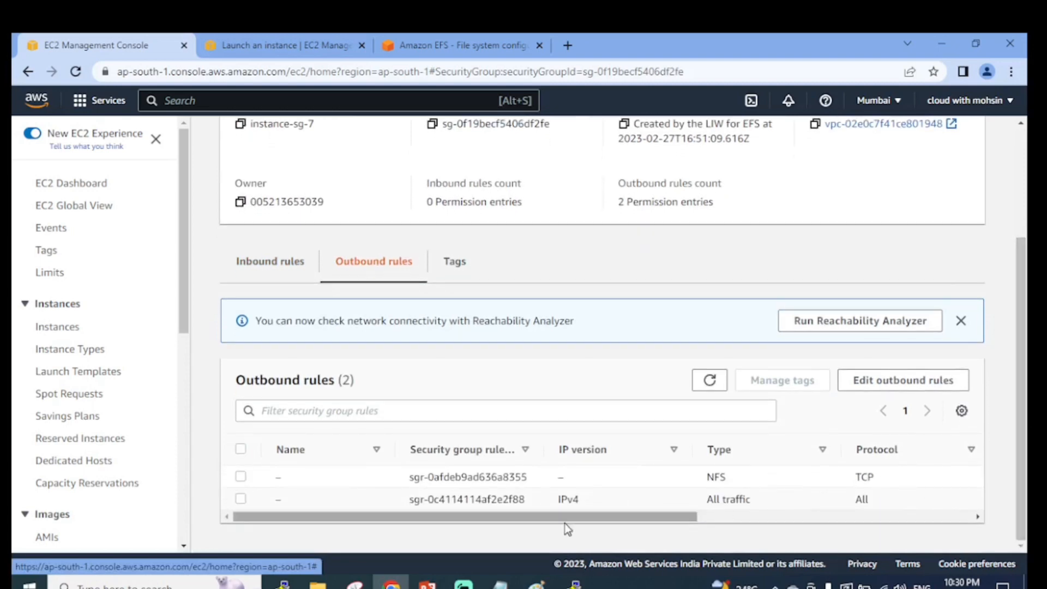
pyautogui.moveTo(571, 517); pyautogui.dragTo(736, 521)
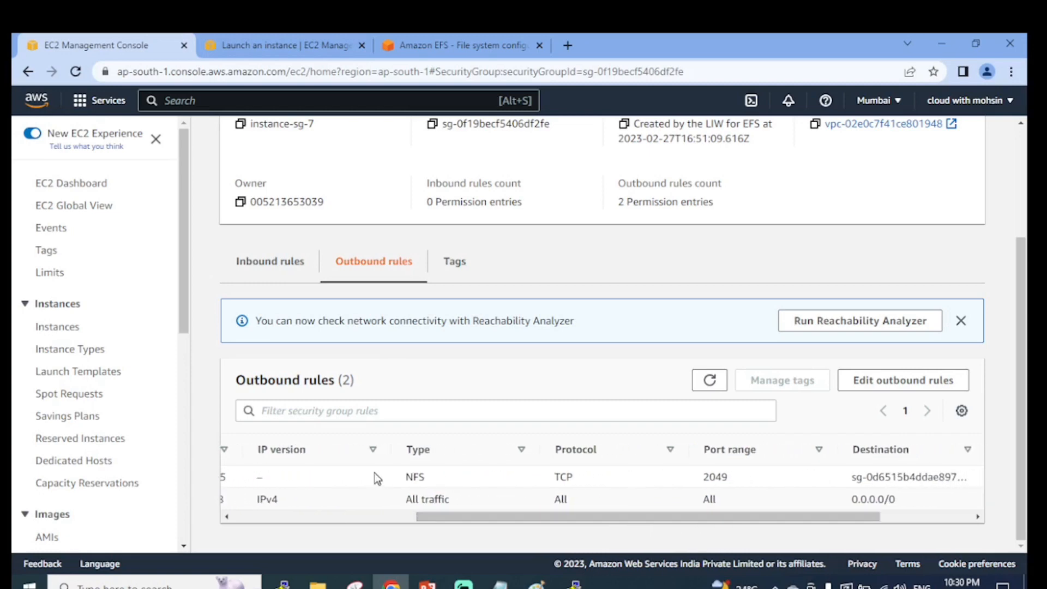
pyautogui.moveTo(374, 473); pyautogui.dragTo(653, 483)
pyautogui.moveTo(719, 477); pyautogui.dragTo(729, 481)
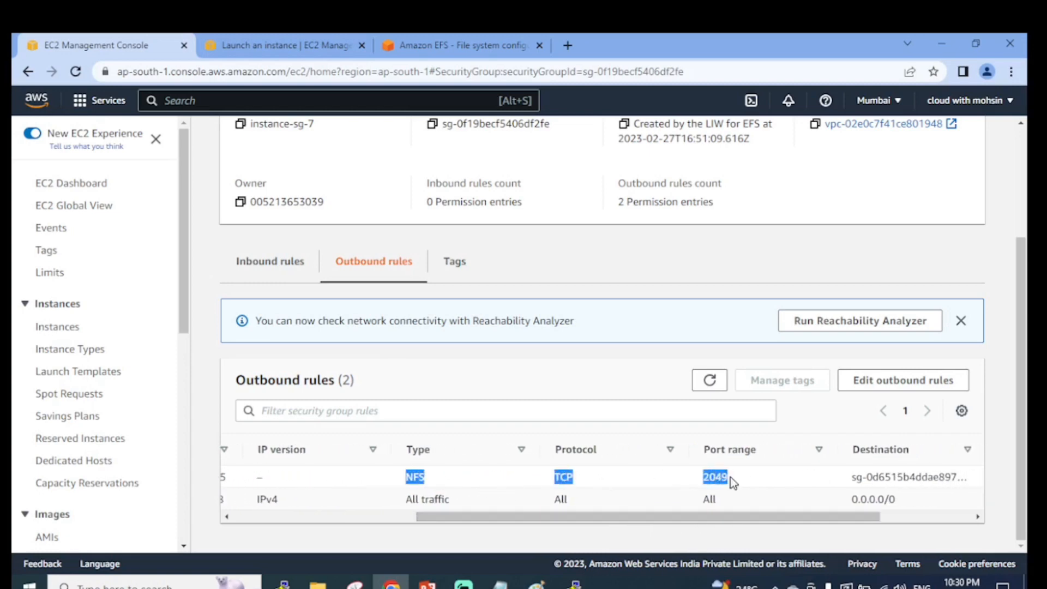
pyautogui.moveTo(709, 519); pyautogui.dragTo(813, 526)
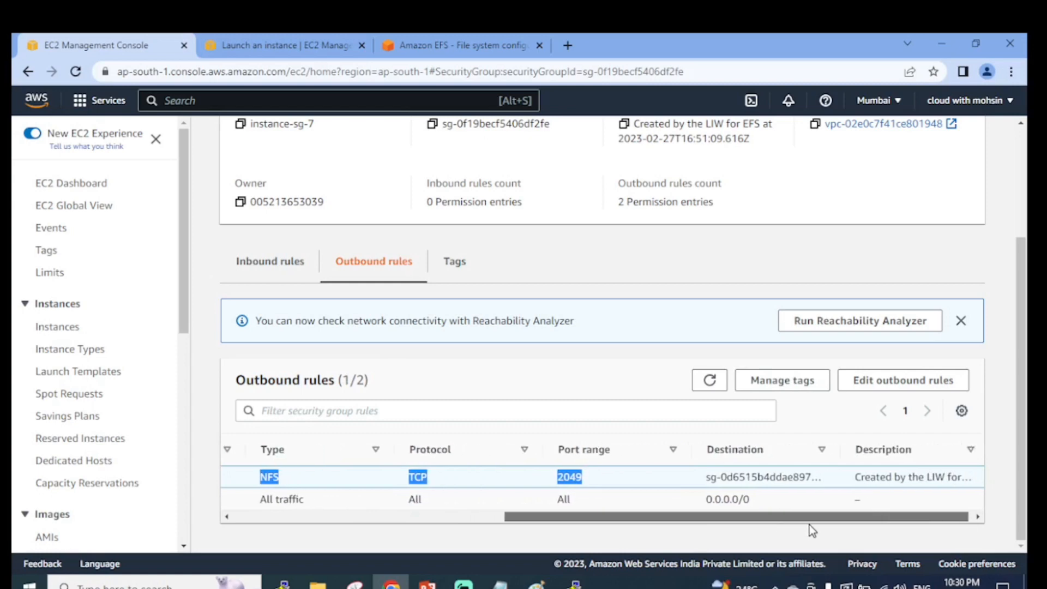
pyautogui.moveTo(693, 478); pyautogui.dragTo(807, 478)
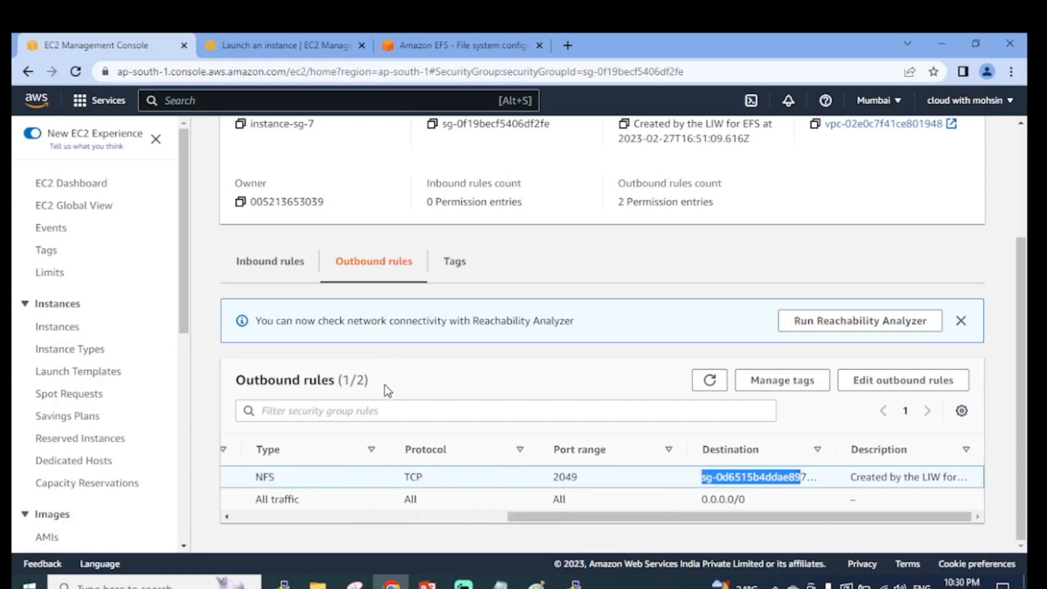
# Recheck the NFS outbound rule's ID and remaining columns, and return to the instance-sg-7 summary
pyautogui.scroll(3, 388, 371)
pyautogui.scroll(-3, 436, 385)
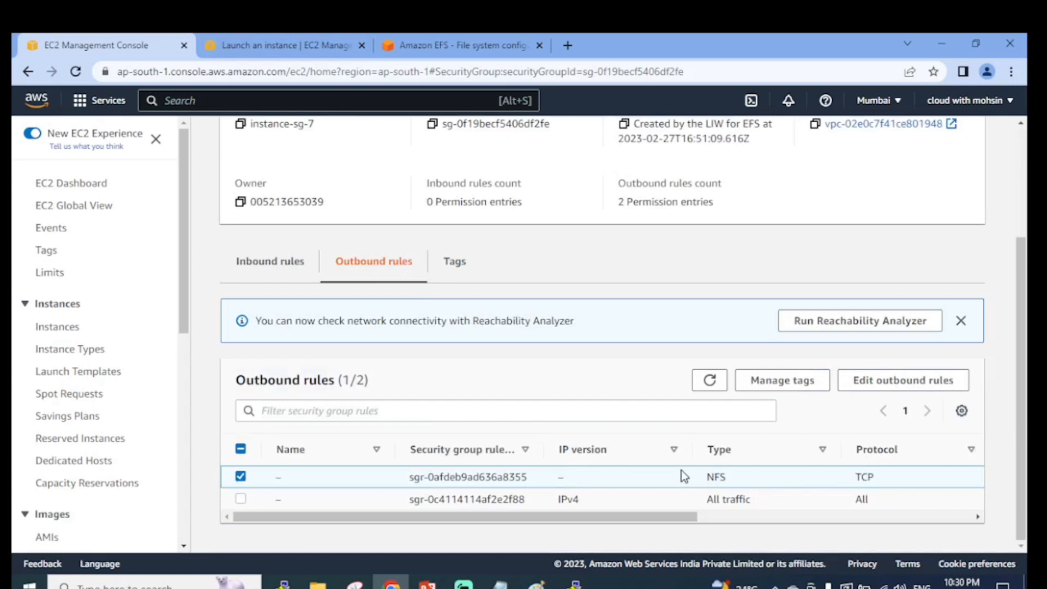
pyautogui.moveTo(408, 478); pyautogui.dragTo(538, 478)
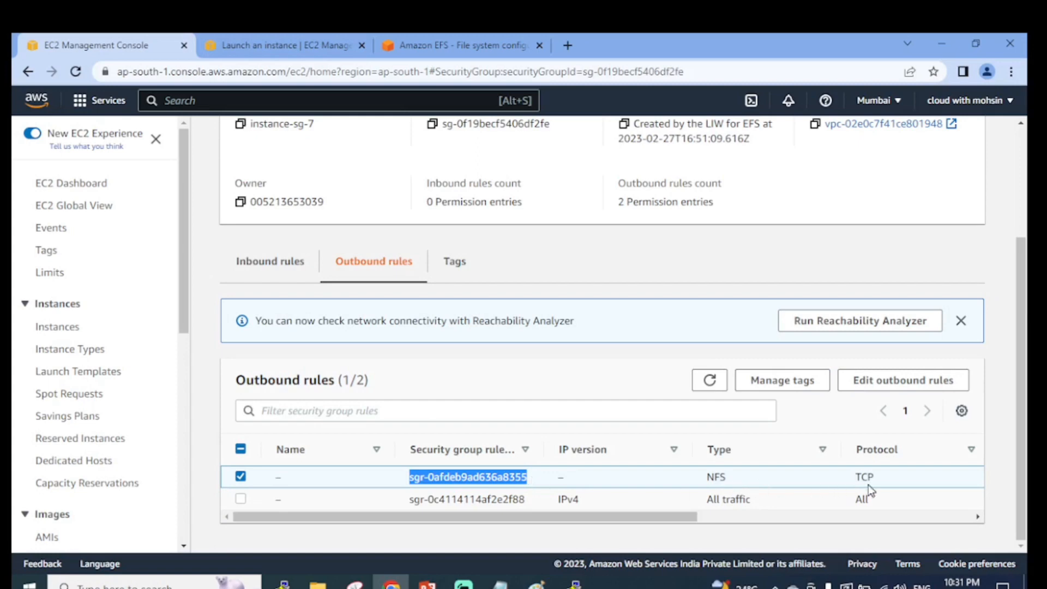
pyautogui.moveTo(665, 521); pyautogui.dragTo(932, 523)
pyautogui.moveTo(294, 519); pyautogui.dragTo(213, 515)
pyautogui.scroll(3, 323, 452)
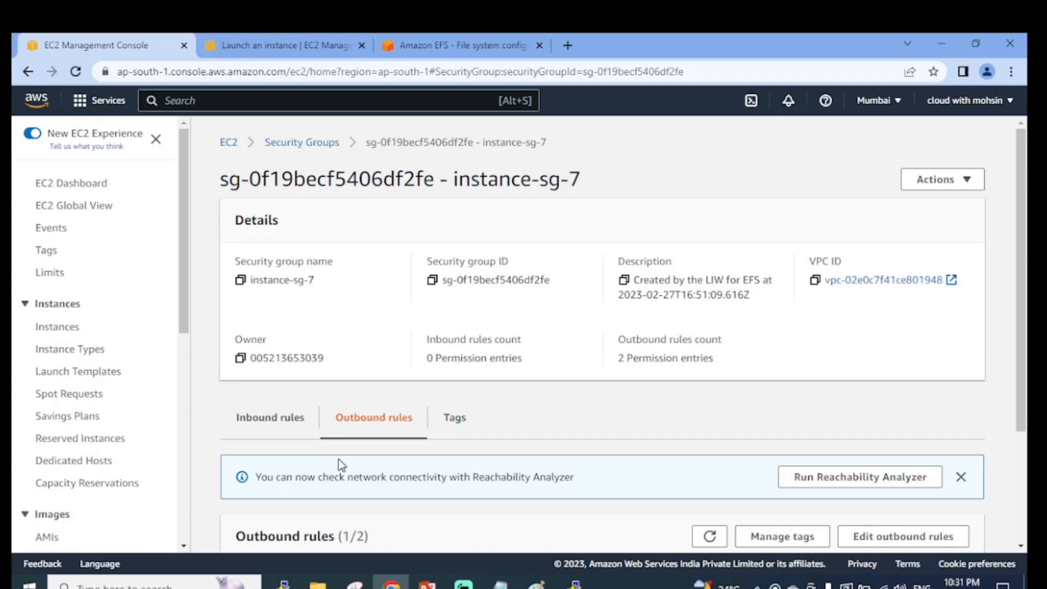
# Open the newly launched 2ndec2 instance from its launch success page and close that launch page
pyautogui.click(280, 44)
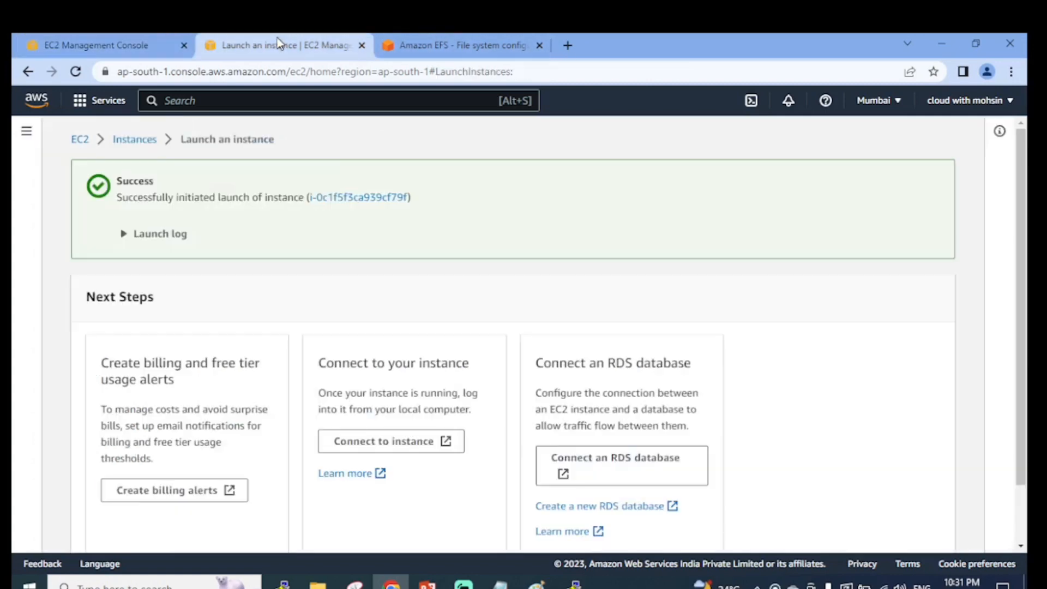
pyautogui.click(388, 197)
pyautogui.click(349, 41)
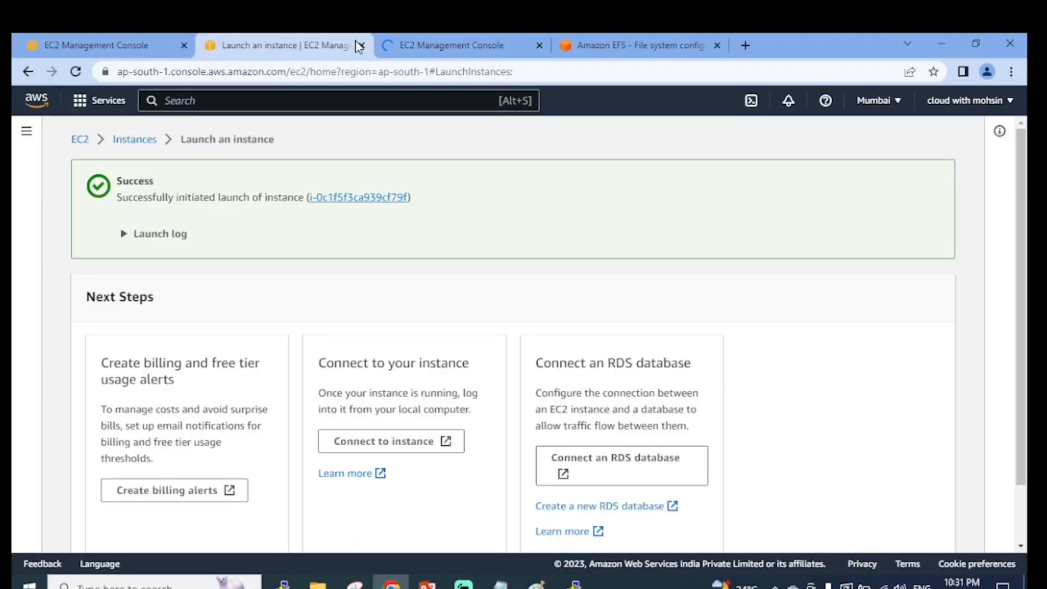
pyautogui.click(361, 46)
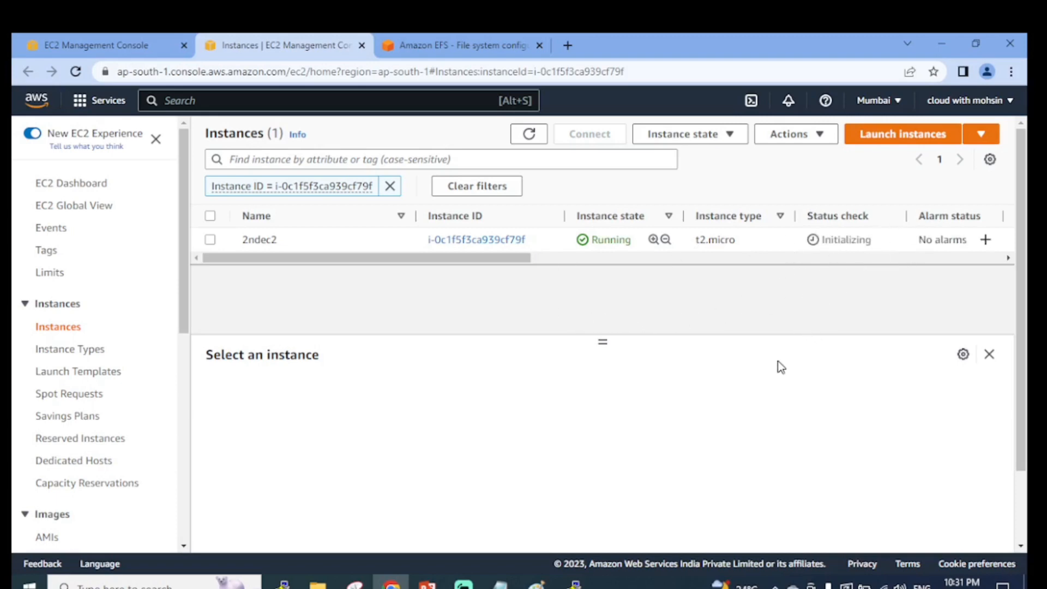
# Refresh the instance list for 2ndec2 and look over the instance-sg-7 security group page again
pyautogui.click(529, 134)
pyautogui.click(496, 40)
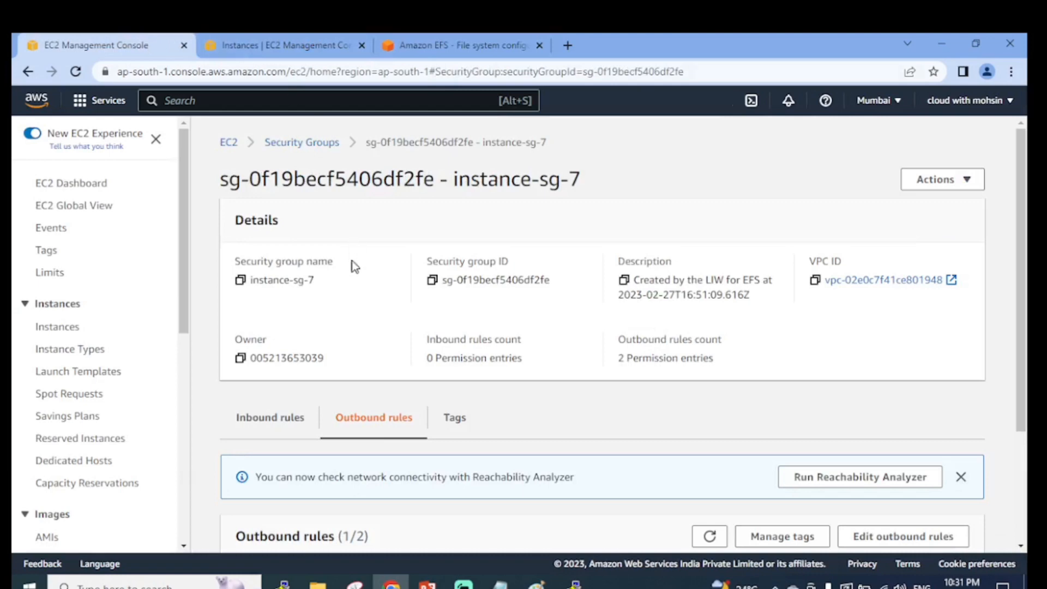
pyautogui.scroll(-4, 384, 340)
pyautogui.scroll(4, 384, 341)
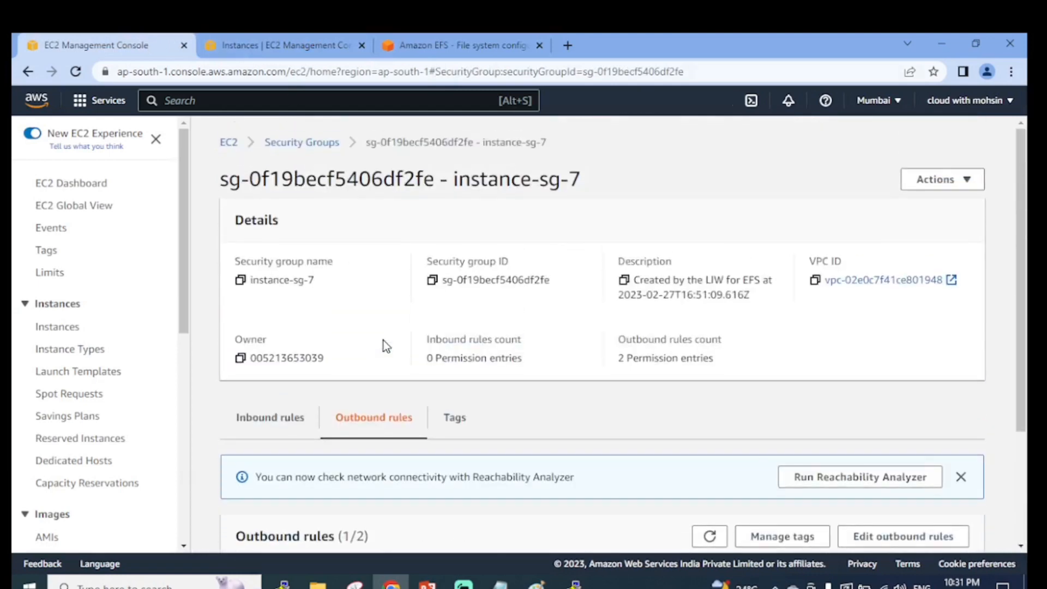
# Return to the list filtered to 2ndec2 and refresh it repeatedly to check the instance's status check
pyautogui.click(309, 44)
pyautogui.click(518, 139)
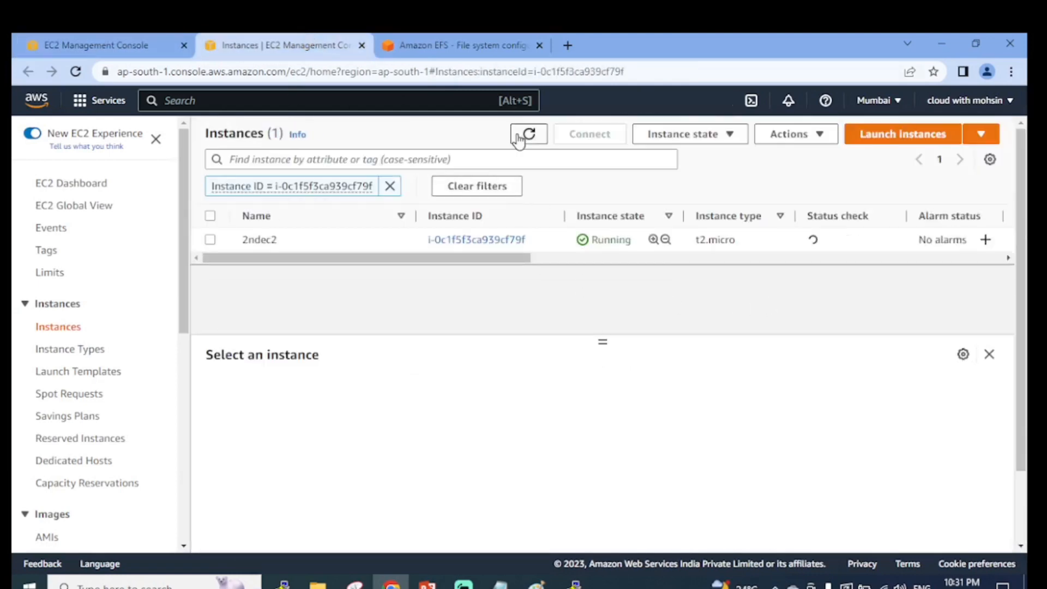
pyautogui.click(521, 140)
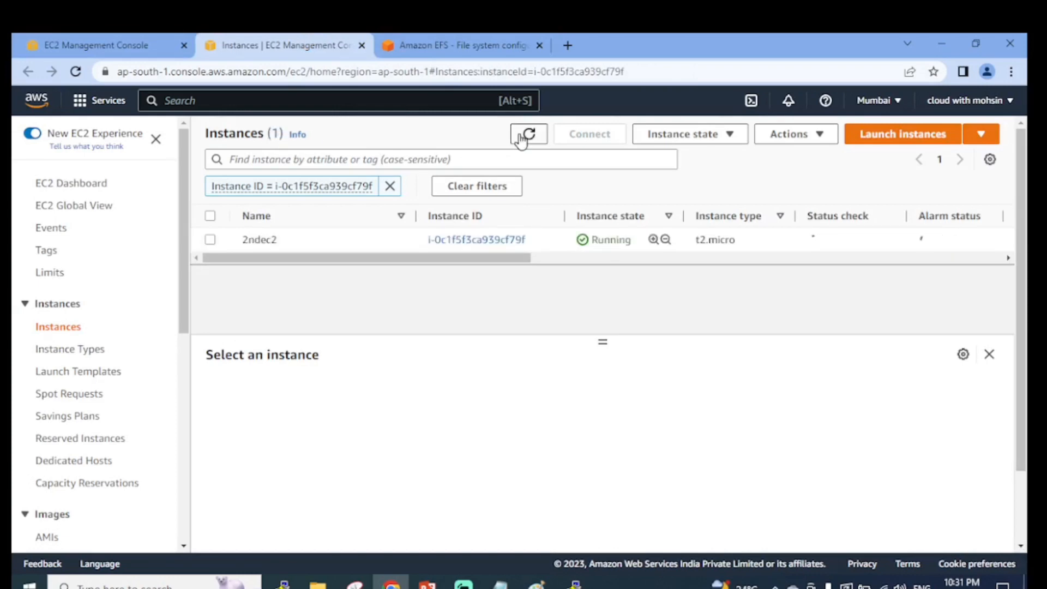
pyautogui.click(523, 139)
pyautogui.click(527, 140)
pyautogui.click(527, 139)
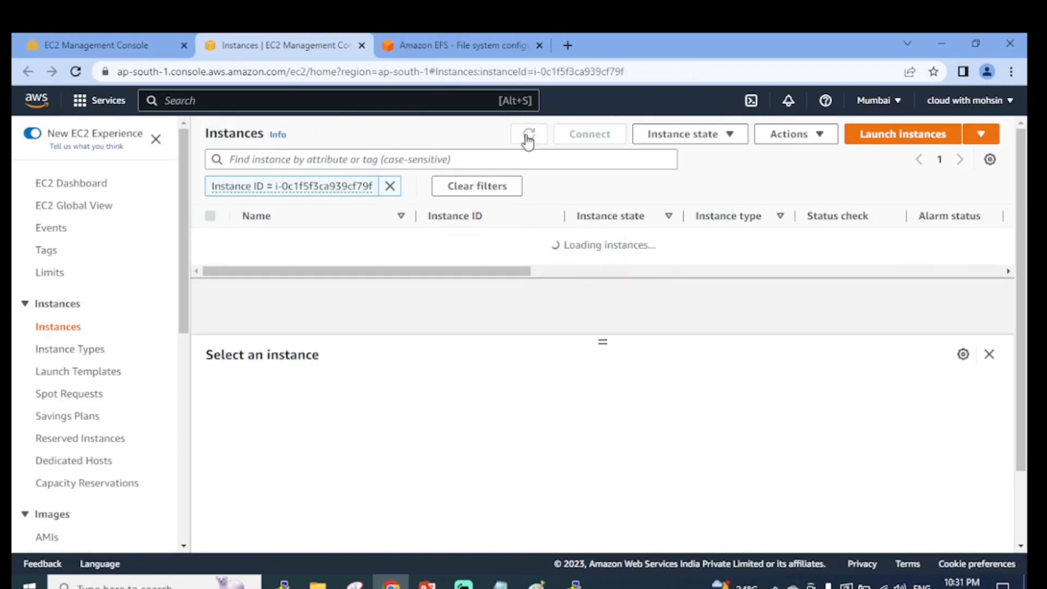
pyautogui.click(528, 140)
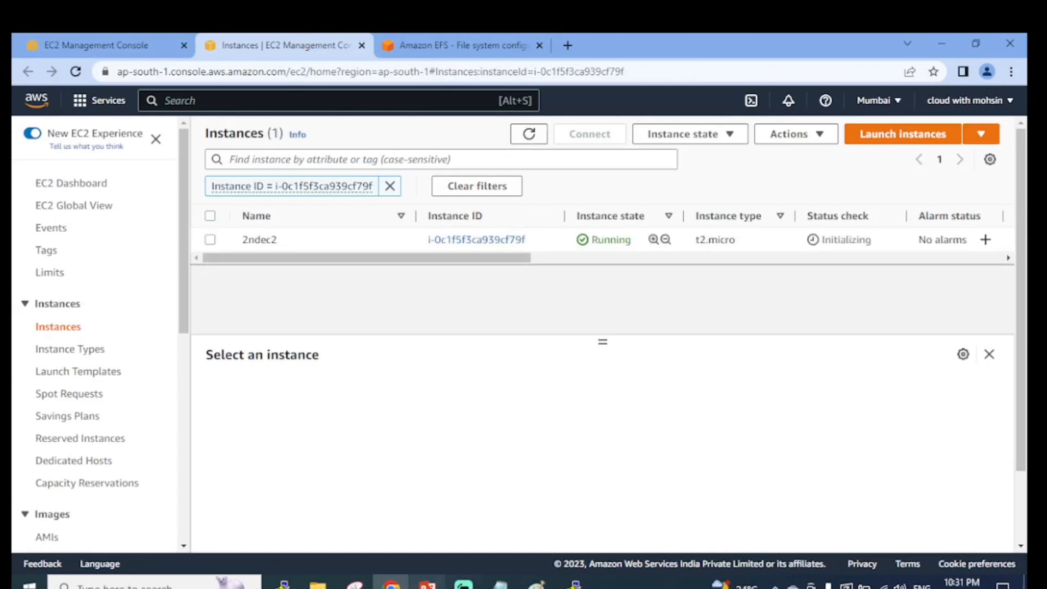
# Switch to the AWS Elastic File System (EFS) presentation in PowerPoint and select slide 6 on the steps to configure EFS
pyautogui.click(427, 585)
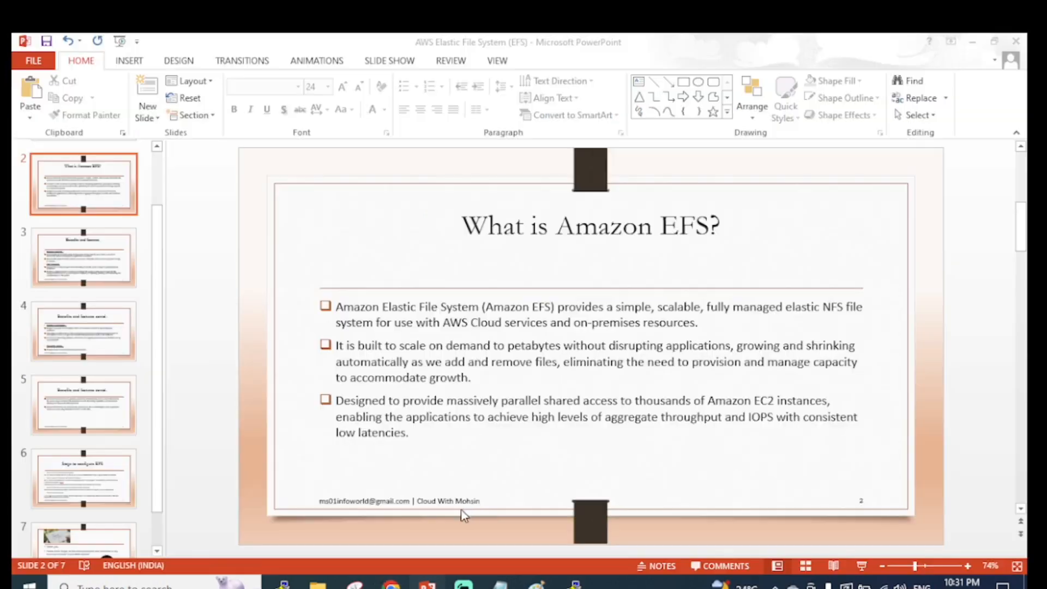
pyautogui.press('Down')
pyautogui.press('Up')
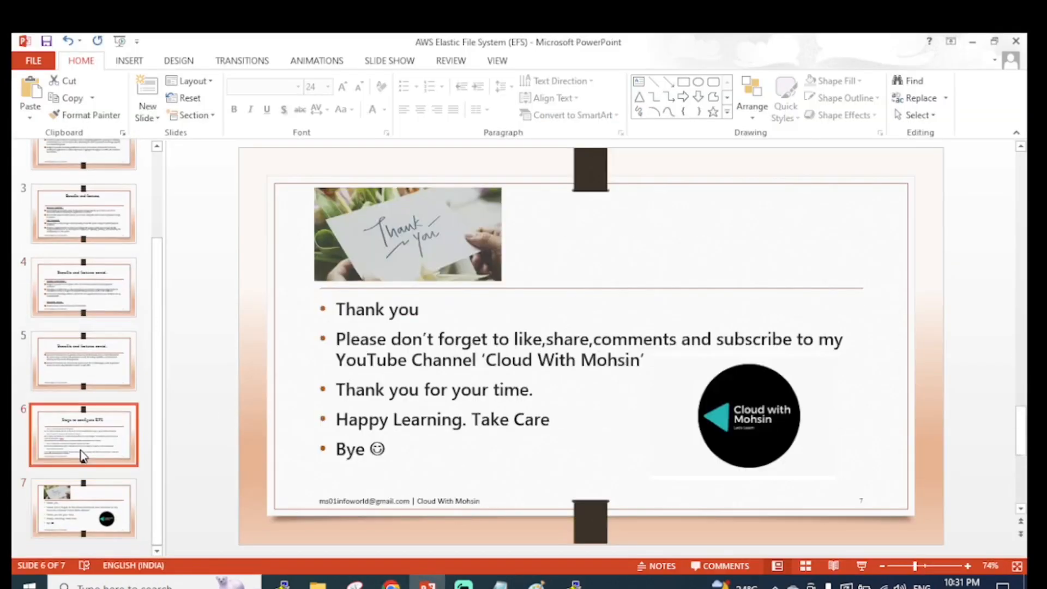
pyautogui.press('Down')
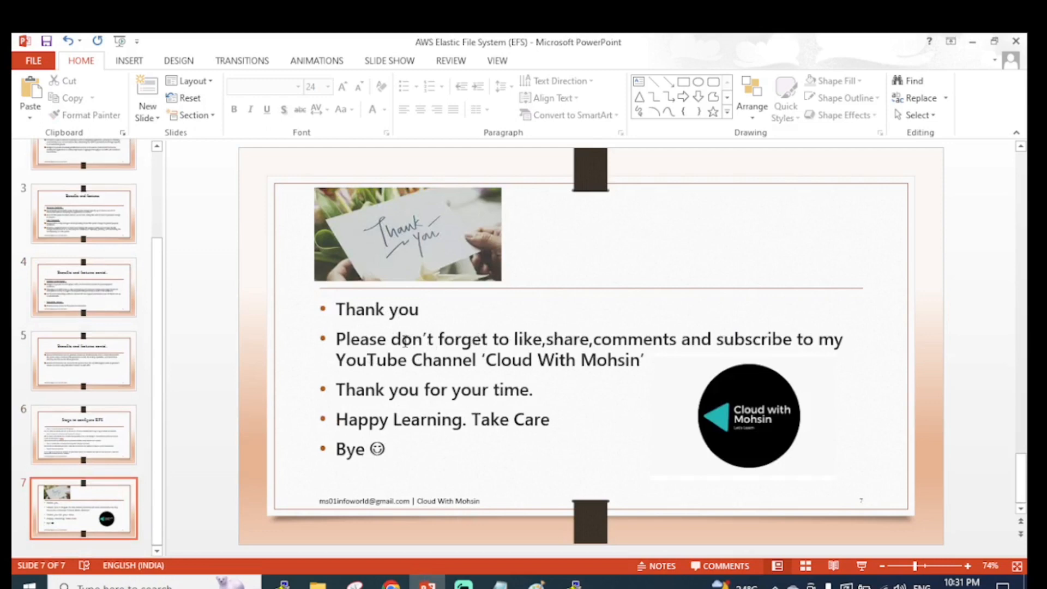
pyautogui.press('Up')
pyautogui.press('Up')
pyautogui.click(79, 458)
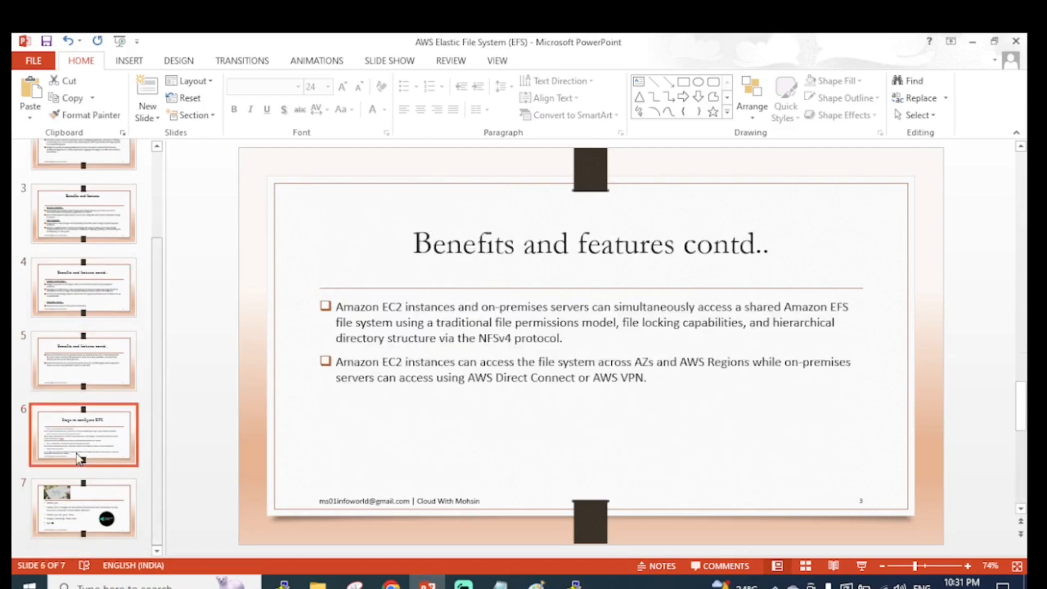
# Review steps 2, 3 and 4 on the Steps to configure EFS slide, highlighting their text, and return to the browser
pyautogui.moveTo(370, 342); pyautogui.dragTo(565, 341)
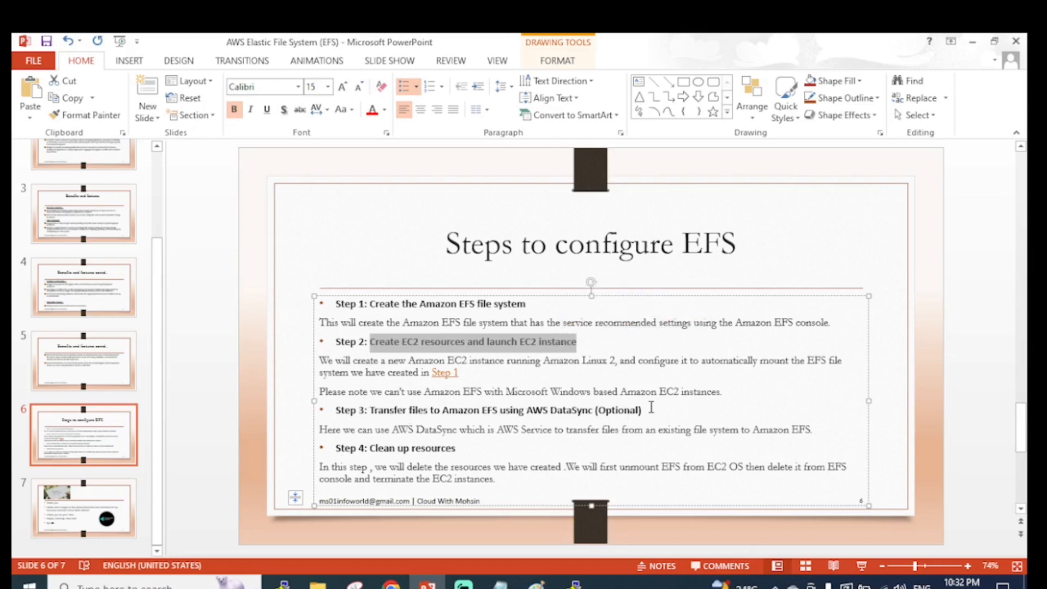
pyautogui.moveTo(651, 406); pyautogui.dragTo(322, 420)
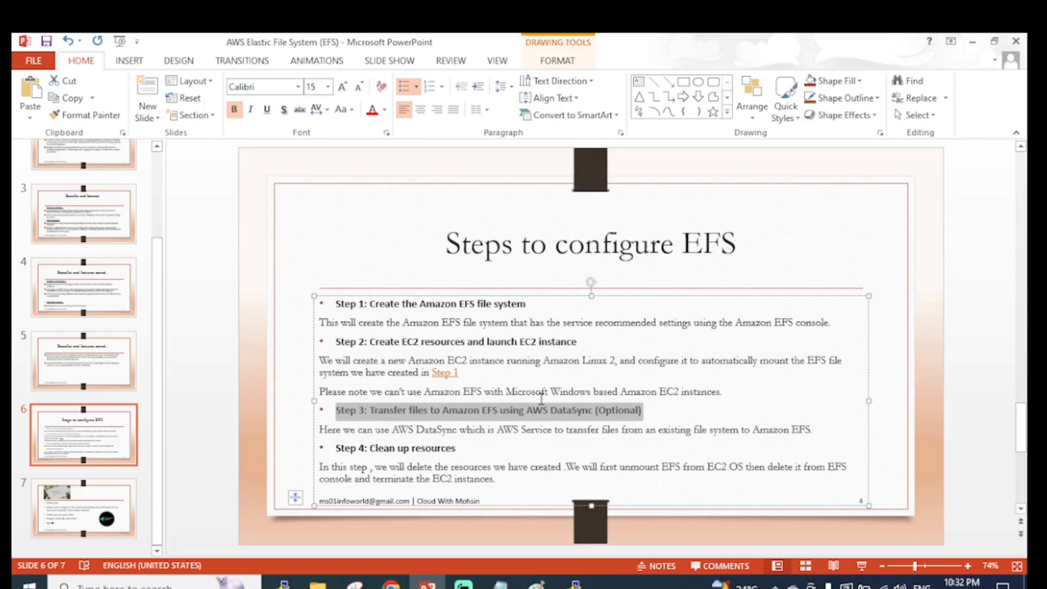
pyautogui.click(954, 266)
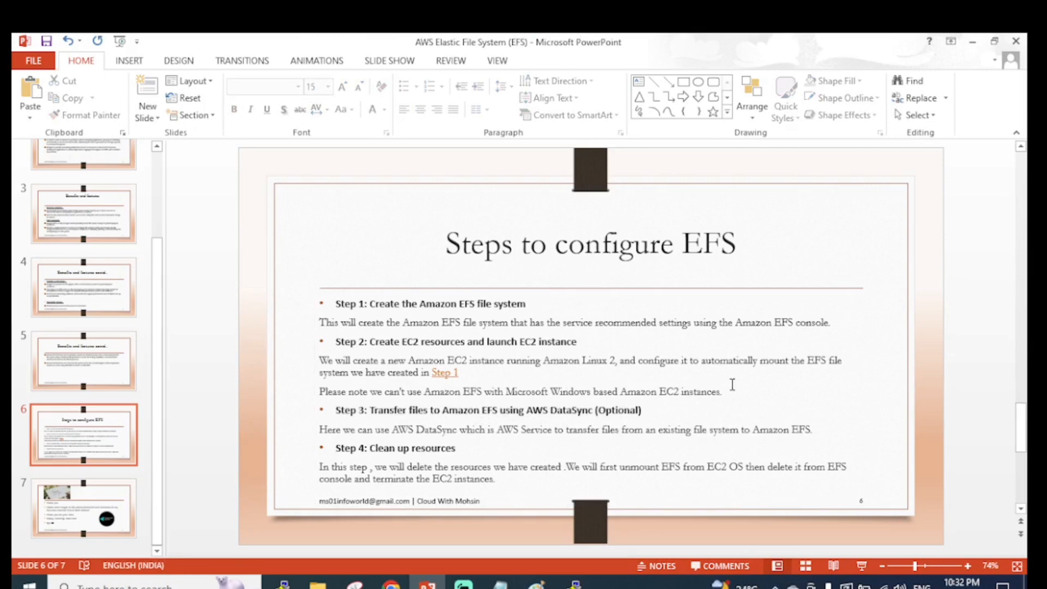
pyautogui.moveTo(741, 393)
pyautogui.mouseDown()
pyautogui.moveTo(173, 397)
pyautogui.moveTo(130, 367)
pyautogui.mouseUp()
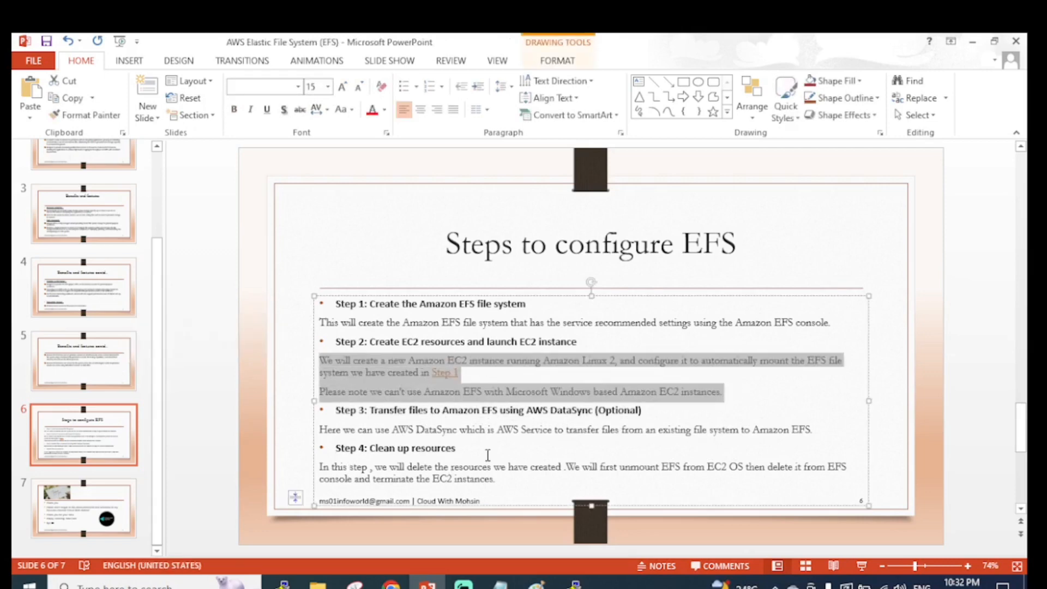
pyautogui.moveTo(487, 448); pyautogui.dragTo(335, 448)
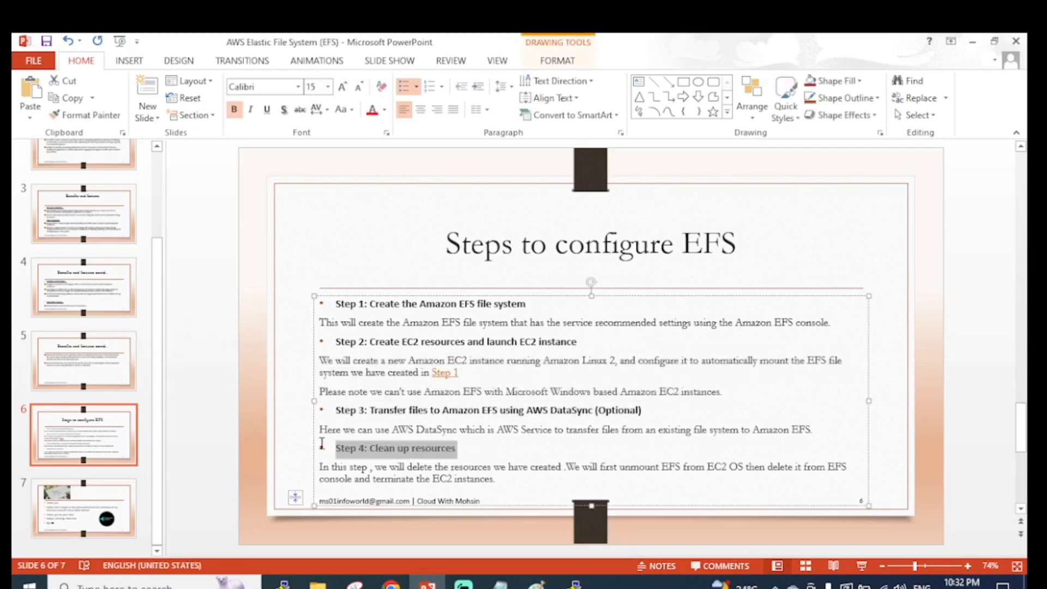
pyautogui.click(972, 41)
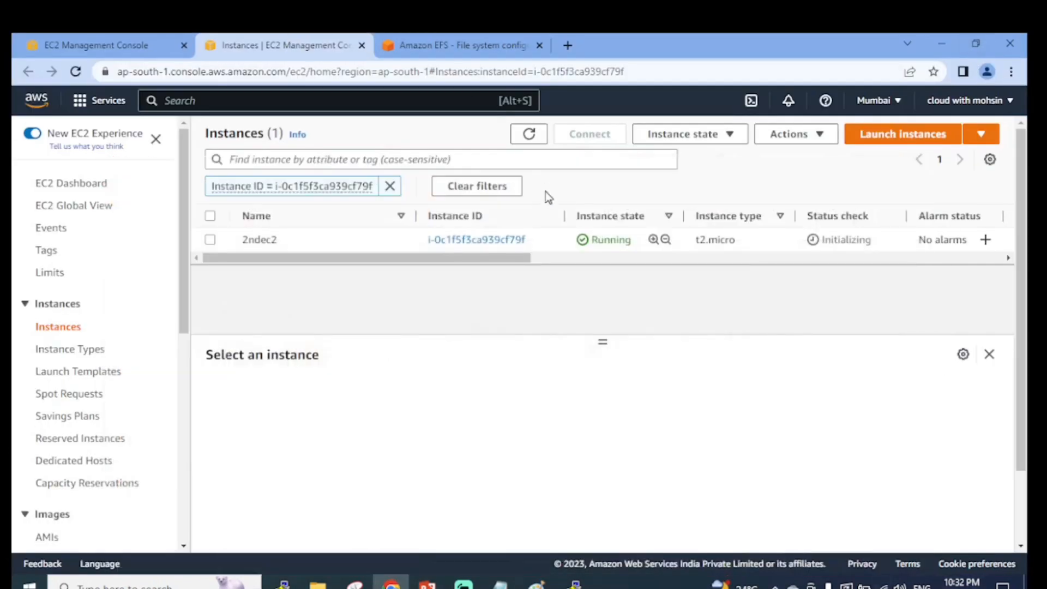
# Refresh the instance list, open the details of 2ndec2 and copy its public IPv4 address
pyautogui.click(525, 138)
pyautogui.click(524, 140)
pyautogui.click(524, 140)
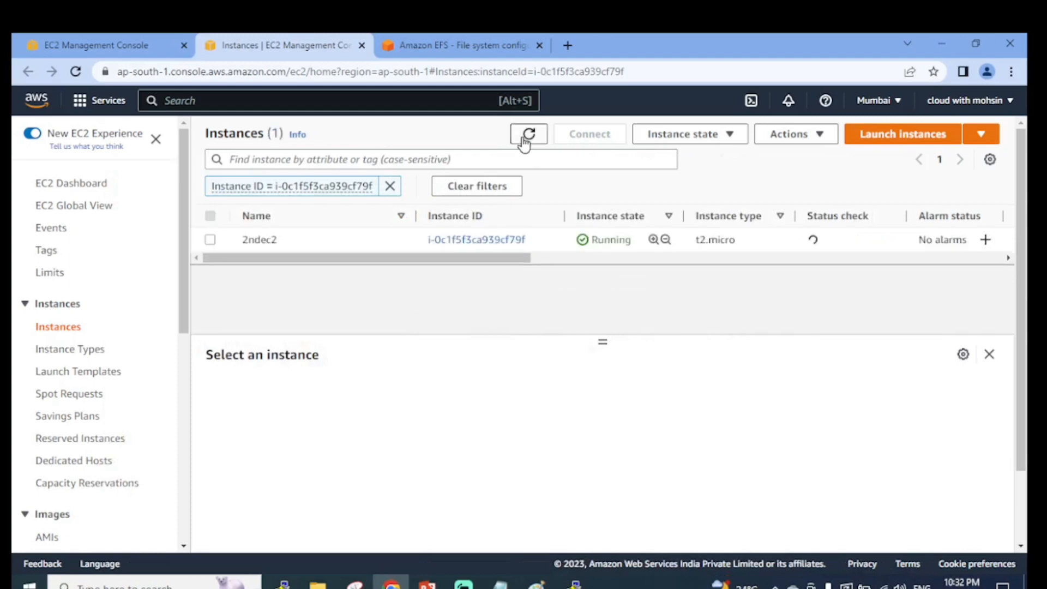
pyautogui.click(523, 138)
pyautogui.click(474, 240)
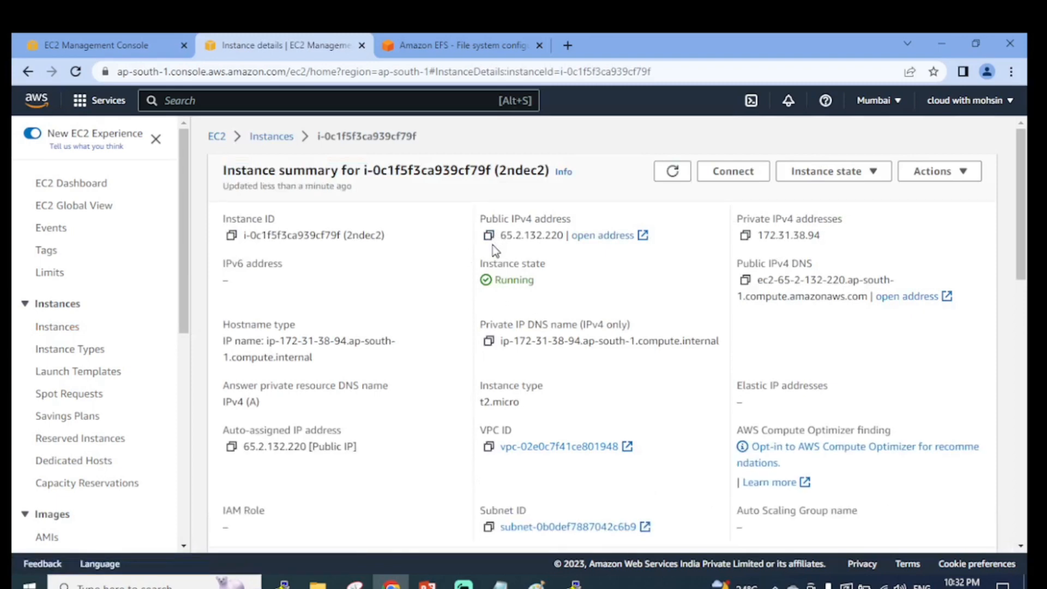
pyautogui.click(489, 235)
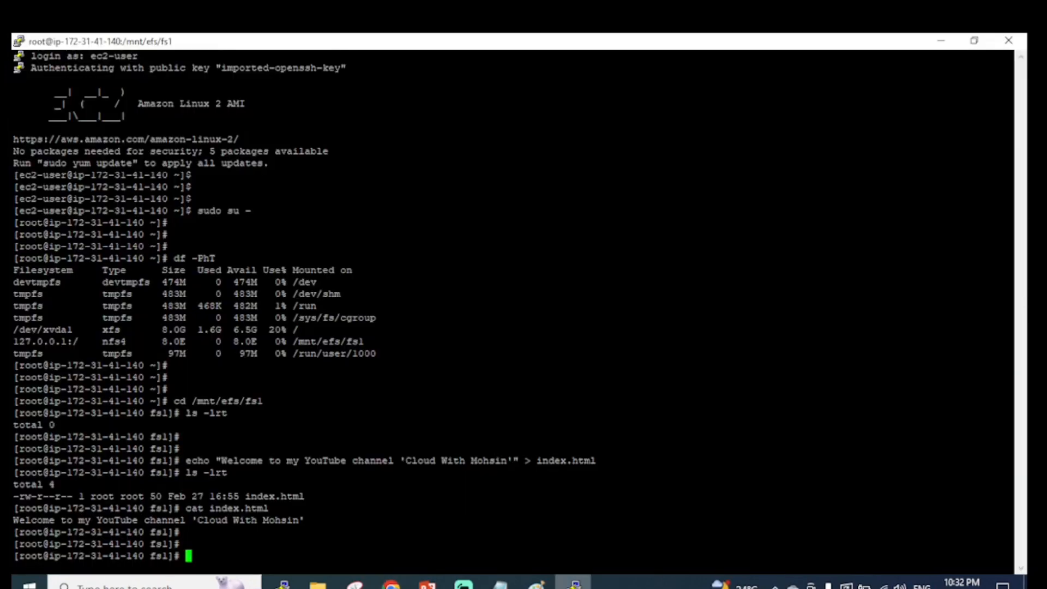
# Switch to PuTTY and start a new session configuration with 65.2.132.220 as the host
pyautogui.click(574, 582)
pyautogui.rightClick(213, 34)
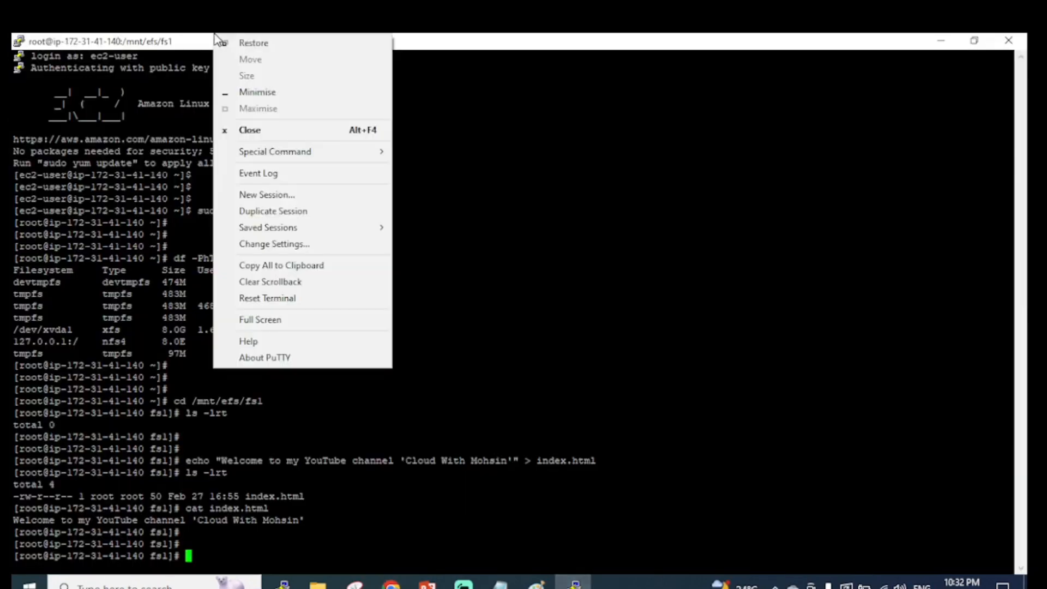
pyautogui.click(274, 199)
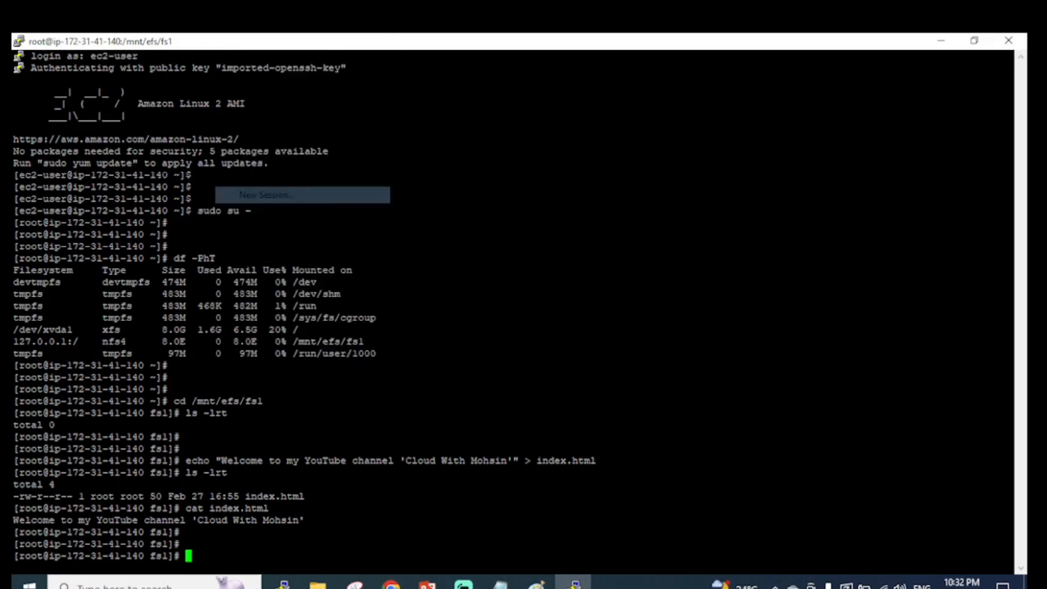
pyautogui.rightClick(530, 243)
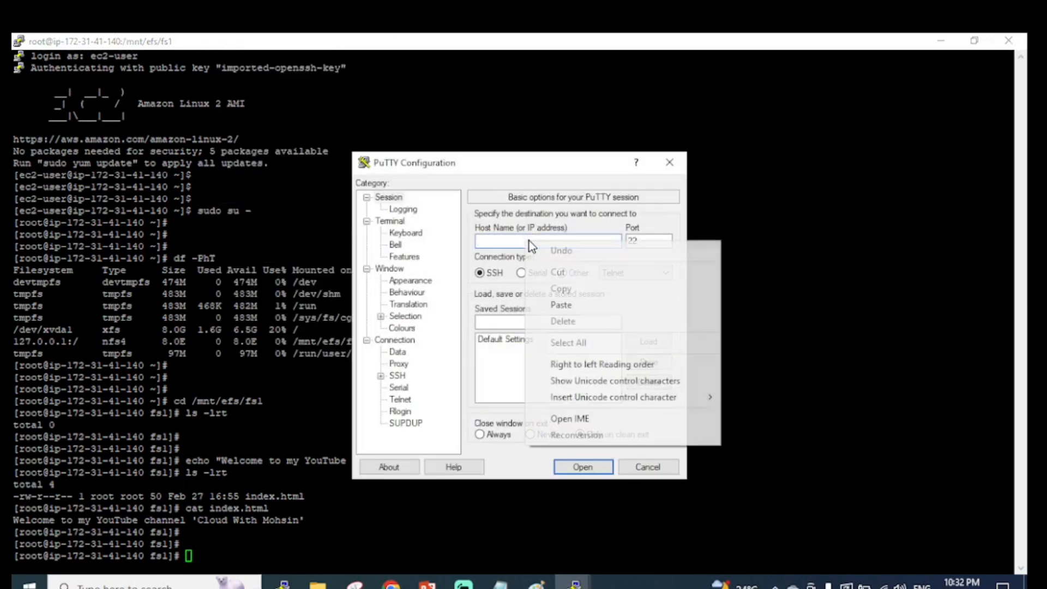
pyautogui.click(570, 307)
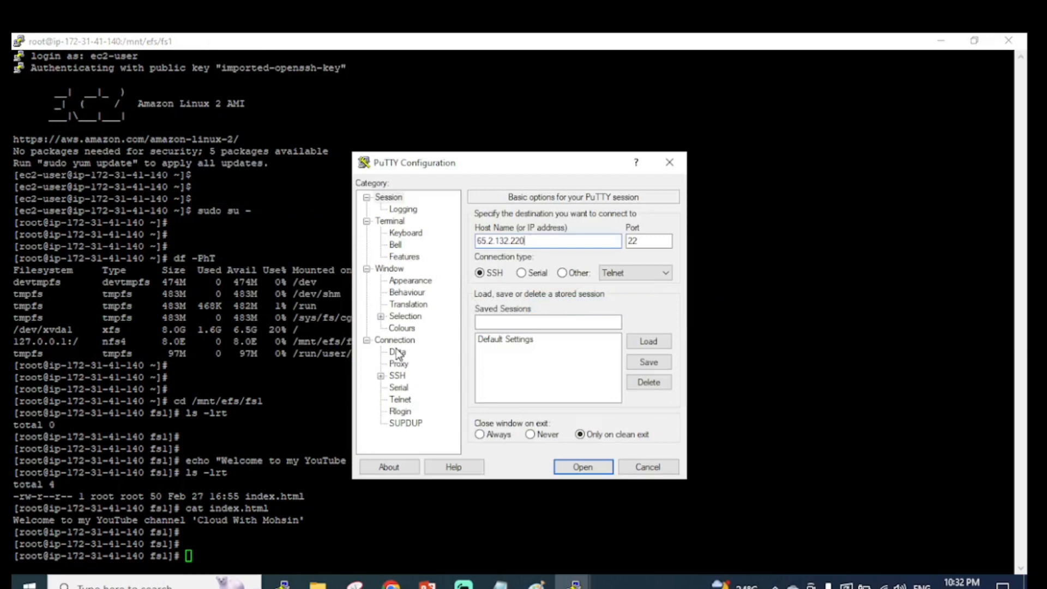
# Set 3tier-linux.ppk from the Documents AWS folder as the private key file for SSH authentication
pyautogui.click(381, 376)
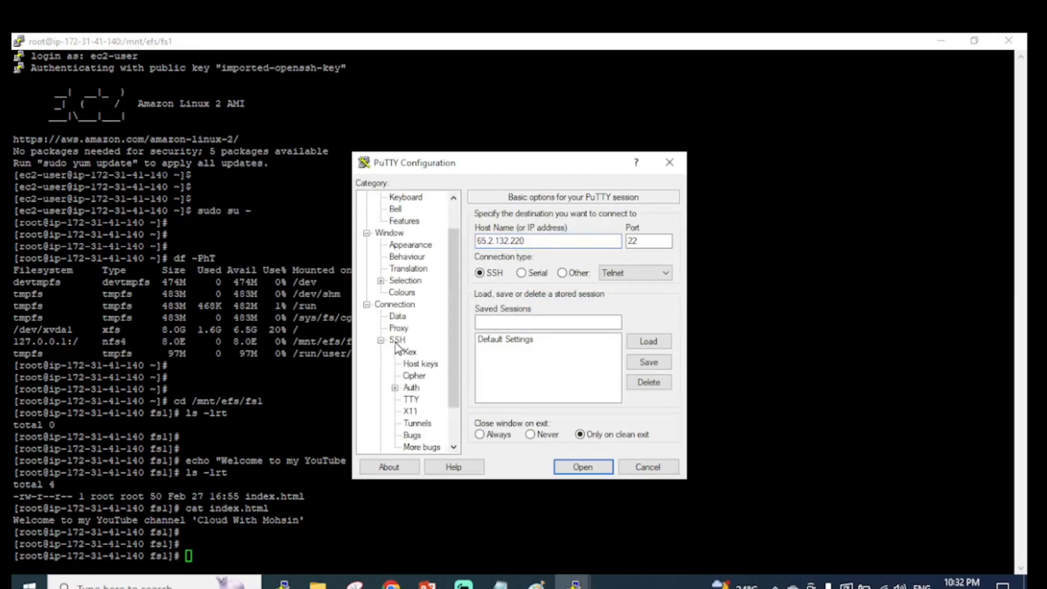
pyautogui.click(398, 340)
pyautogui.click(395, 388)
pyautogui.click(412, 388)
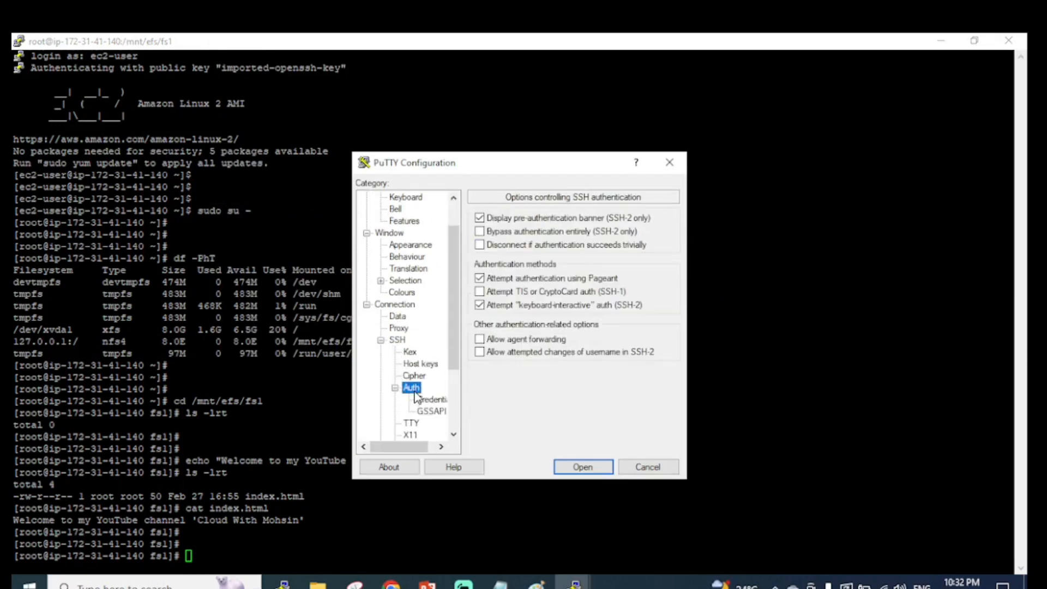
pyautogui.click(428, 401)
pyautogui.click(652, 242)
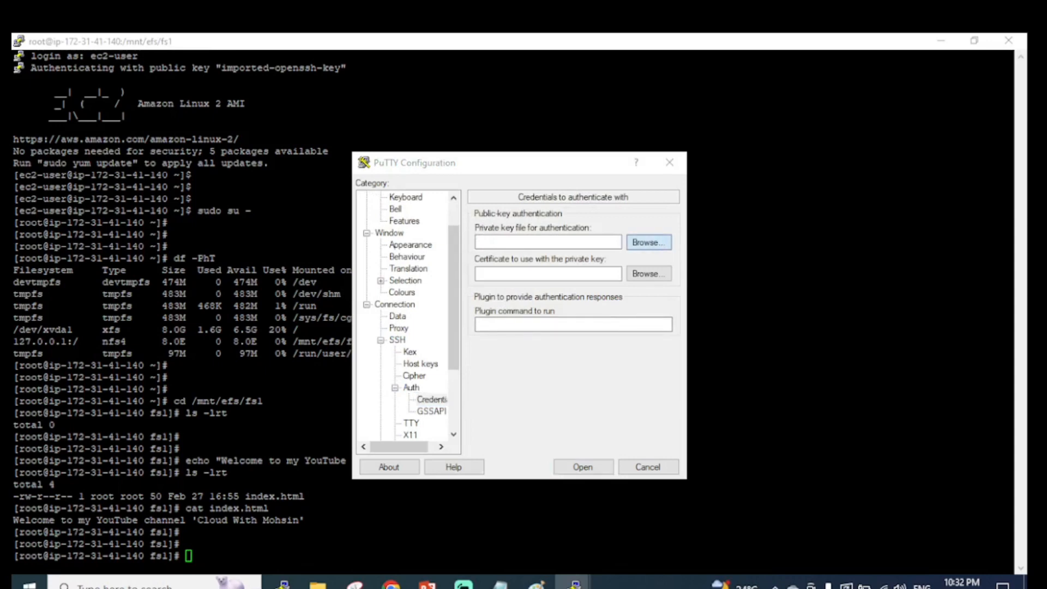
pyautogui.click(533, 285)
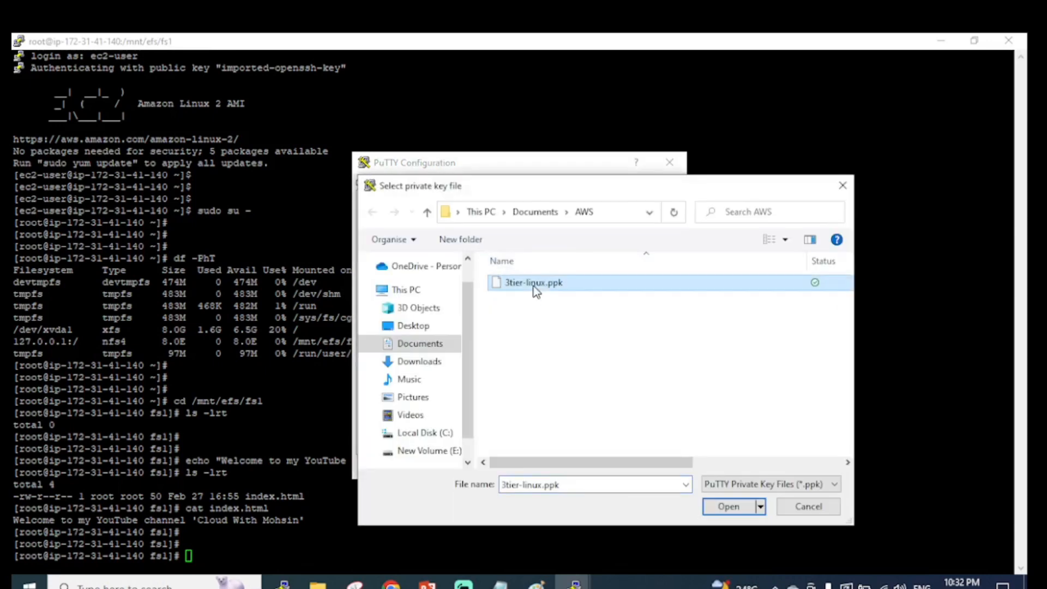
pyautogui.rightClick(536, 288)
pyautogui.click(567, 161)
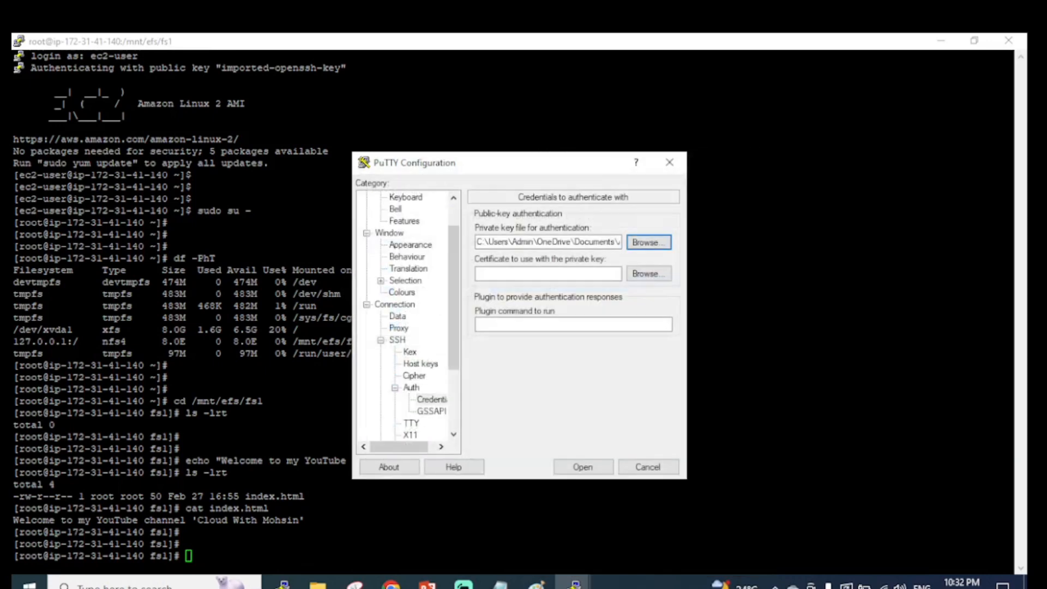
# Connect to 65.2.132.220, accept its host key, maximize the terminal and log in as ec2-user
pyautogui.click(587, 471)
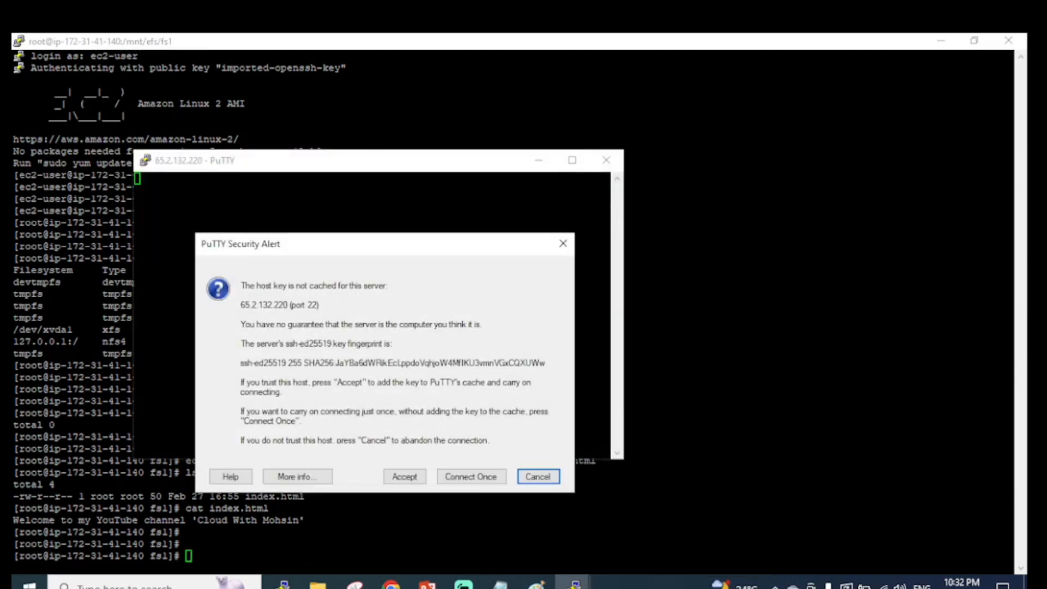
pyautogui.click(412, 481)
pyautogui.click(572, 160)
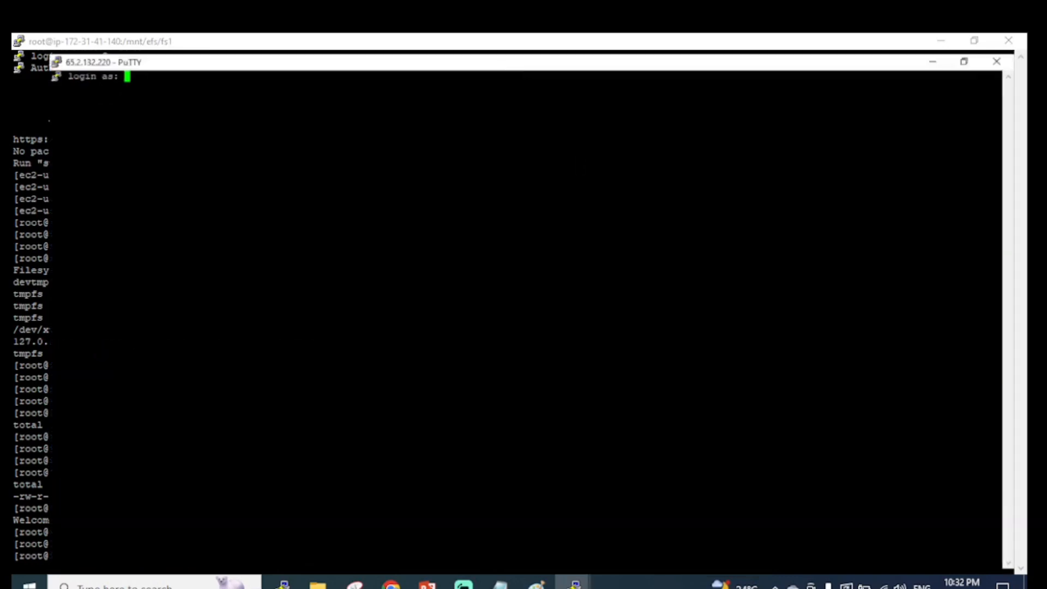
pyautogui.write('ec2')
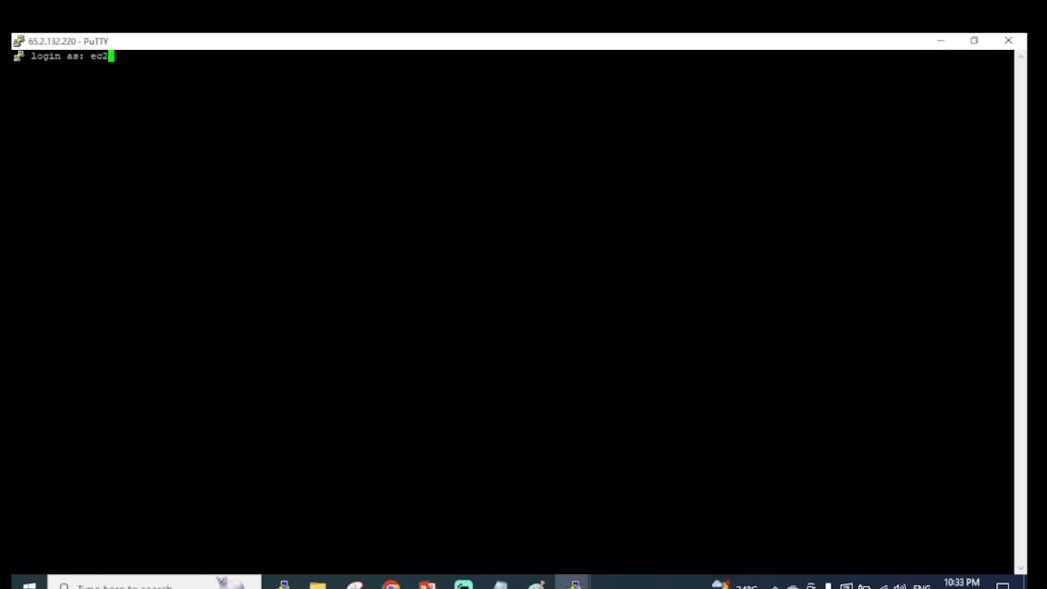
pyautogui.write('-user')
pyautogui.press('Return')
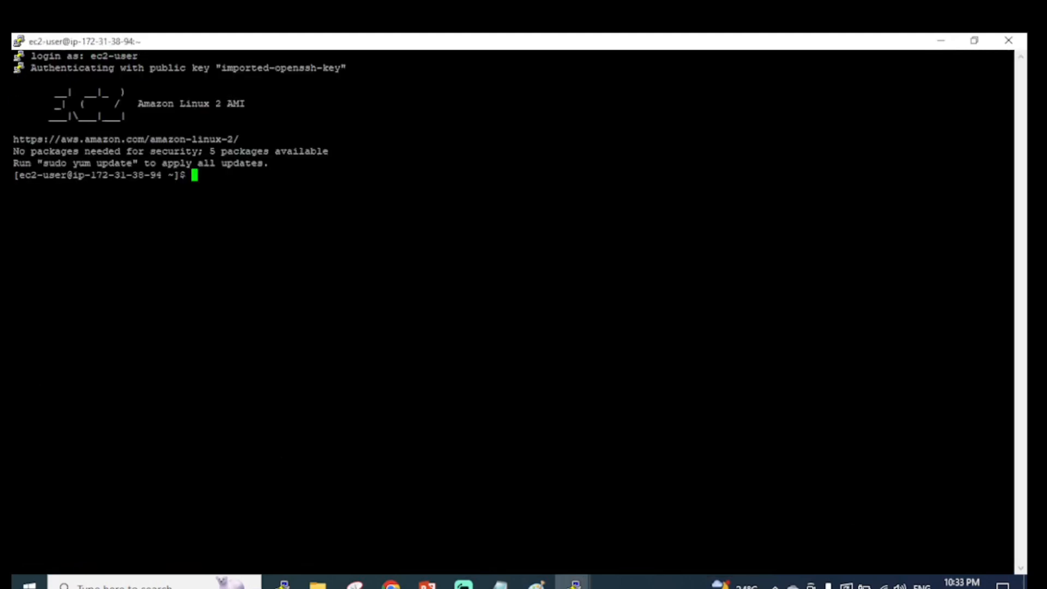
pyautogui.press('Return')
pyautogui.press('Return')
pyautogui.press('Return')
pyautogui.write('sudp su ')
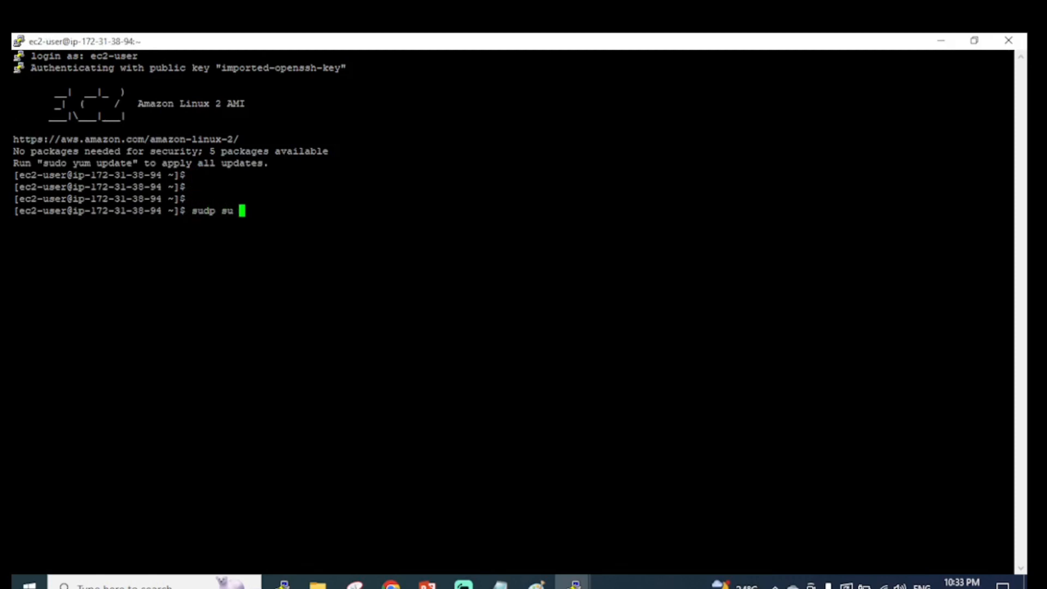
pyautogui.write('c')
pyautogui.press('Return')
pyautogui.press('Return')
pyautogui.press('Return')
# Switch to the root user on the second instance with sudo su -
pyautogui.write('su')
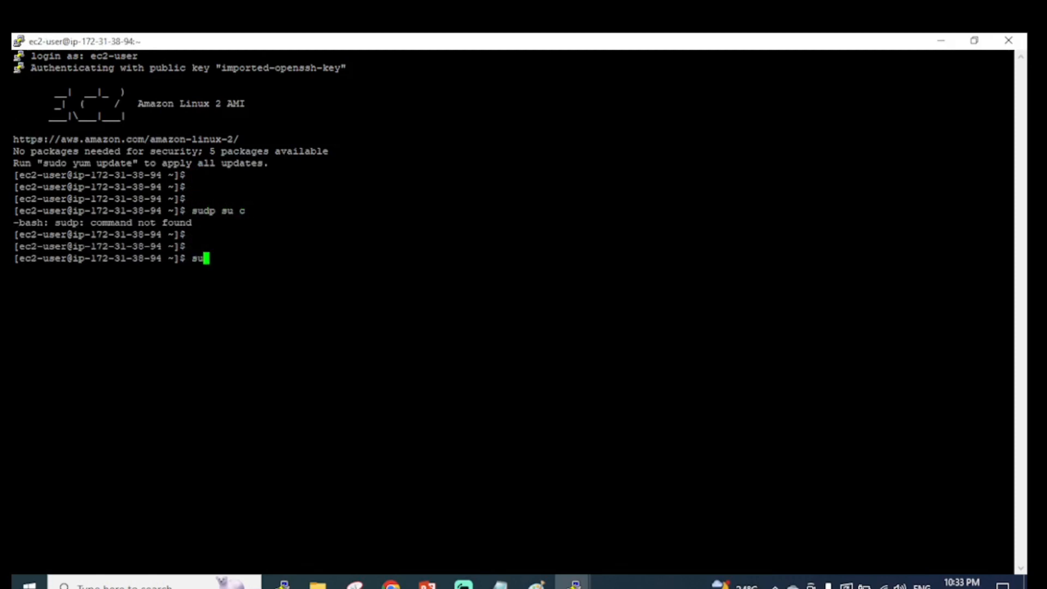
pyautogui.write('do su -')
pyautogui.press('Return')
pyautogui.press('Return')
pyautogui.press('Return')
pyautogui.press('Return')
pyautogui.press('Return')
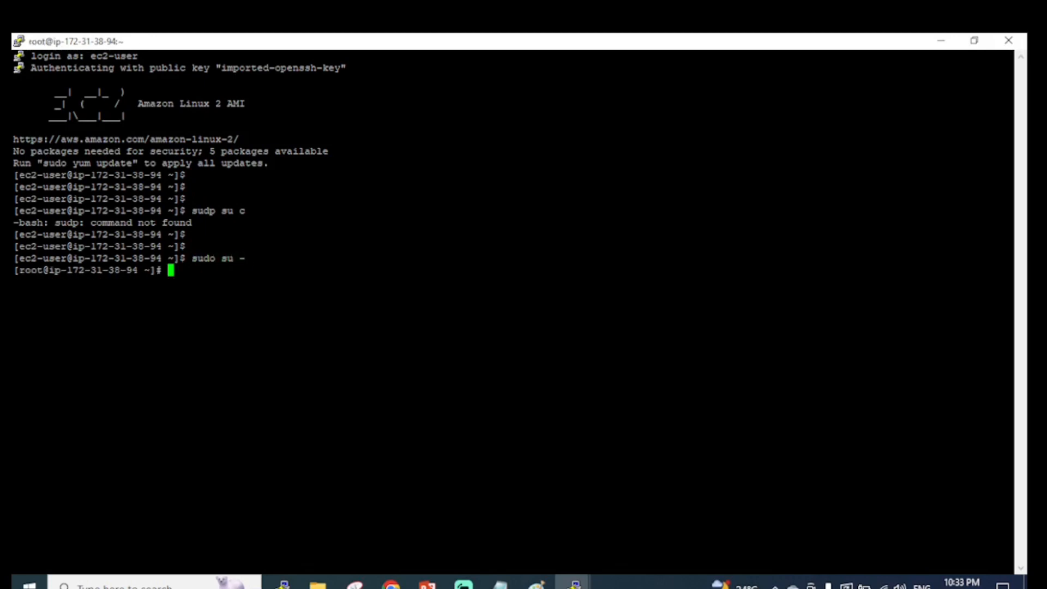
pyautogui.press('Return')
# List the mounted file systems with df -PhT to check the EFS mount on the second instance
pyautogui.write('df -')
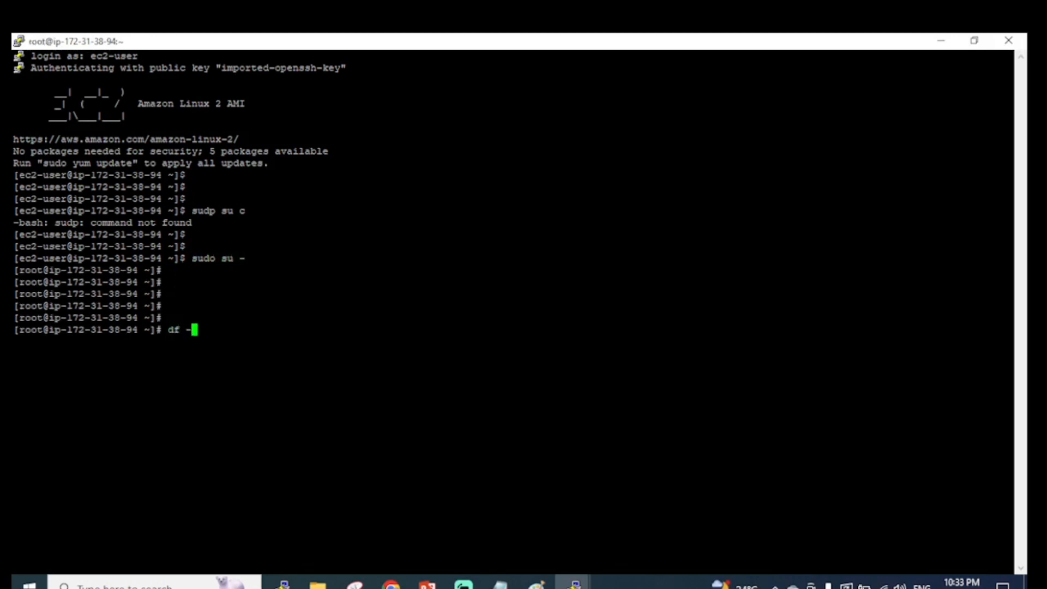
pyautogui.write('PhT')
pyautogui.press('Return')
pyautogui.press('Return')
pyautogui.press('Return')
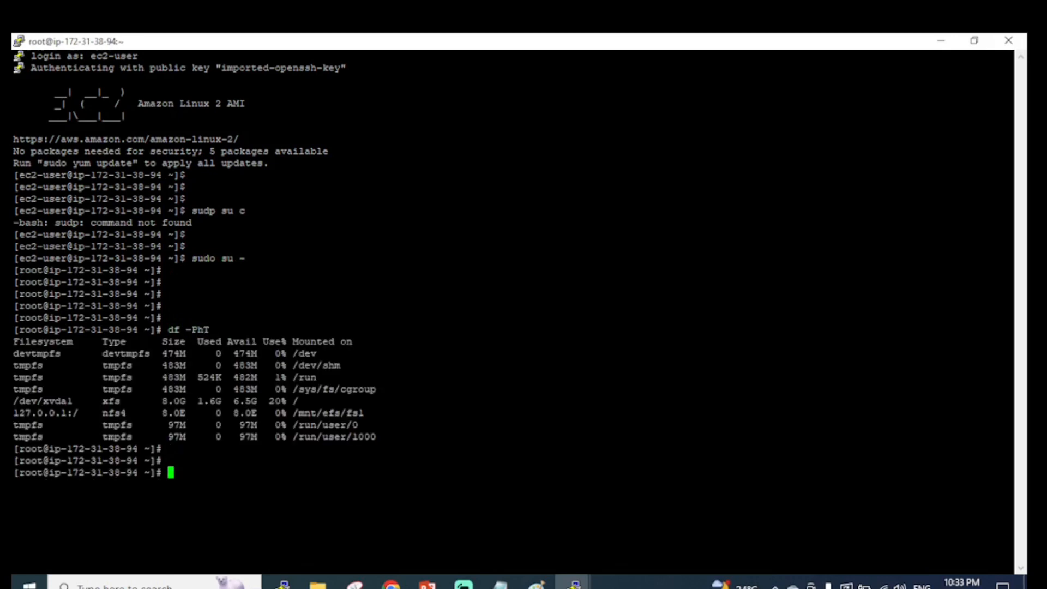
# Change to the /mnt/efs/fs1 directory and list its files with ls -lrt
pyautogui.write('cd')
pyautogui.doubleClick(330, 413)
pyautogui.write('/mnt/efs/fs1')
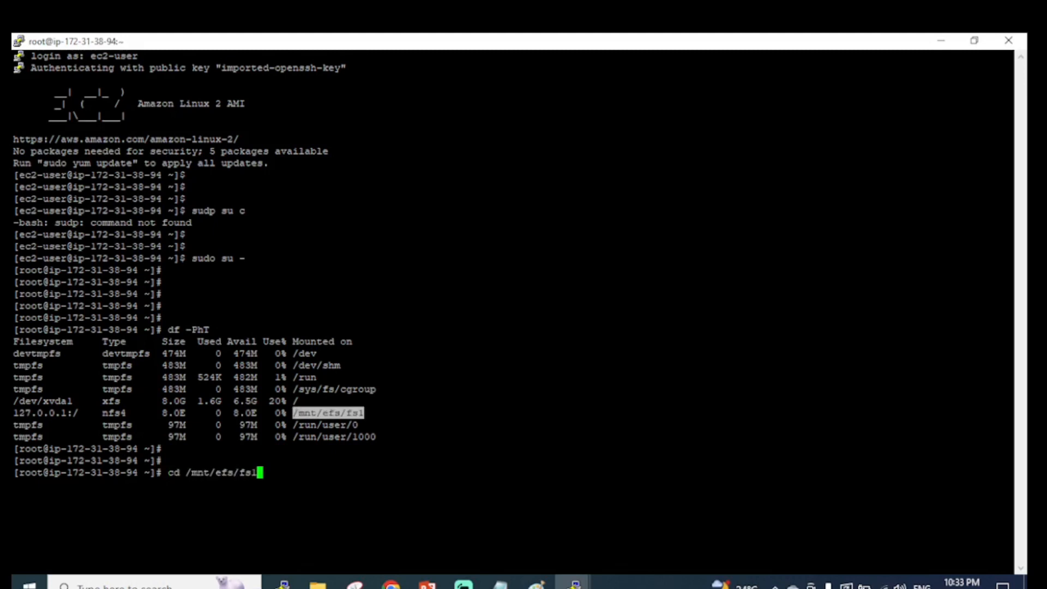
pyautogui.press('Return')
pyautogui.press('Return')
pyautogui.press('Return')
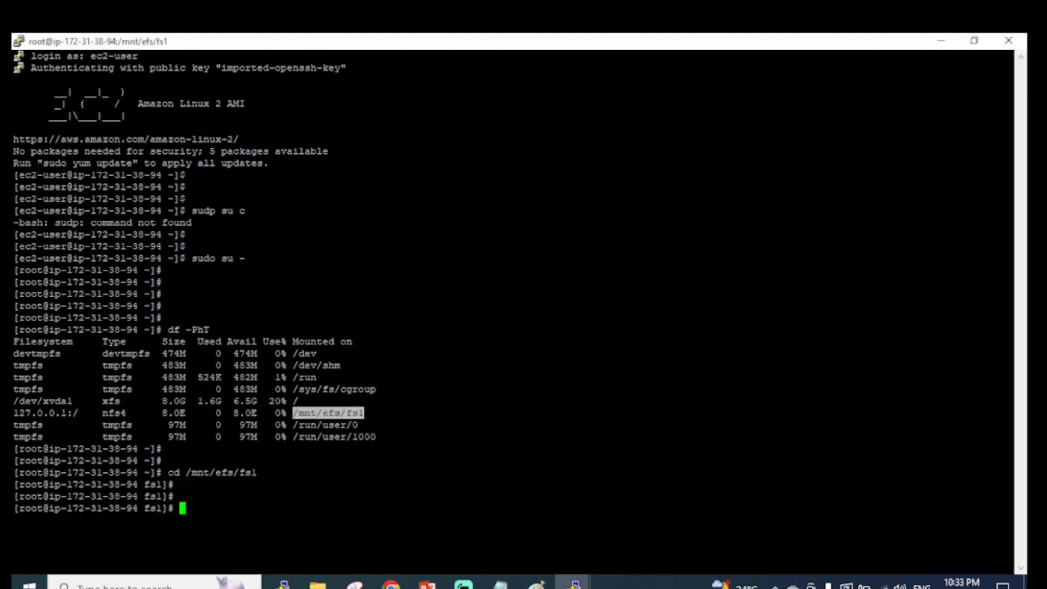
pyautogui.write('ls -lrt')
pyautogui.press('Return')
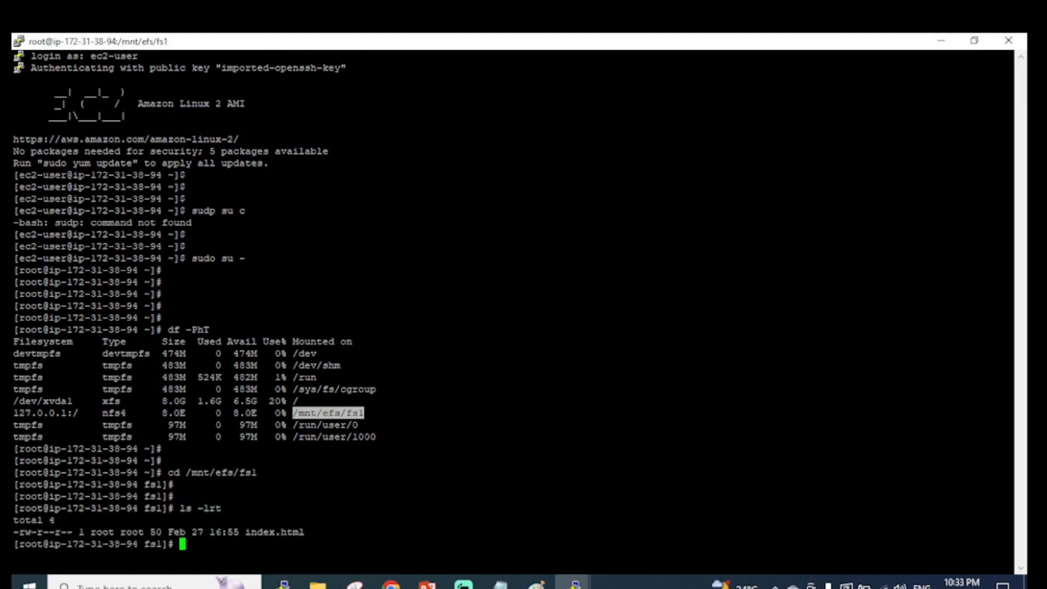
pyautogui.press('Return')
pyautogui.press('Return')
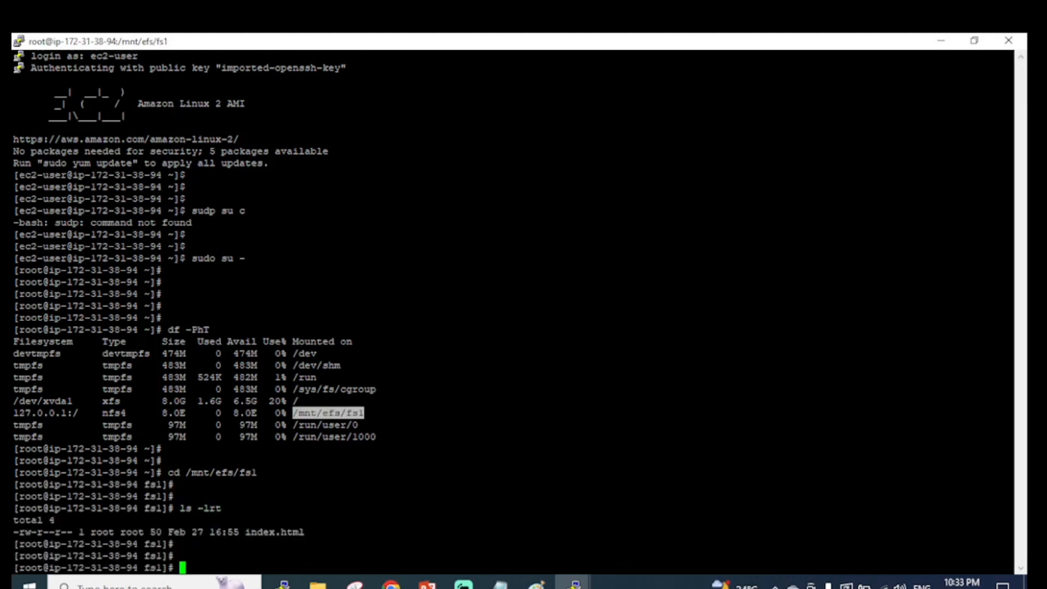
# Display the contents of the shared index.html with cat
pyautogui.doubleClick(274, 532)
pyautogui.hotkey('ctrl', 'c')
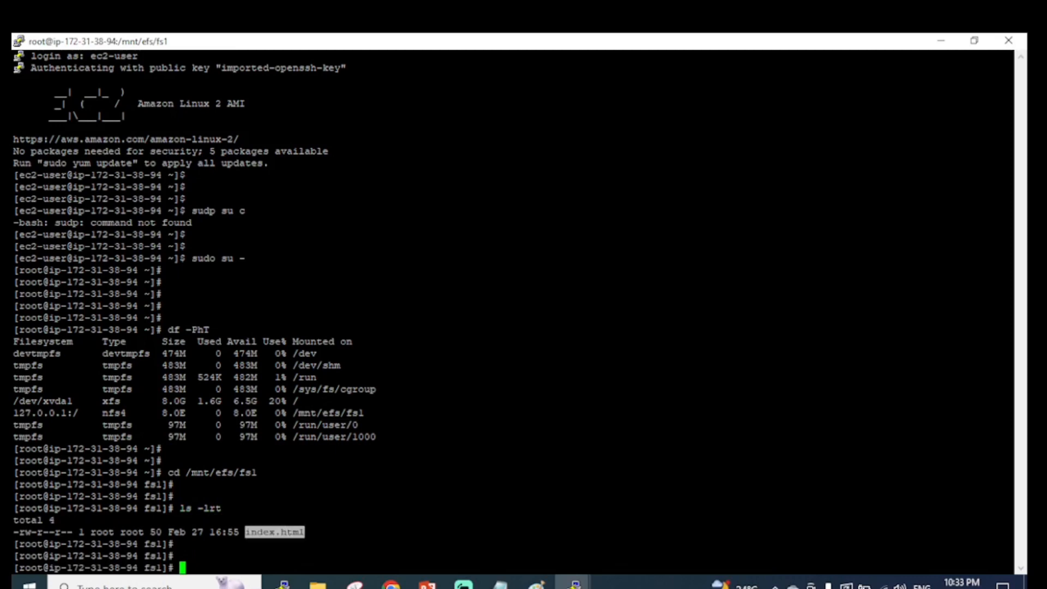
pyautogui.write('cat')
pyautogui.press('shift+Insert')
pyautogui.press('Return')
pyautogui.press('Return')
pyautogui.press('Return')
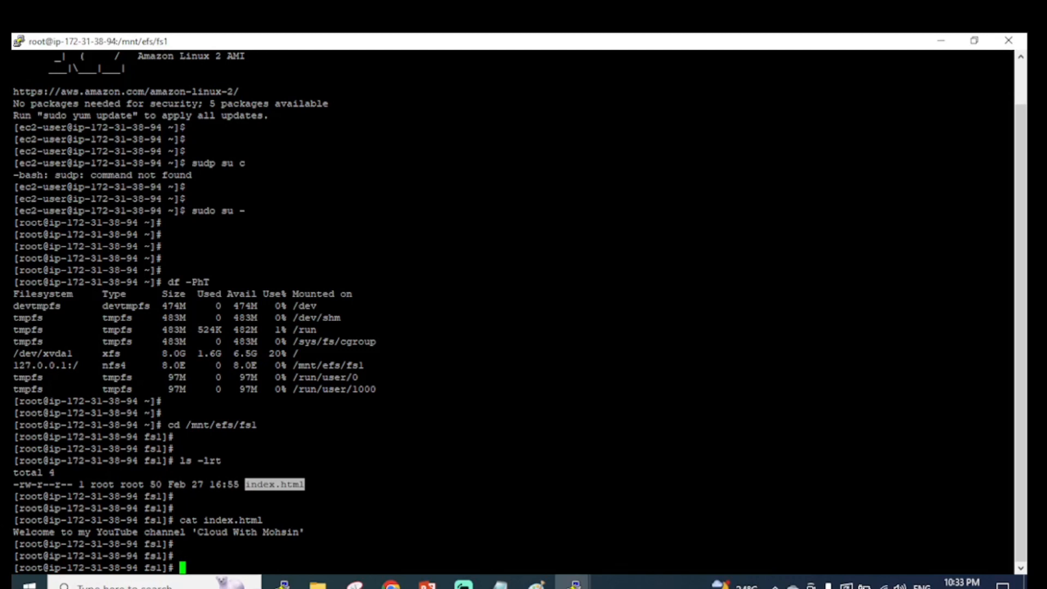
# Create index1.html in the shared EFS directory with the text "Welcome back" using echo
pyautogui.write('vi')
pyautogui.press('BackSpace')
pyautogui.press('BackSpace')
pyautogui.press('BackSpace')
pyautogui.write('echo "Welcome back')
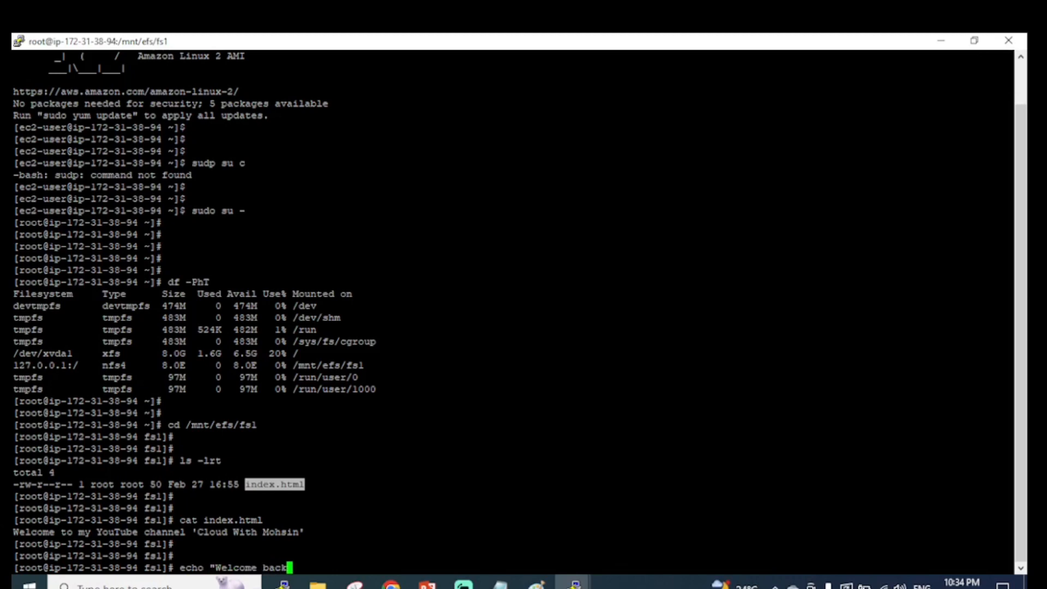
pyautogui.write('" > index1.html')
pyautogui.press('Return')
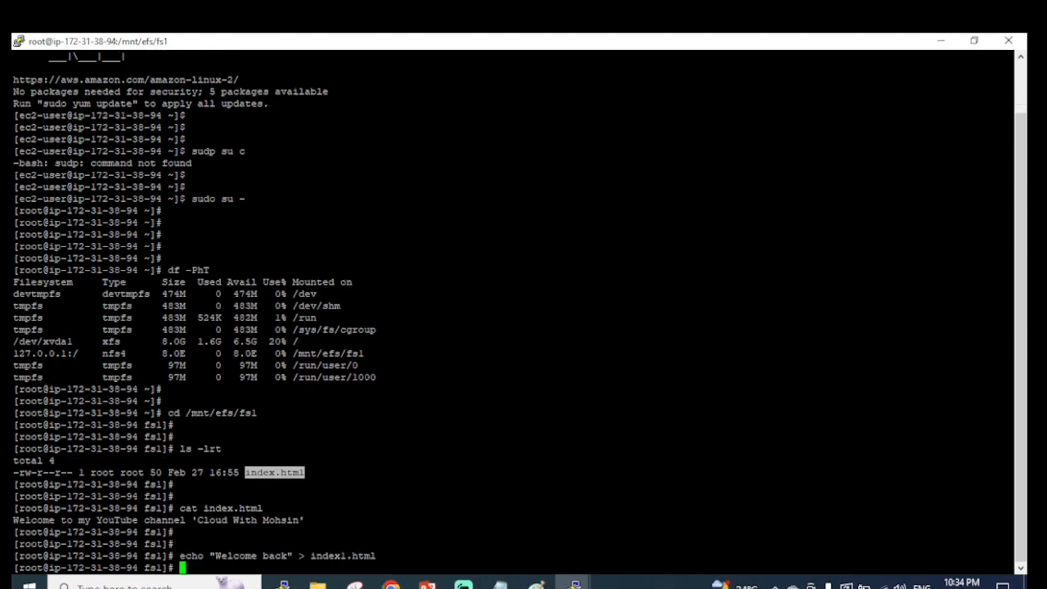
# List the files in the shared EFS directory on the second instance with ls -lrt
pyautogui.press('Return')
pyautogui.press('Return')
pyautogui.write('ls ')
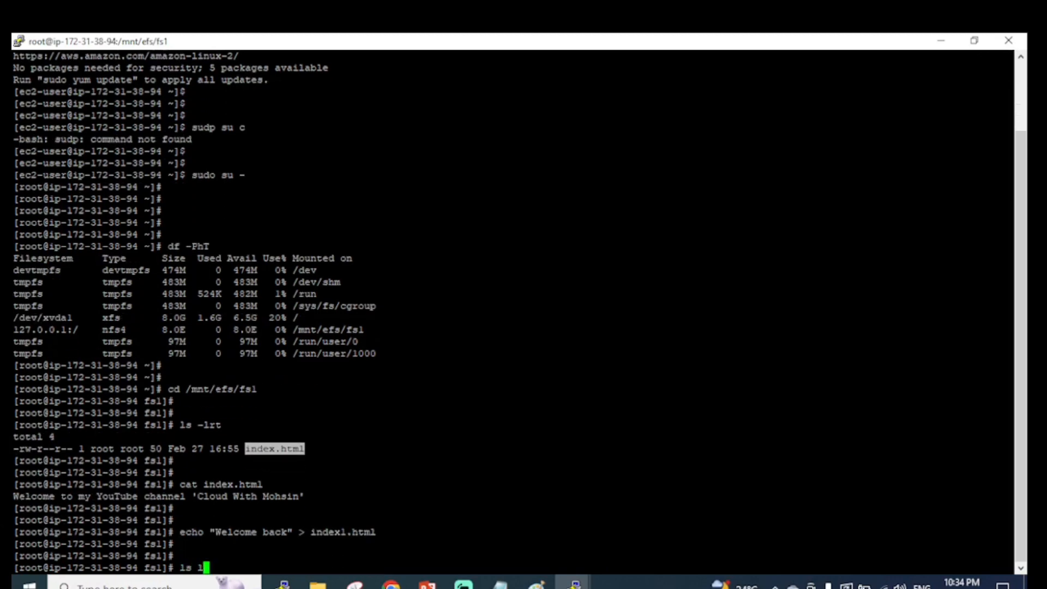
pyautogui.write('-lrt')
pyautogui.press('Return')
# Display the contents of index1.html on the second instance with cat
pyautogui.write('cat')
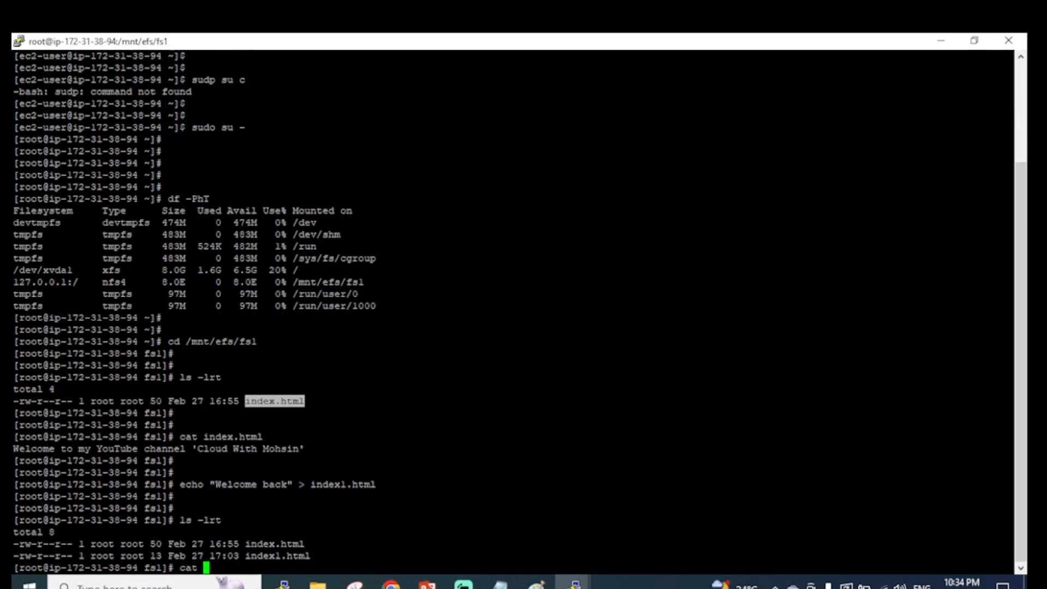
pyautogui.doubleClick(277, 556)
pyautogui.rightClick(277, 555)
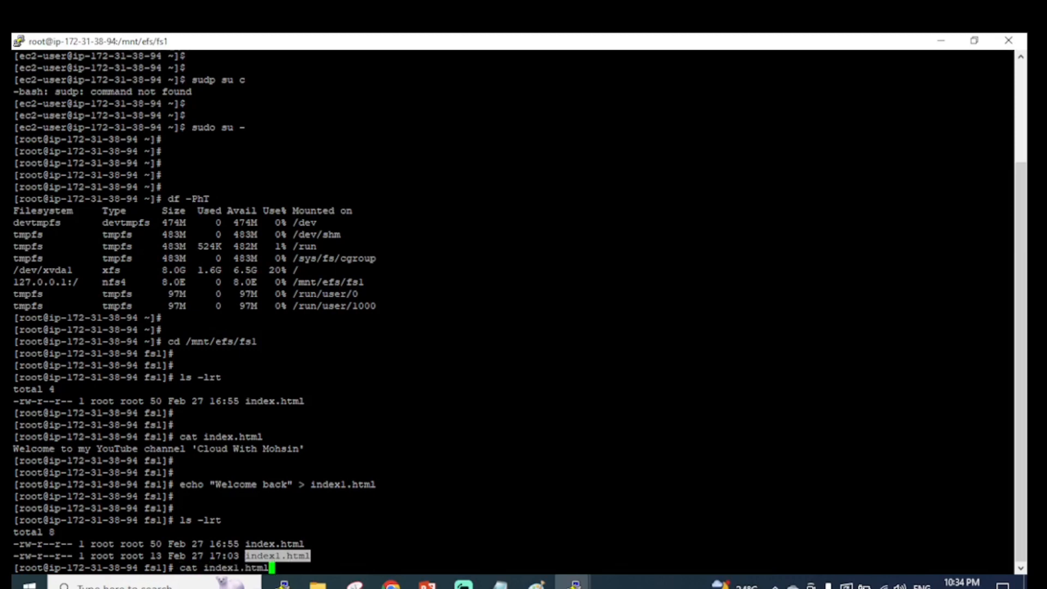
pyautogui.press('Return')
pyautogui.press('Return')
pyautogui.press('Return')
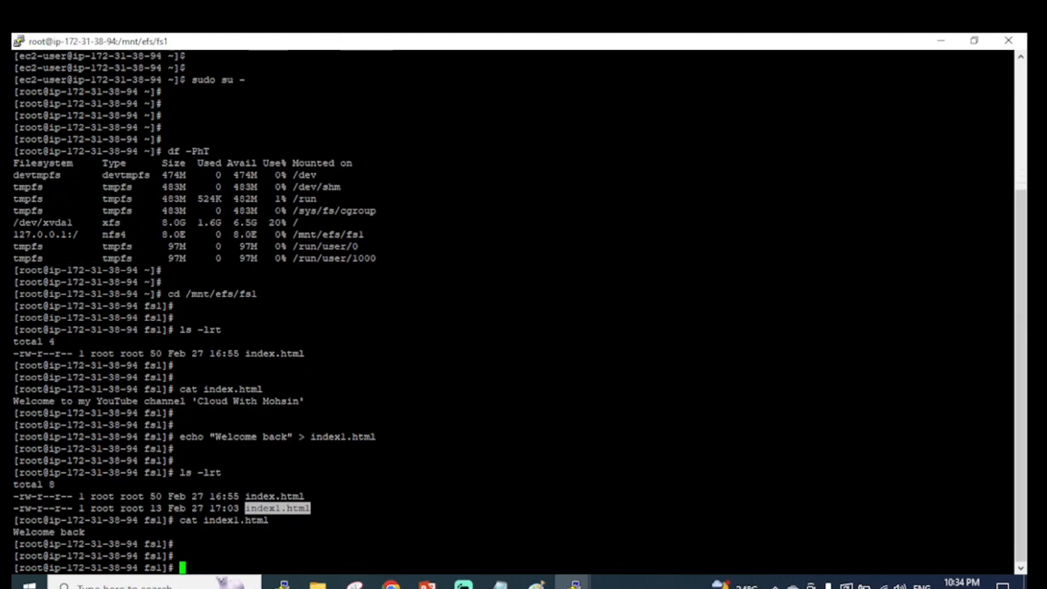
# Switch to the first instance's SSH session and list the shared directory's files with ls -lrt
pyautogui.moveTo(575, 582)
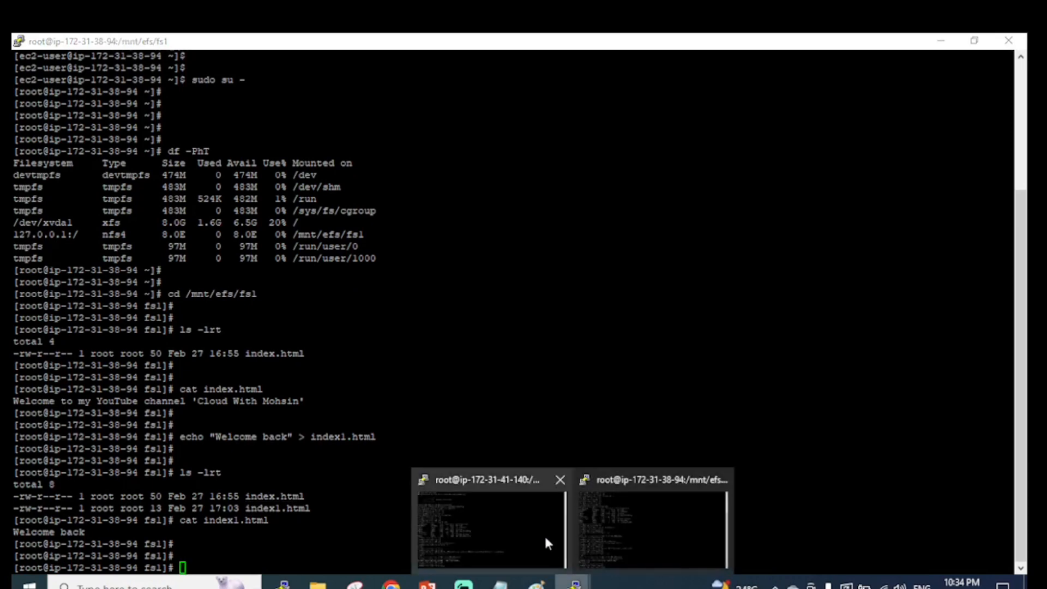
pyautogui.click(526, 518)
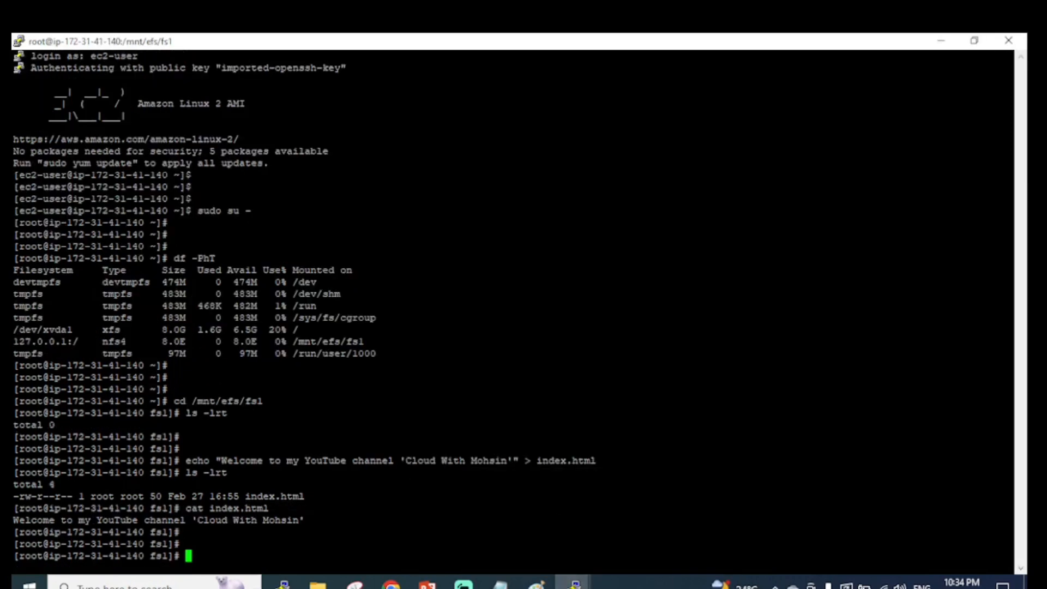
pyautogui.write('ls -lrt')
pyautogui.press('Return')
pyautogui.press('Return')
pyautogui.press('Return')
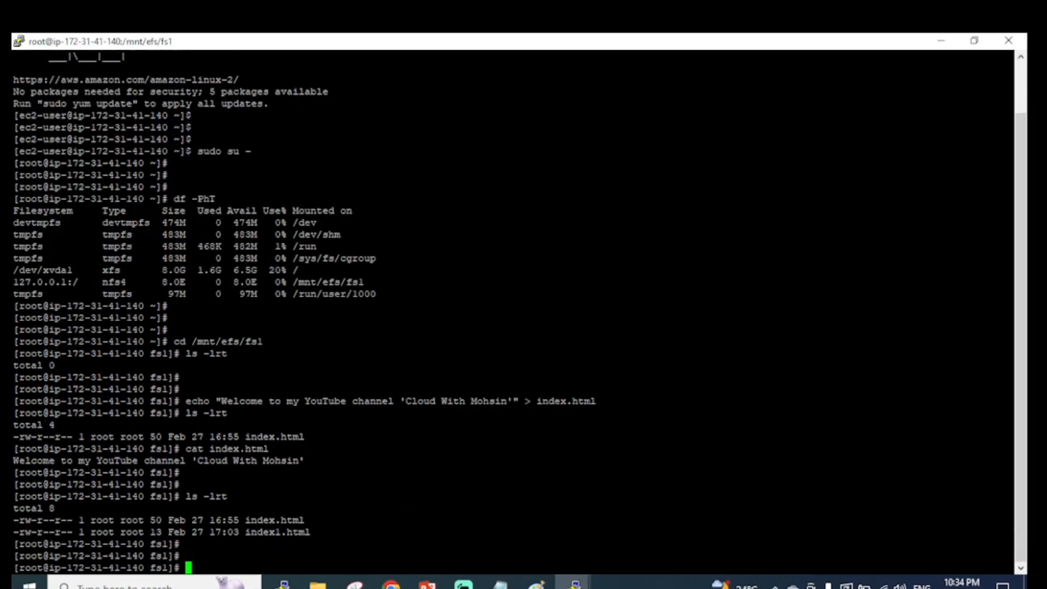
# Display the contents of index1.html from the first instance with cat
pyautogui.doubleClick(277, 533)
pyautogui.hotkey('ctrl', 'c')
pyautogui.write('cat')
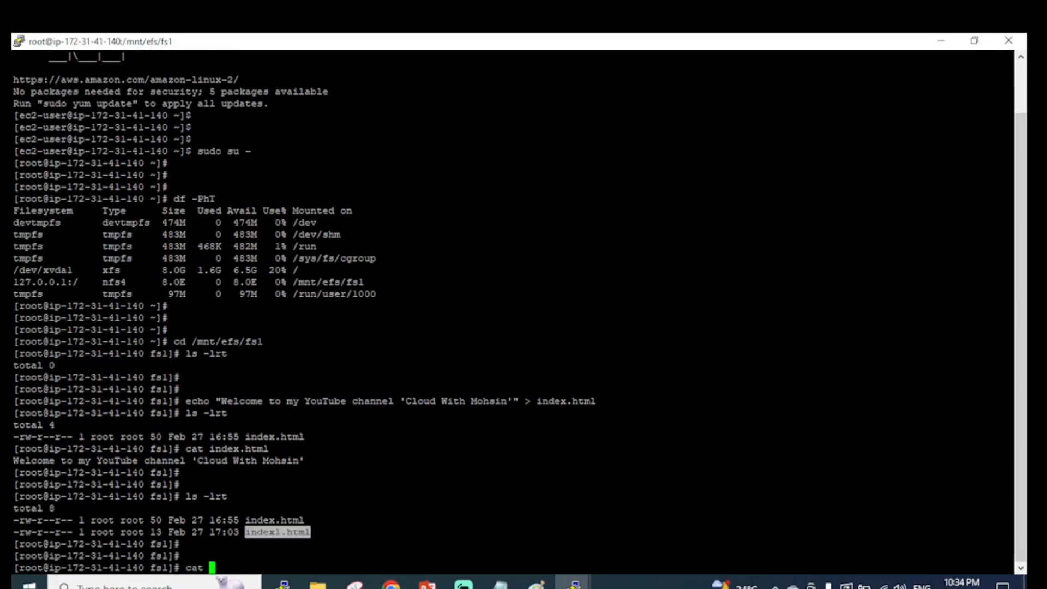
pyautogui.press('shift+Insert')
pyautogui.press('Return')
pyautogui.press('Return')
pyautogui.press('Return')
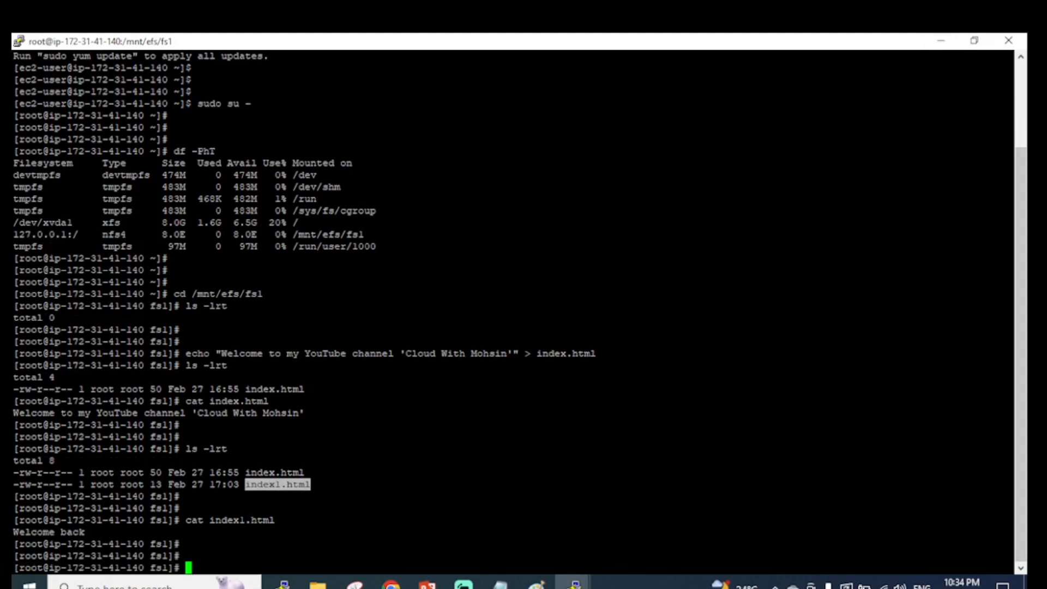
# Switch to Paint to review the diagram of the two EC2 instances sharing EFS storage, and minimize it
pyautogui.click(537, 585)
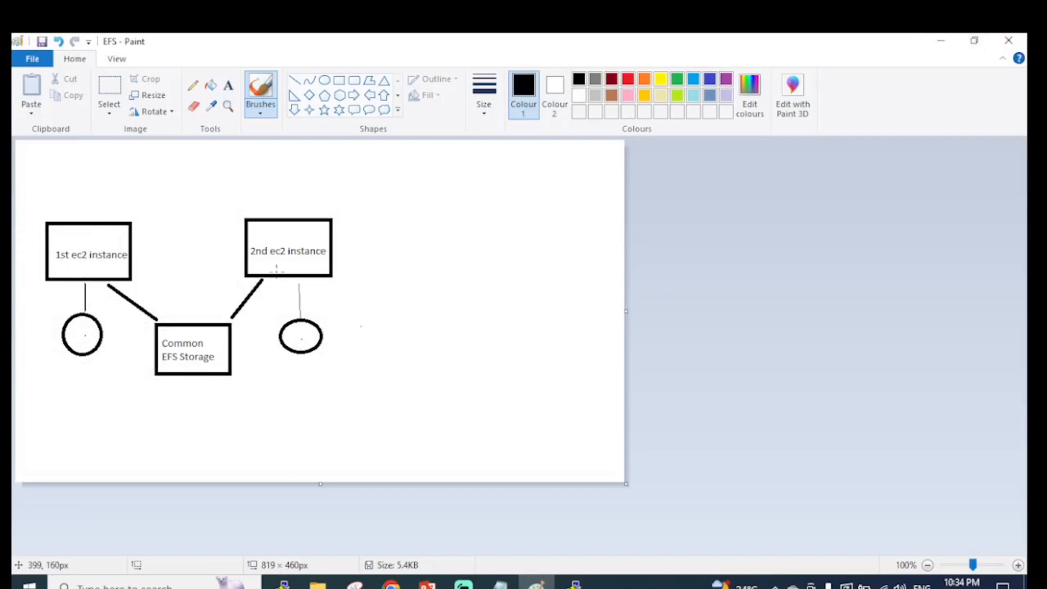
pyautogui.click(942, 44)
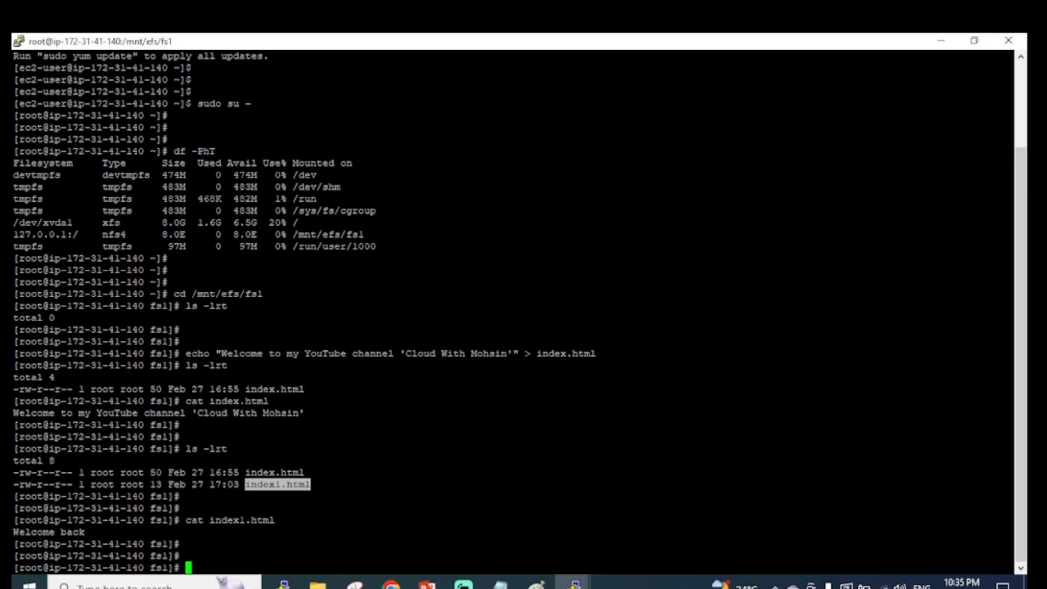
# Try to unmount /mnt/efs/fs1 on the first instance with umount
pyautogui.write('umount')
pyautogui.moveTo(293, 234); pyautogui.dragTo(364, 235)
pyautogui.rightClick(363, 234)
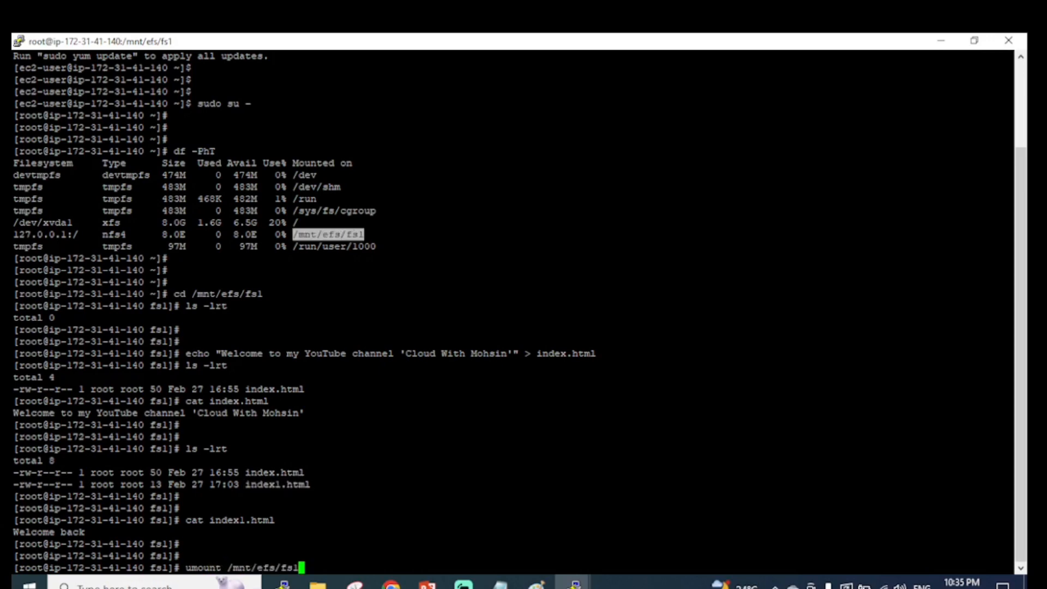
pyautogui.press('Return')
pyautogui.press('Return')
pyautogui.press('Return')
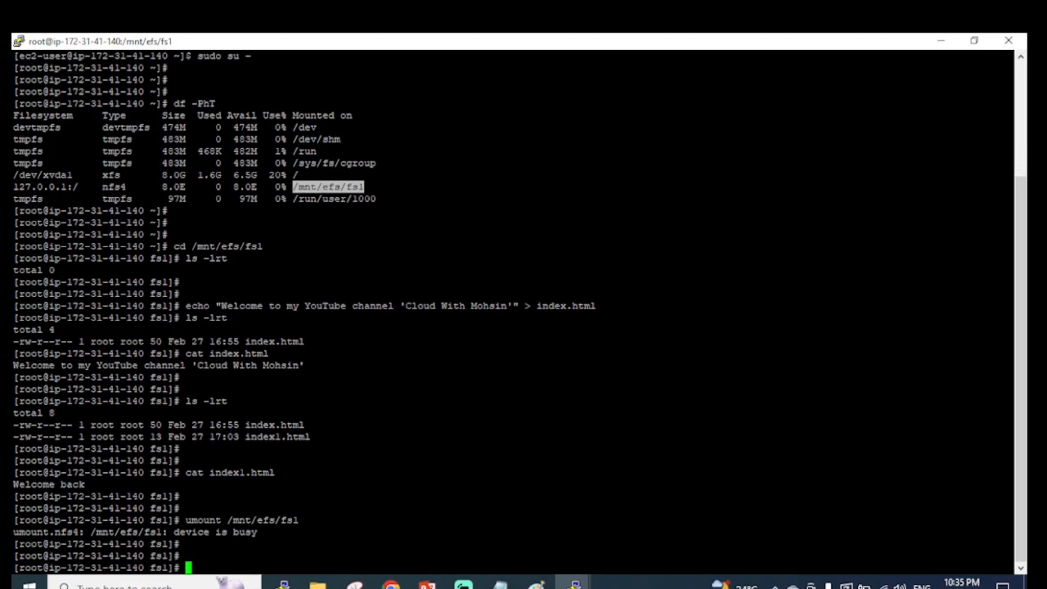
# Switch to the second instance's SSH session and try to unmount /mnt/efs/fs1 there
pyautogui.moveTo(573, 582)
pyautogui.click(674, 516)
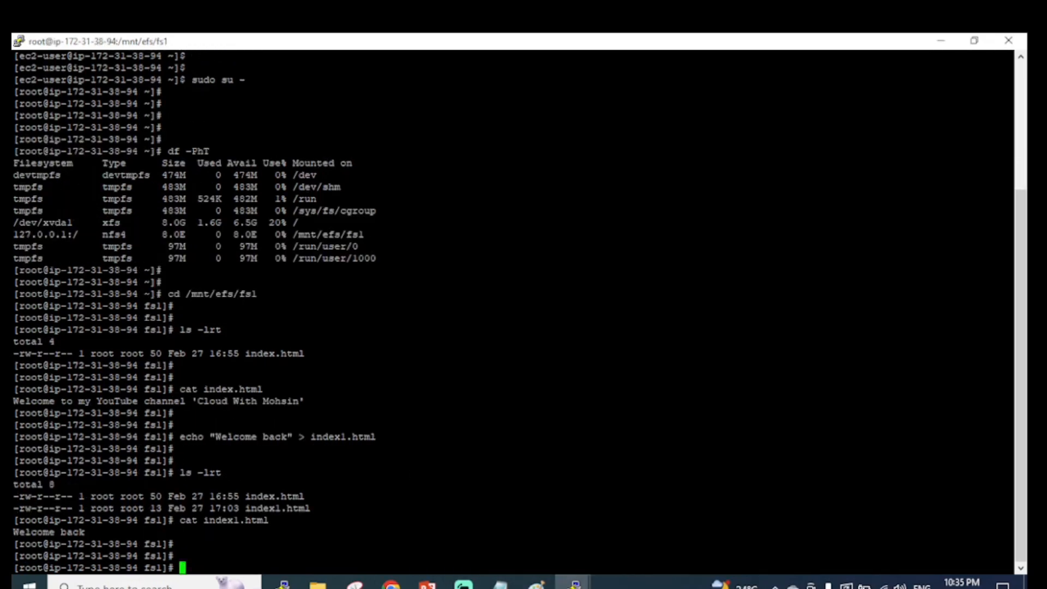
pyautogui.write('umount /mnt/efs/fs1')
pyautogui.press('Return')
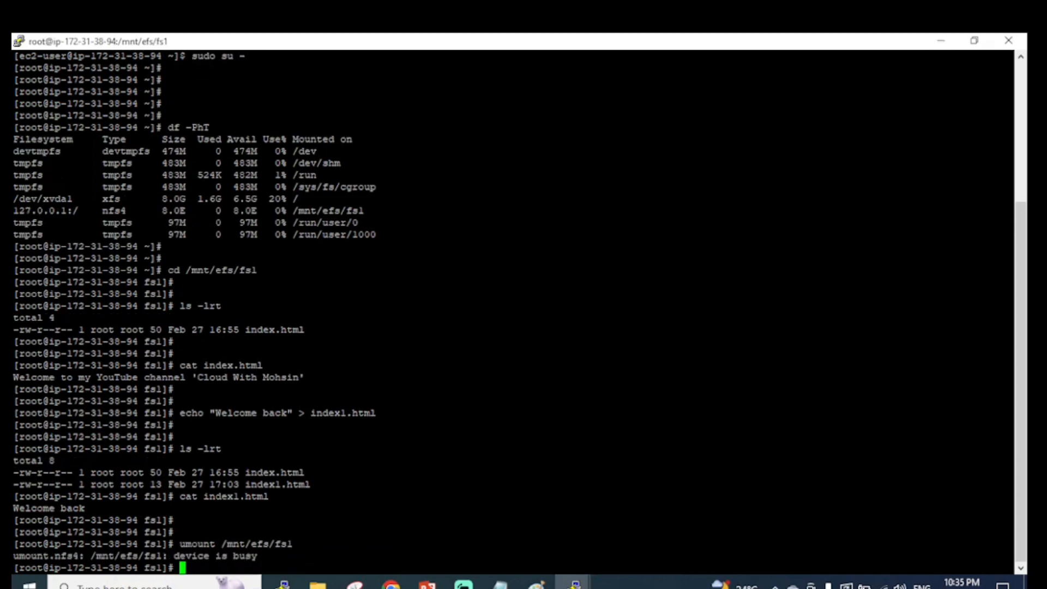
pyautogui.press('Return')
pyautogui.press('Return')
pyautogui.press('Return')
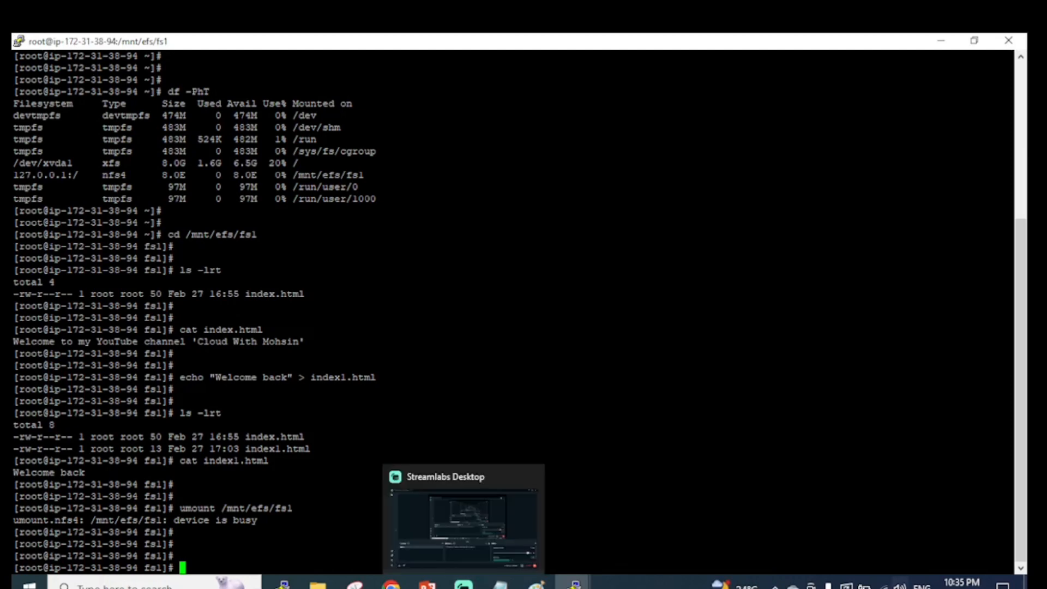
# Switch to the EC2 console in Chrome and terminate the 1stec2 and 2ndec2 instances
pyautogui.click(391, 584)
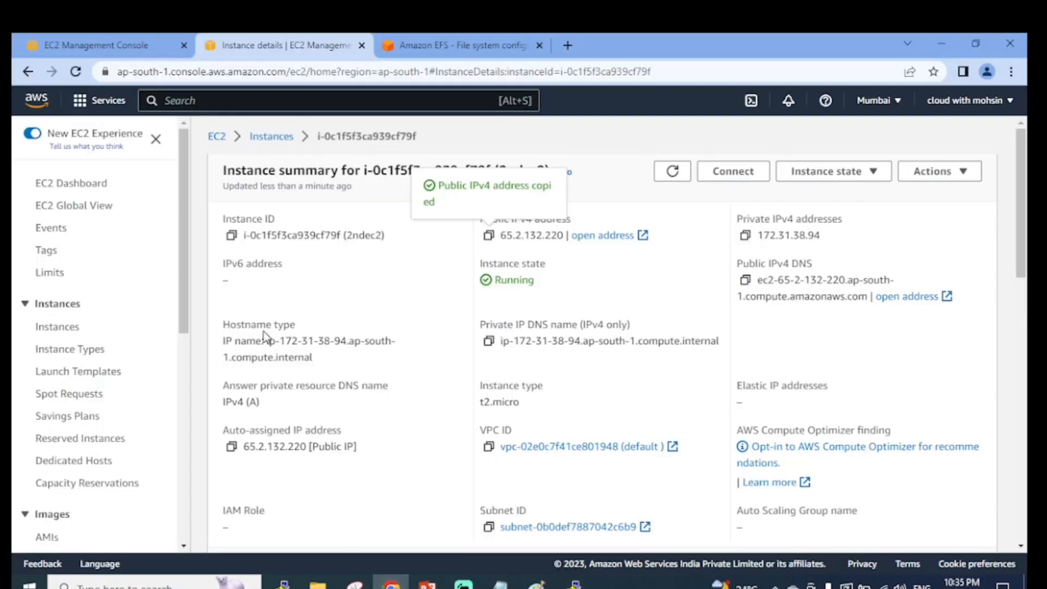
pyautogui.click(272, 139)
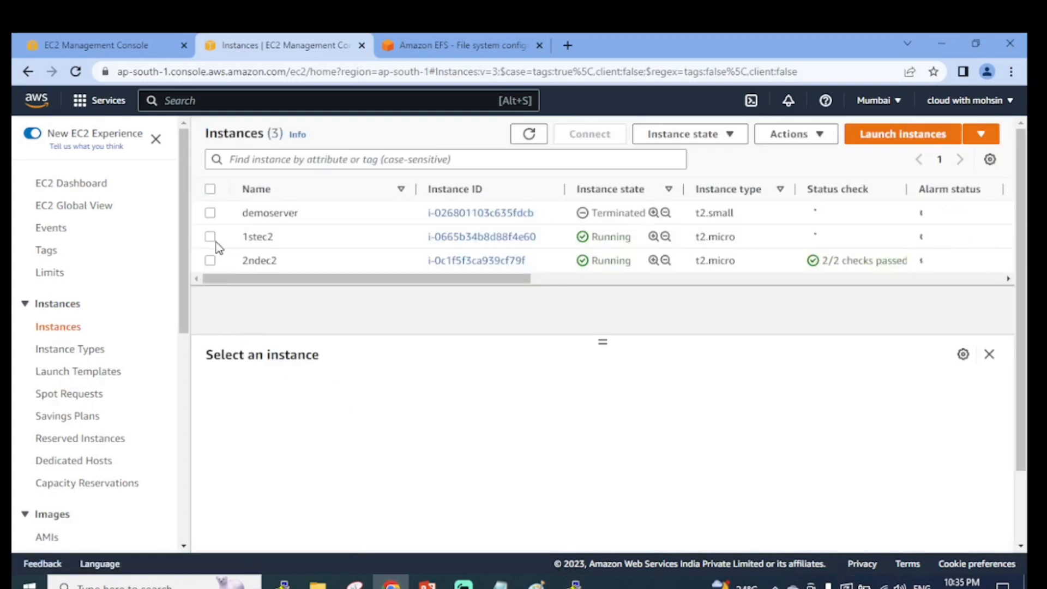
pyautogui.click(211, 239)
pyautogui.click(211, 260)
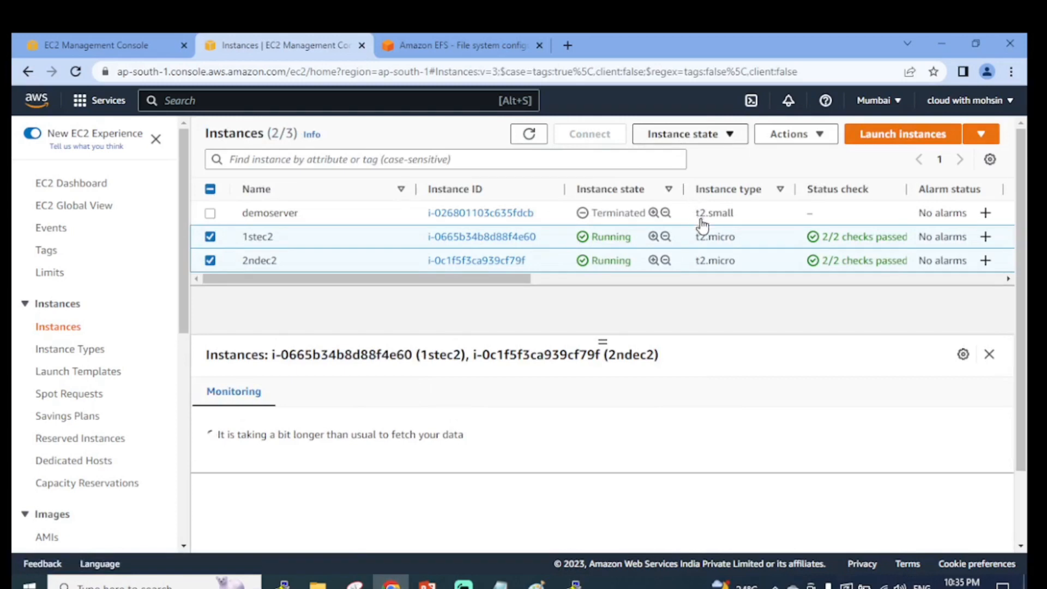
pyautogui.click(675, 138)
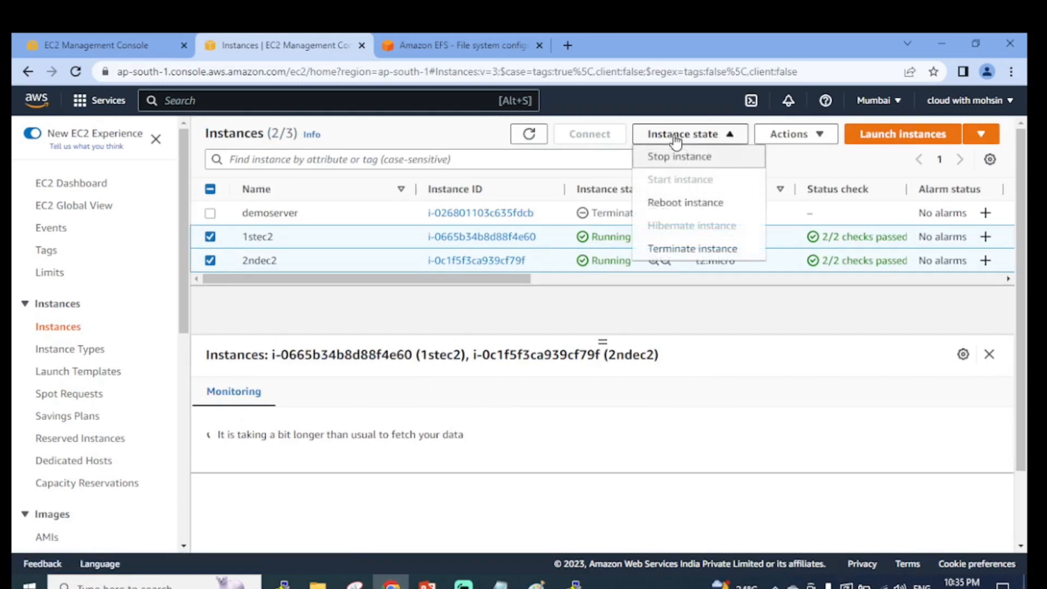
pyautogui.click(696, 205)
pyautogui.click(702, 136)
pyautogui.click(696, 250)
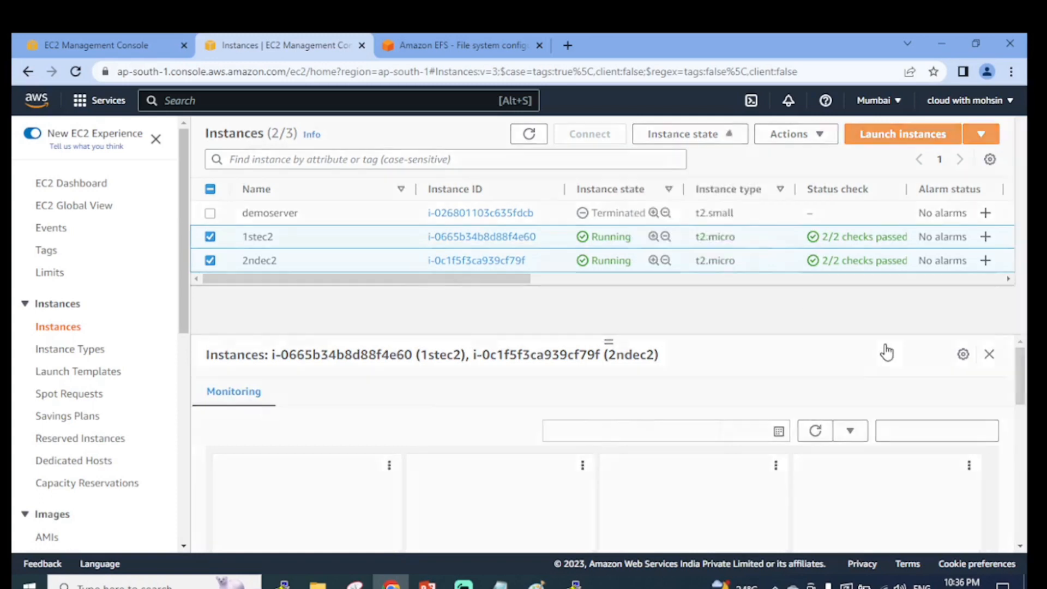
pyautogui.click(779, 448)
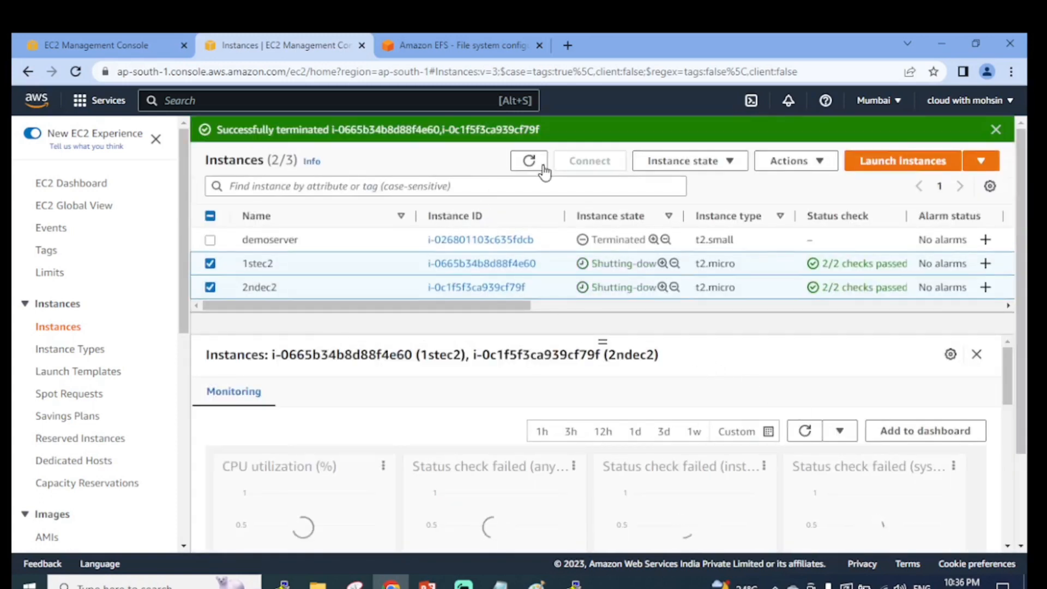
# Dismiss the termination notice and refresh the instances list repeatedly to check the state of 1stec2 and 2ndec2
pyautogui.click(537, 165)
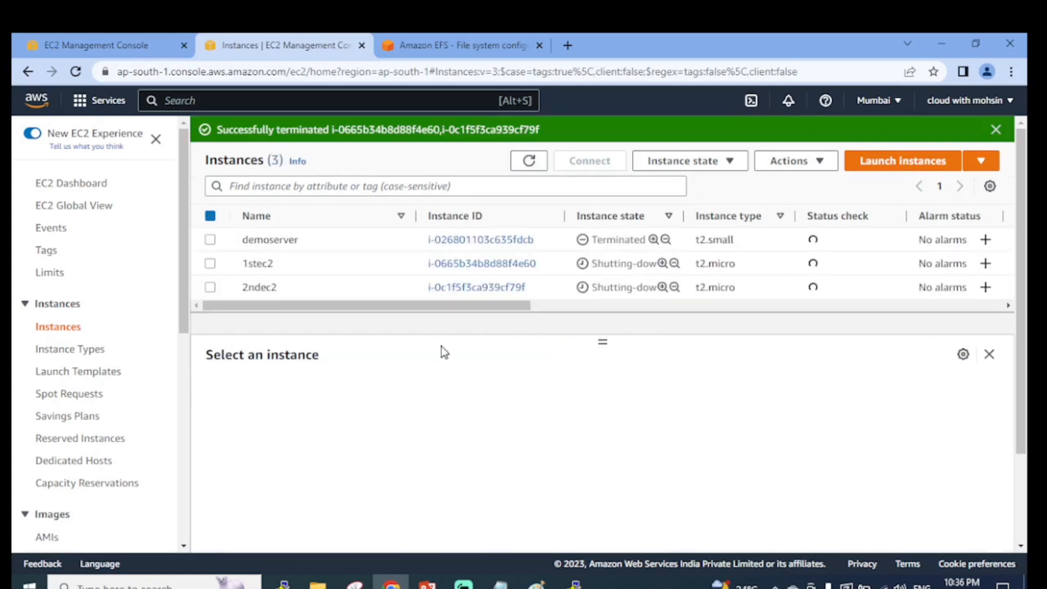
pyautogui.click(529, 160)
pyautogui.click(995, 129)
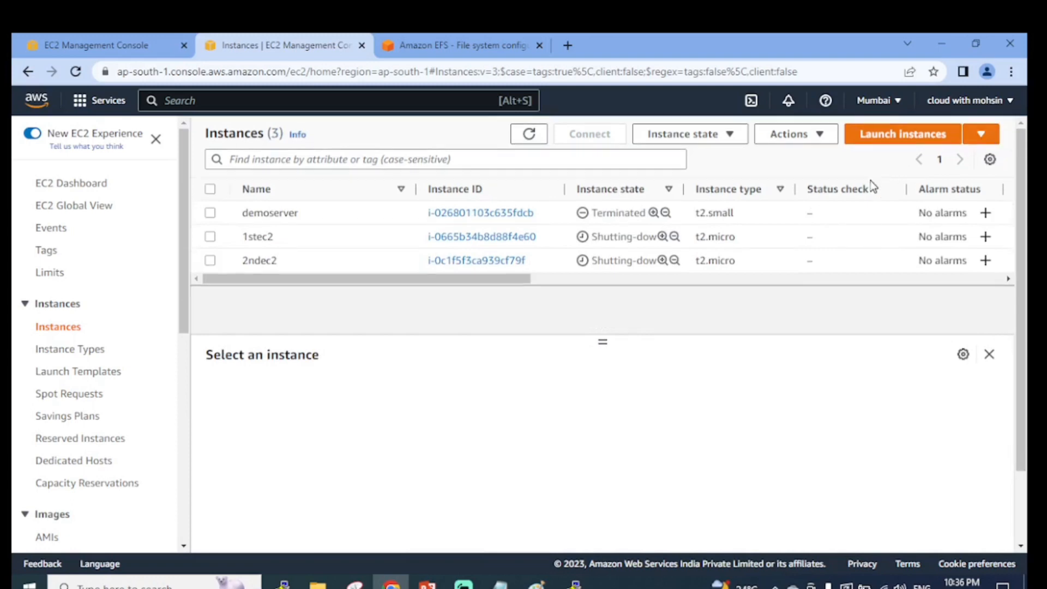
pyautogui.click(533, 140)
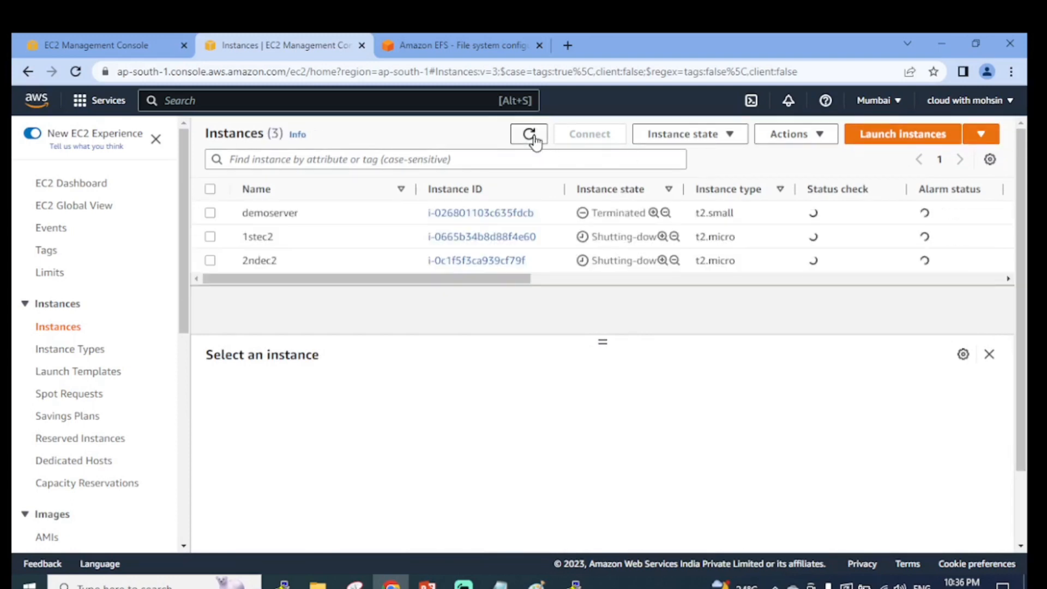
pyautogui.click(534, 141)
pyautogui.click(535, 141)
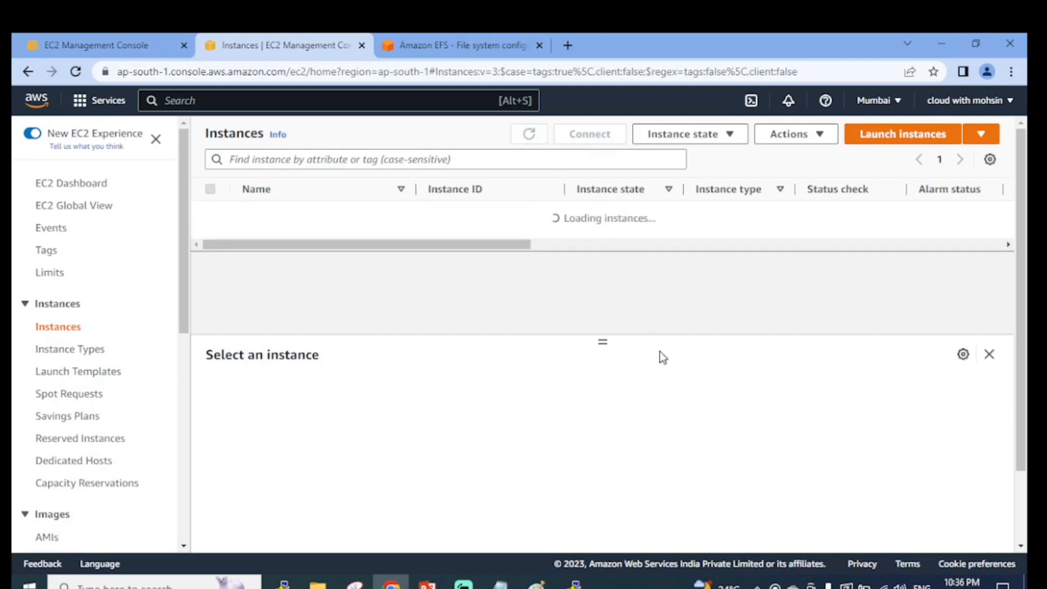
pyautogui.click(533, 140)
pyautogui.click(534, 138)
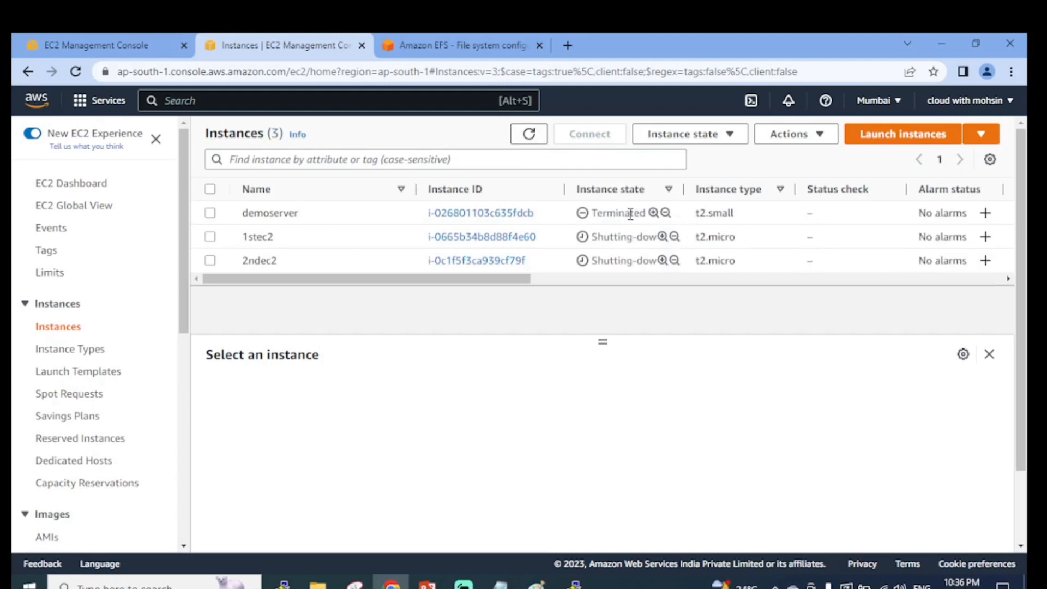
pyautogui.click(531, 142)
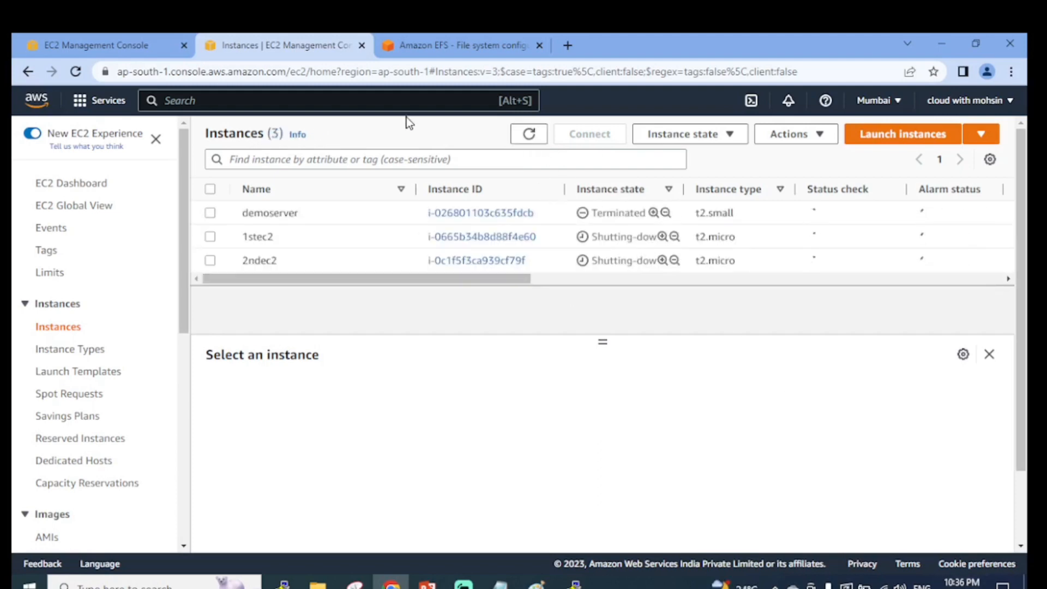
pyautogui.click(540, 144)
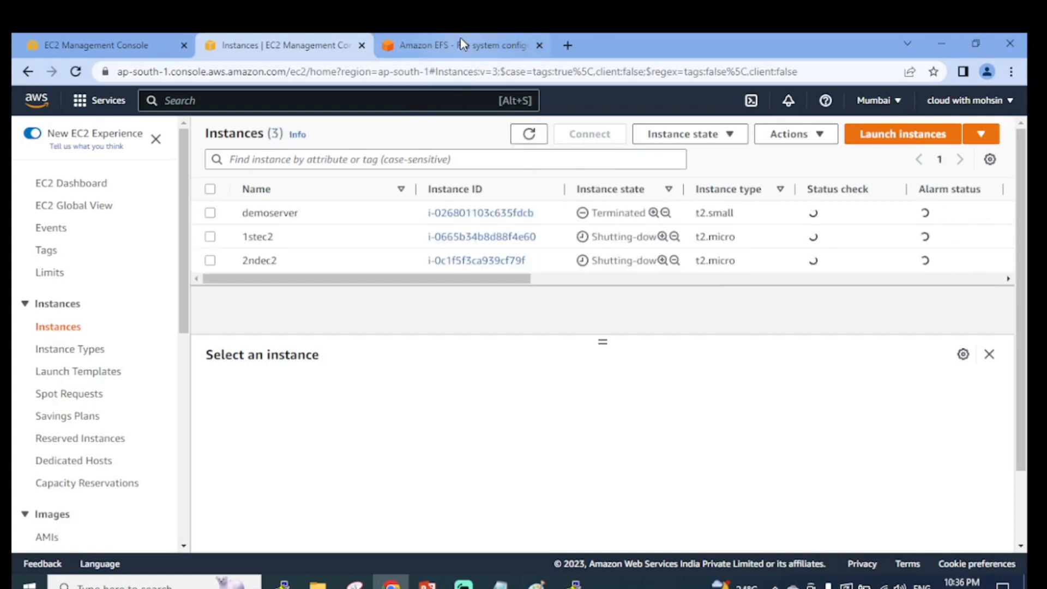
# Open the deletion confirmation for the myEFS file system in the EFS console
pyautogui.click(417, 46)
pyautogui.click(316, 42)
pyautogui.click(430, 41)
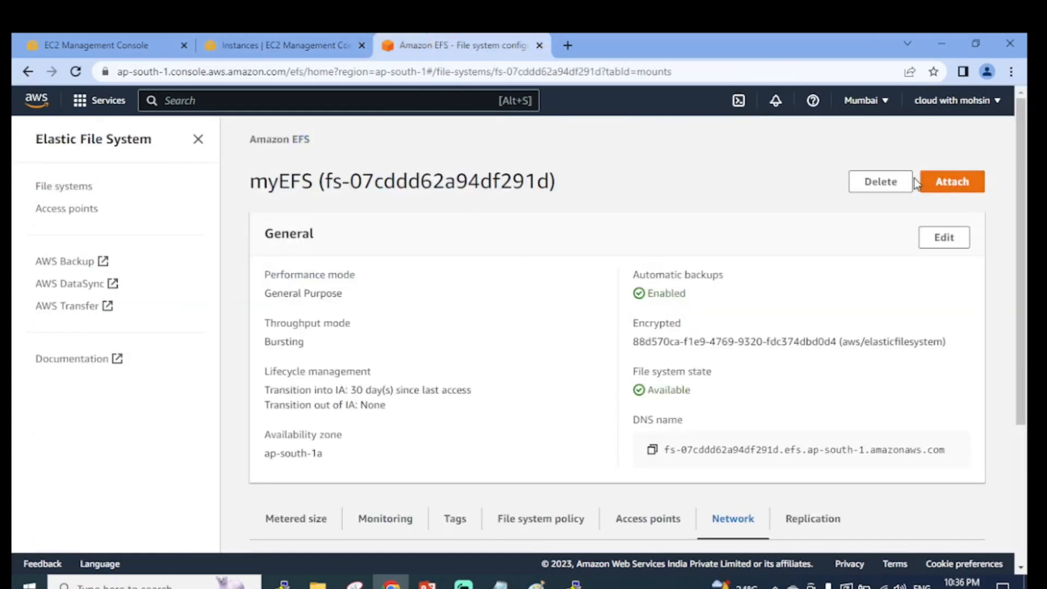
pyautogui.click(880, 181)
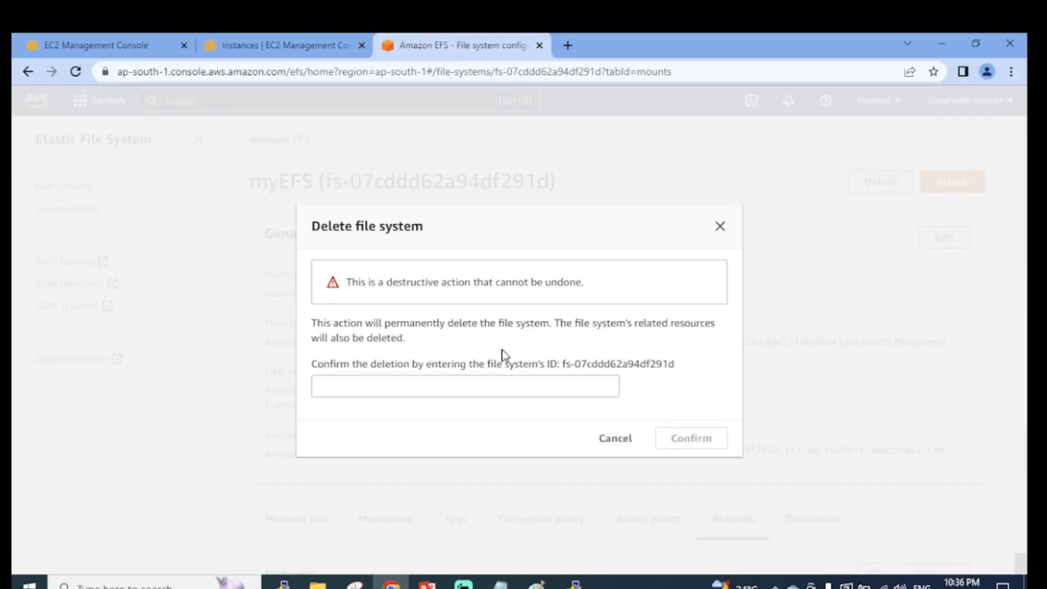
pyautogui.click(497, 387)
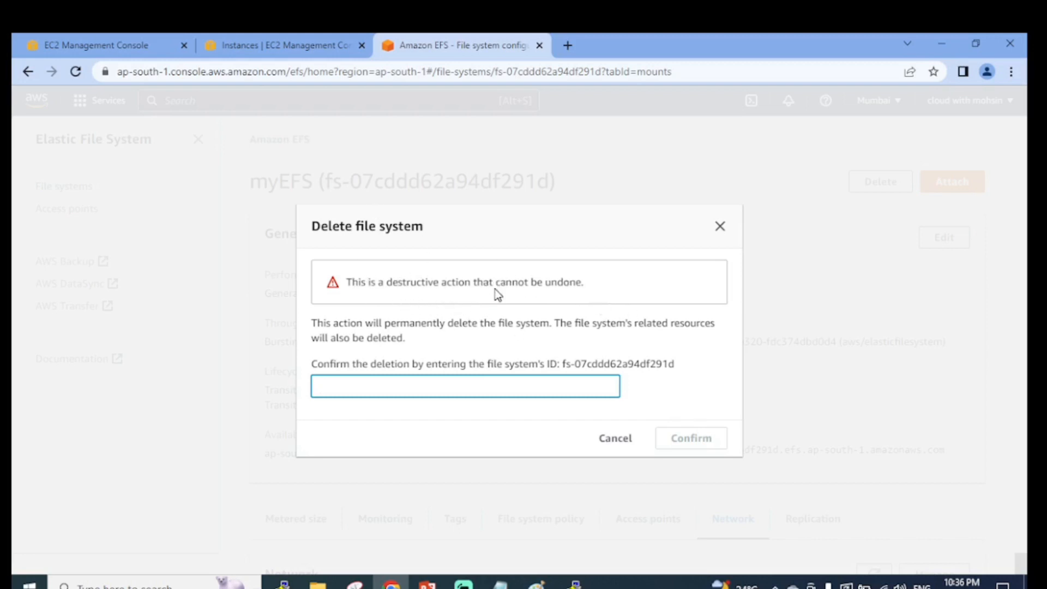
# Check the instances' state in the EC2 console, and confirm deleting myEFS by entering its file system ID fs-07cddd62a94df291d
pyautogui.click(309, 54)
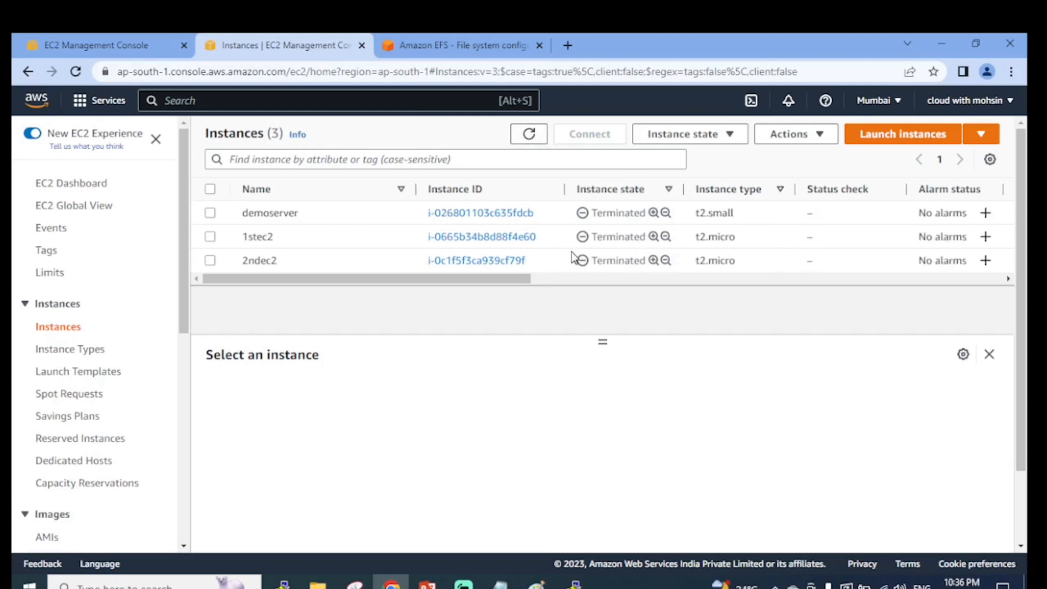
pyautogui.click(424, 35)
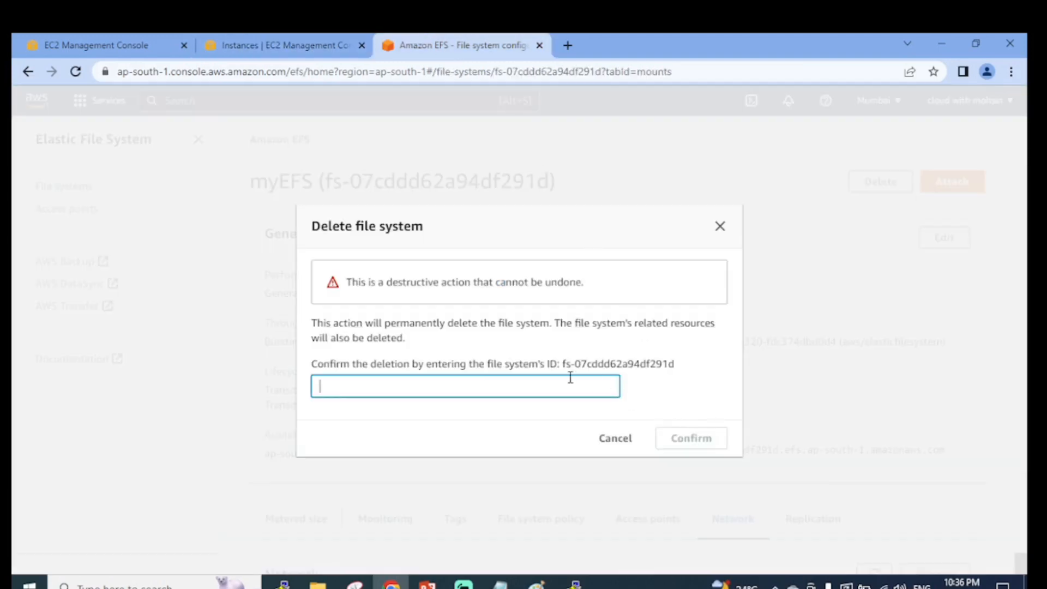
pyautogui.moveTo(566, 364); pyautogui.dragTo(657, 371)
pyautogui.click(606, 369)
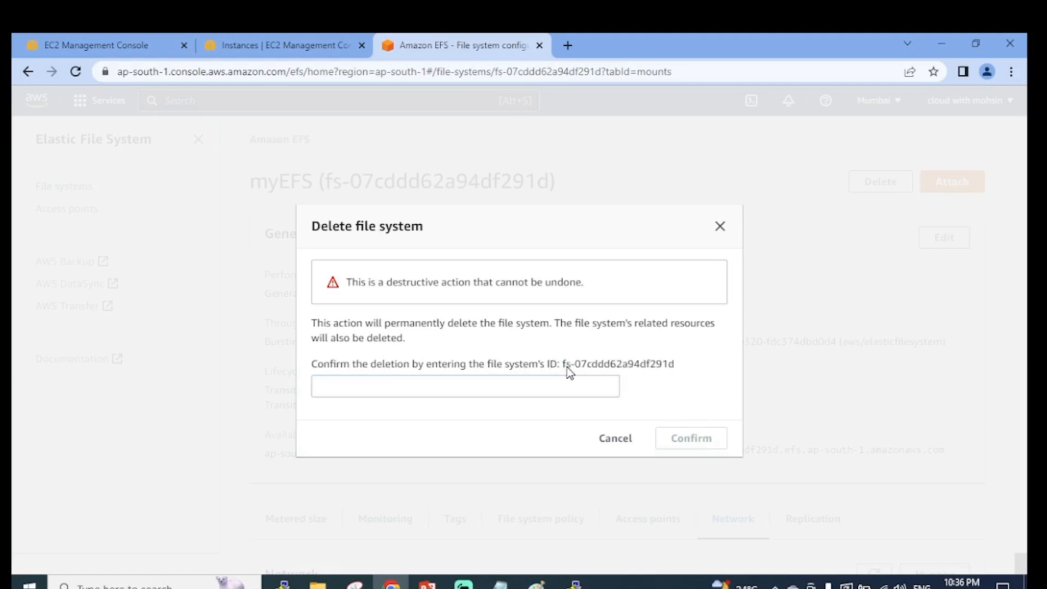
pyautogui.moveTo(590, 368); pyautogui.dragTo(670, 371)
pyautogui.hotkey('ctrl', 'c')
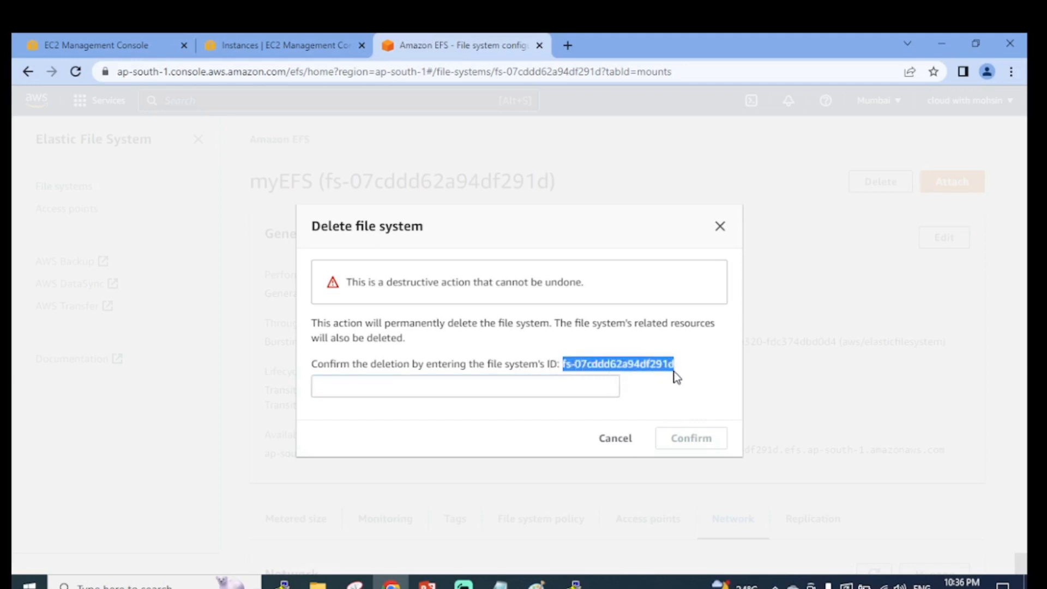
pyautogui.rightClick(672, 372)
pyautogui.click(700, 382)
pyautogui.click(480, 390)
pyautogui.rightClick(480, 393)
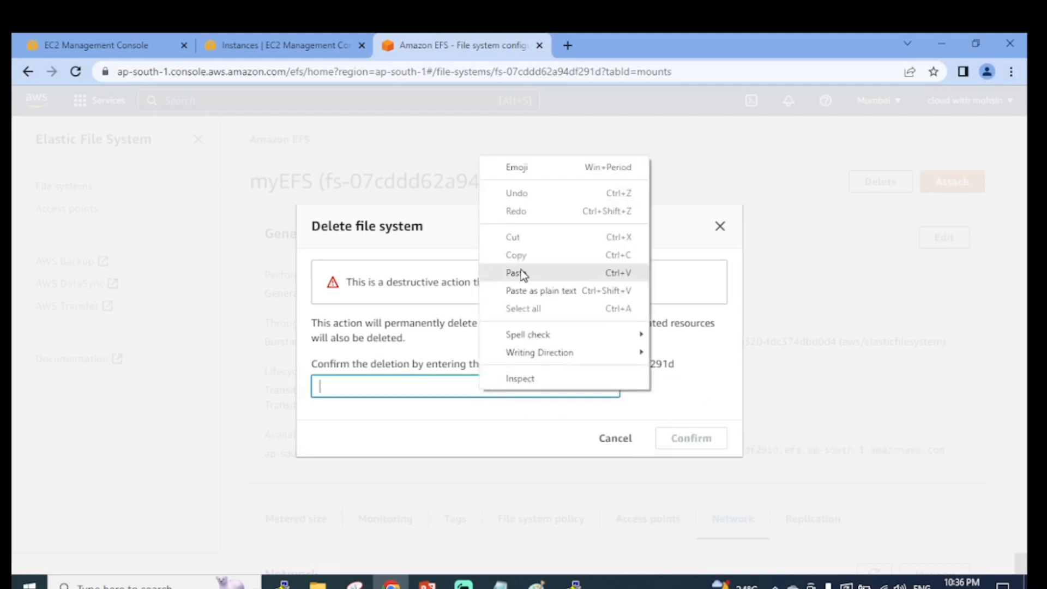
pyautogui.click(513, 273)
pyautogui.click(696, 443)
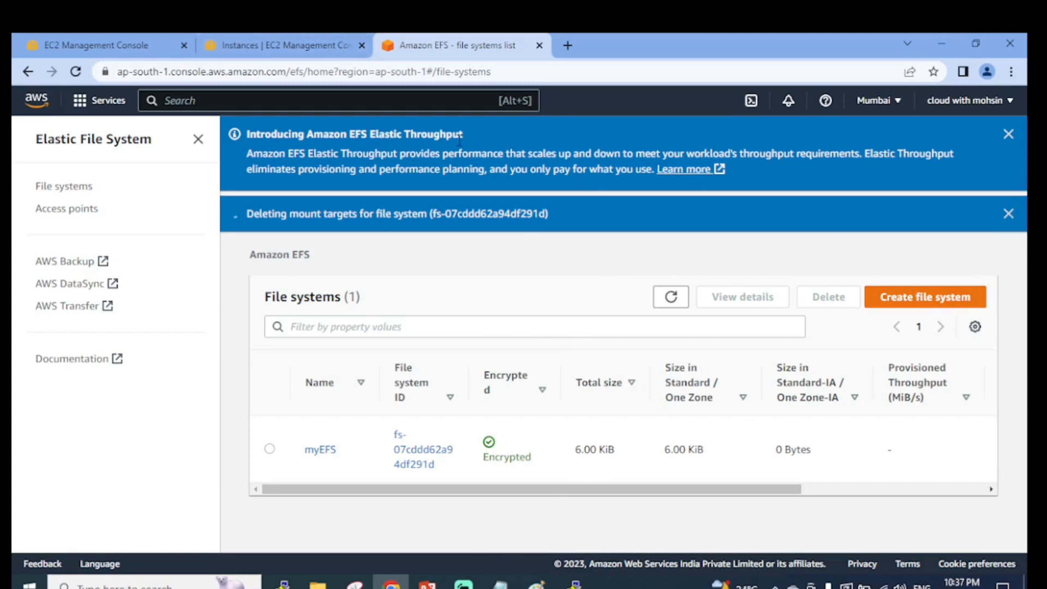
# Open the myEFS file system's details from the file systems list to check on its deletion
pyautogui.click(320, 449)
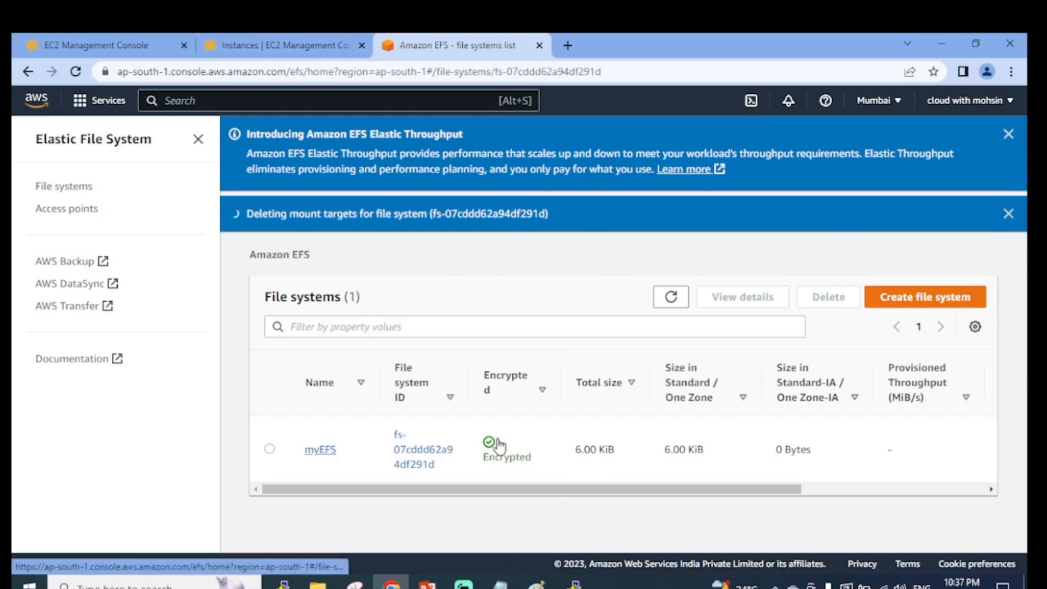
pyautogui.scroll(-5, 591, 334)
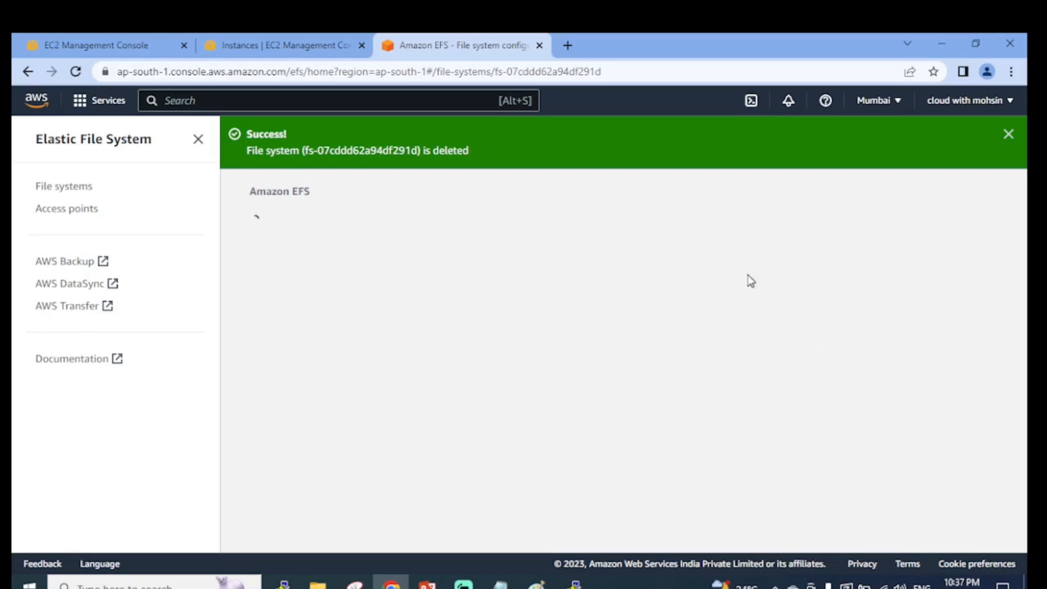
# Switch to the AWS Elastic File System (EFS) presentation in PowerPoint and view its title slide and the "What is Amazon EFS?" slide
pyautogui.click(427, 586)
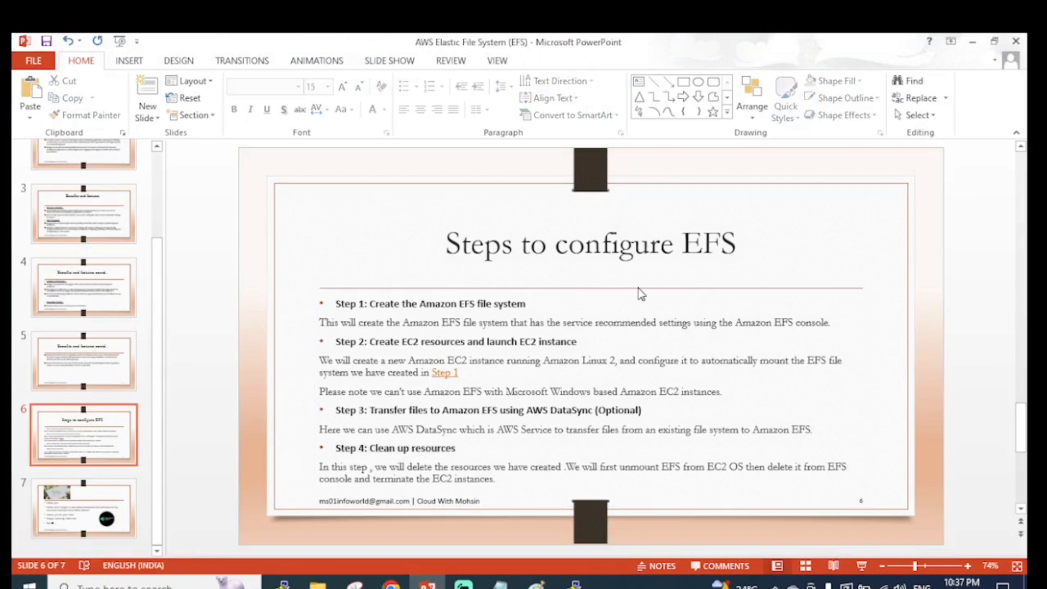
pyautogui.scroll(3, 71, 294)
pyautogui.click(89, 190)
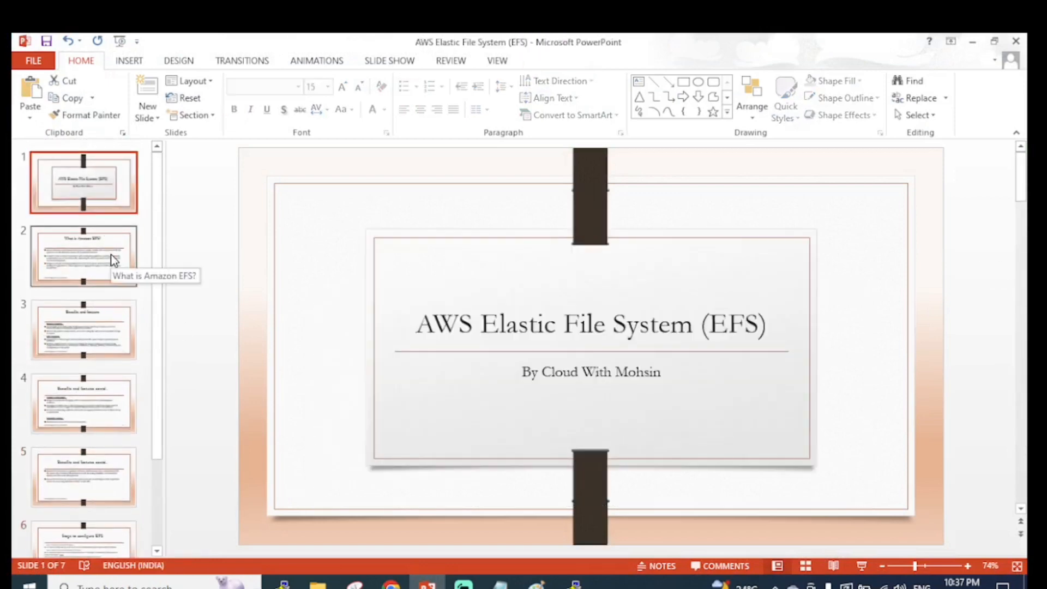
pyautogui.click(113, 256)
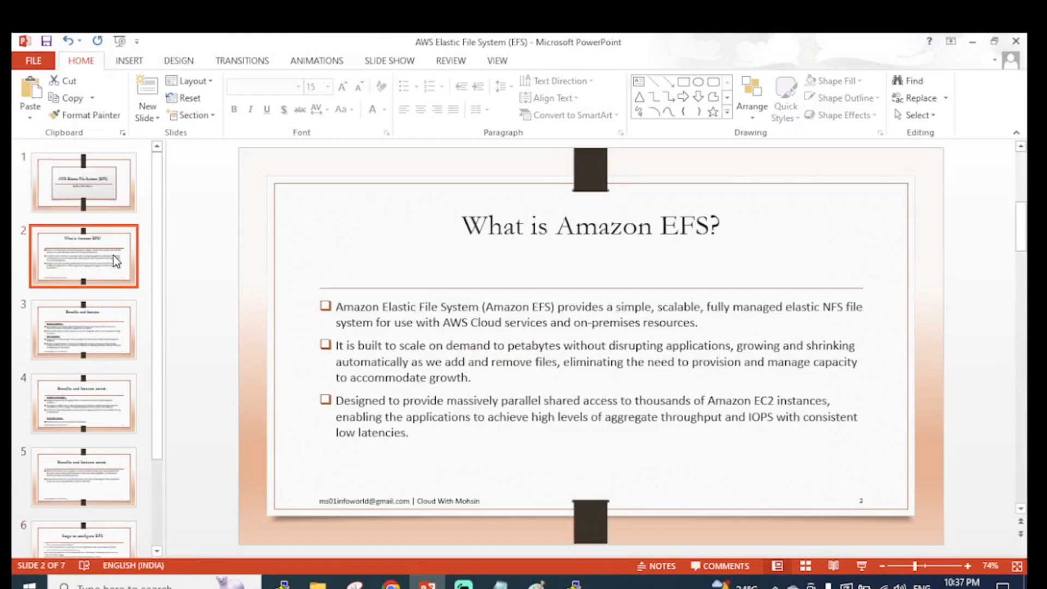